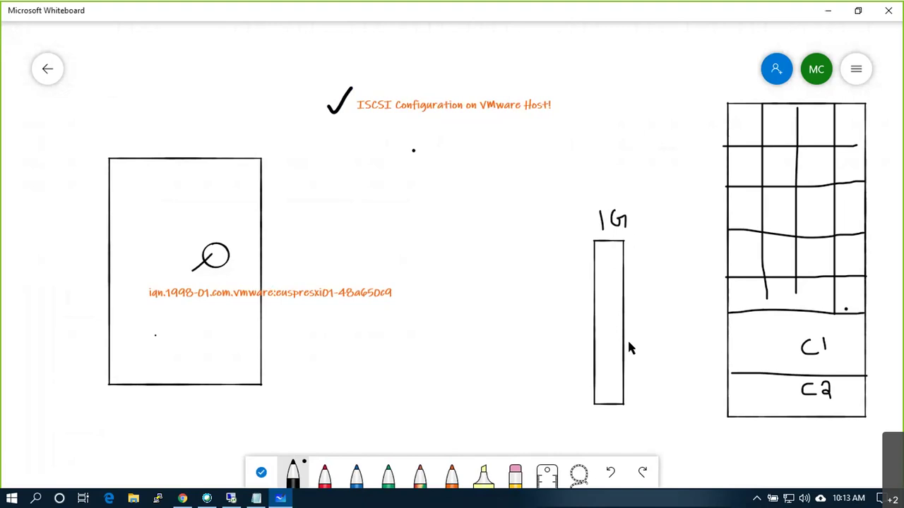
- Draw lines from the 1G box to C1 and C2, and write M and D.S:P beside the host's link marks
left_click_drag(624, 341, 728, 325)
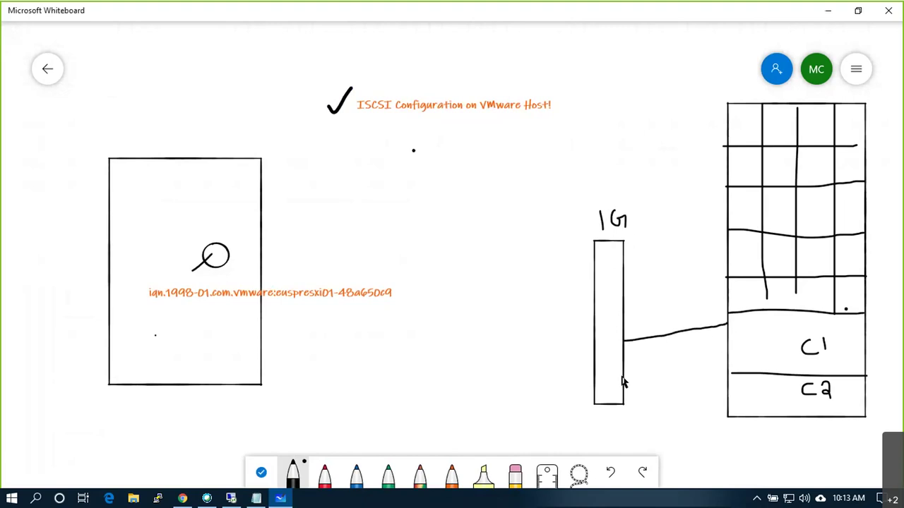
left_click_drag(627, 383, 730, 399)
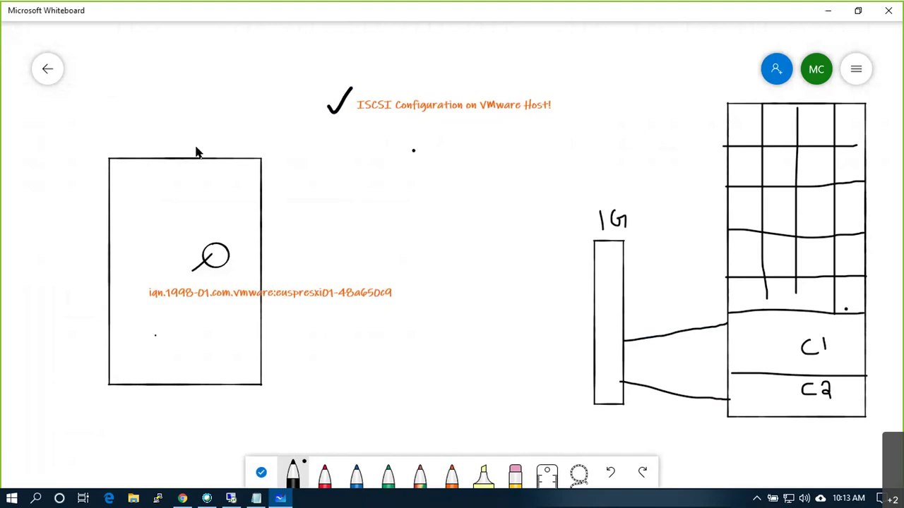
mouse_move(291, 185)
left_mouse_down()
mouse_move(292, 163)
mouse_move(308, 181)
left_mouse_up()
left_click_drag(255, 218, 282, 207)
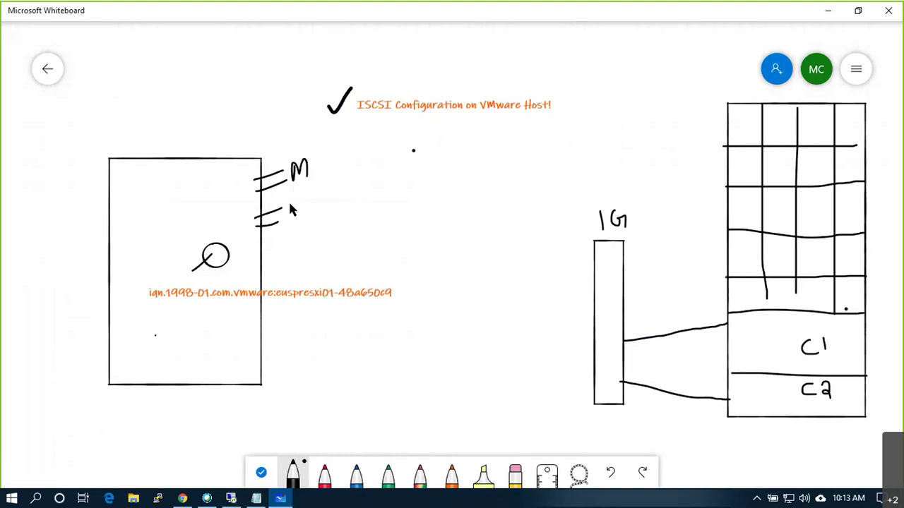
mouse_move(288, 201)
left_mouse_down()
mouse_move(290, 214)
mouse_move(326, 195)
left_mouse_up()
left_click(300, 209)
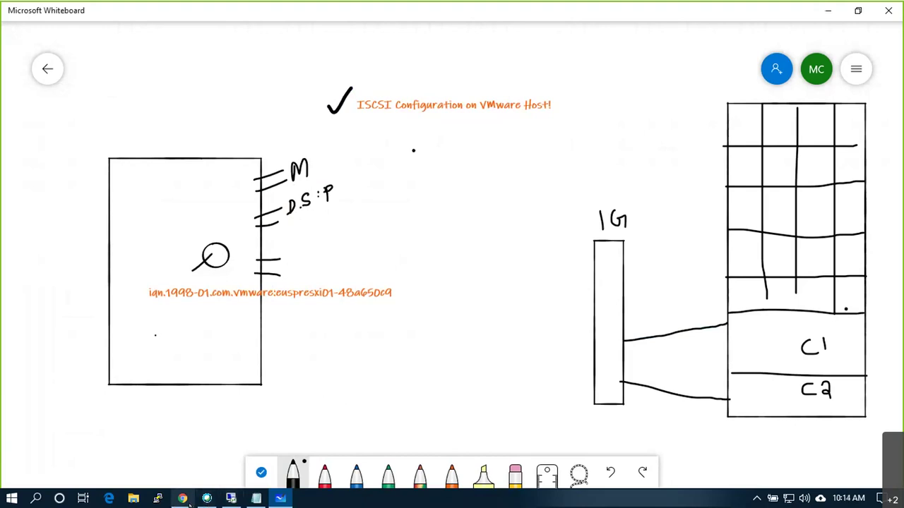
- Review euspresxi01's virtual switches, expanding and collapsing VDS and vSwitch0
left_click(254, 500)
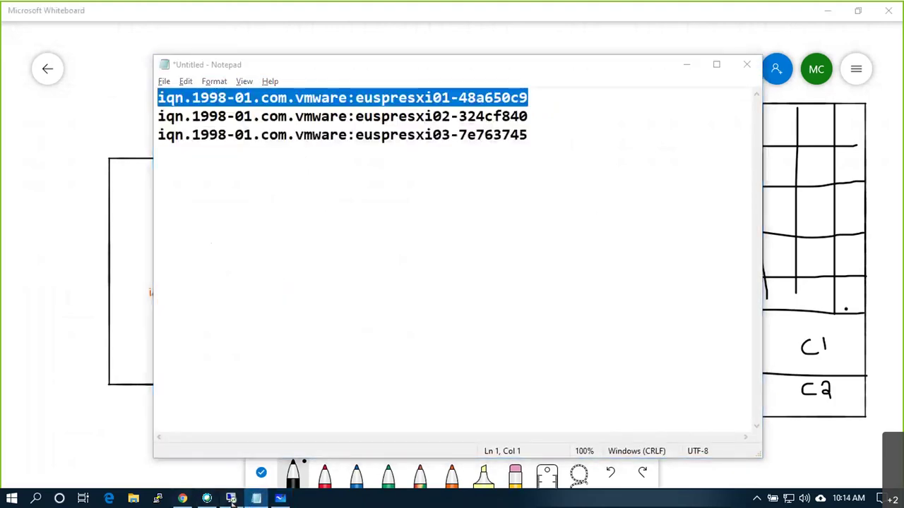
left_click(230, 500)
left_click(108, 209)
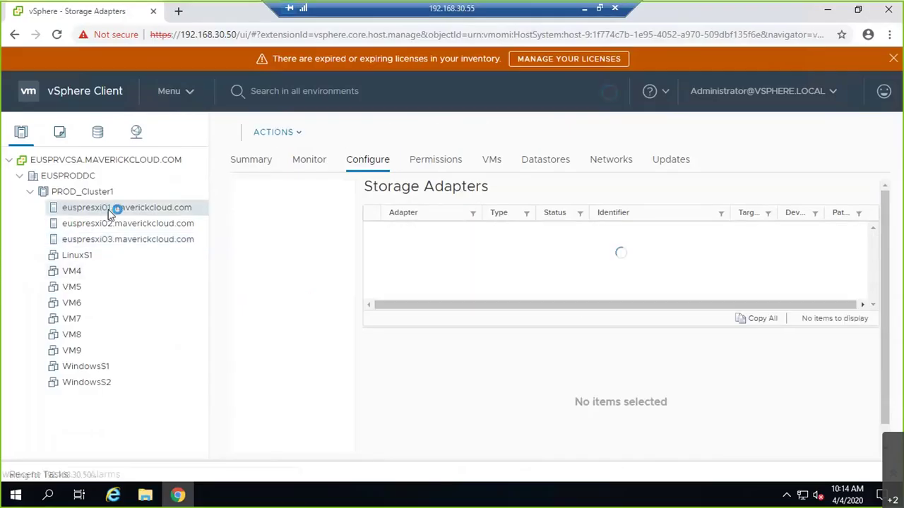
left_click(313, 303)
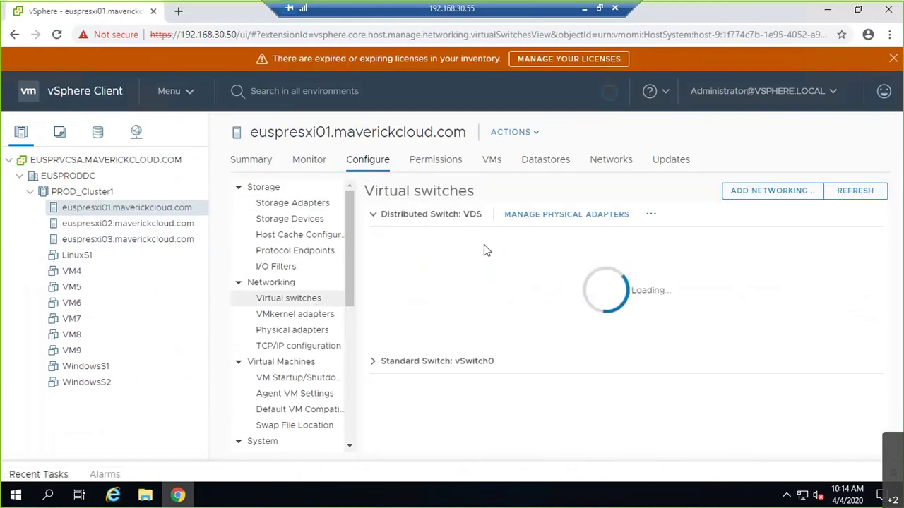
left_click(384, 216)
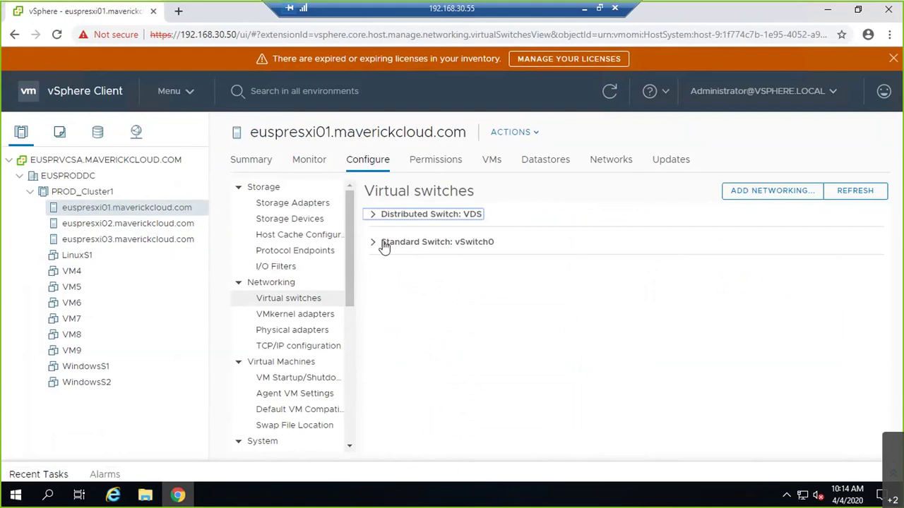
left_click(383, 242)
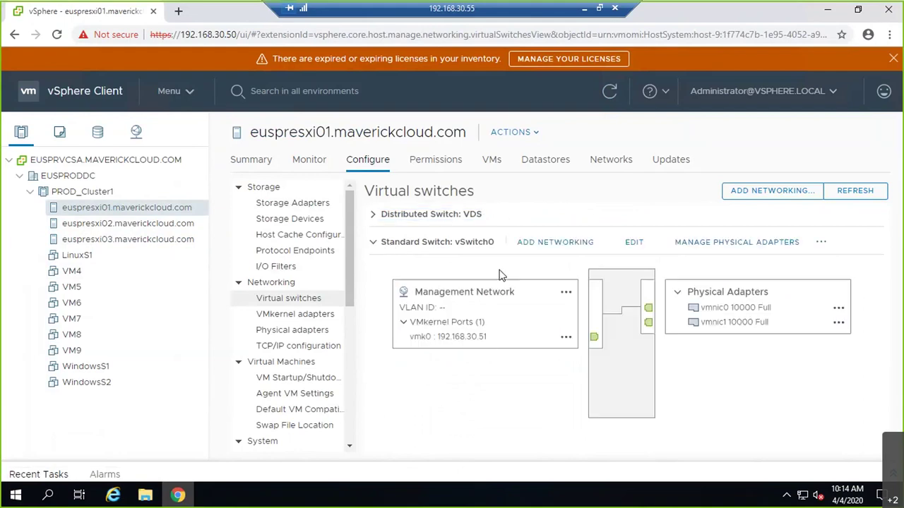
left_click(376, 241)
left_click(392, 214)
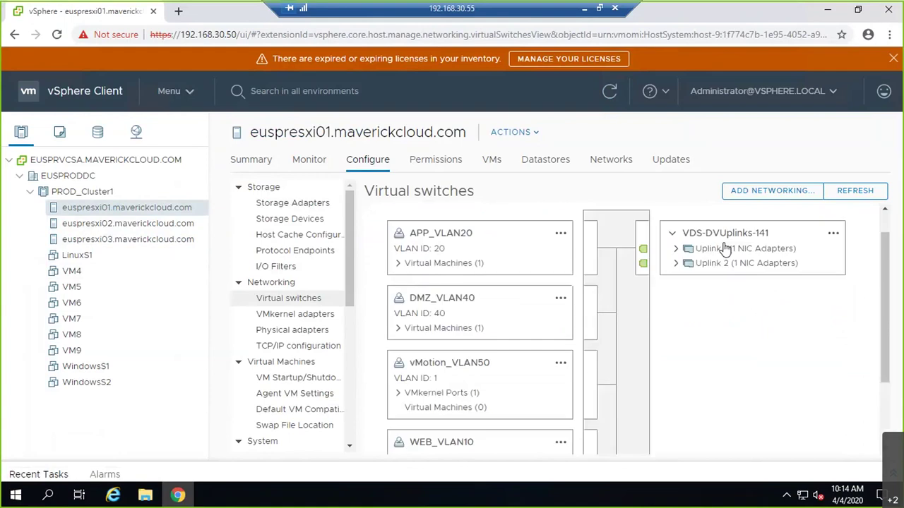
scroll(588, 240, "up", 1)
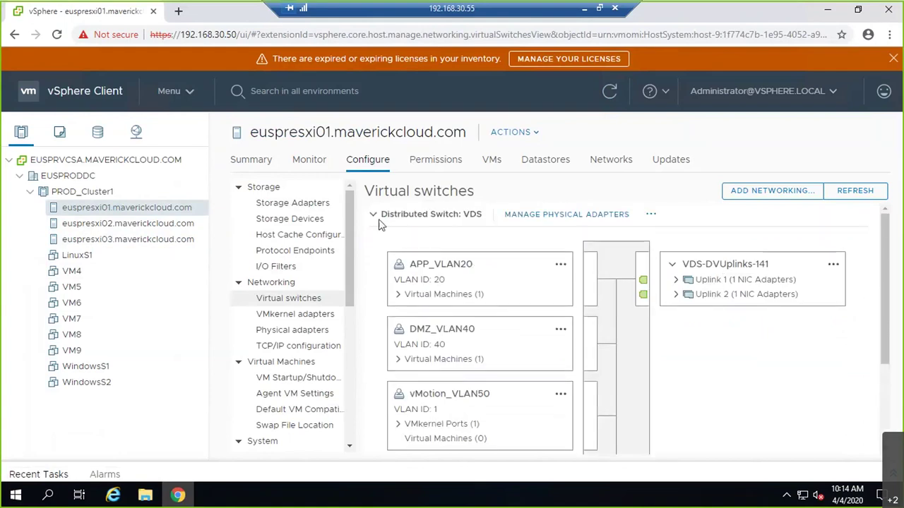
left_click(375, 215)
- View euspresxi01's physical adapters, dismiss the expired-licenses banner, and open a new browser tab
left_click(311, 330)
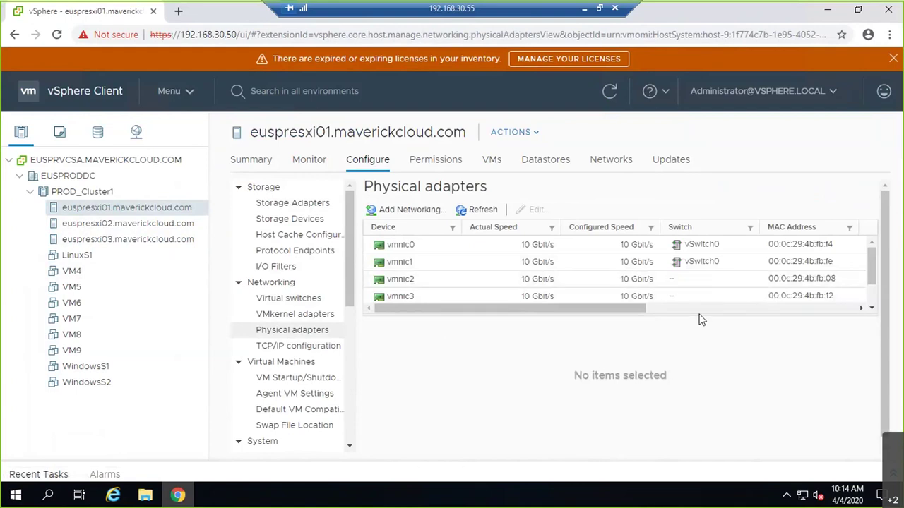
left_click_drag(700, 315, 569, 326)
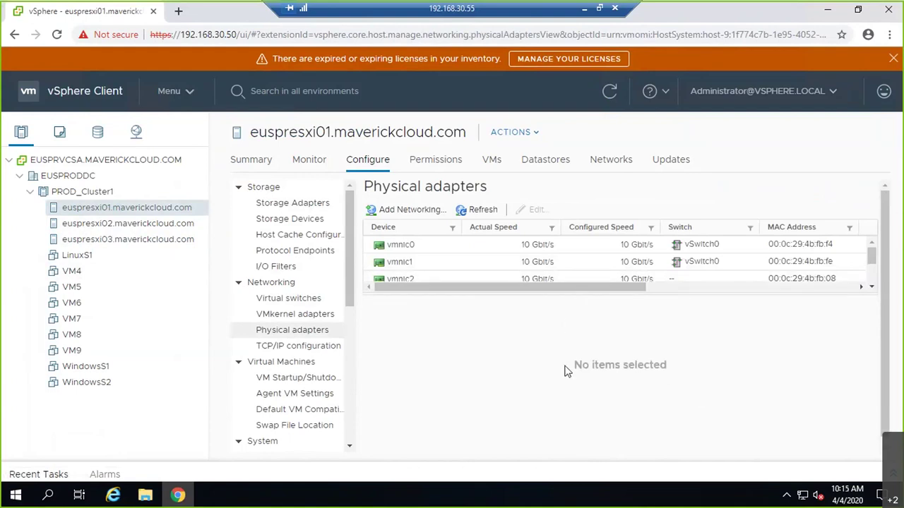
left_click(893, 59)
left_click(180, 12)
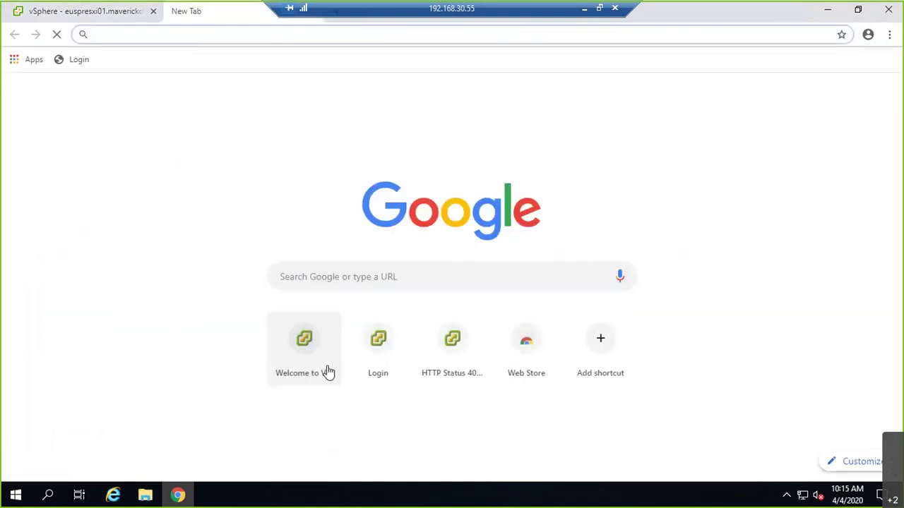
- Launch the Flash-based vSphere Web Client, allow Flash for the site, and reload
left_click(303, 360)
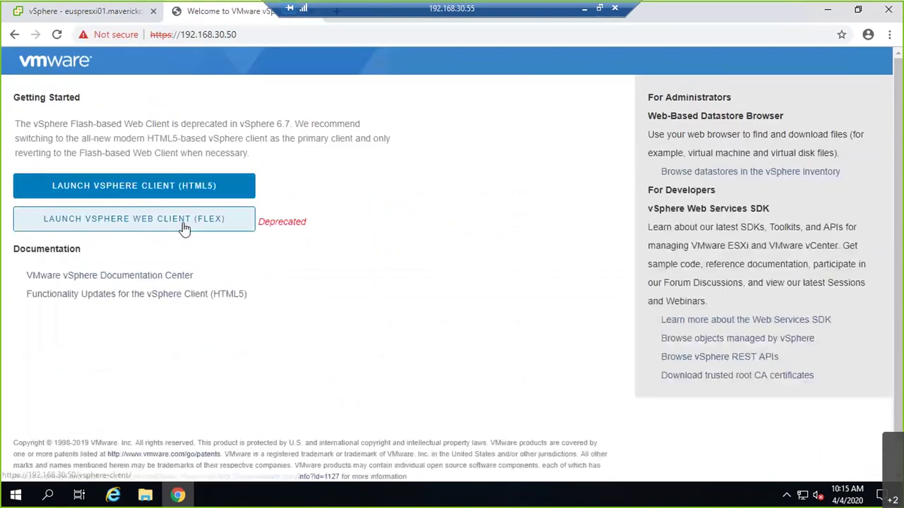
left_click(183, 228)
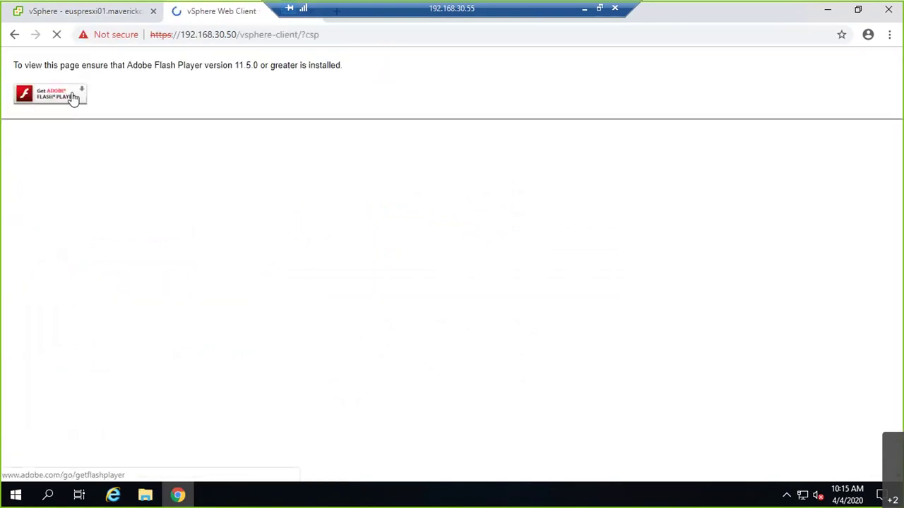
left_click(107, 33)
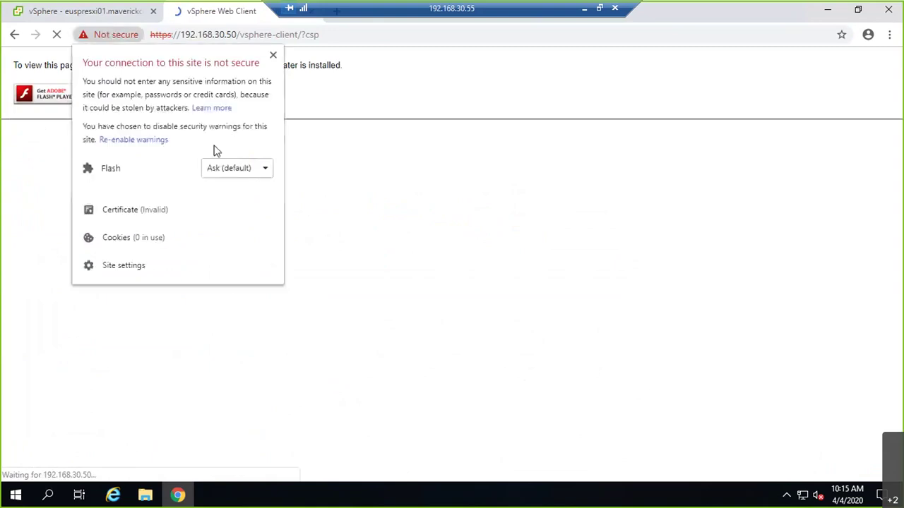
left_click(224, 168)
left_click(227, 204)
left_click(318, 208)
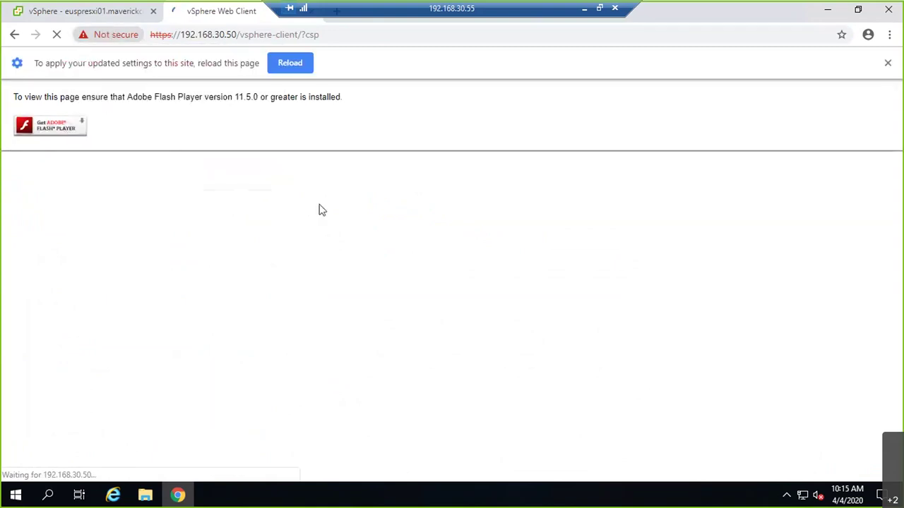
left_click(277, 65)
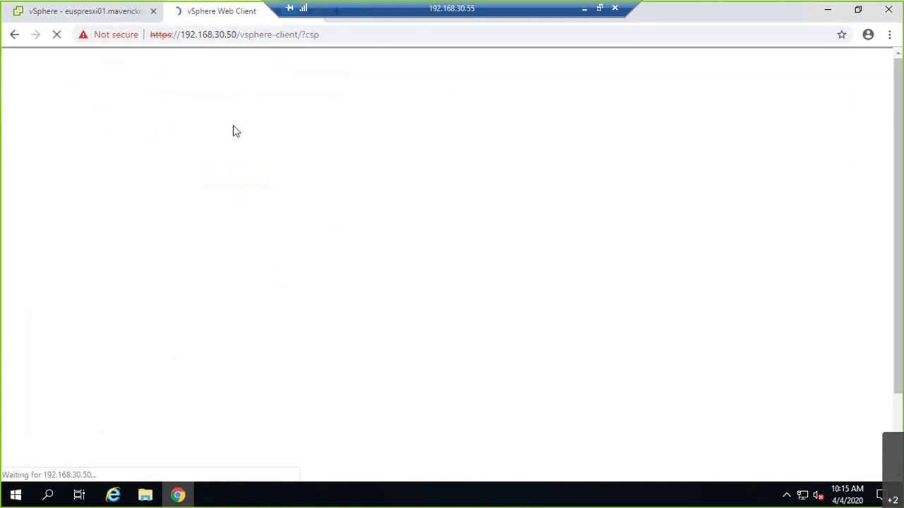
- Switch to the vSphere Web Client tab listing PROD_Cluster1's networks
left_click(136, 14)
scroll(883, 265, "down", 1)
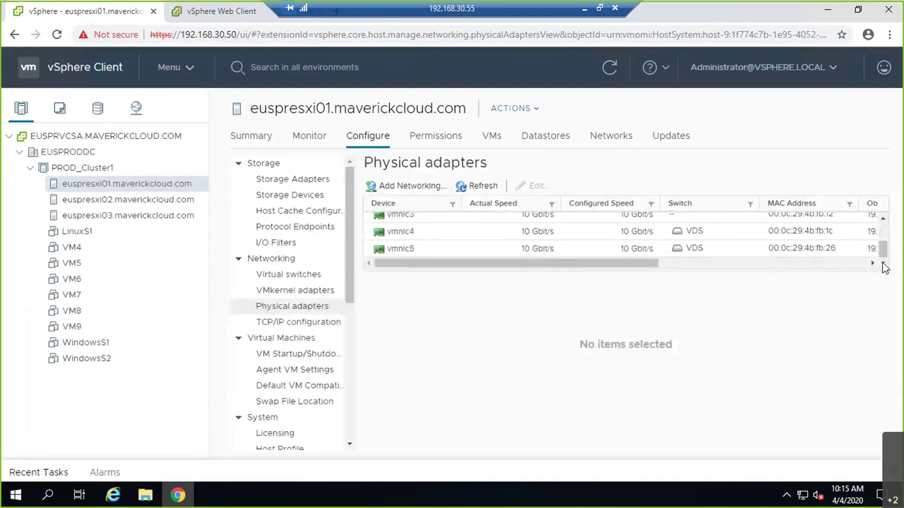
scroll(887, 236, "up", 1)
scroll(883, 218, "down", 1)
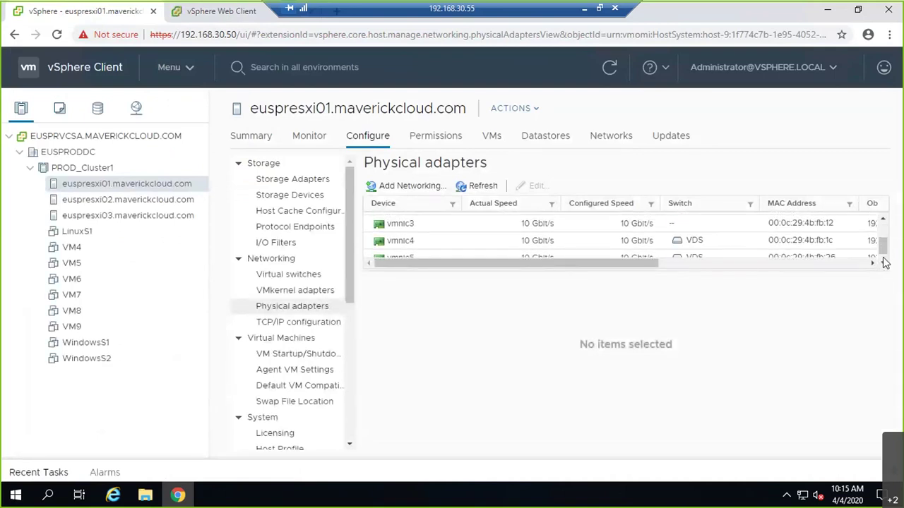
left_click(189, 10)
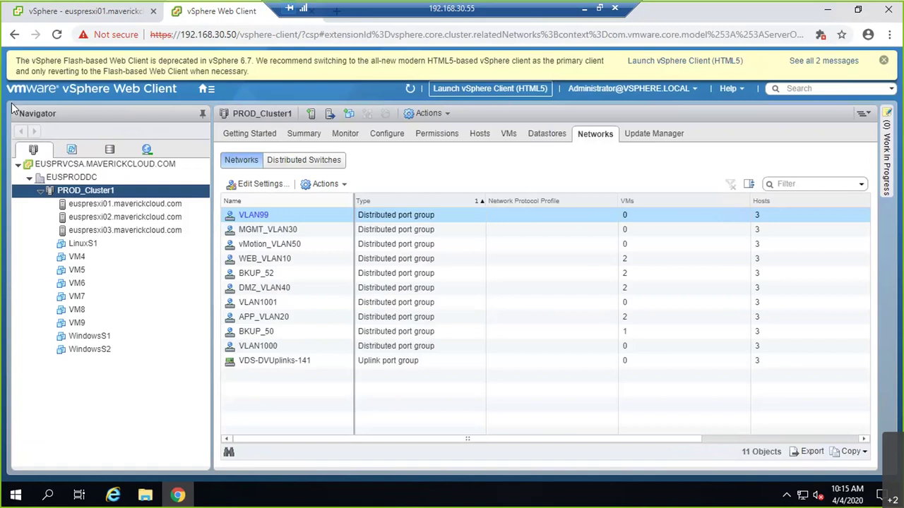
- Open euspresxi01's physical adapters and enlarge the table to show all six NICs
left_click(884, 63)
left_click(134, 178)
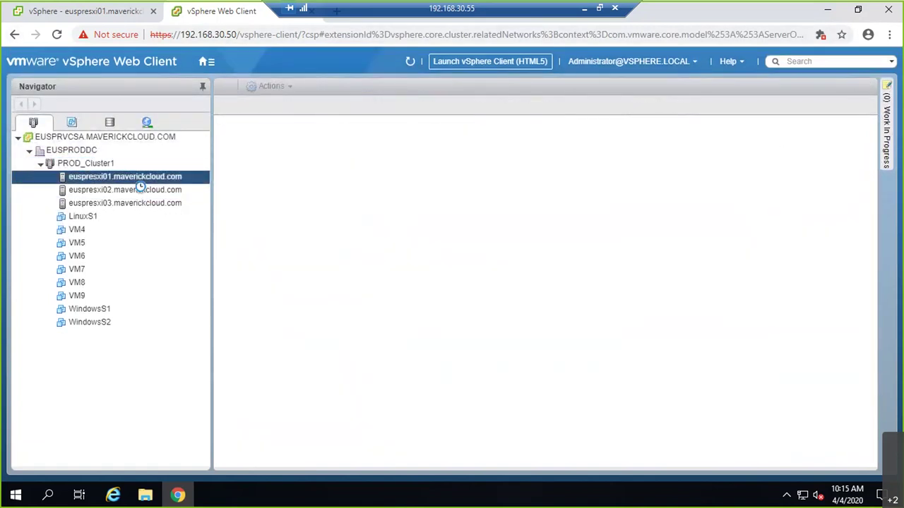
left_click(390, 109)
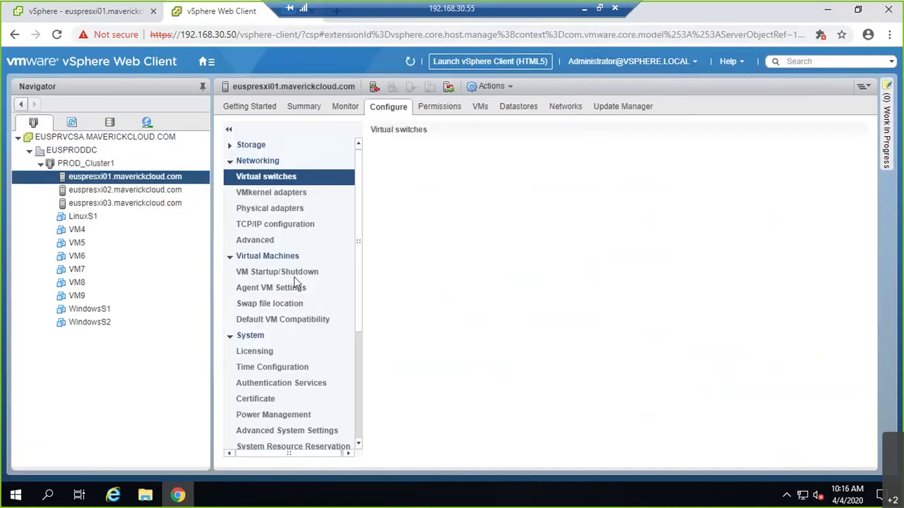
left_click(276, 213)
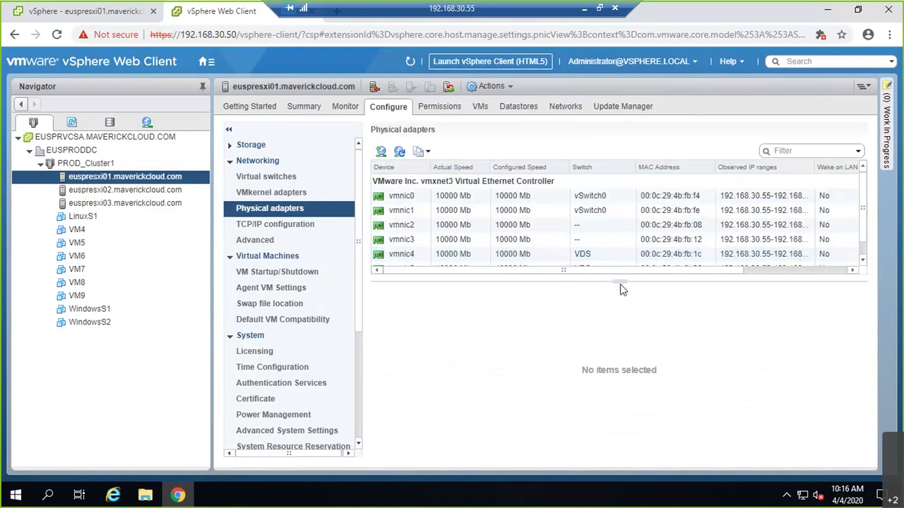
left_click_drag(620, 282, 612, 326)
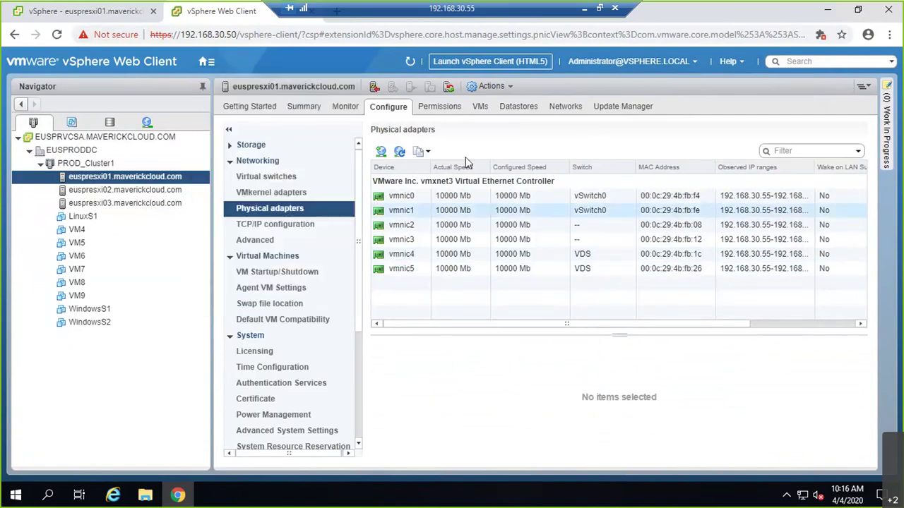
- Inspect the unused vmnic2 and vmnic3 details, then return to the whiteboard diagram
left_click(514, 226)
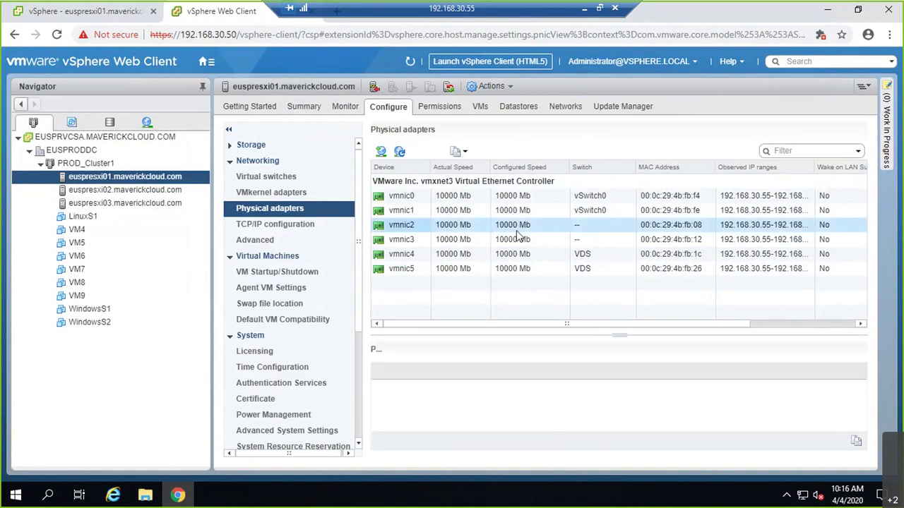
left_click(518, 239)
key("Up")
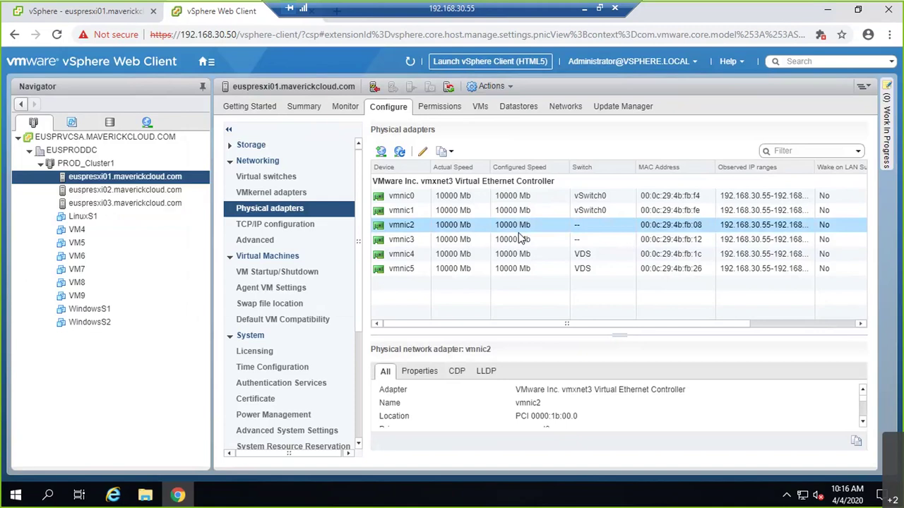
left_click(517, 240)
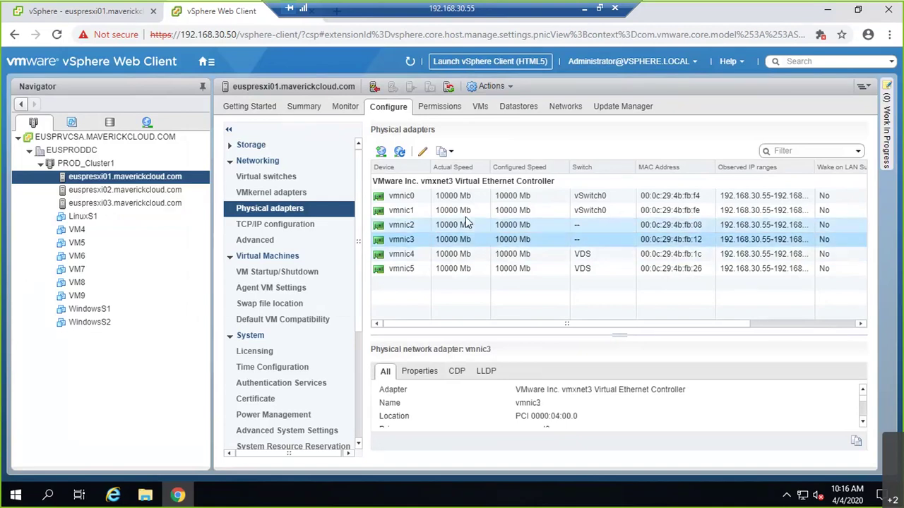
left_click(584, 8)
left_click(67, 304)
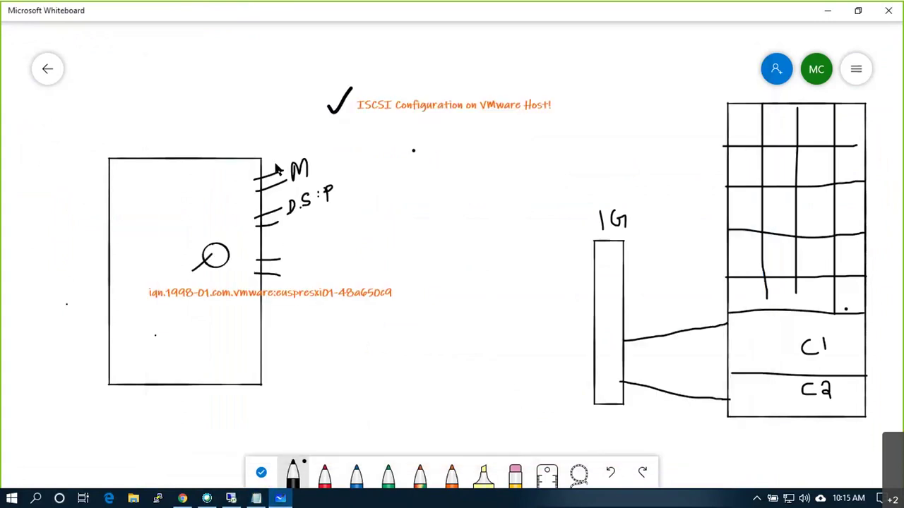
- Add an orange check above the host box and orange bracket notes beside M and D.S:P
left_click_drag(287, 148, 276, 163)
key("ctrl+z")
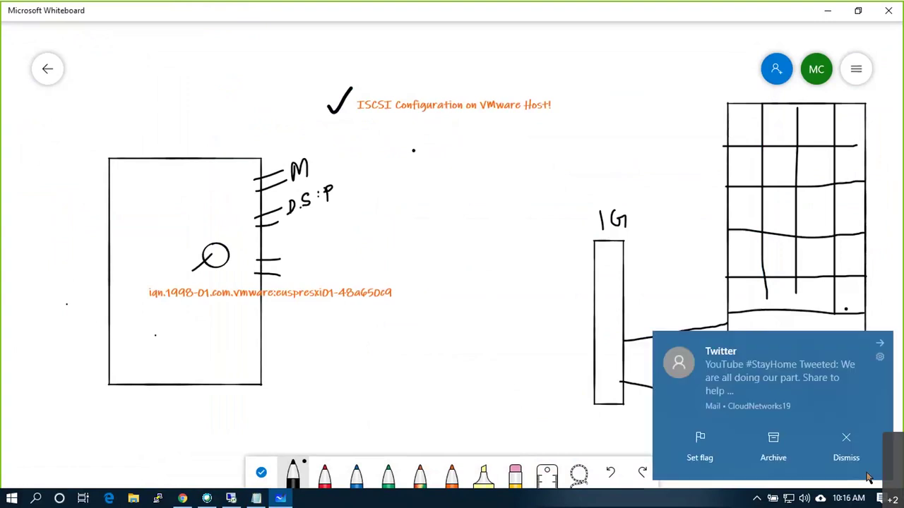
left_click(858, 459)
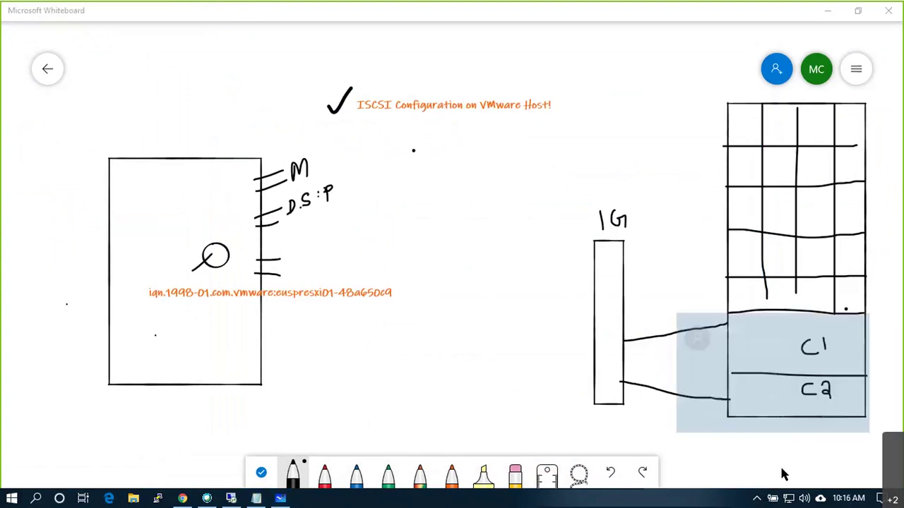
left_click(452, 471)
left_click(316, 152)
left_click_drag(336, 151, 345, 148)
left_click_drag(204, 164, 232, 143)
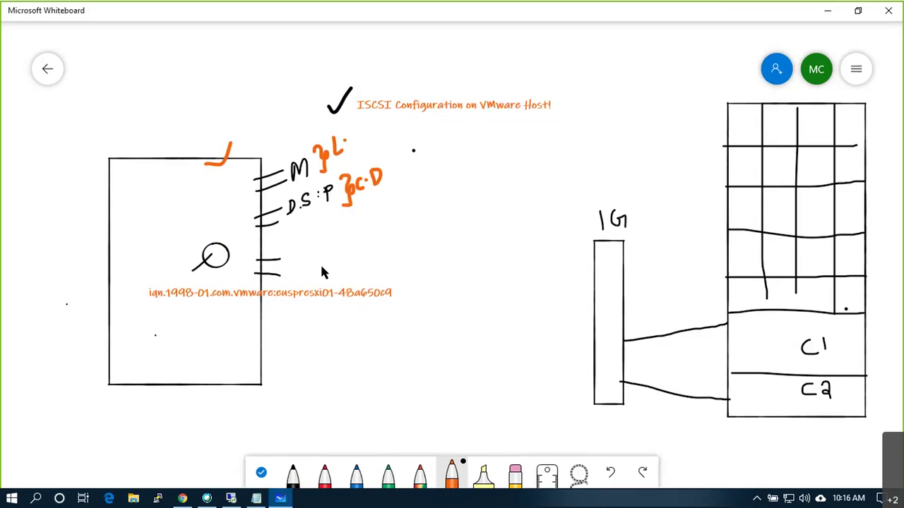
- Draw two orange cables from the host's port ticks to the 1G switch
left_click(262, 258)
mouse_move(277, 262)
left_mouse_down()
mouse_move(468, 285)
mouse_move(593, 322)
left_mouse_up()
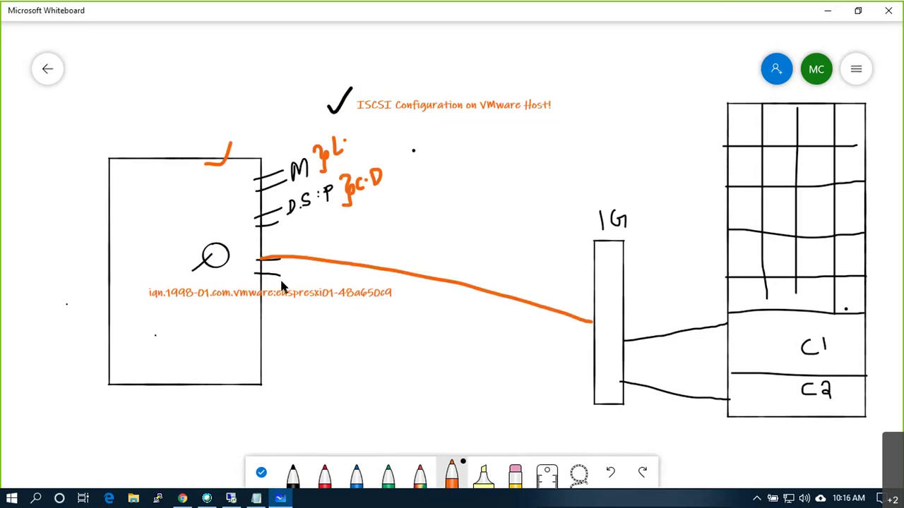
mouse_move(260, 276)
left_mouse_down()
mouse_move(409, 286)
mouse_move(595, 346)
left_mouse_up()
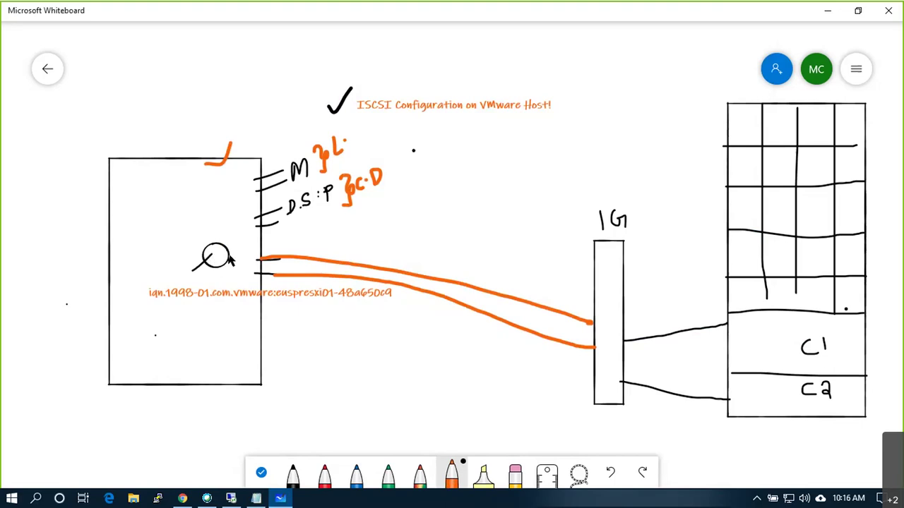
left_click_drag(228, 256, 259, 257)
key("ctrl+z")
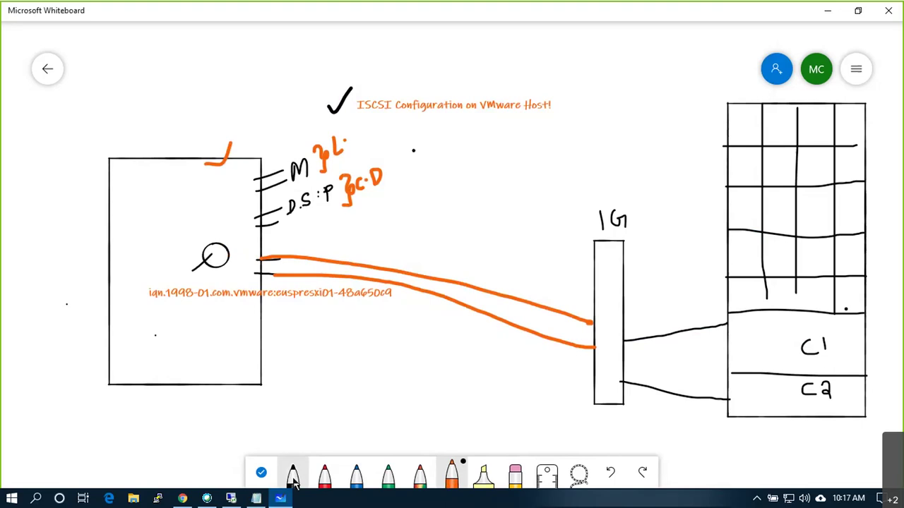
- In black, draw a split F/K port box beside the circle and mark the cables and switch
left_click(293, 471)
mouse_move(236, 244)
left_mouse_down()
mouse_move(236, 278)
mouse_move(253, 277)
mouse_move(250, 242)
mouse_move(241, 243)
mouse_move(235, 264)
left_mouse_up()
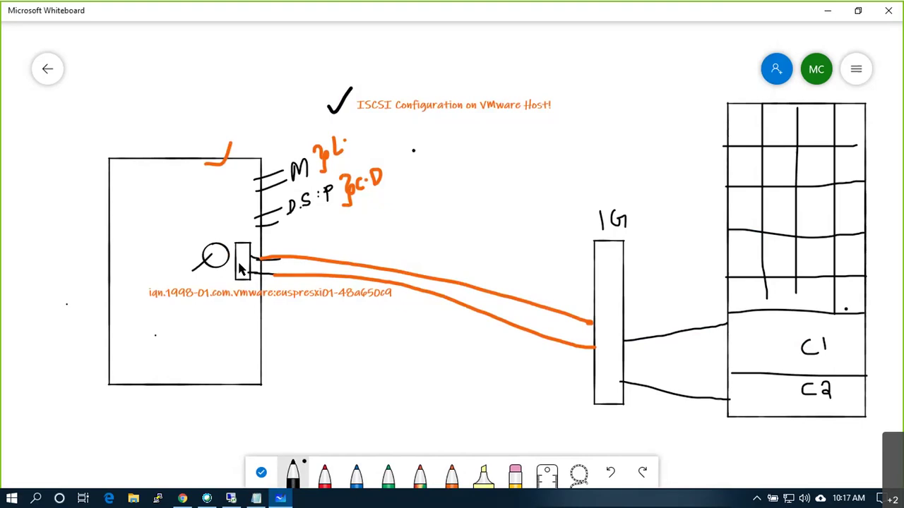
mouse_move(243, 276)
left_mouse_down()
mouse_move(248, 248)
mouse_move(247, 280)
left_mouse_up()
left_click(788, 389)
left_click(240, 239)
mouse_move(449, 271)
left_mouse_down()
mouse_move(458, 276)
mouse_move(450, 313)
left_mouse_up()
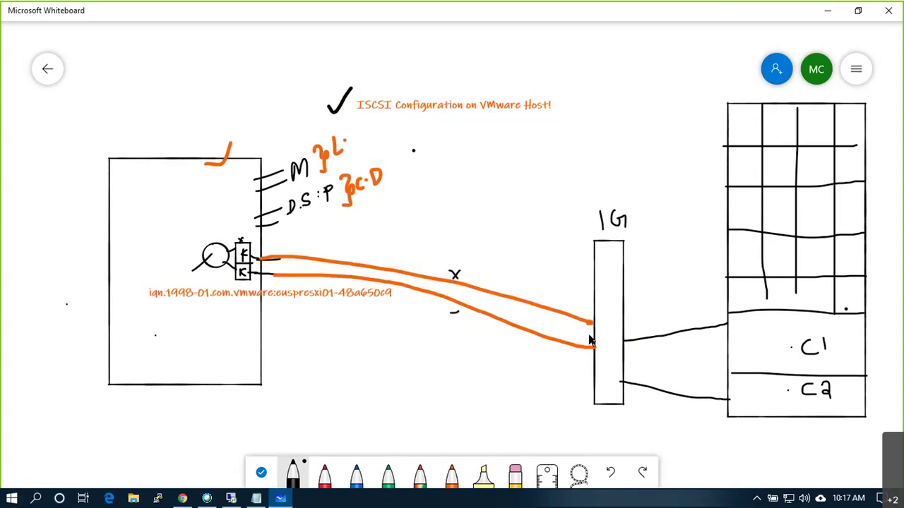
mouse_move(593, 341)
left_mouse_down()
mouse_move(621, 335)
mouse_move(609, 336)
left_mouse_up()
- In blue, number the switch ports 1 and 2 and circle the LUN label
left_click(356, 472)
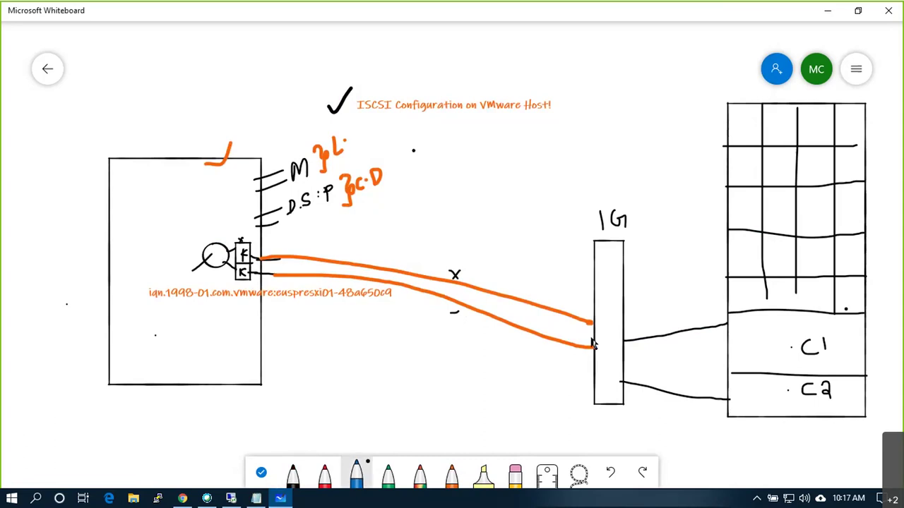
mouse_move(591, 339)
left_mouse_down()
mouse_move(624, 351)
mouse_move(612, 376)
left_mouse_up()
left_click_drag(601, 291, 624, 300)
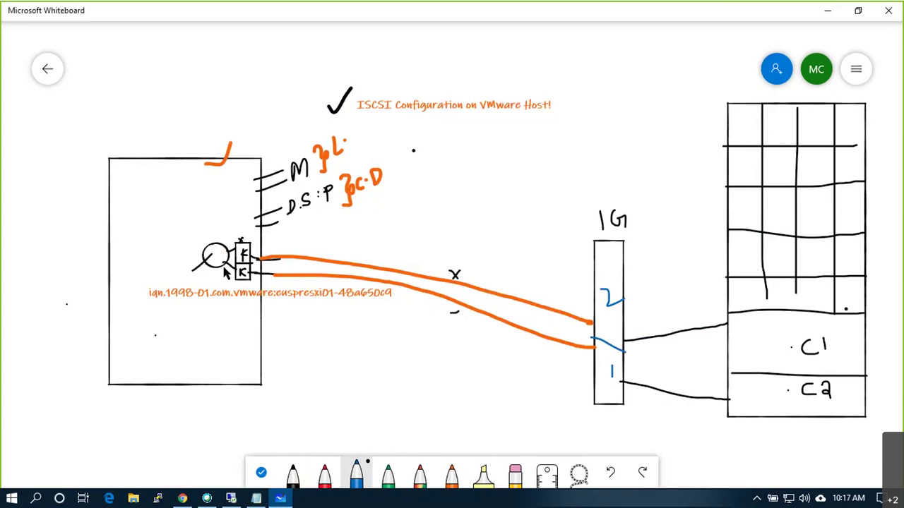
left_click(802, 327)
mouse_move(858, 247)
left_mouse_down()
mouse_move(842, 261)
mouse_move(857, 266)
mouse_move(853, 247)
mouse_move(843, 255)
mouse_move(857, 267)
mouse_move(877, 245)
left_mouse_up()
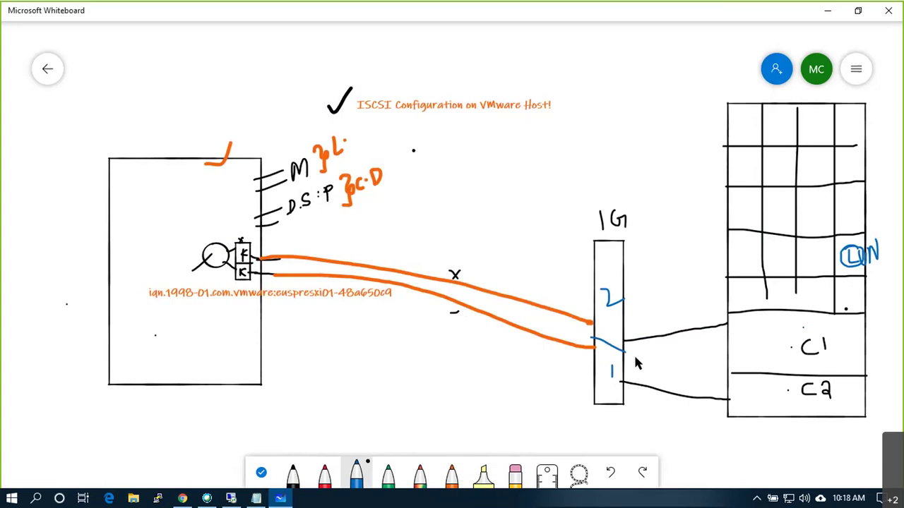
- Draw red crossing paths from switch port 1 to C1 and port 2 to C2
left_click(325, 473)
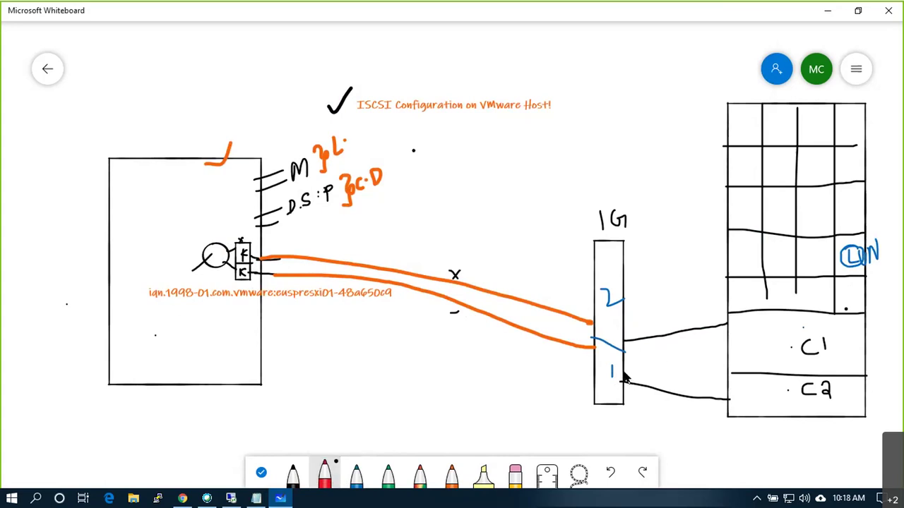
left_click_drag(624, 369, 727, 336)
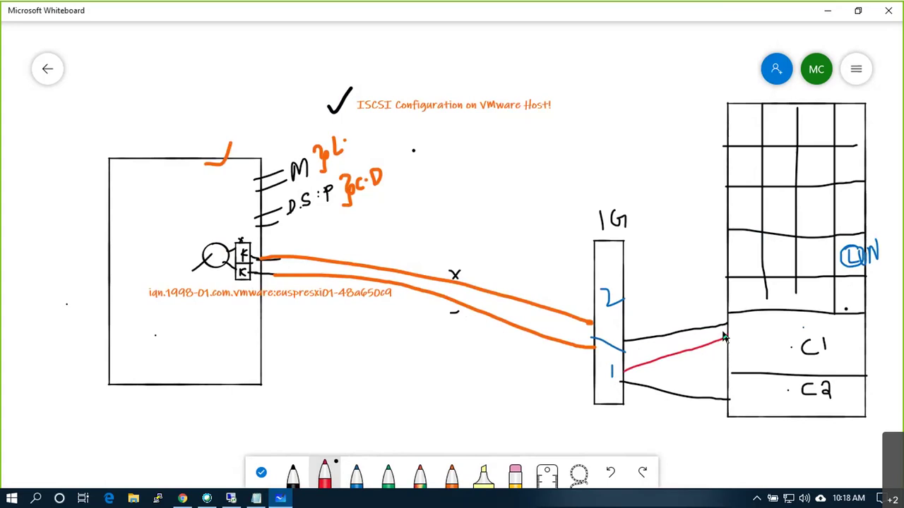
left_click_drag(624, 317, 727, 387)
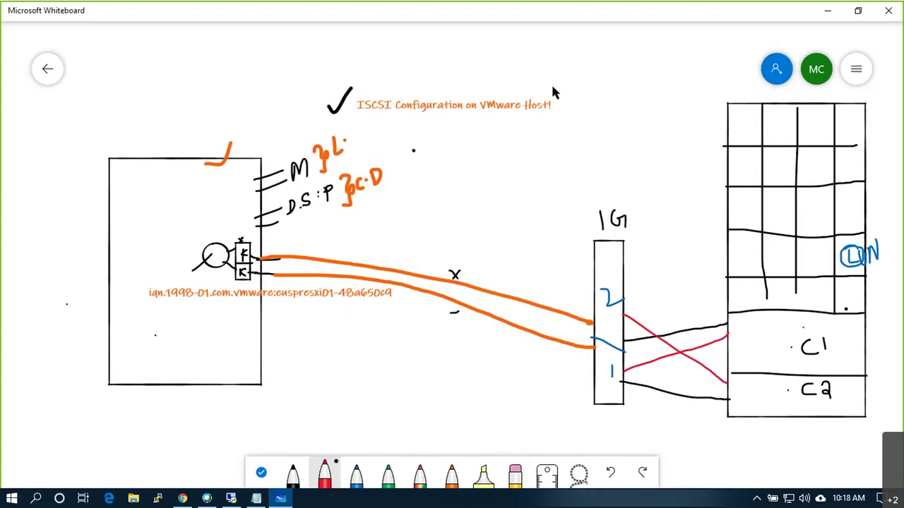
- Add a red dashed vertical divider with arrows on both sides and a check above the grid
left_click(527, 55)
left_click_drag(532, 269, 533, 304)
left_click_drag(531, 316, 529, 355)
left_click_drag(527, 363, 527, 381)
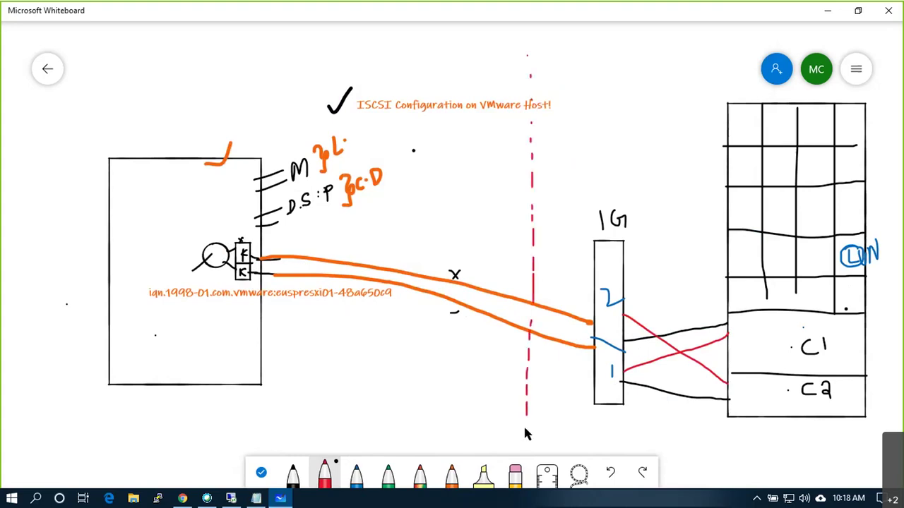
mouse_move(524, 418)
left_mouse_down()
mouse_move(524, 426)
mouse_move(486, 409)
left_mouse_up()
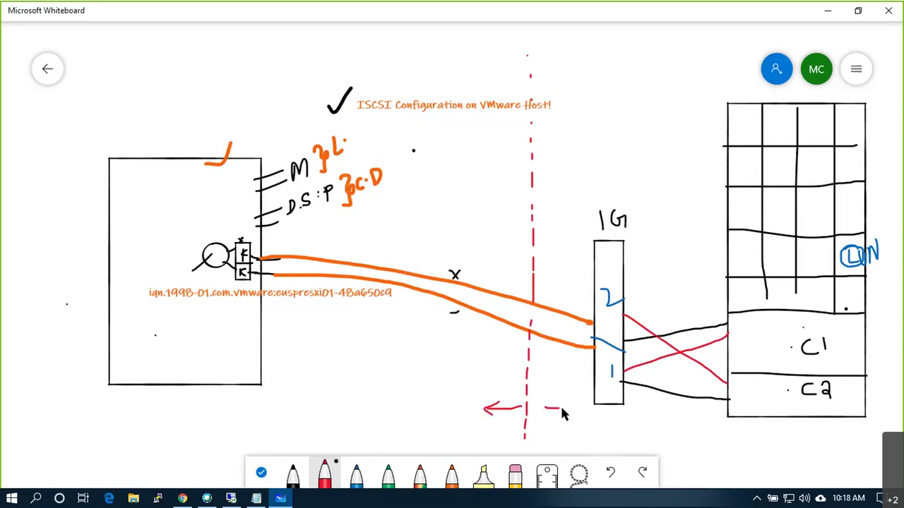
left_click_drag(557, 404, 558, 414)
left_click_drag(632, 83, 674, 56)
- Back in the remote session, open euspresxi01's virtual switches and start Add host networking
left_click(225, 499)
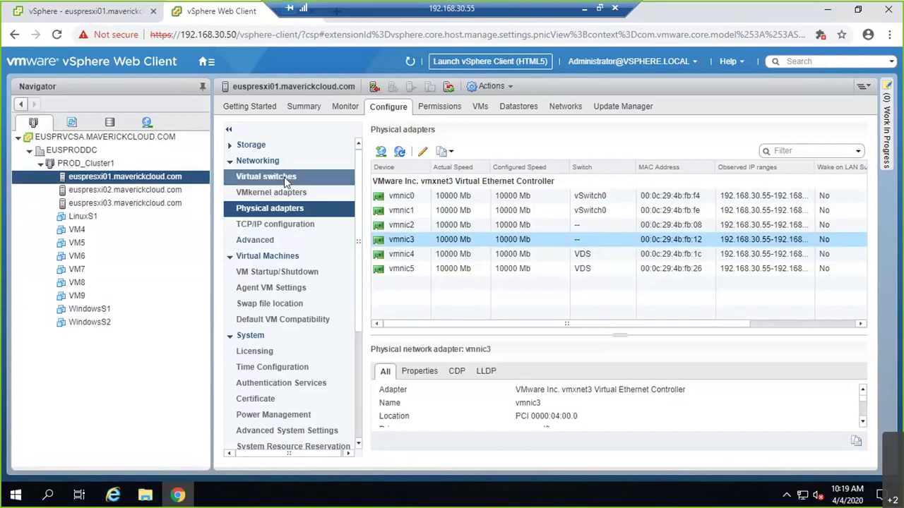
left_click(283, 177)
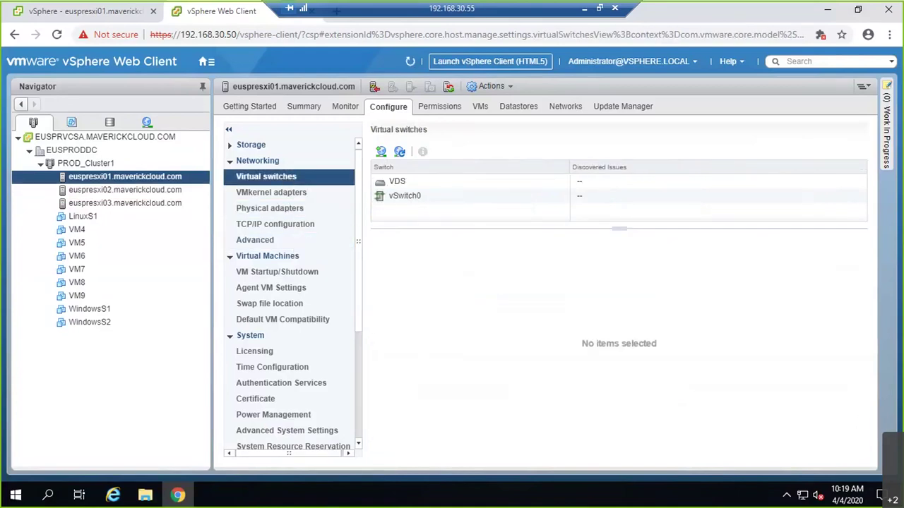
left_click(380, 151)
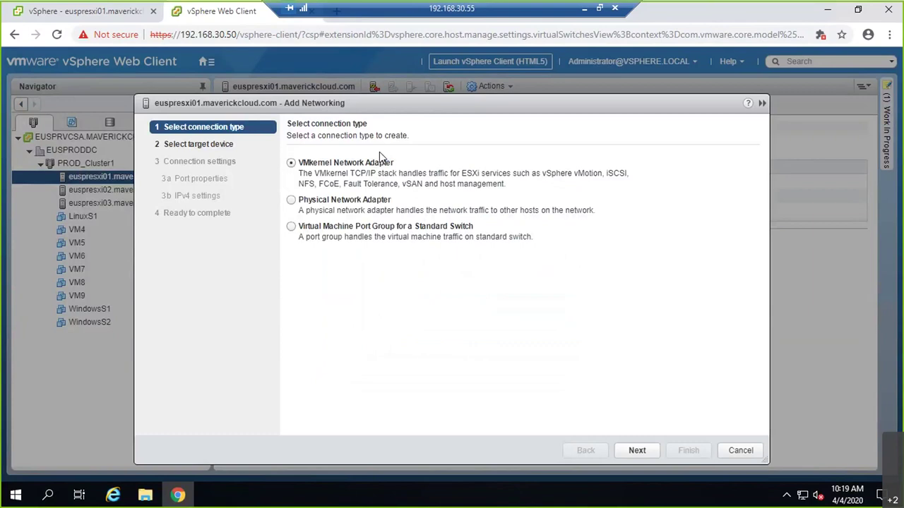
- Add a VMkernel adapter on a new standard switch with vmnic2 active and vmnic3 unused
left_click(636, 451)
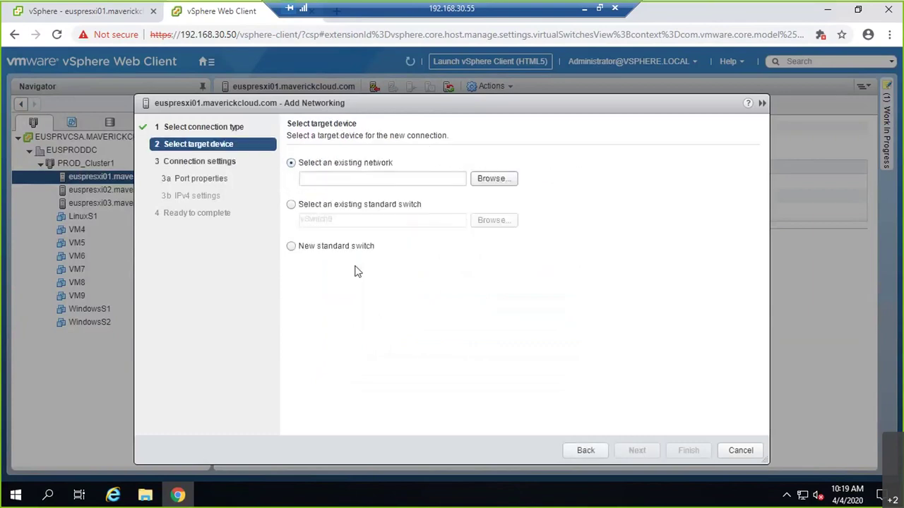
left_click(292, 246)
left_click(651, 453)
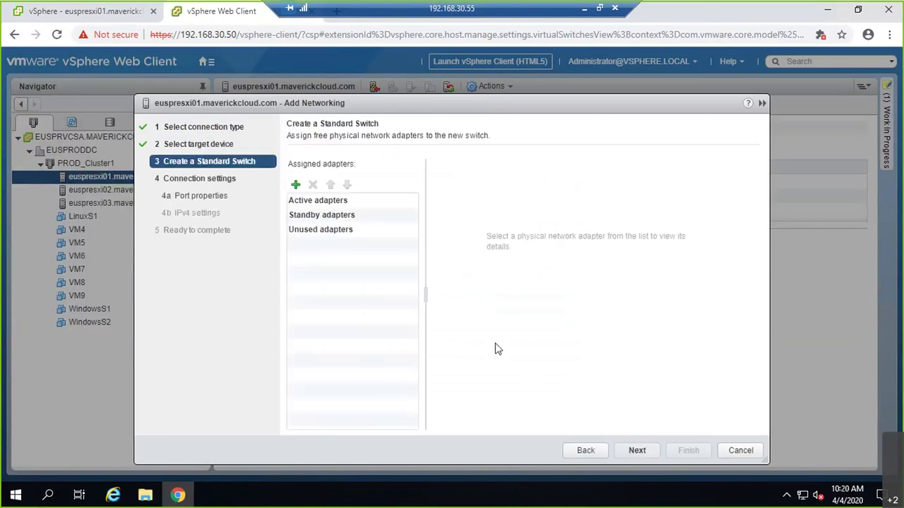
left_click(295, 185)
left_click(346, 218, "shift")
left_click(550, 389)
left_click(346, 231)
double_click(348, 185)
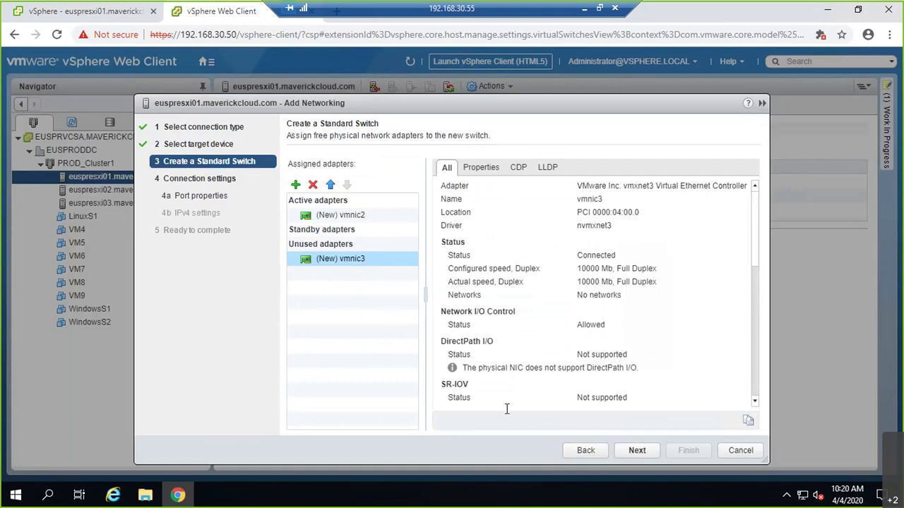
left_click(637, 451)
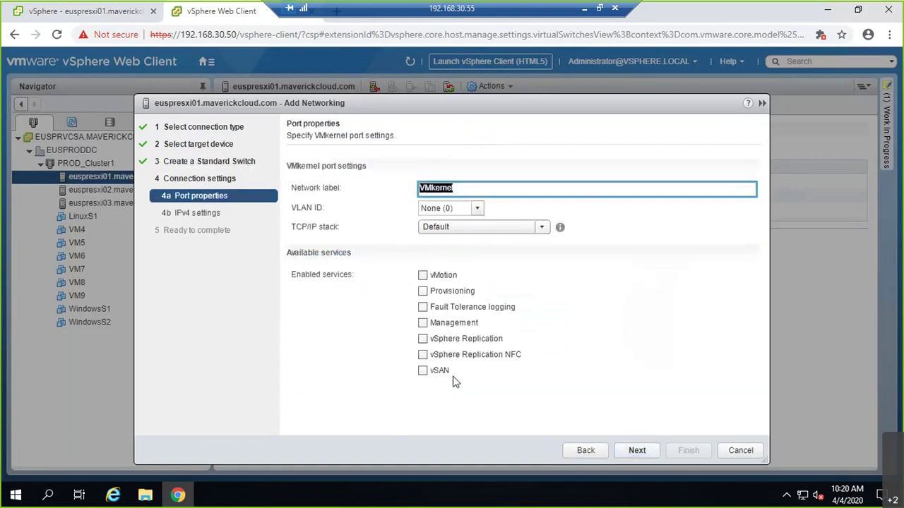
- Label the VMkernel port iSCSI1 with VLAN ID 30, then minimise the remote session
key("BackSpace")
type("iSCSI1")
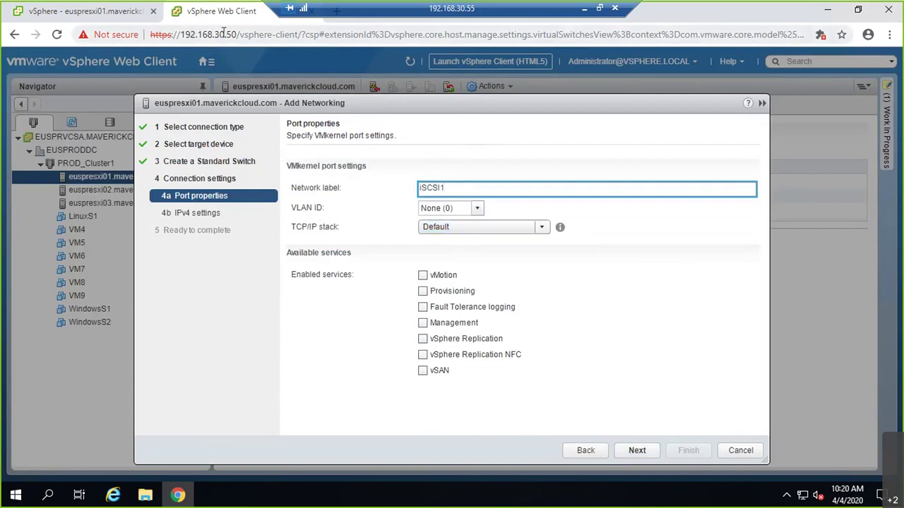
left_click(455, 208)
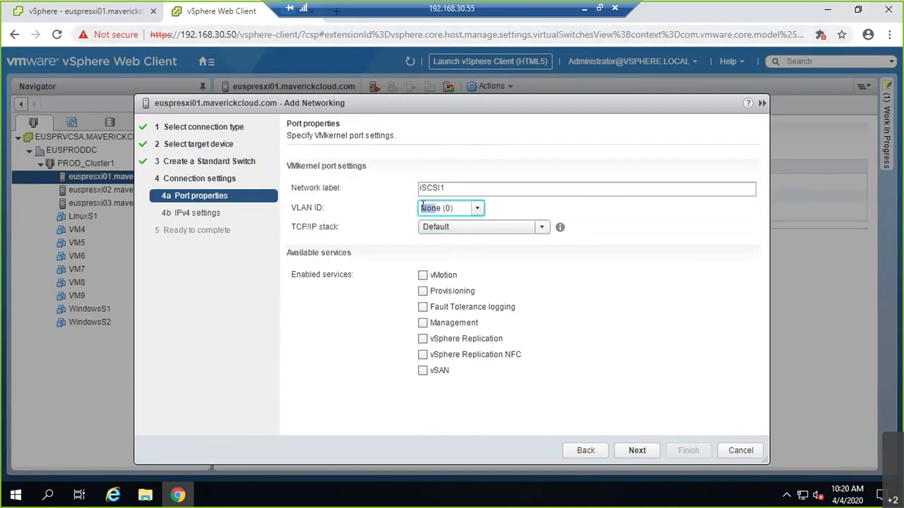
left_click_drag(456, 212, 408, 214)
type("30")
left_click(584, 12)
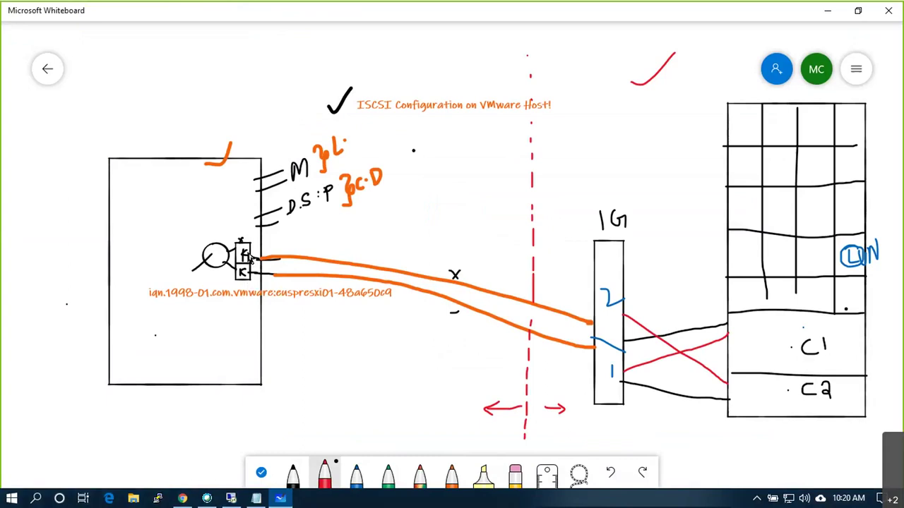
- Below the IQN list in Notepad, add a separator line and the first pair 192.168.30.151 and .152
left_click(256, 499)
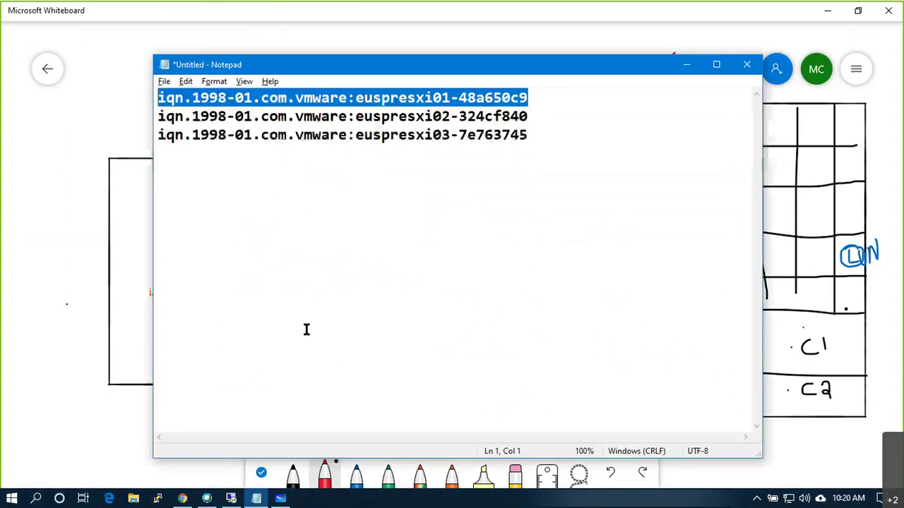
left_click(553, 135)
key("Return")
key("Return")
type("===================")
key("Return")
type("1")
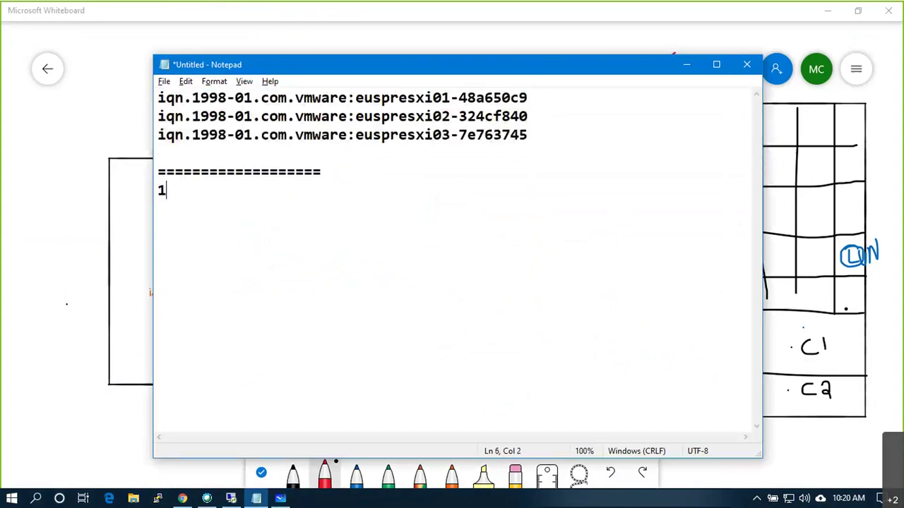
type("92.168.30.")
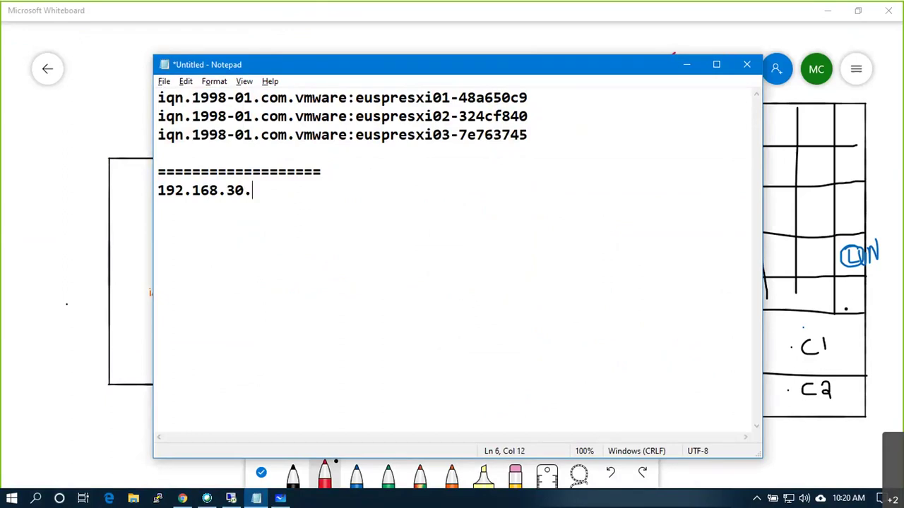
type("151")
key("Return")
type("192.168.30.152")
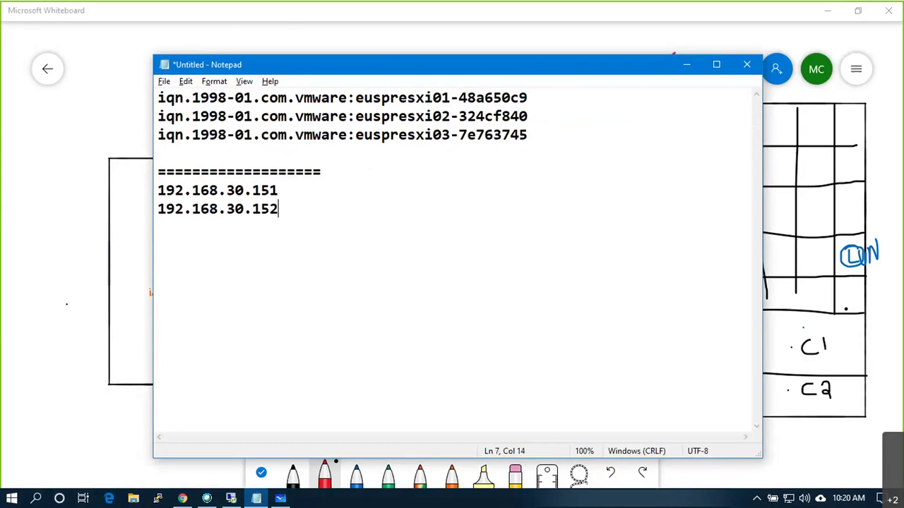
key("Return")
type("a")
key("BackSpace")
type("----")
key("Return")
- Add the pairs 192.168.30.153/.154 and .155/.156, each ending with a ---- separator
type("192.168.30")
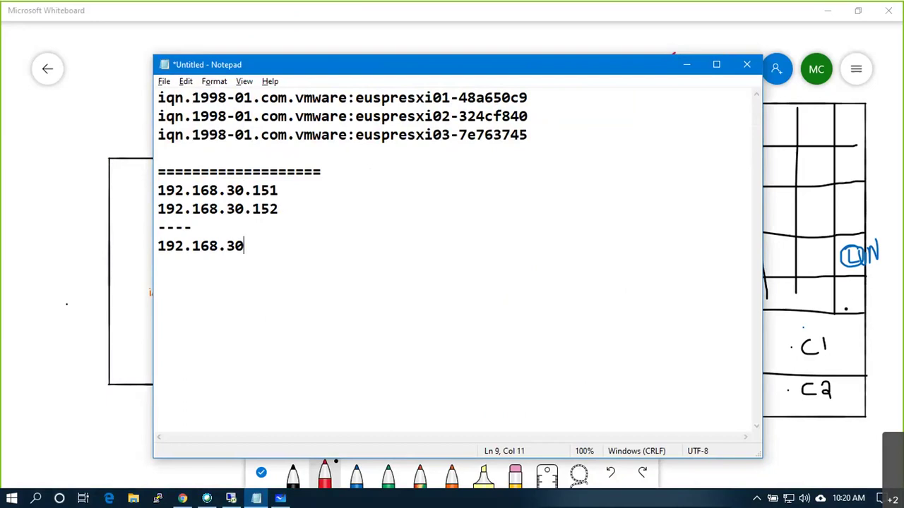
type(".153")
key("Return")
type("192.168.")
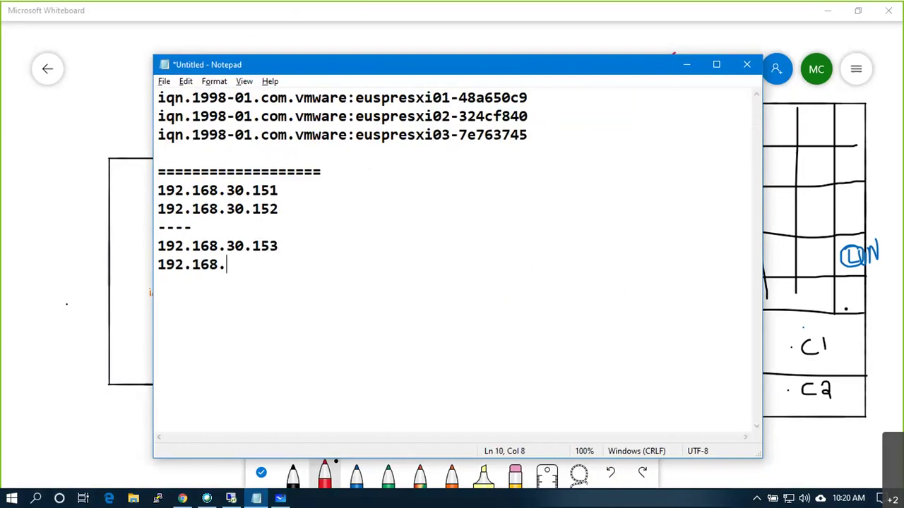
type("30.154")
key("Return")
type("-----")
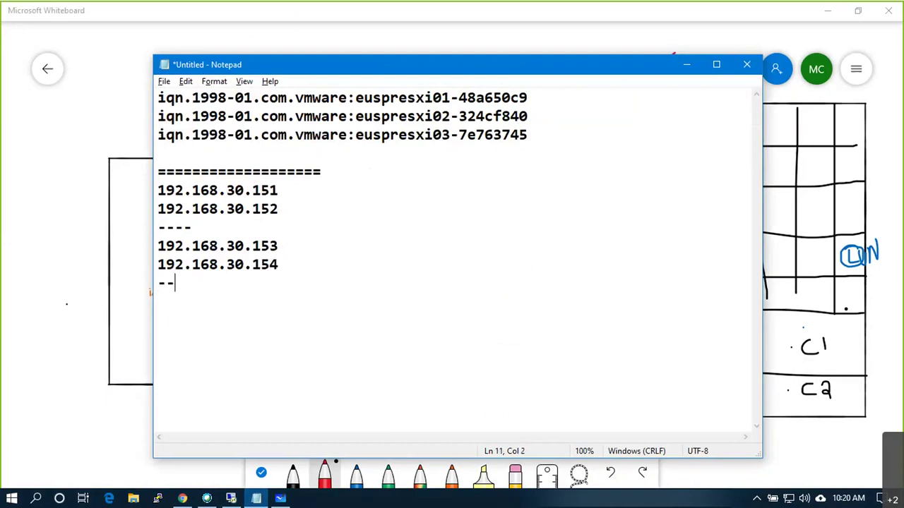
key("BackSpace")
key("BackSpace")
type("-")
key("Return")
type("192.168")
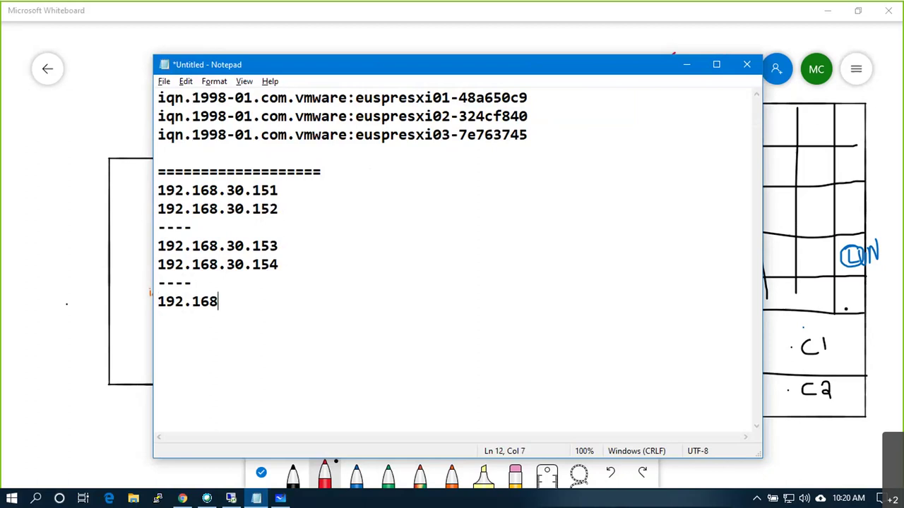
type(".30.155.")
key("BackSpace")
key("Return")
type("192.168.30.156")
key("Return")
type("----")
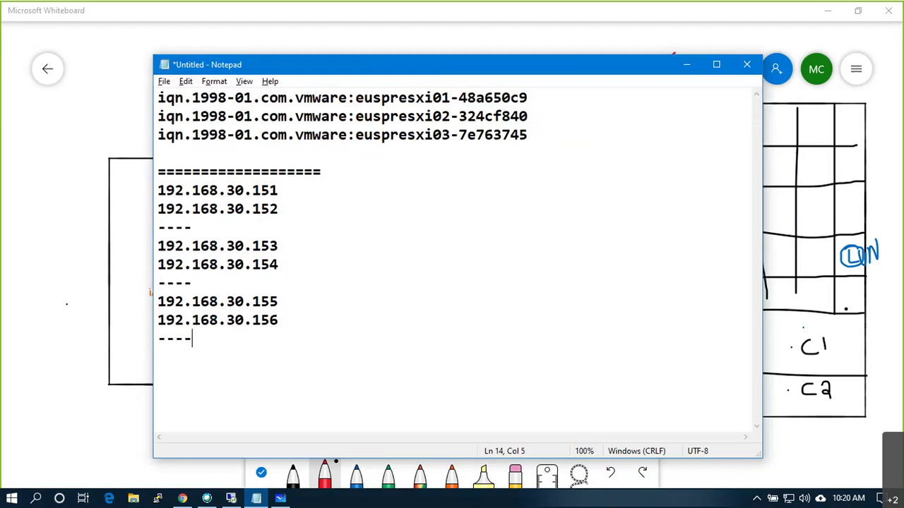
- On the empty line under the IQNs, list host addresses 192.168.30.51, .52 and .53
left_click(201, 160)
key("Down")
key("Down")
key("Up")
key("Up")
type("192.168.30.51")
key("Return")
type("192.168.30.52")
key("Return")
type("192.15")
key("BackSpace")
type("68.30.53")
- Add a line '192.168.30.50 - VC' above the host addresses
key("Up")
key("Up")
key("Return")
key("Up")
key("Return")
key("Down")
key("Delete")
key("Up")
key("Up")
type("192.168.40")
key("BackSpace")
key("BackSpace")
type("30.50 - V")
type("C")
- Switch to the remote vSphere session, then minimize it to reach the local desktop
key("alt+Tab")
key("Tab")
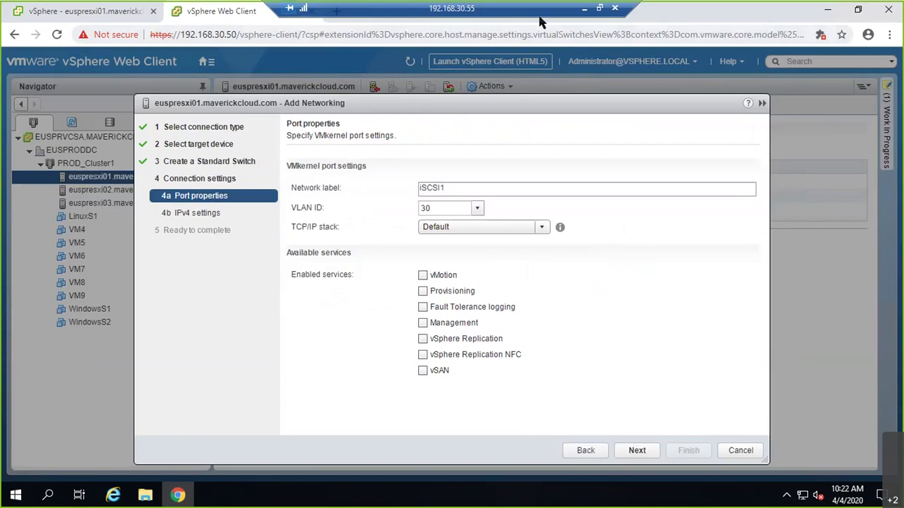
left_click_drag(539, 16, 625, 22)
left_click(665, 7)
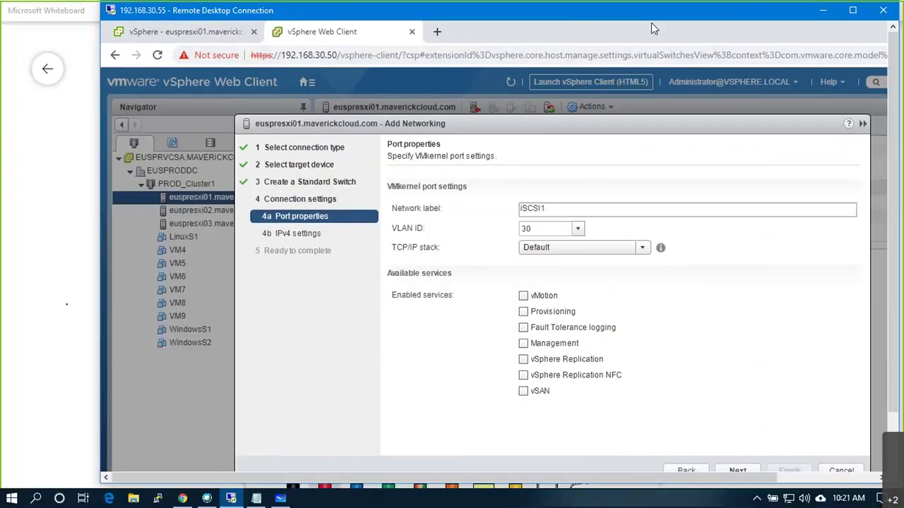
double_click(651, 23)
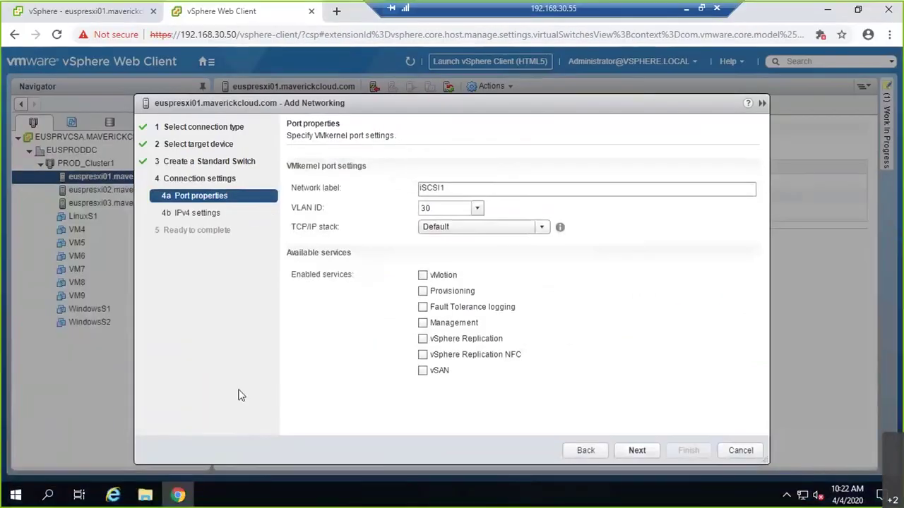
left_click(683, 13)
- Launch Command Prompt and ping 192.168.30.54
key("super+r")
type("cmd")
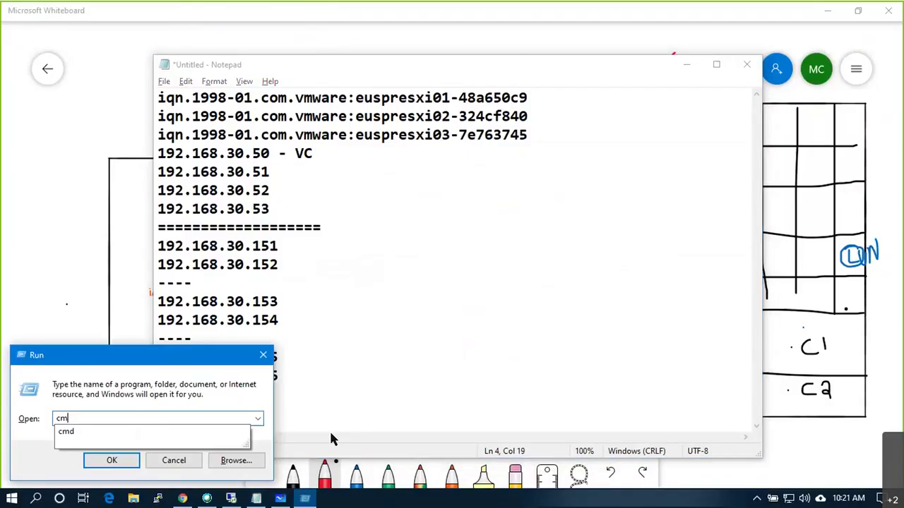
key("Return")
type("ping 192.168.50.5")
key("BackSpace")
key("BackSpace")
key("BackSpace")
key("BackSpace")
type("30.54")
key("Return")
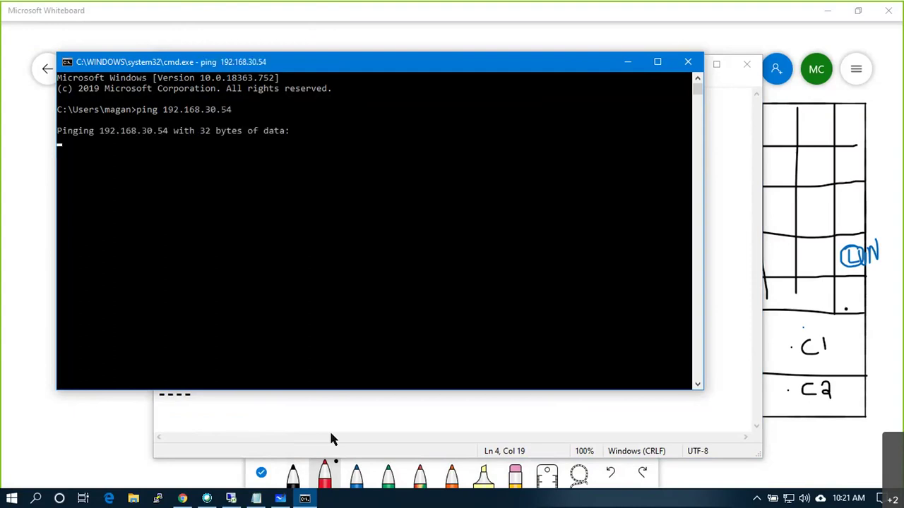
key("ctrl+c")
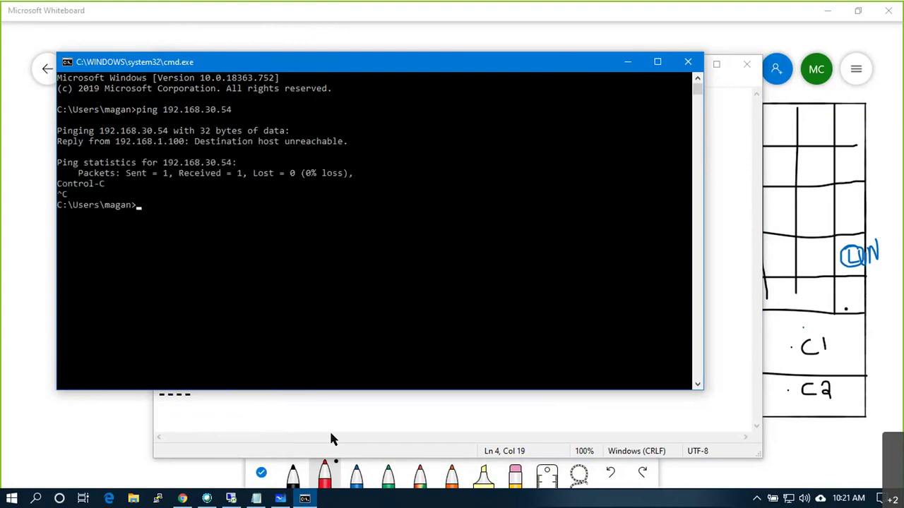
- Check the address notes, then ping 192.168.30.55, .53 and .52
left_click(332, 439)
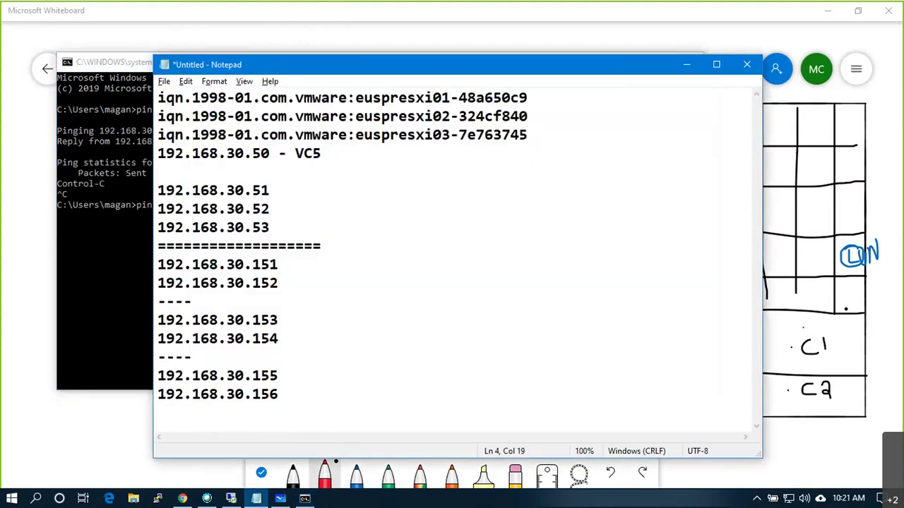
key("Down")
key("alt+Tab")
key("BackSpace")
type("5")
key("Return")
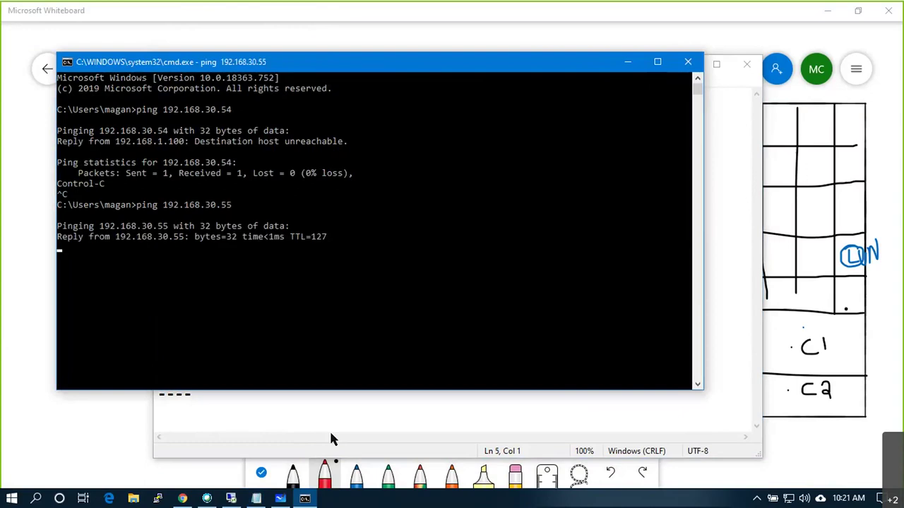
key("ctrl+c")
key("Up")
key("BackSpace")
type("3")
key("Return")
key("ctrl+c")
type("2")
key("Return")
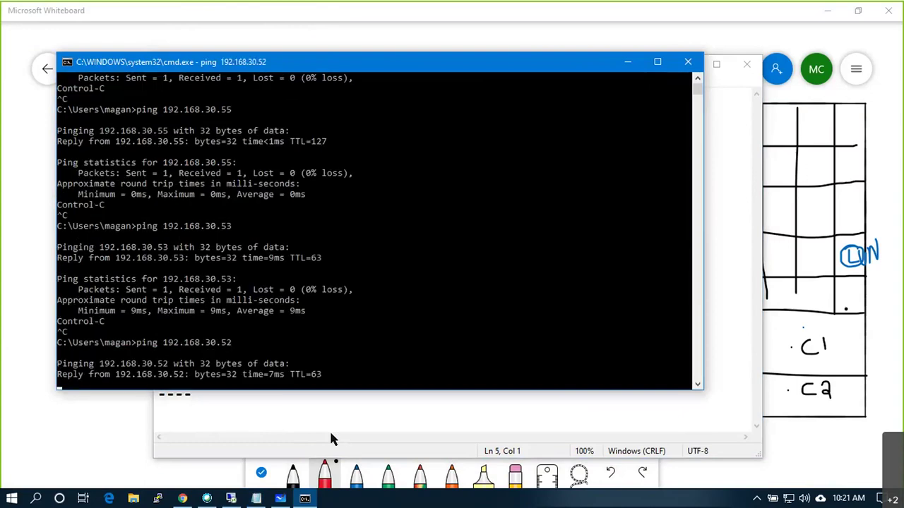
key("ctrl+c")
- Ping 192.168.30.51 and 192.168.30.50
key("Up")
key("BackSpace")
type("1")
key("Return")
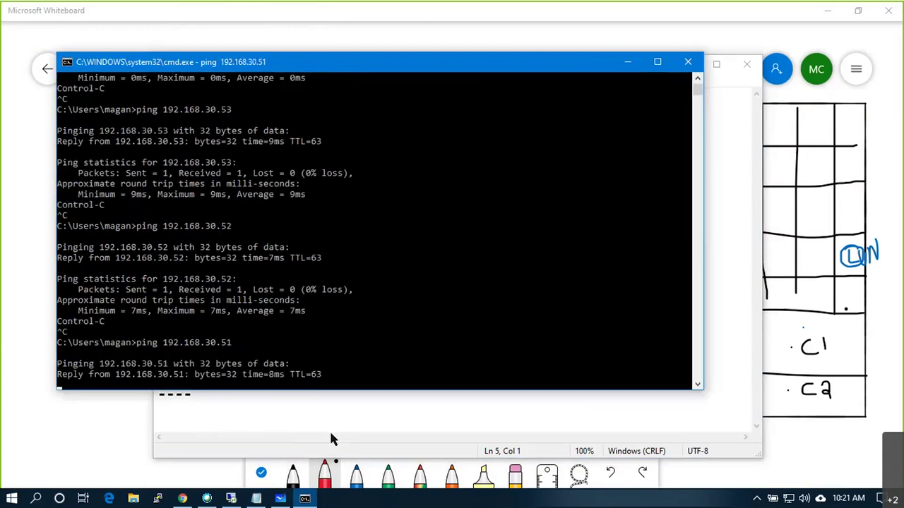
key("ctrl+c")
key("Up")
key("BackSpace")
type("0")
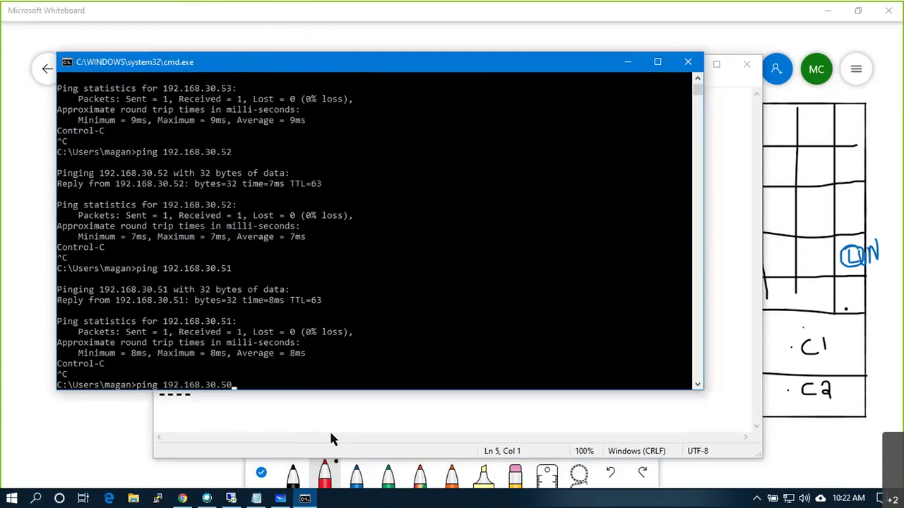
key("Return")
key("ctrl+c")
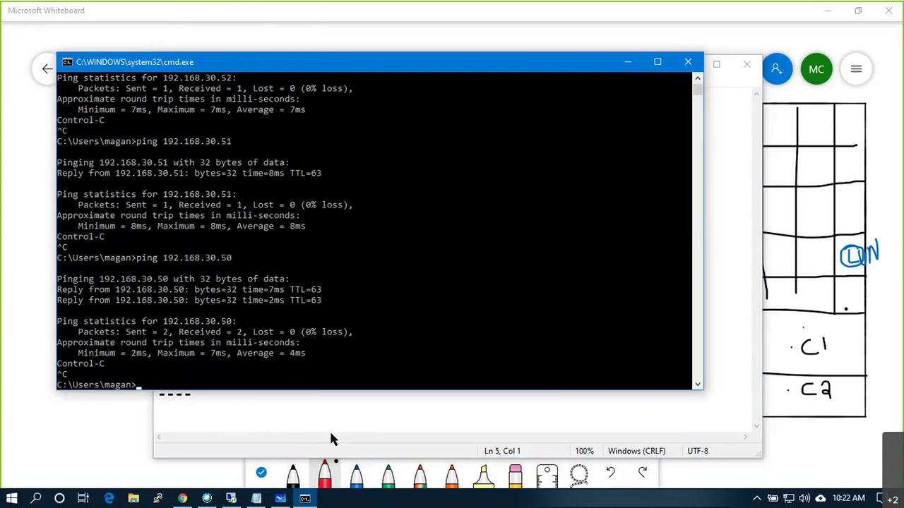
- Start a continuous ping to 192.168.30.151 with -t and return to the vSphere session
key("Up")
key("BackSpace")
key("BackSpace")
type("151")
key("Return")
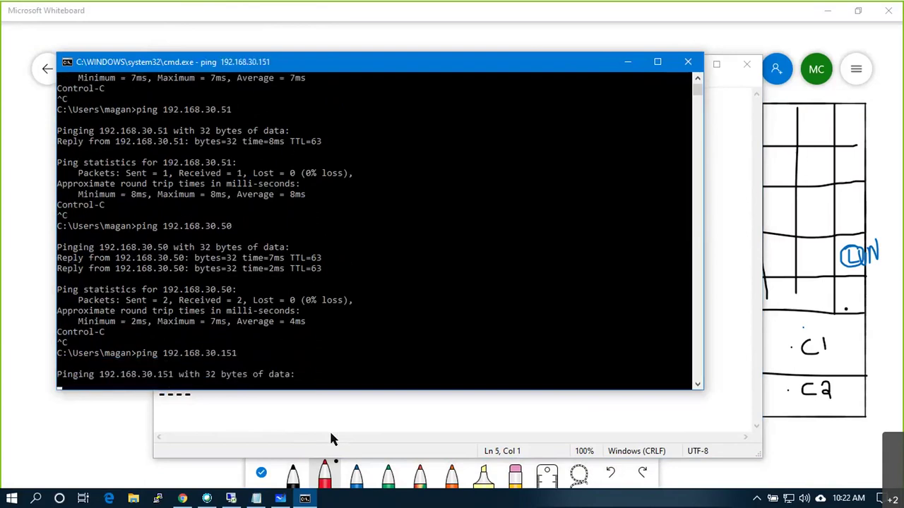
key("ctrl+c")
key("Up")
type("-t")
key("Return")
key("alt+Tab")
key("alt+Tab")
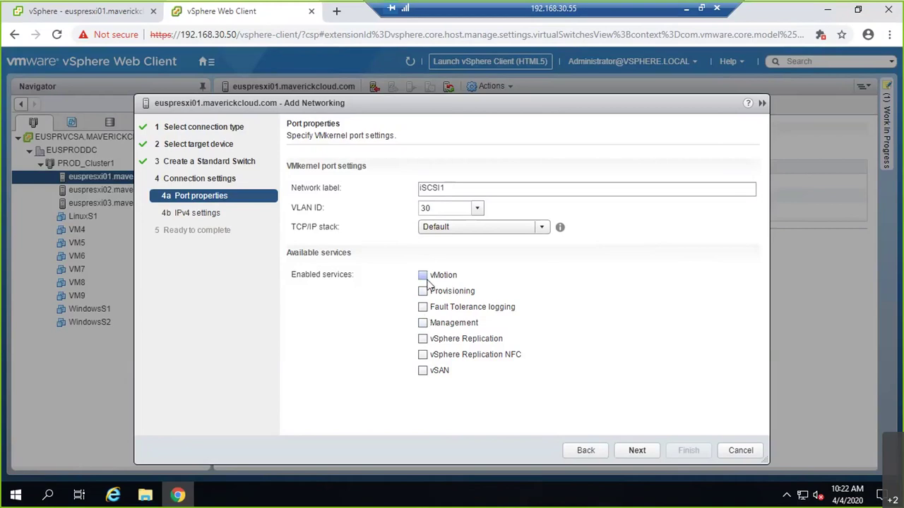
- Enable Provisioning and vSAN, assign static 192.168.30.151 / 255.255.255.0, and finish the iSCSI1 port
left_click(423, 292)
left_click(423, 370)
left_click(647, 452)
left_click(331, 181)
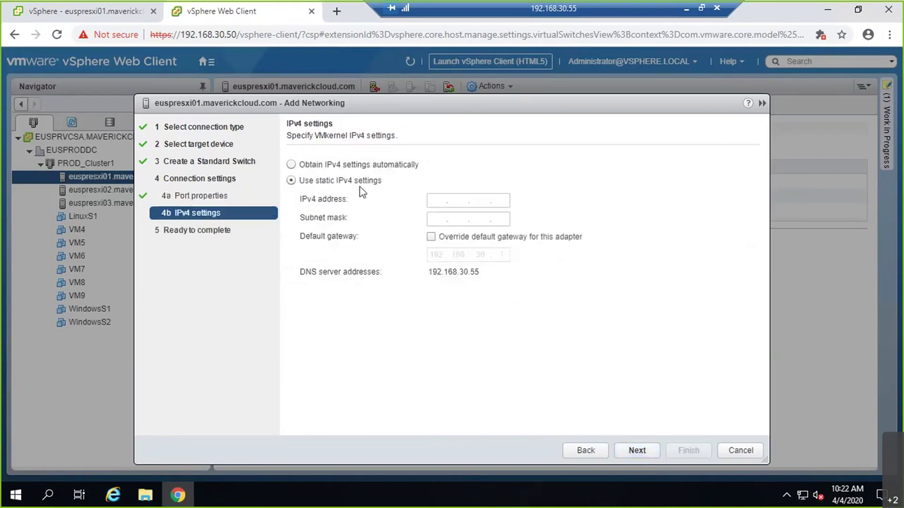
left_click(446, 205)
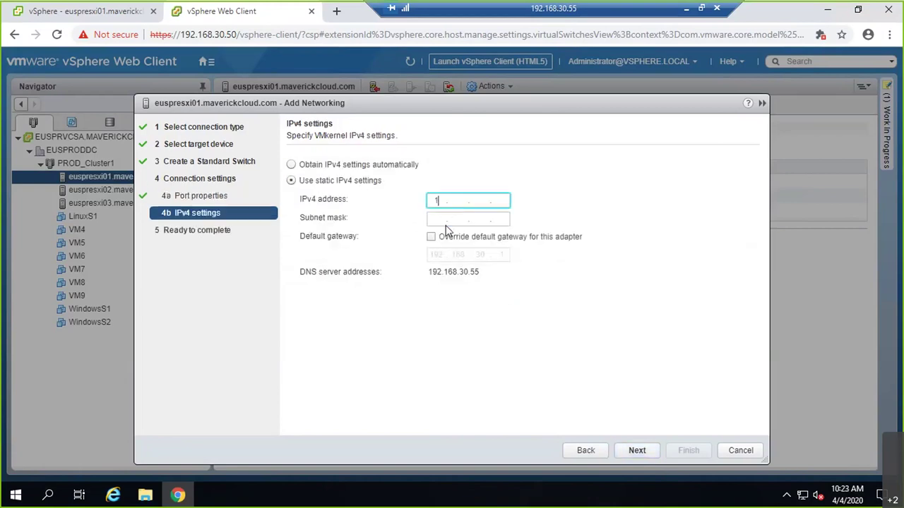
type("192 . 168 . 30 . 151")
key("Tab")
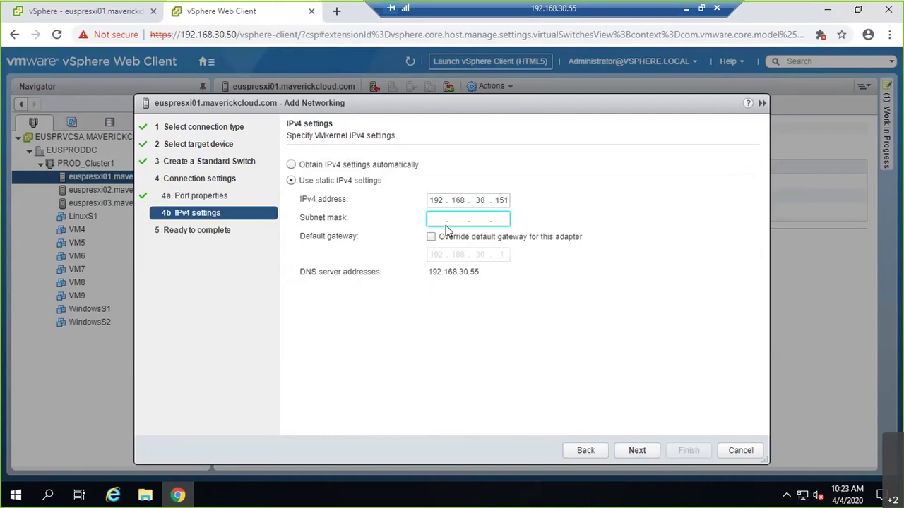
type("255.255.255.0")
key("Return")
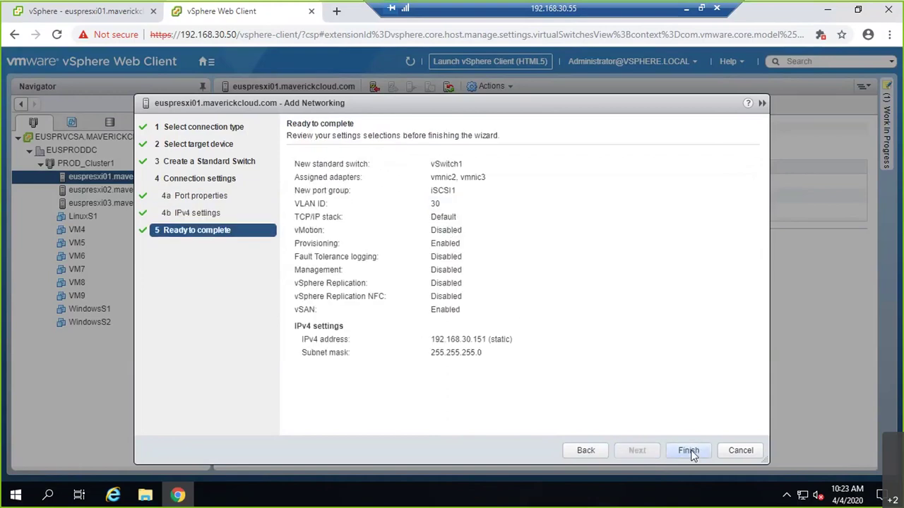
left_click(688, 451)
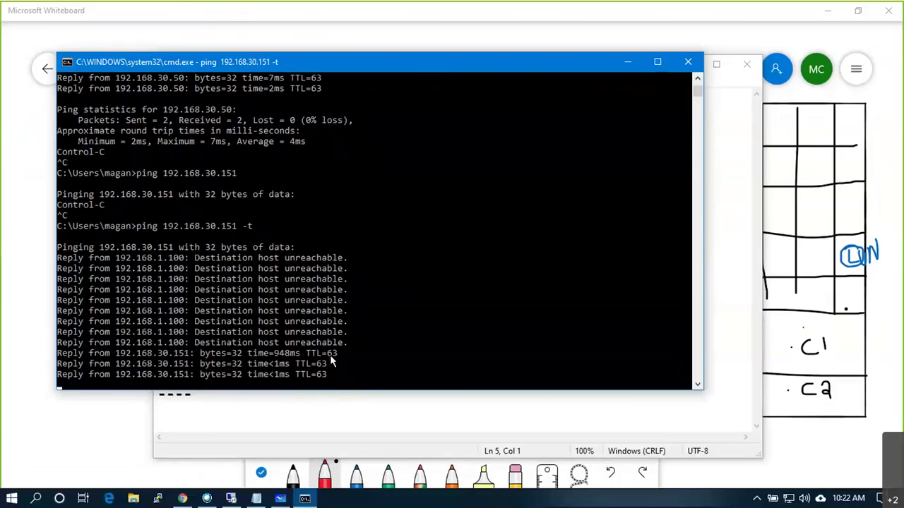
- Switch the continuous ping to 192.168.30.152 -t, then return to vSwitch1 in vSphere
left_click(285, 356)
scroll(303, 373, "down", 2)
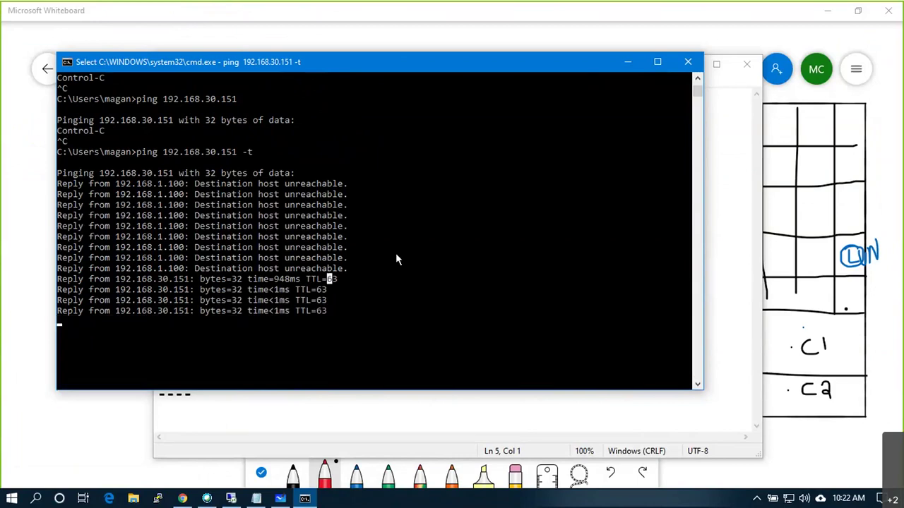
key("ctrl+c")
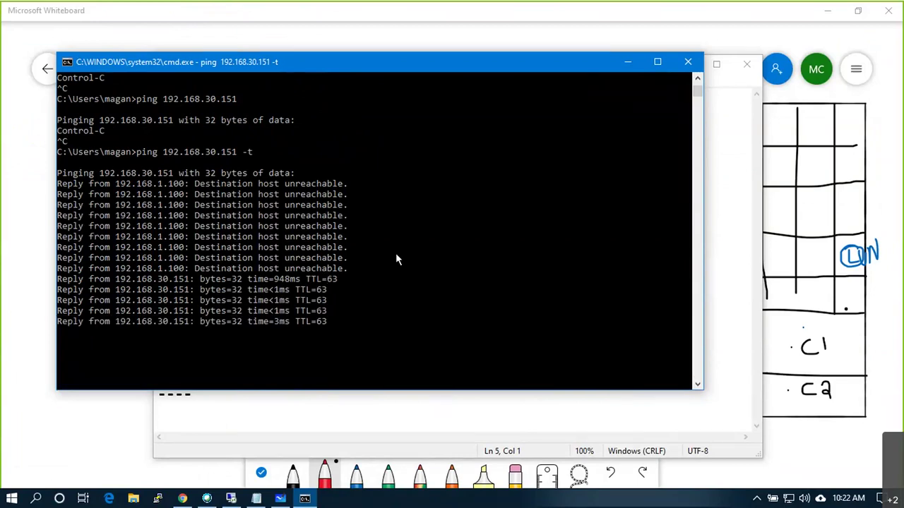
key("ctrl+c")
key("Up")
key("BackSpace")
key("BackSpace")
key("BackSpace")
key("BackSpace")
type("2 -t")
key("Return")
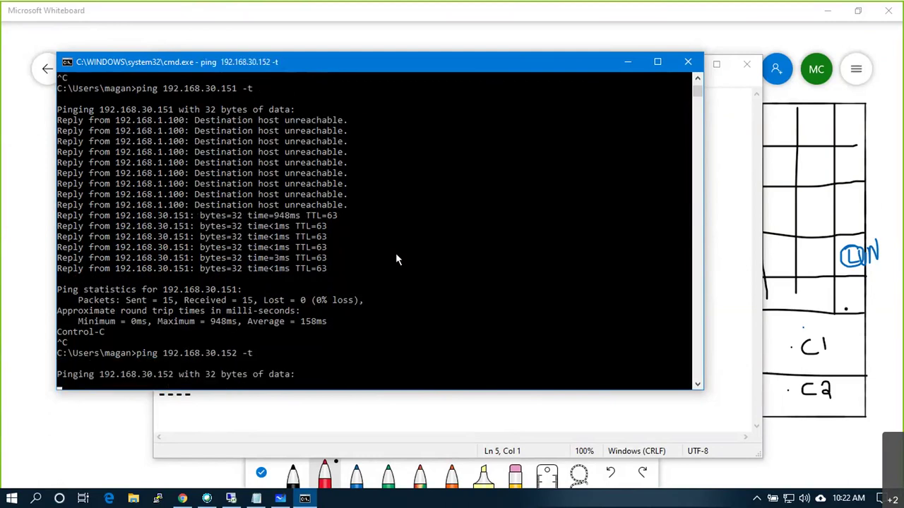
key("alt+Tab")
key("Tab")
key("Tab")
key("Tab")
key("Tab")
key("Tab")
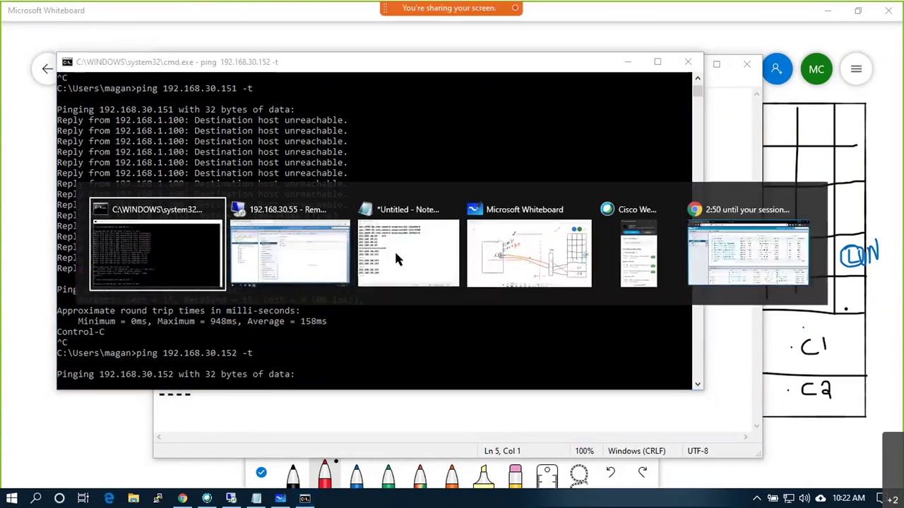
key("Tab")
left_click(403, 212)
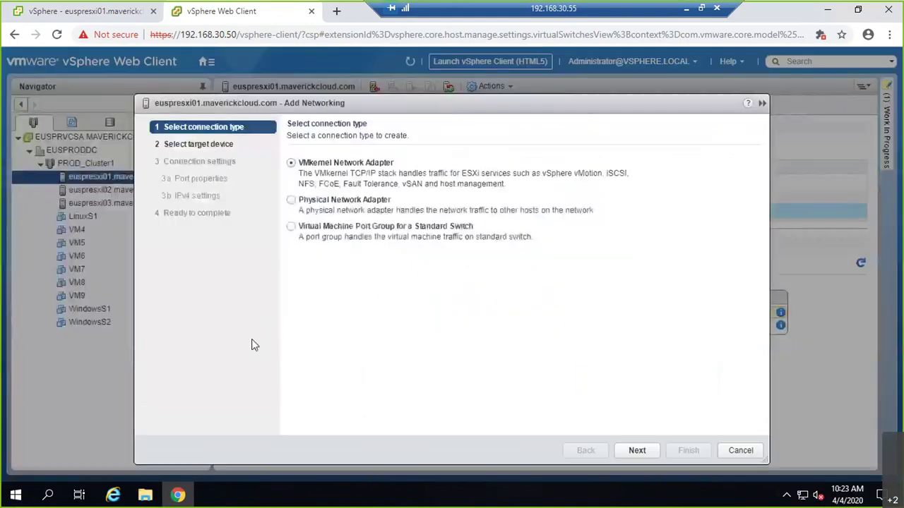
- Add a VMkernel adapter on existing vSwitch1 labelled iSCSI2 with VLAN ID 30
left_click(644, 451)
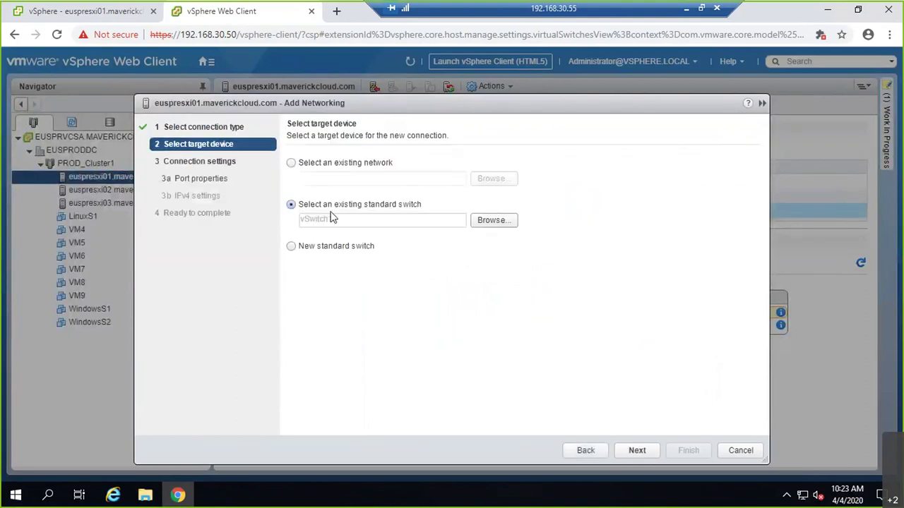
left_click(636, 452)
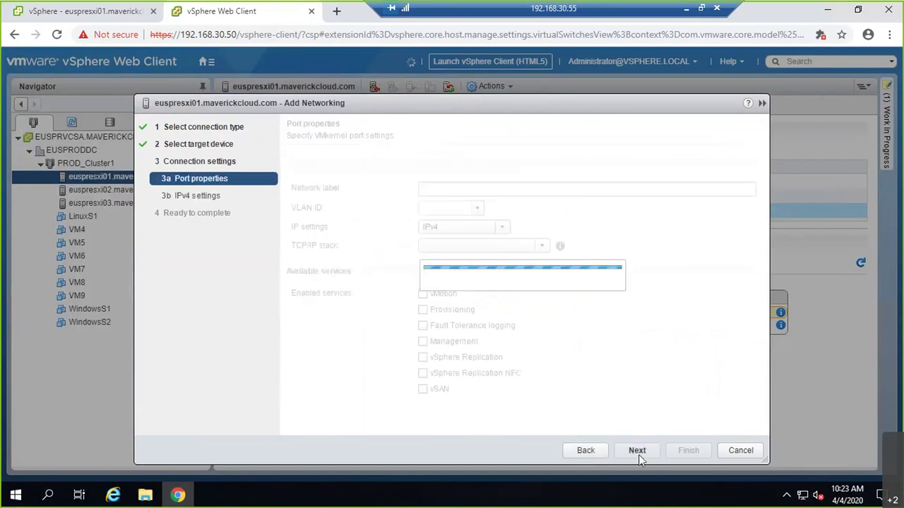
type("iSCSI")
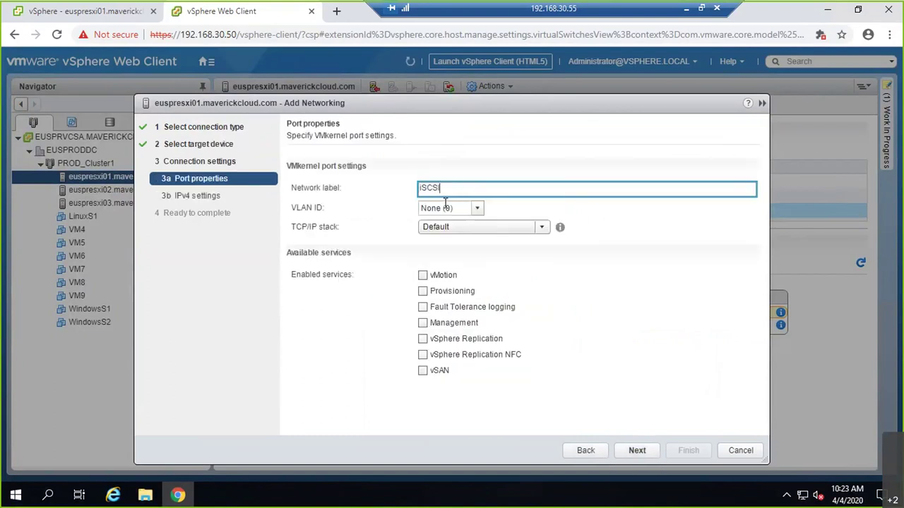
type("2")
key("Tab")
type("30")
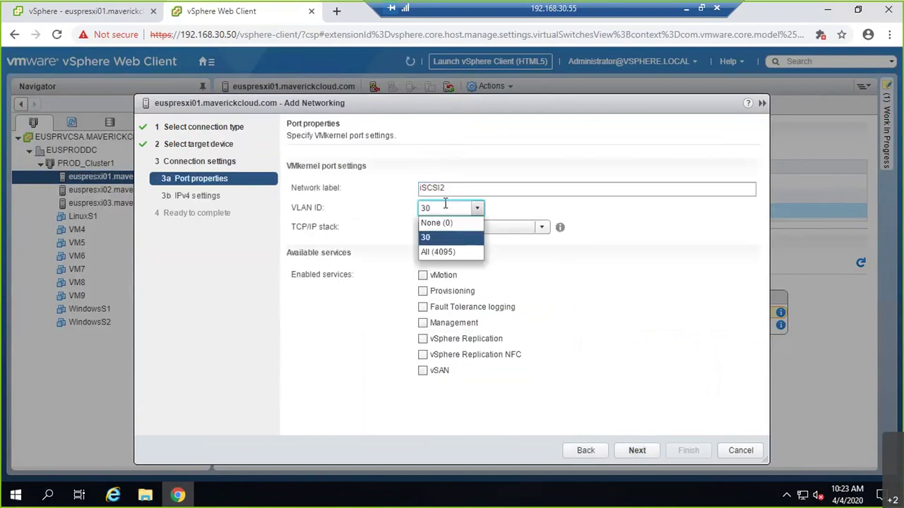
key("Return")
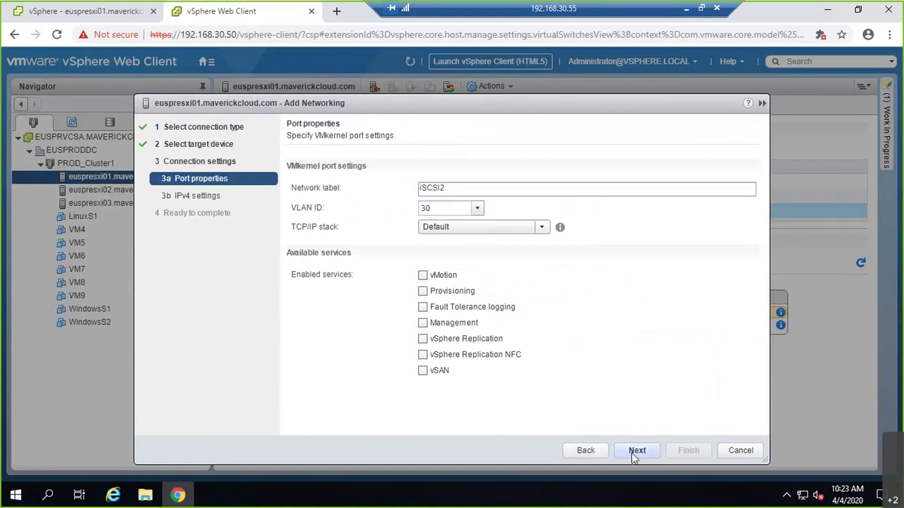
- Give iSCSI2 static IPv4 192.168.30.152 with mask 255.255.255.0 and finish the wizard
left_click(636, 451)
left_click(343, 180)
left_click(443, 203)
type("192.168.")
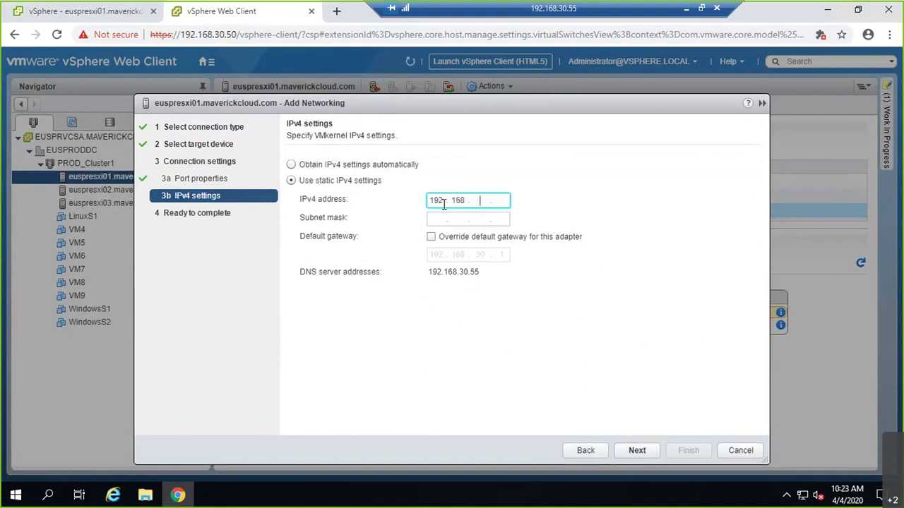
type("30.152")
key("Tab")
type("55.255.255.")
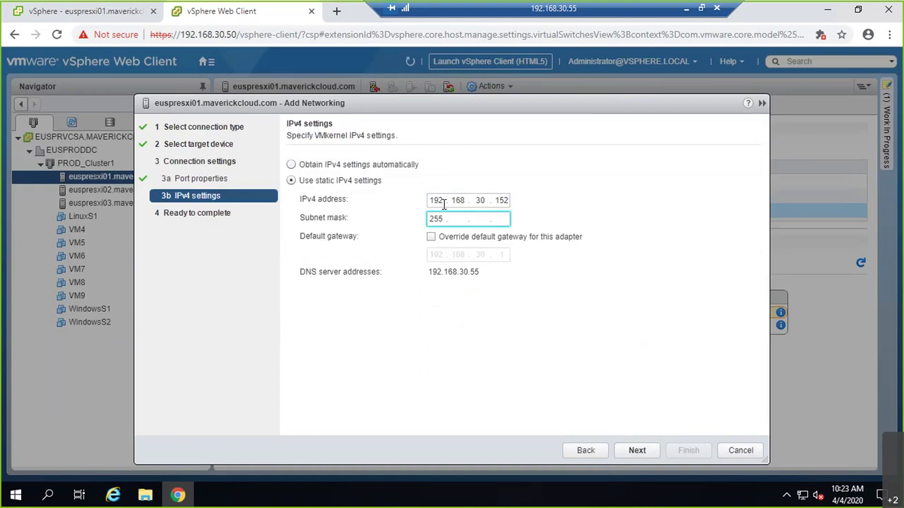
type("0")
left_click(638, 451)
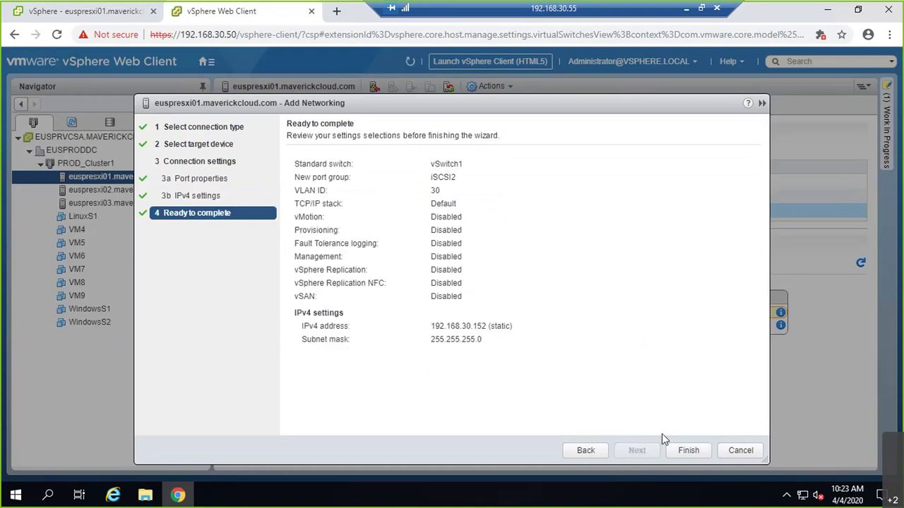
left_click(683, 450)
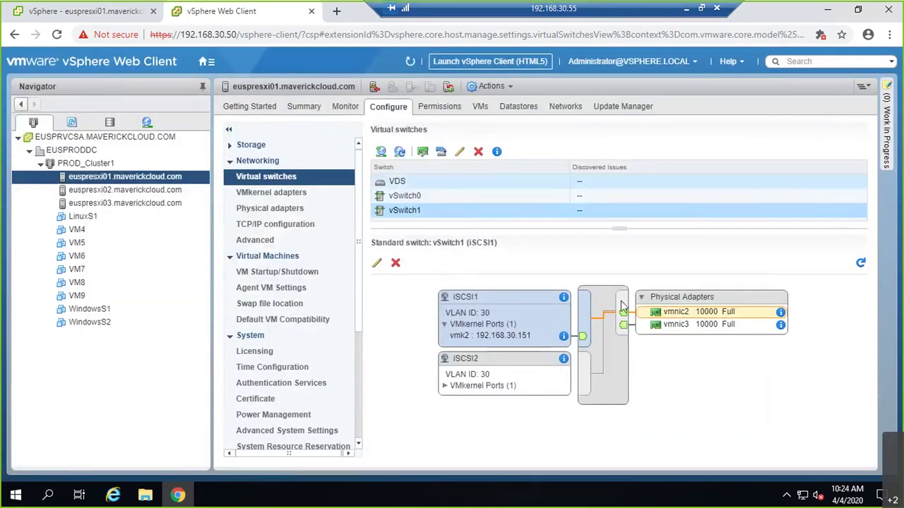
- Stop the local ping to 192.168.30.152, then select the iSCSI2 port group in vSphere
left_click(686, 10)
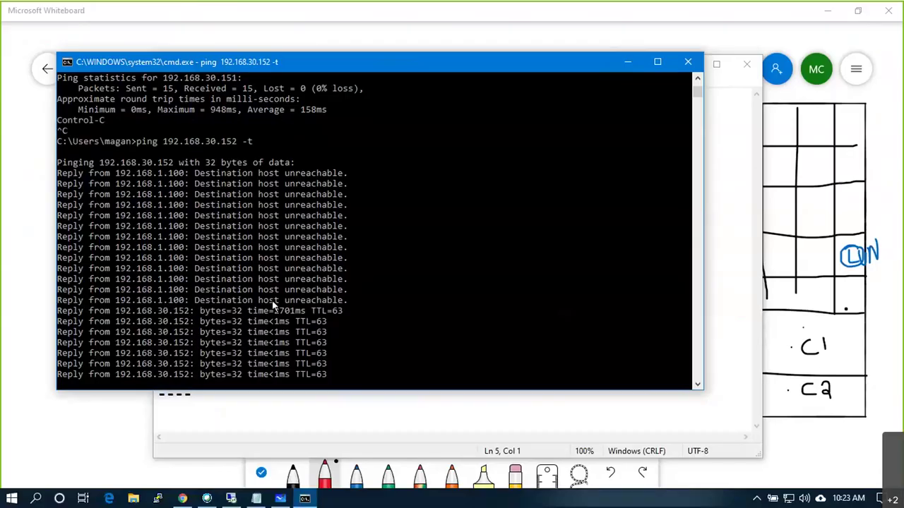
key("ctrl+c")
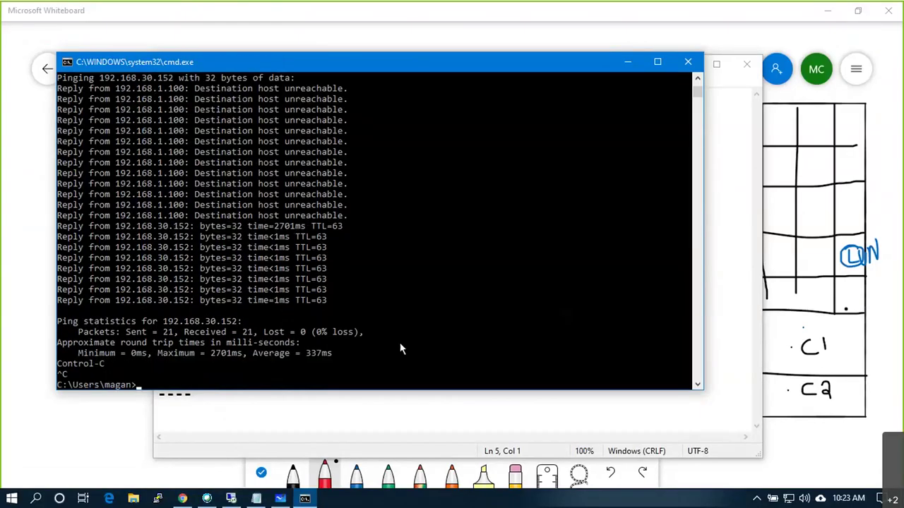
key("alt+Tab")
left_click(456, 371)
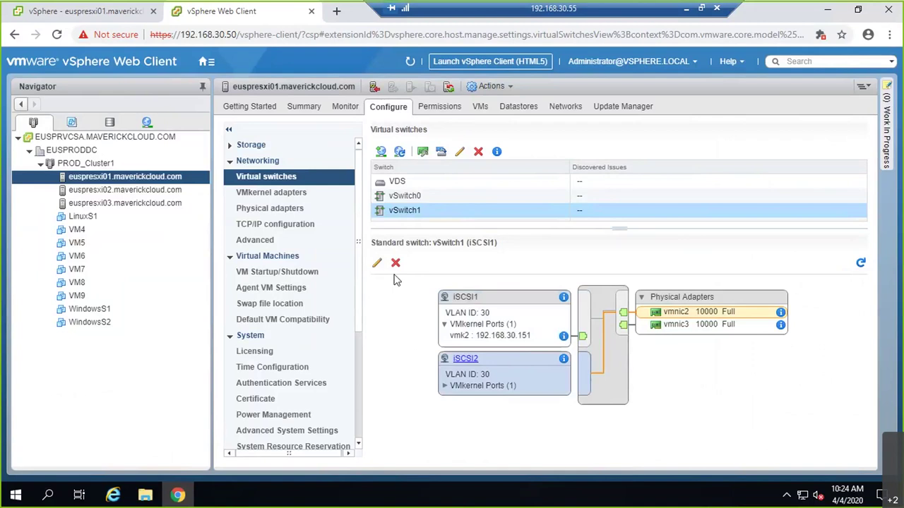
- Override iSCSI2's failover order: vmnic3 active, vmnic2 unused
left_click(378, 265)
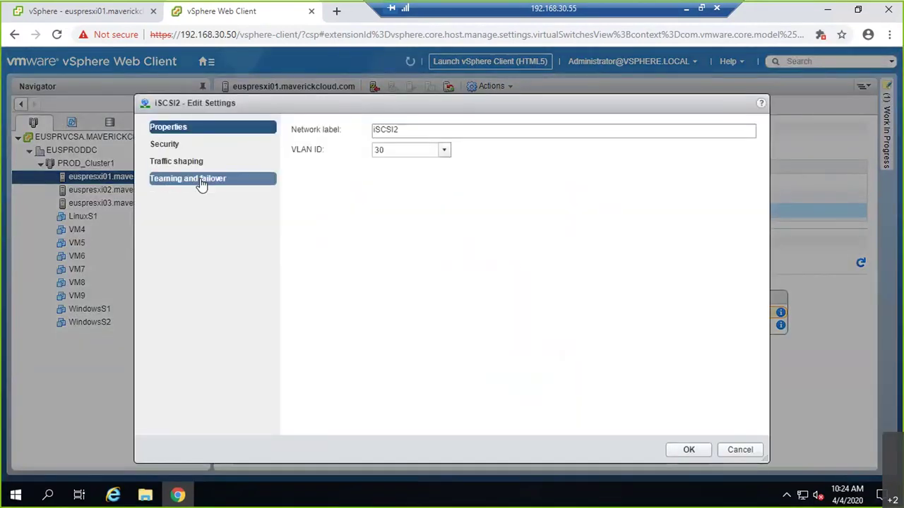
left_click(200, 180)
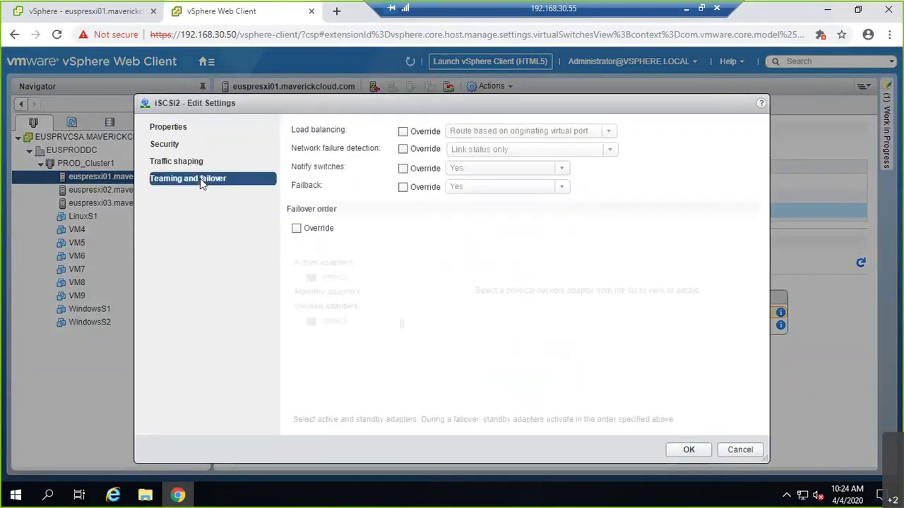
left_click(296, 229)
left_click(346, 320)
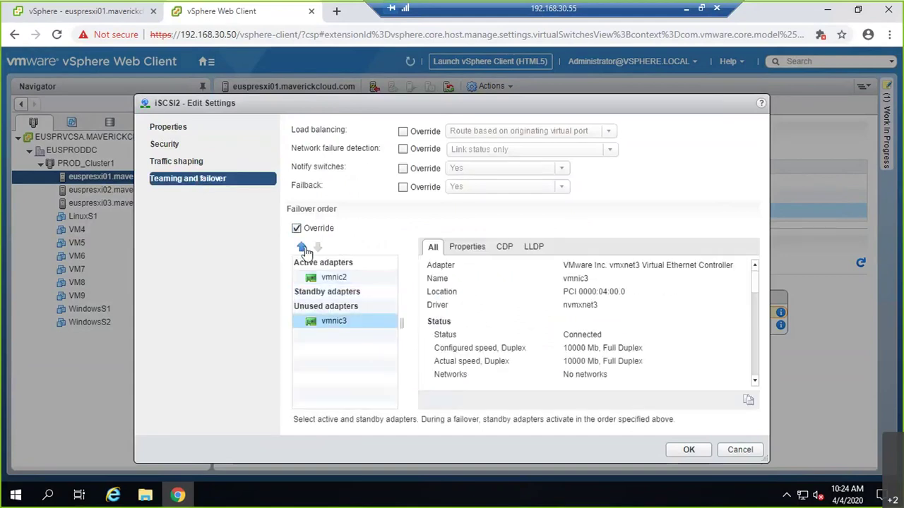
left_click(304, 250)
left_click(305, 250)
left_click(349, 278)
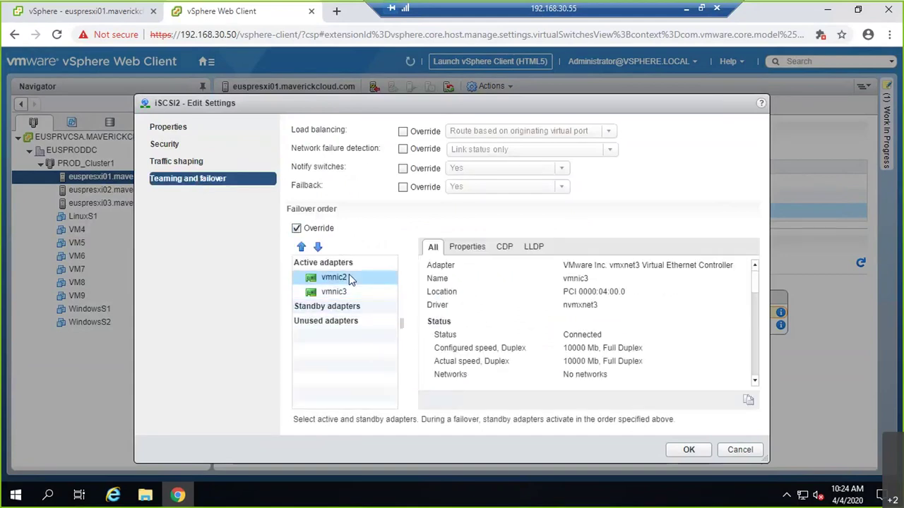
left_click(318, 246)
left_click(317, 247)
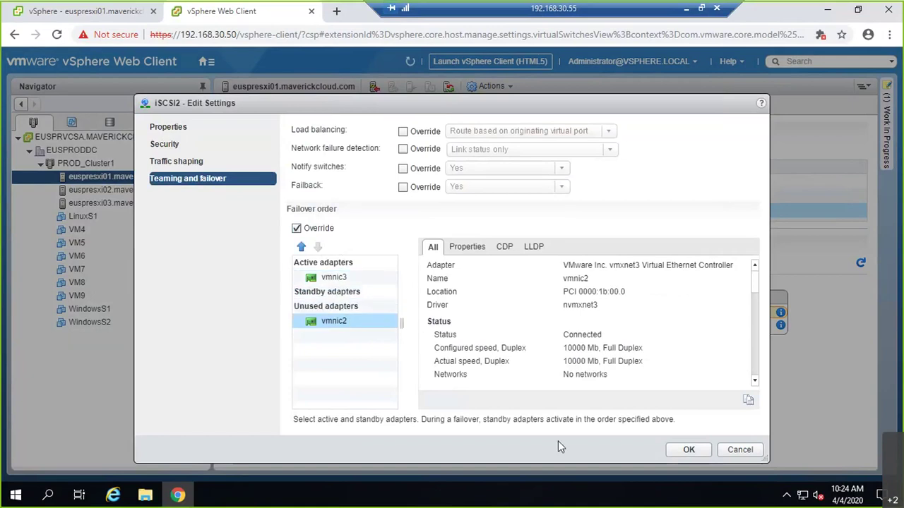
left_click(667, 450)
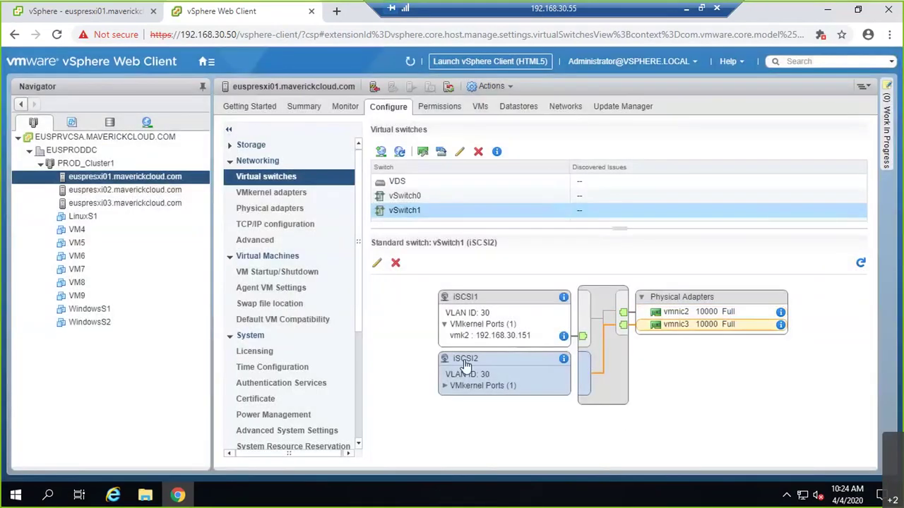
- Inspect the vSwitch paths: iSCSI2's vmk3 and iSCSI1's vmk2 to vmnic2
left_click(445, 386)
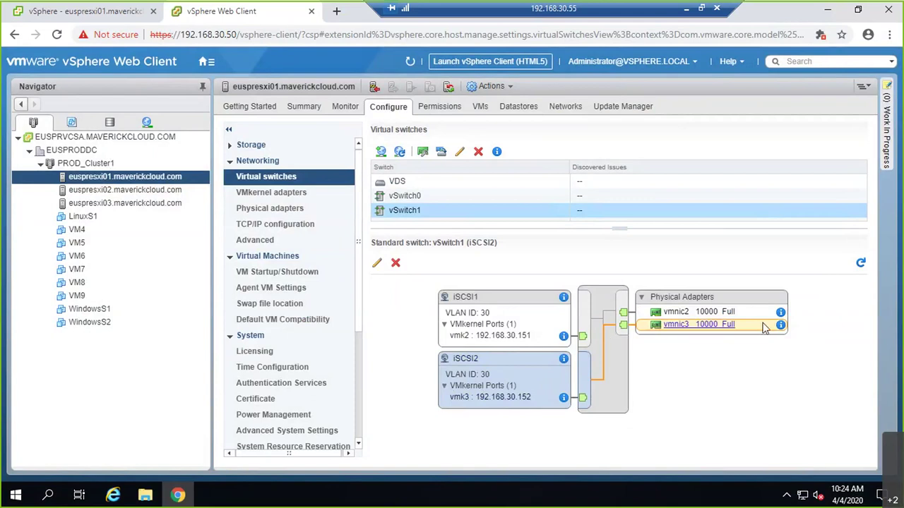
left_click(471, 305)
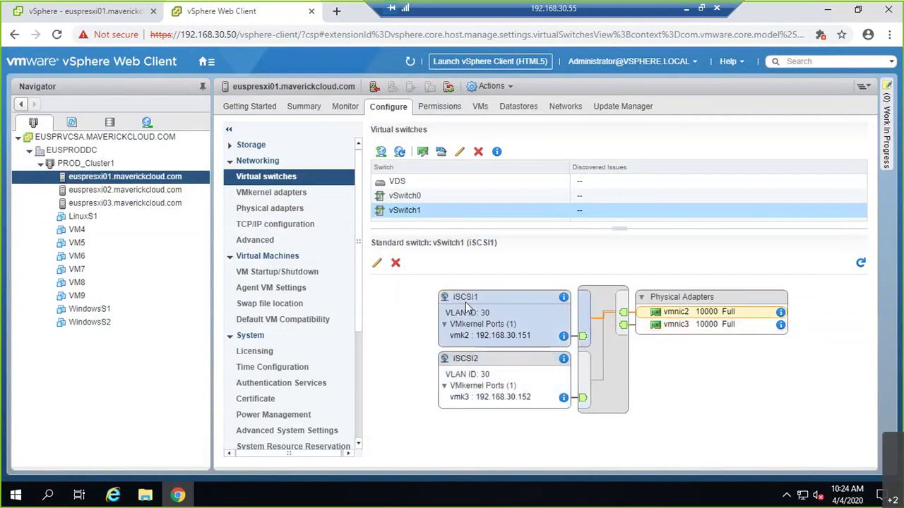
left_click(466, 308)
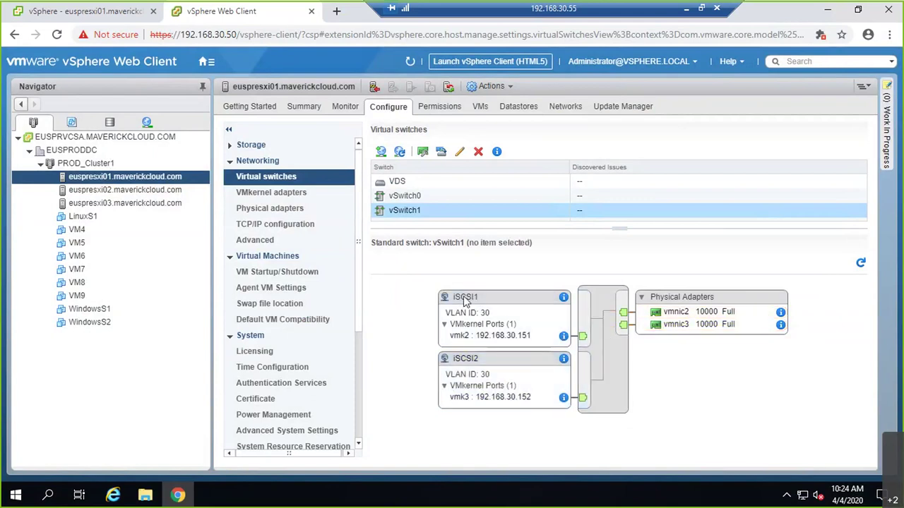
left_click(554, 336)
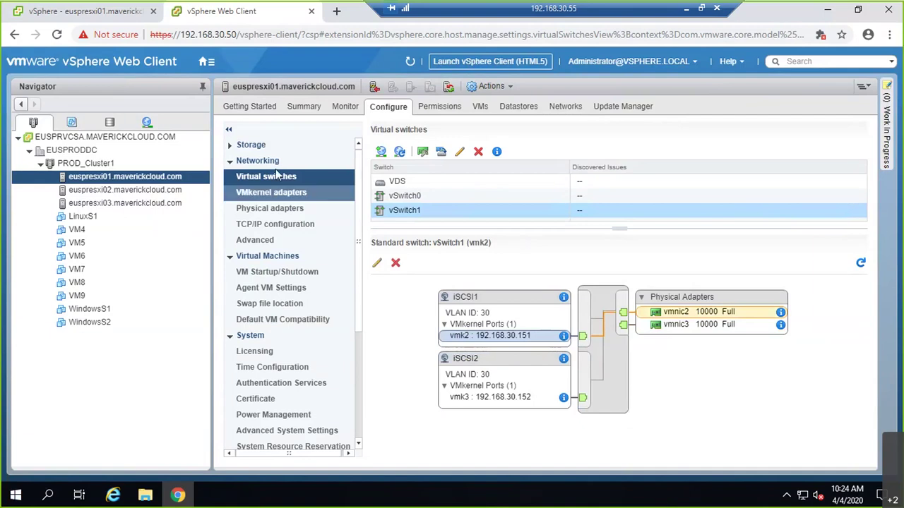
- Bind iSCSI1 (vmk2) and iSCSI2 (vmk3) to vmhba65, then minimize the remote session
left_click(244, 145)
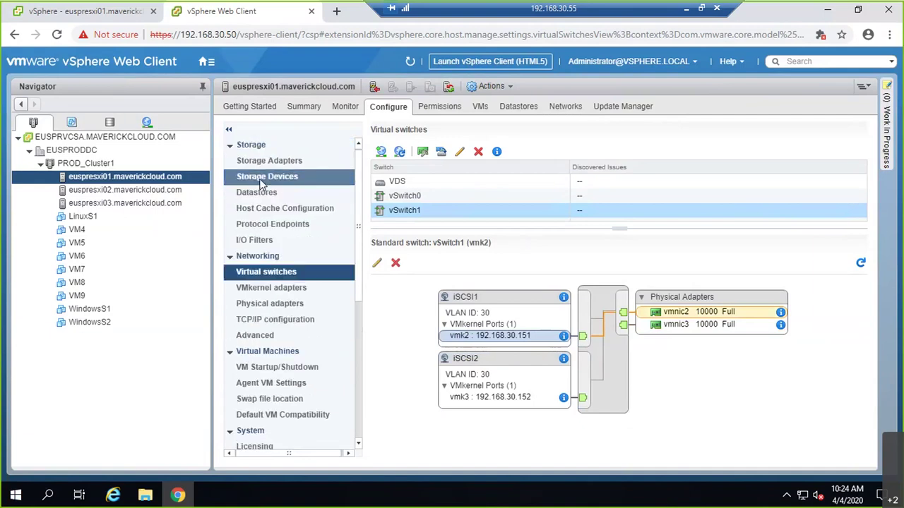
left_click(297, 161)
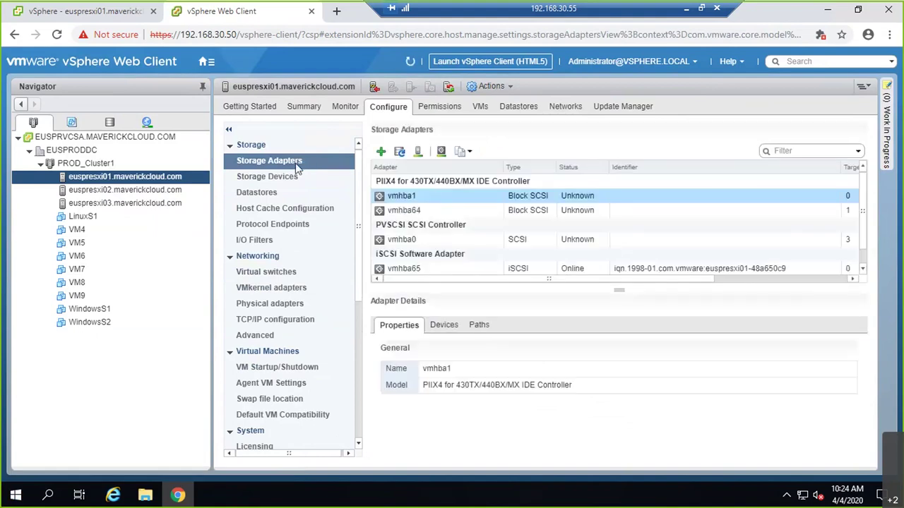
scroll(512, 235, "down", 1)
left_click(433, 256)
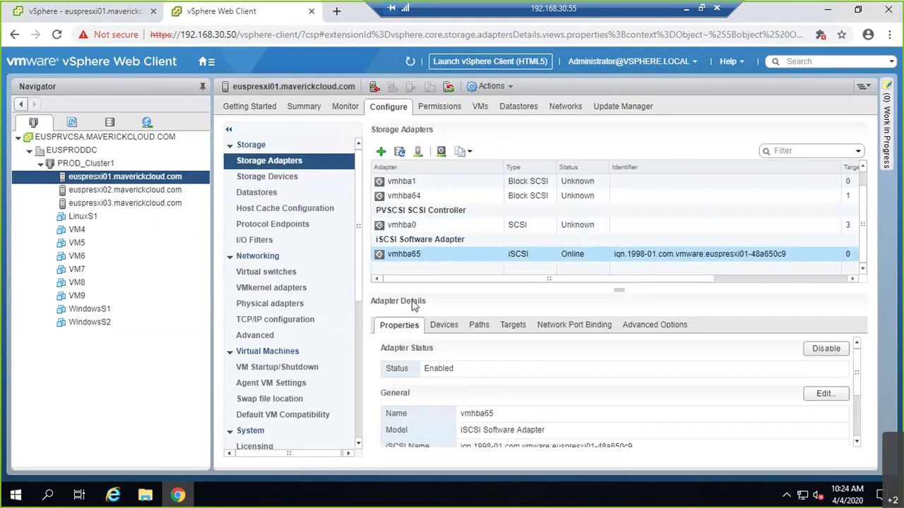
left_click(583, 330)
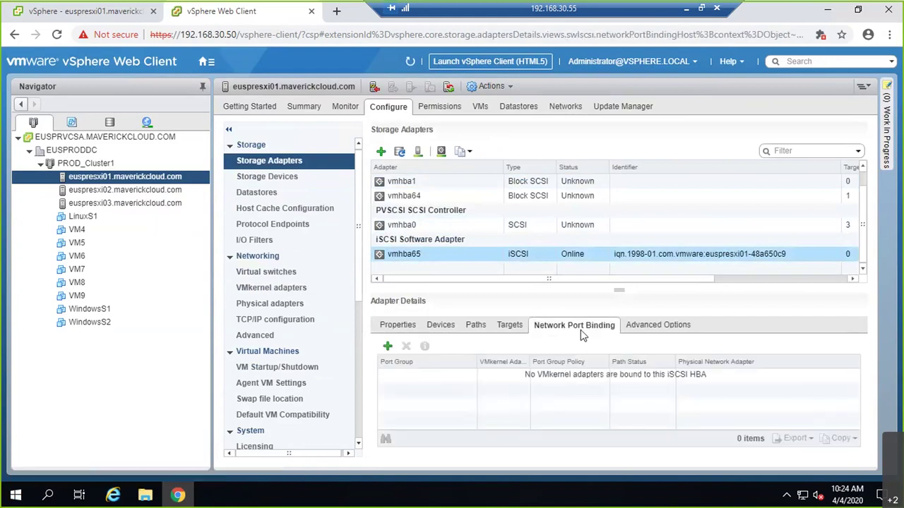
left_click(387, 348)
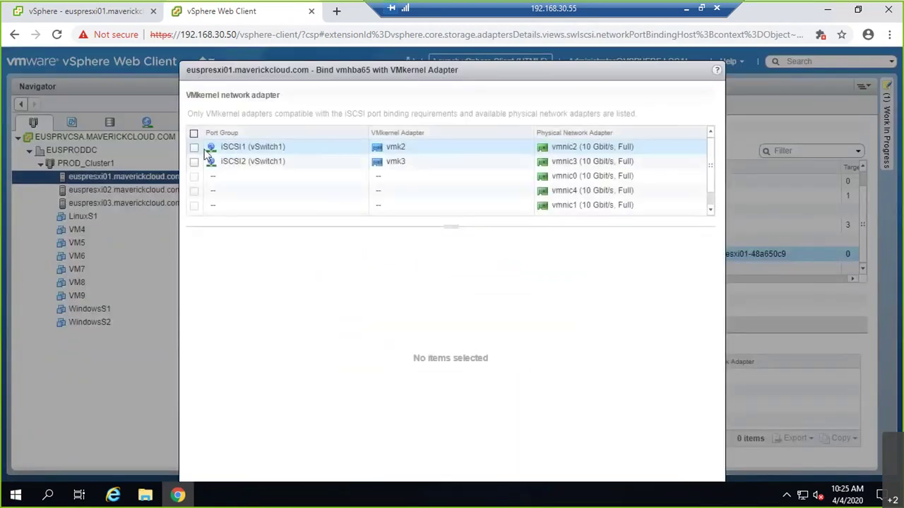
left_click(194, 161)
left_click(193, 147)
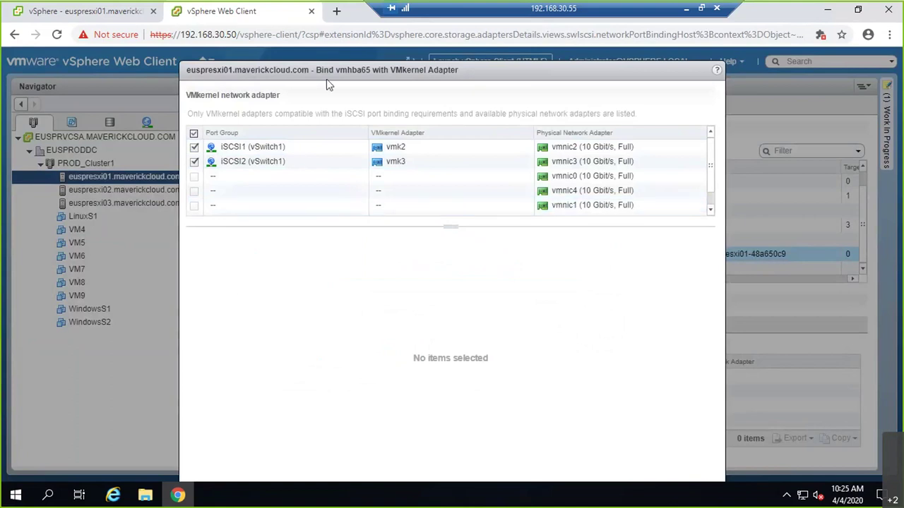
left_click_drag(329, 75, 318, 40)
left_click(624, 468)
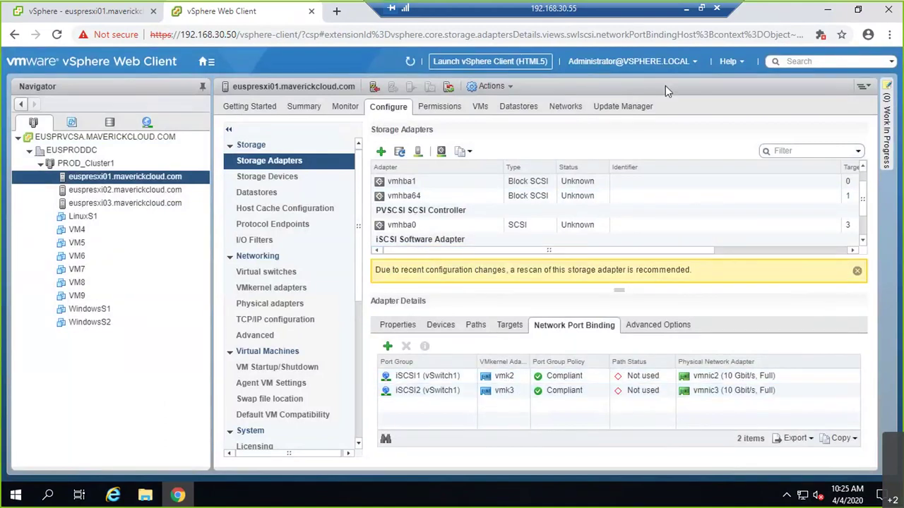
left_click(689, 13)
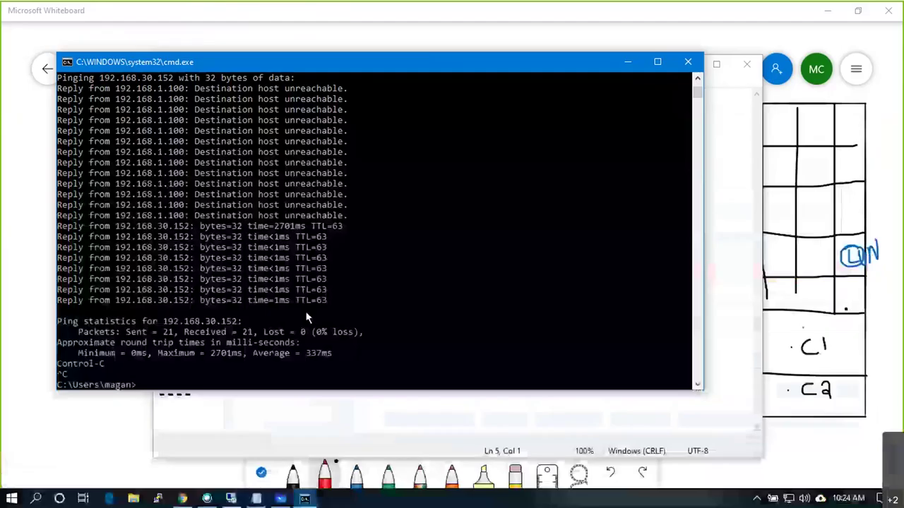
- In red, draw paths through both port boxes, tick the upper link and cross the lower
left_click(125, 429)
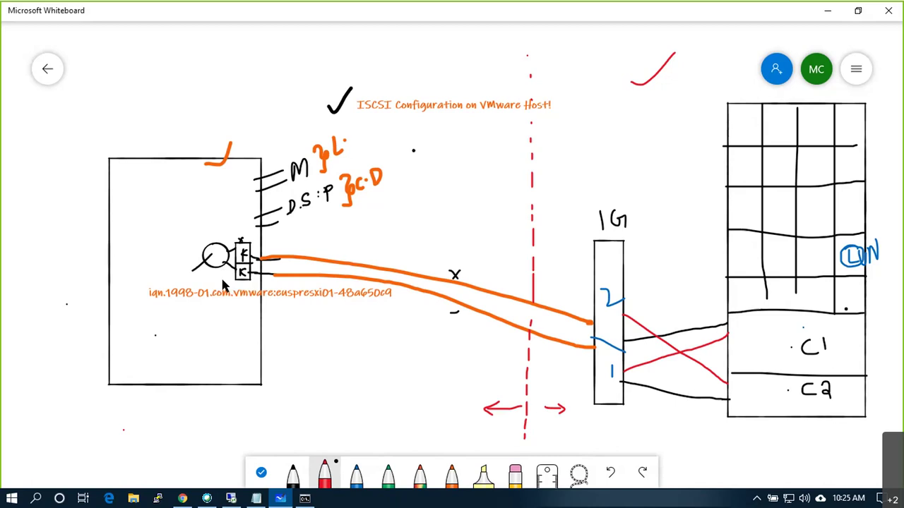
mouse_move(216, 252)
left_mouse_down()
mouse_move(277, 253)
mouse_move(270, 257)
left_mouse_up()
mouse_move(216, 263)
left_mouse_down()
mouse_move(244, 279)
mouse_move(265, 279)
left_mouse_up()
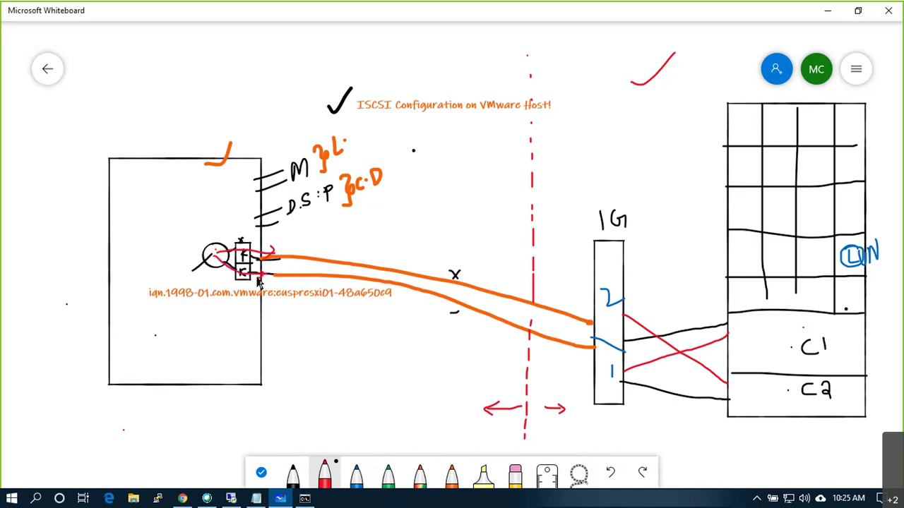
mouse_move(304, 270)
left_mouse_down()
mouse_move(318, 280)
mouse_move(308, 280)
left_mouse_up()
left_click_drag(308, 245, 331, 235)
- Label the host boxes with circled 1 and 2, then return to vSphere
left_click_drag(147, 129, 150, 134)
scroll(202, 301, "down", 4)
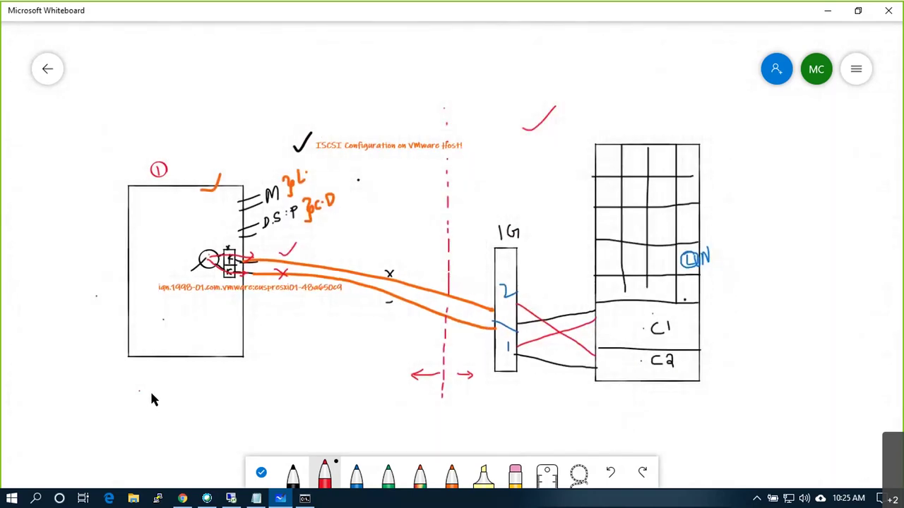
mouse_move(158, 399)
left_mouse_down()
mouse_move(149, 397)
mouse_move(157, 387)
left_mouse_up()
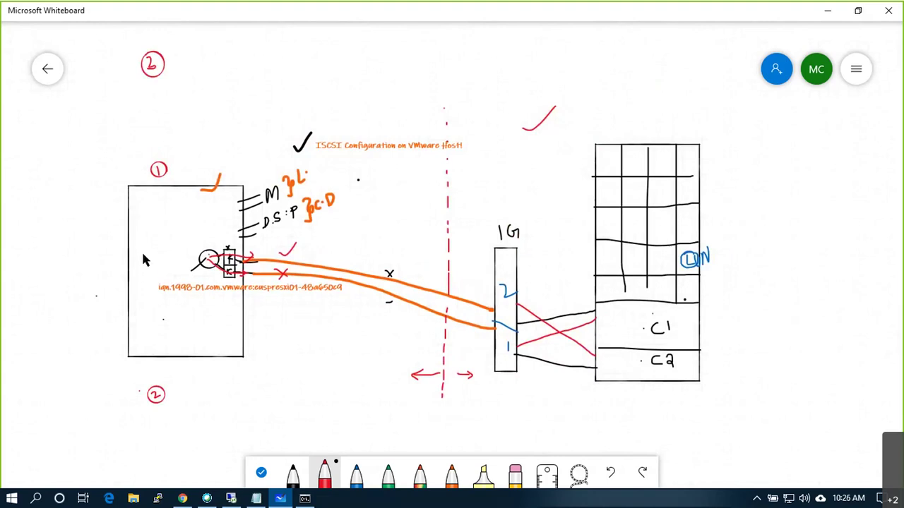
key("alt+Tab")
key("alt+Tab")
- On euspresxi02, start adding a VMkernel adapter on a new standard switch
left_click(125, 190)
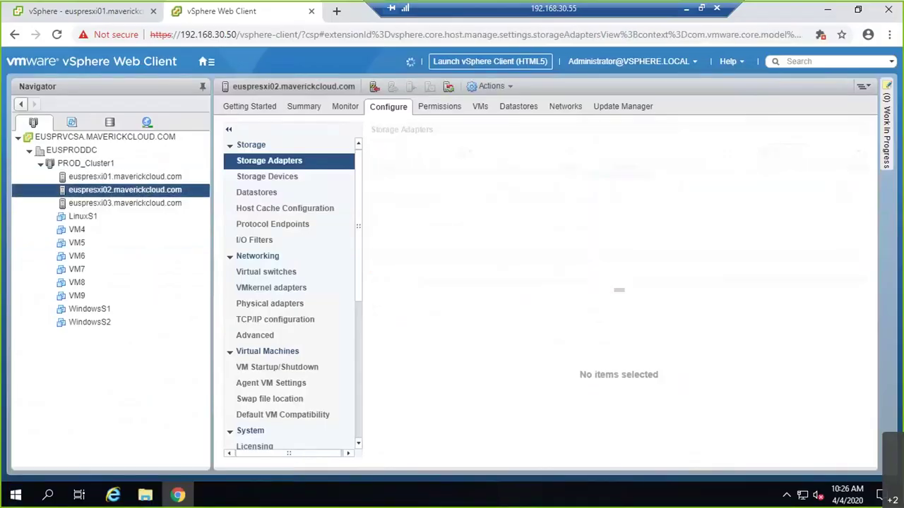
left_click(295, 274)
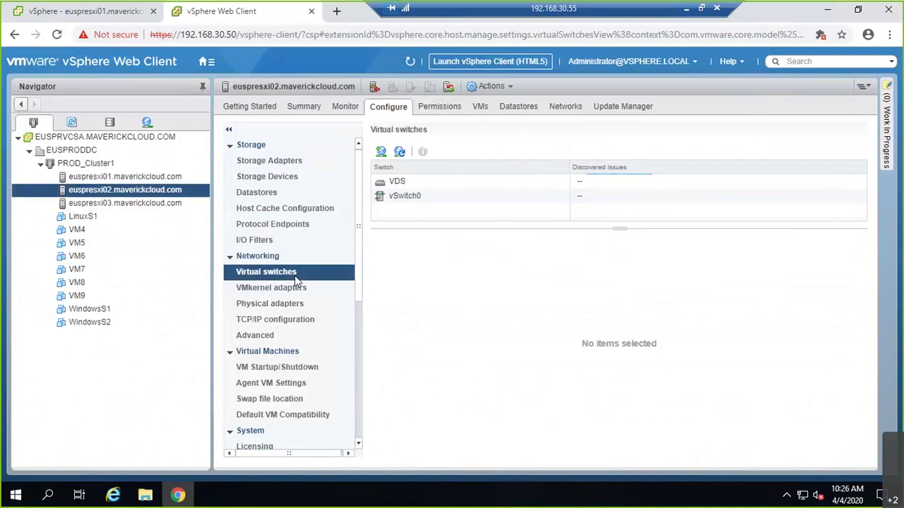
left_click(380, 151)
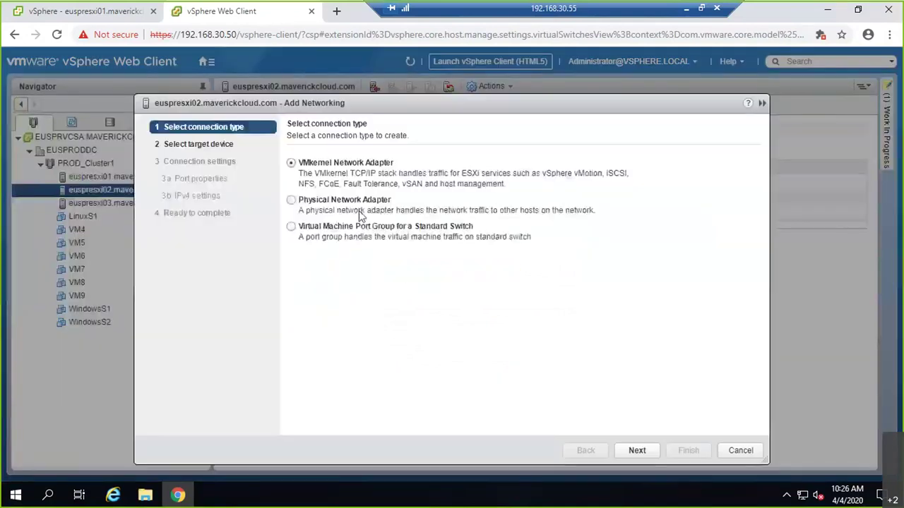
left_click(637, 450)
left_click(300, 247)
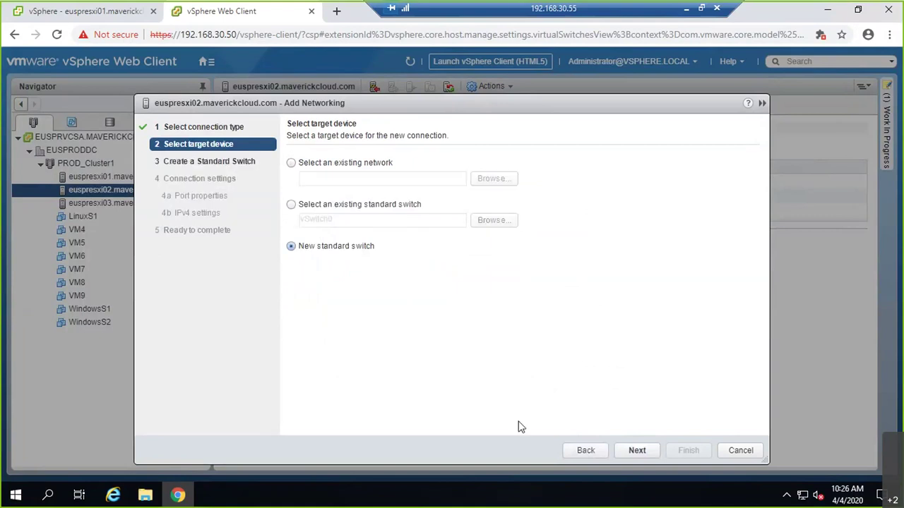
left_click(639, 452)
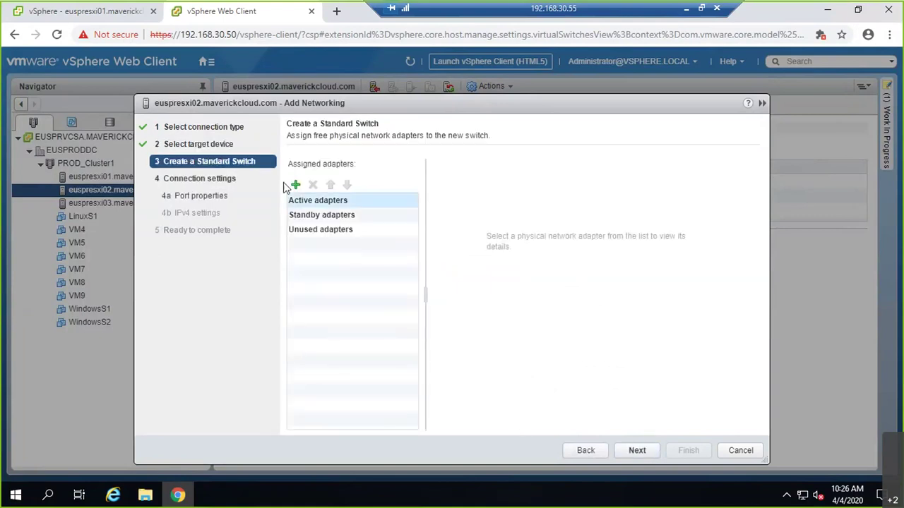
- Assign vmnic2 as active and vmnic3 as unused on the new switch
left_click(295, 186)
left_click(340, 220, "shift")
left_click(546, 389)
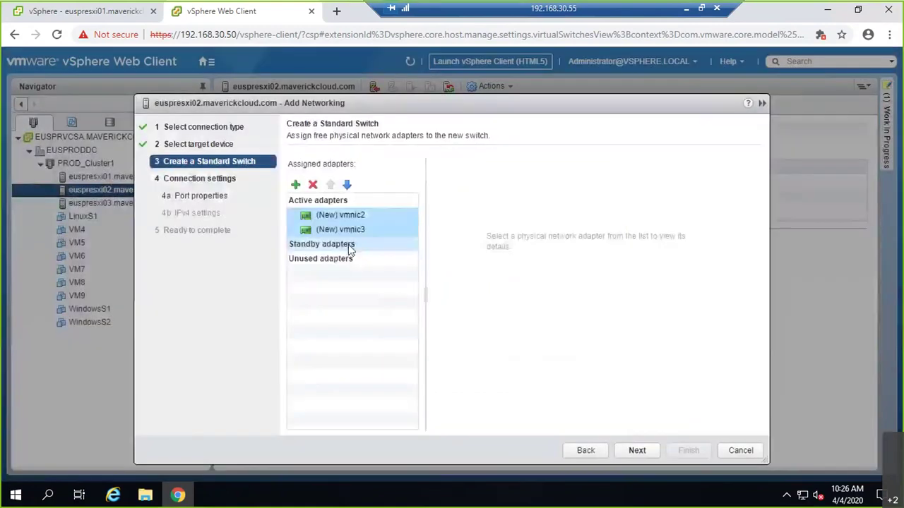
left_click(342, 230)
left_click(347, 185)
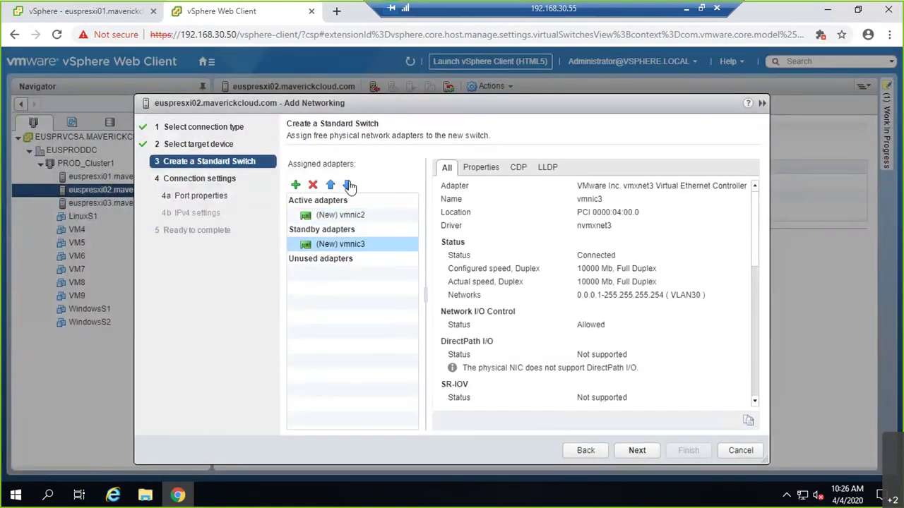
left_click(349, 186)
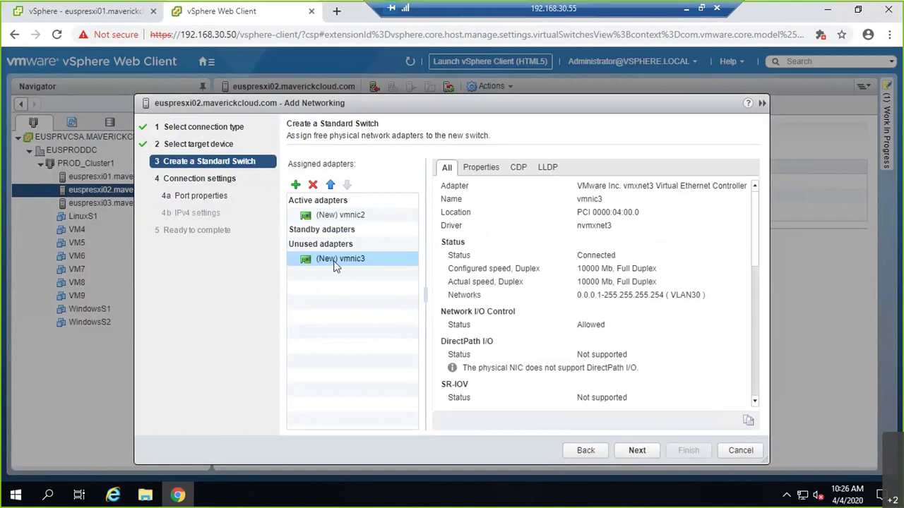
left_click(637, 451)
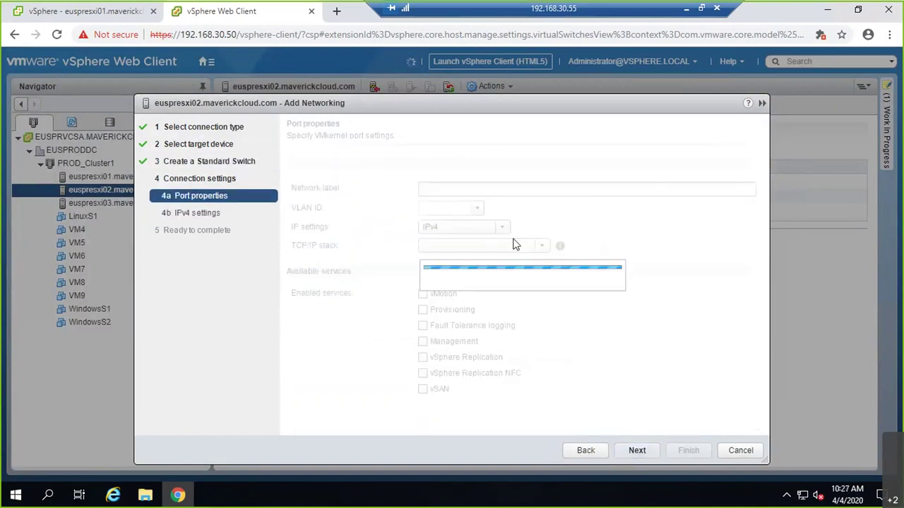
- Name the VMkernel port iSCSI1 with VLAN ID 30
key("BackSpace")
type("iSC")
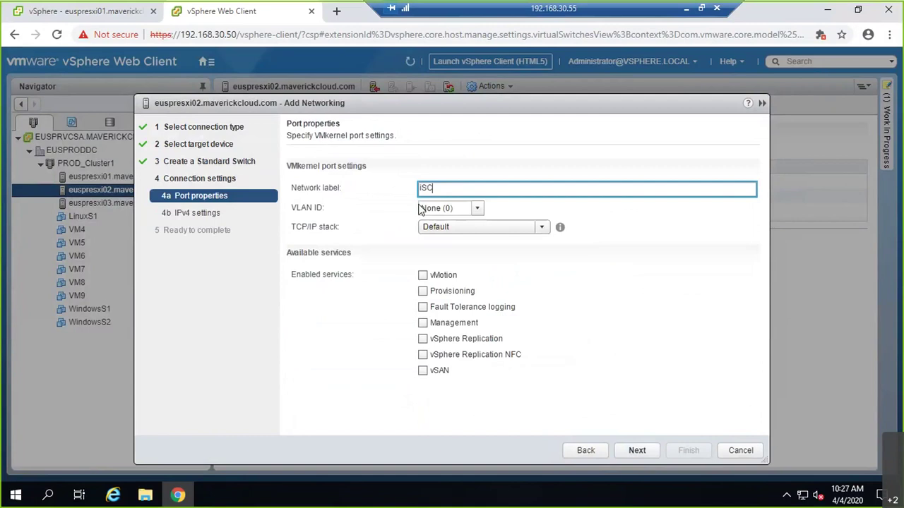
type("SI1")
key("Tab")
type("30")
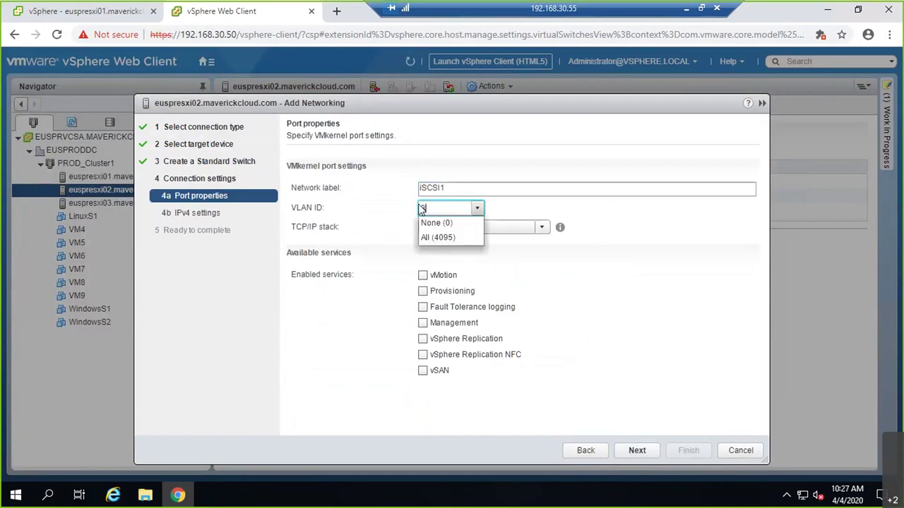
key("Tab")
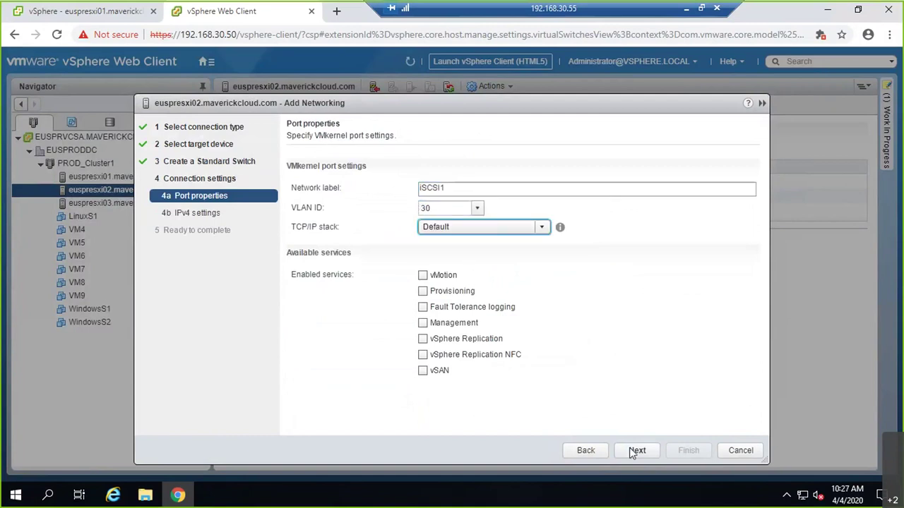
left_click(637, 451)
- Give iSCSI1 static IP 192.168.30.153/255.255.255.0, finish, and view vSwitch1
left_click(339, 180)
left_click(492, 200)
type("192.168.")
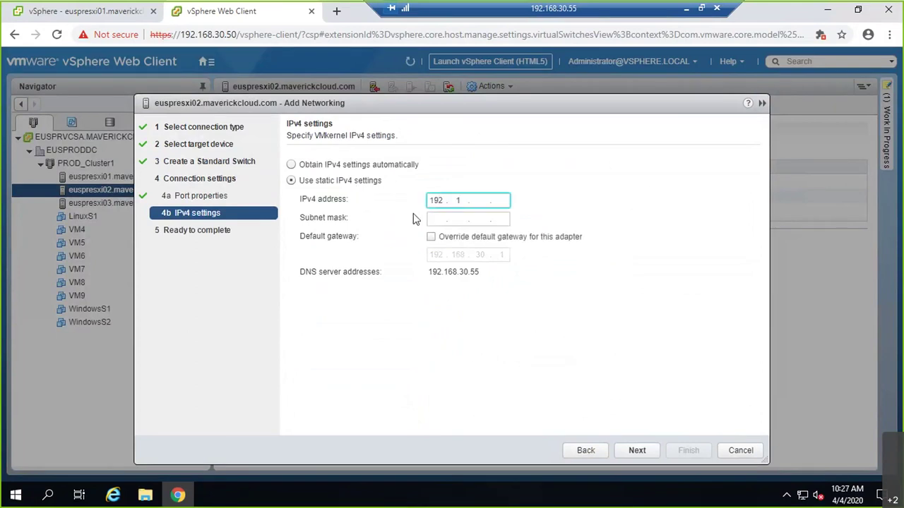
type("30 .153")
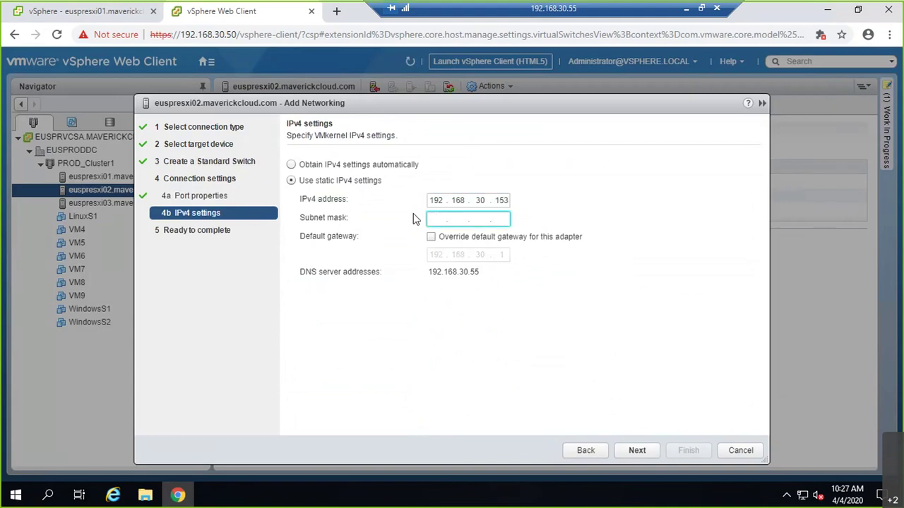
type("5.255.255.0")
left_click(653, 454)
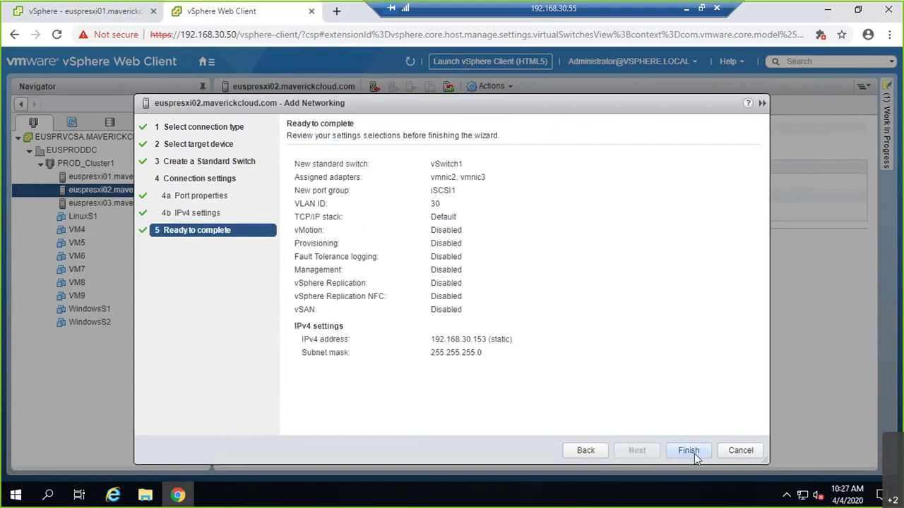
left_click(689, 451)
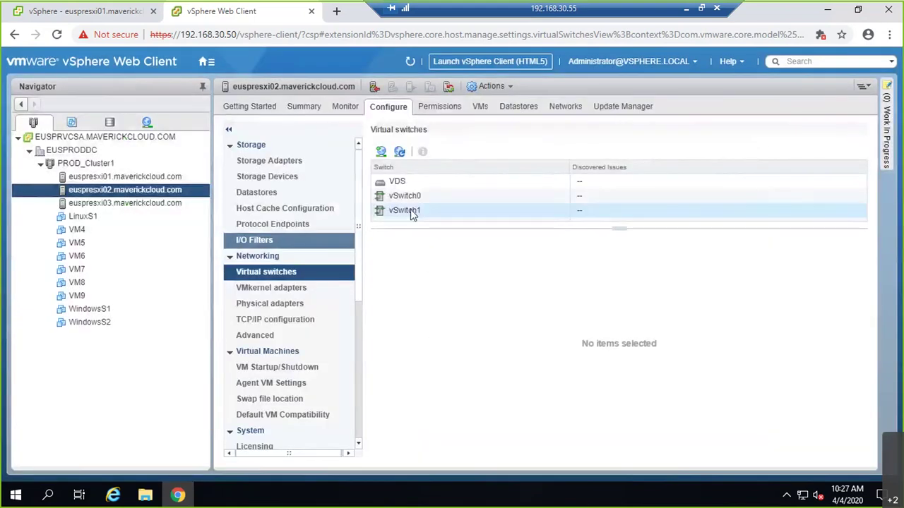
left_click(414, 211)
- Add a VMkernel port on existing vSwitch1 labelled iSCSI2 with VLAN 30
left_click(381, 152)
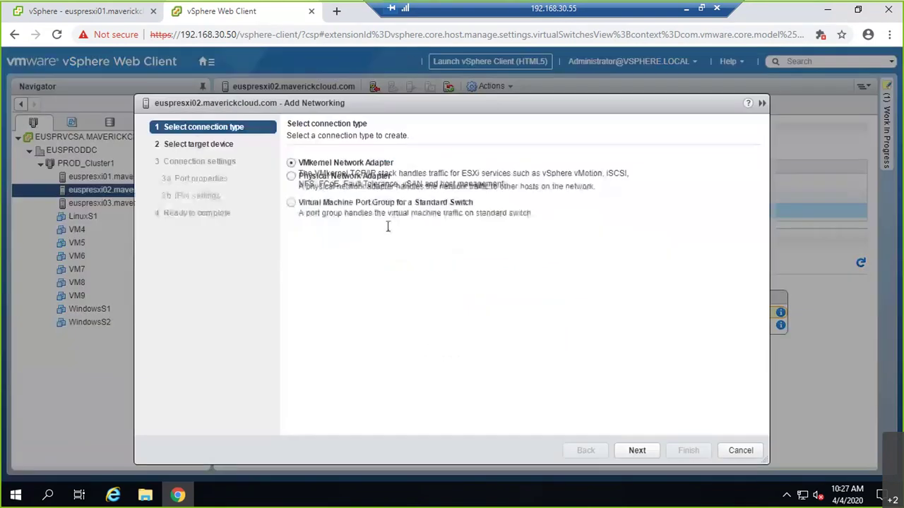
left_click(634, 450)
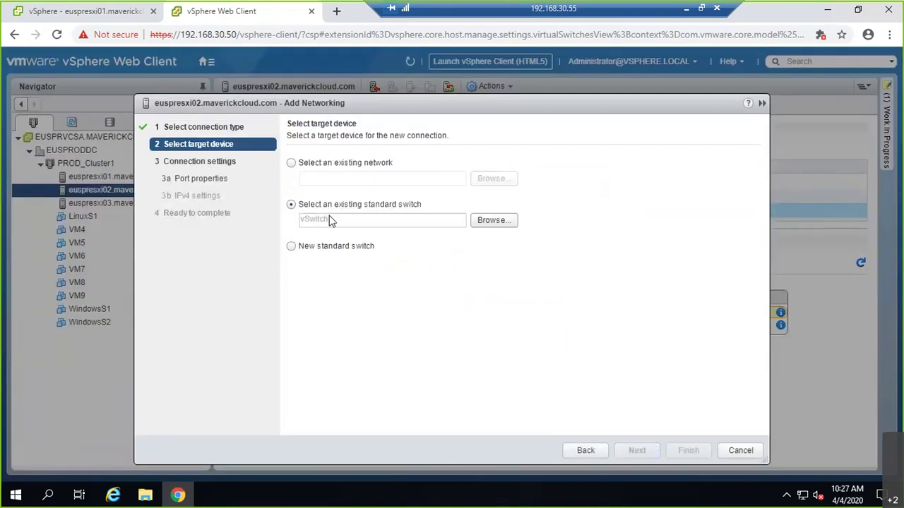
left_click(650, 454)
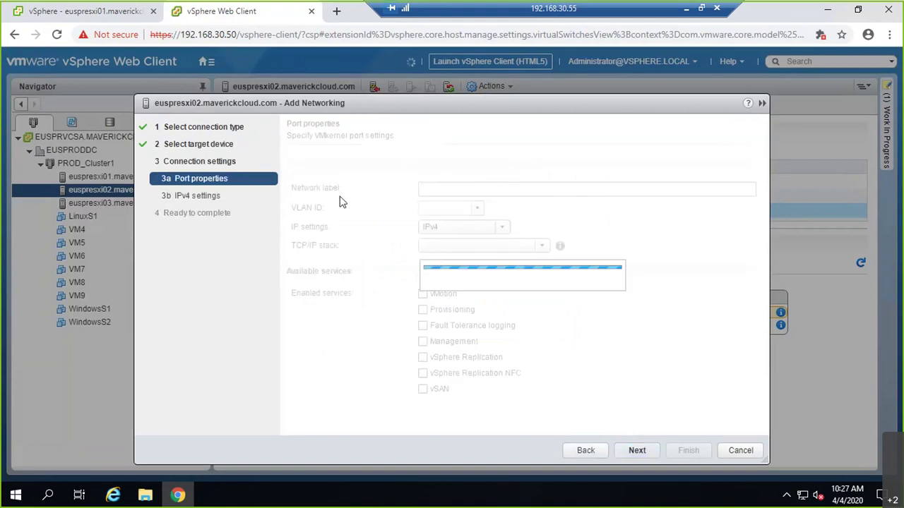
type("ISCSI2")
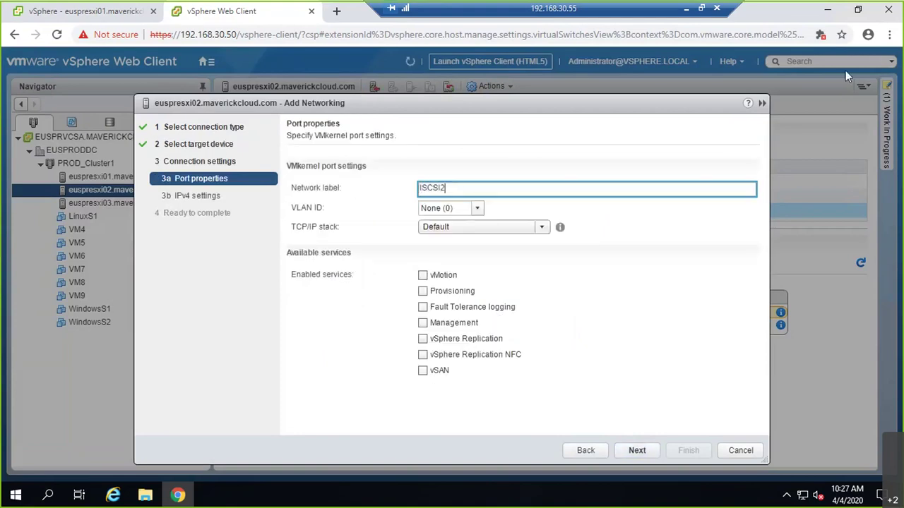
key("BackSpace")
key("BackSpace")
key("BackSpace")
key("BackSpace")
key("BackSpace")
key("BackSpace")
type("o")
type("SCSI2")
key("Tab")
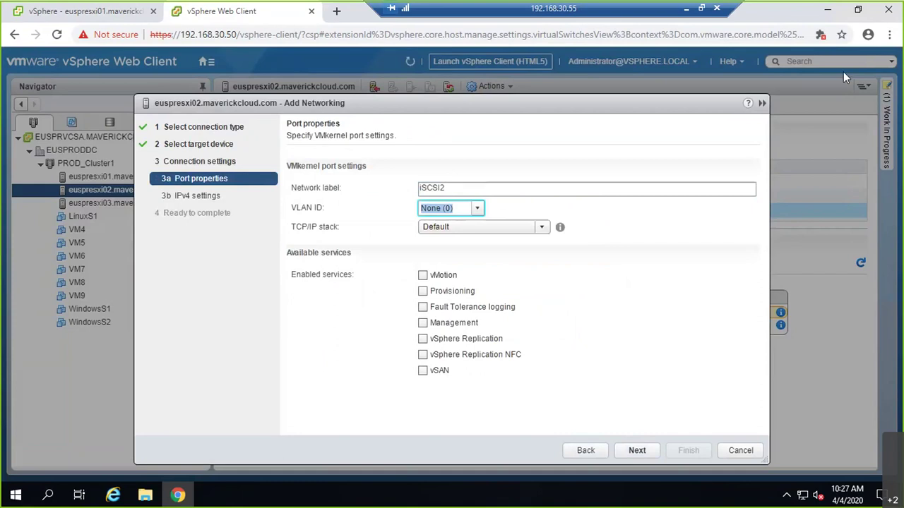
type("30")
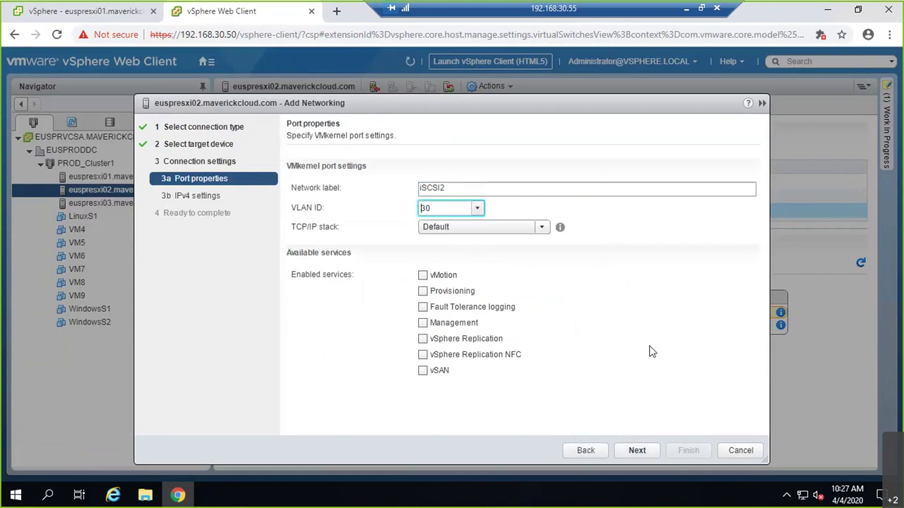
left_click(631, 446)
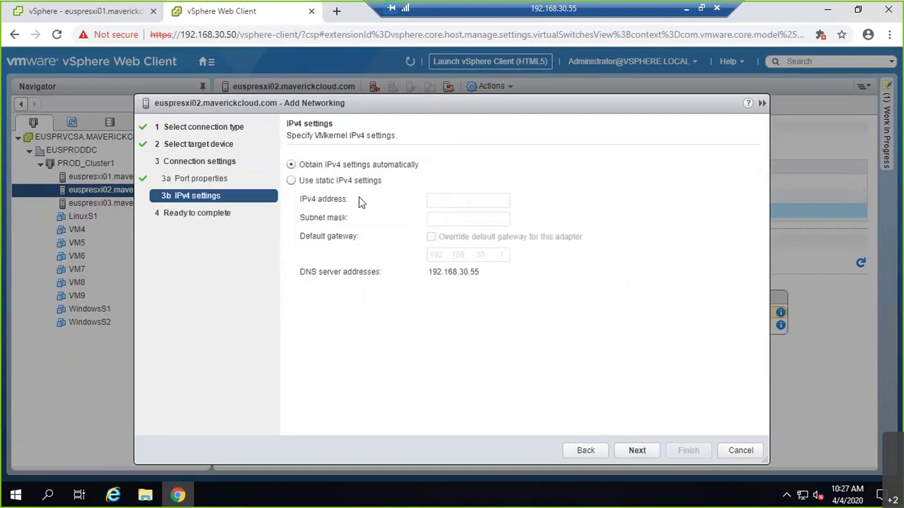
- Set iSCSI2's static IP to 192.168.30.154/255.255.255.0 and finish the wizard
left_click(359, 182)
left_click(437, 202)
type("192.168.30.")
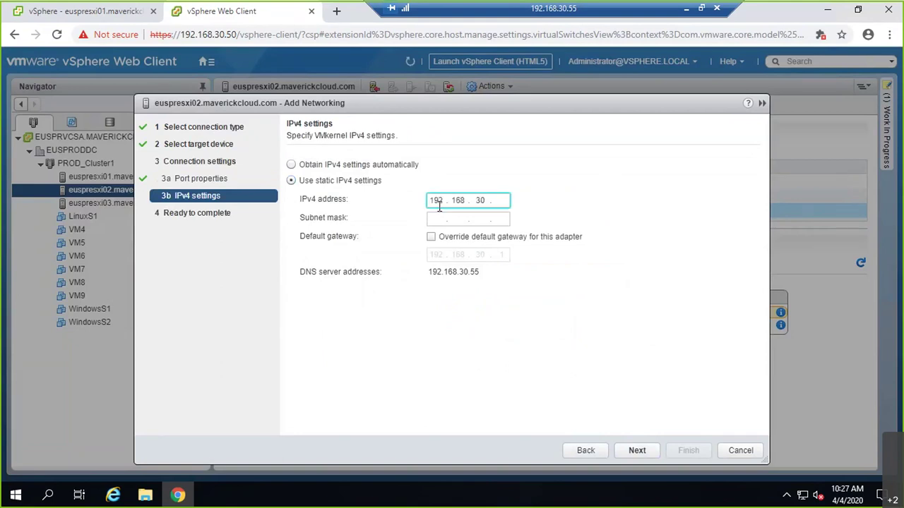
type("154")
key("Tab")
type("255 . 255 . 255 . ")
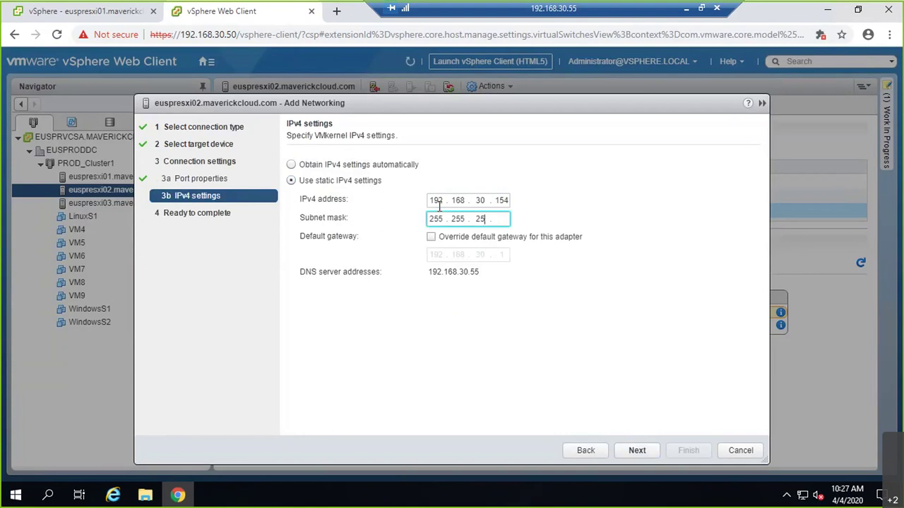
type("0")
key("Tab")
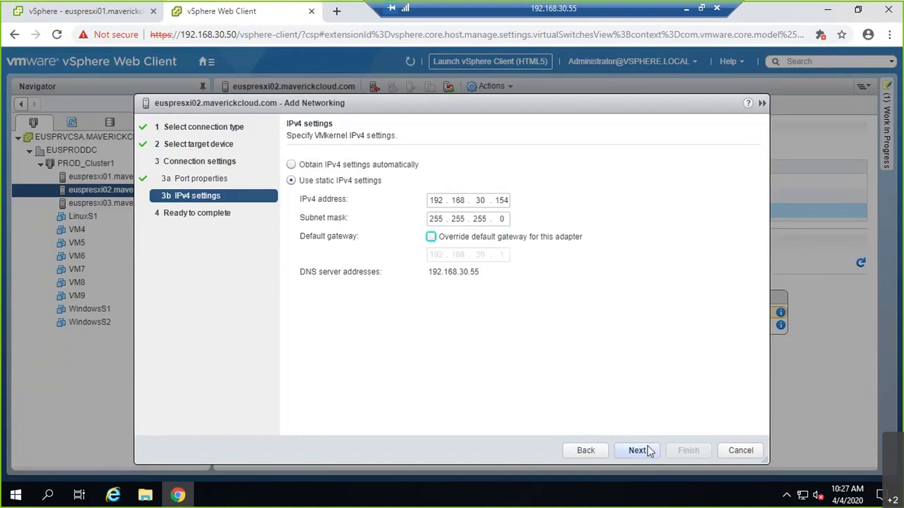
left_click(639, 451)
left_click(687, 450)
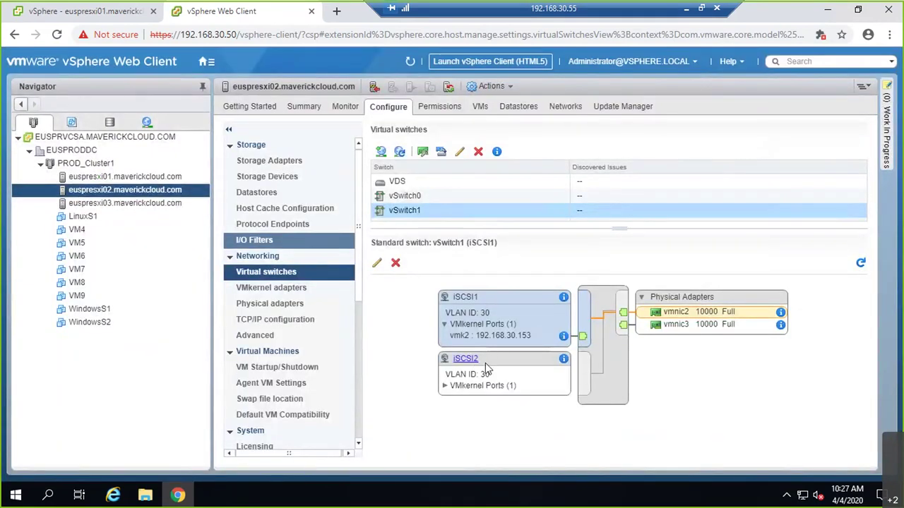
- On euspresxi02, override iSCSI2 failover: vmnic3 active, vmnic2 unused
left_click(475, 361)
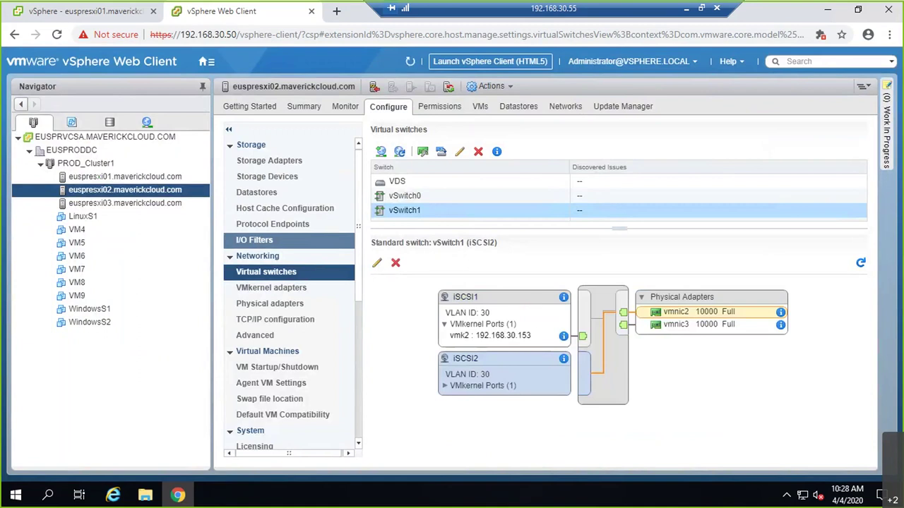
left_click(377, 263)
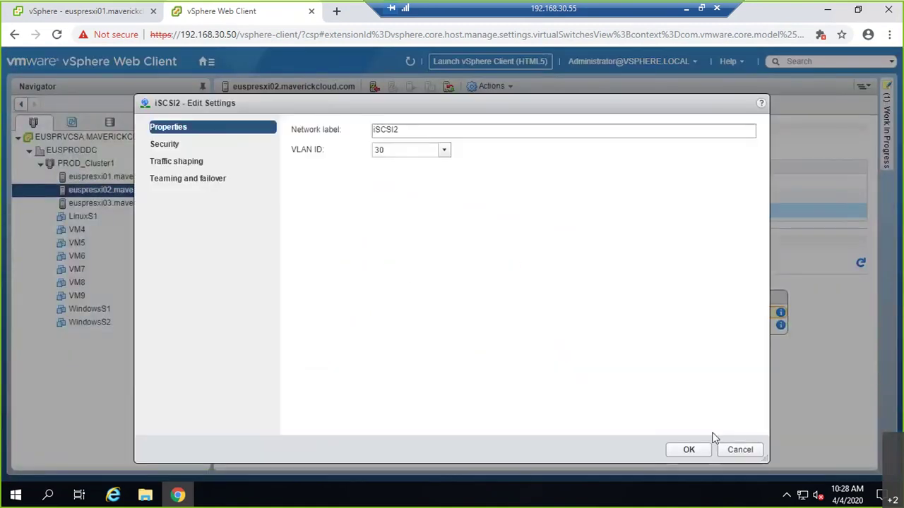
left_click(188, 181)
left_click(311, 227)
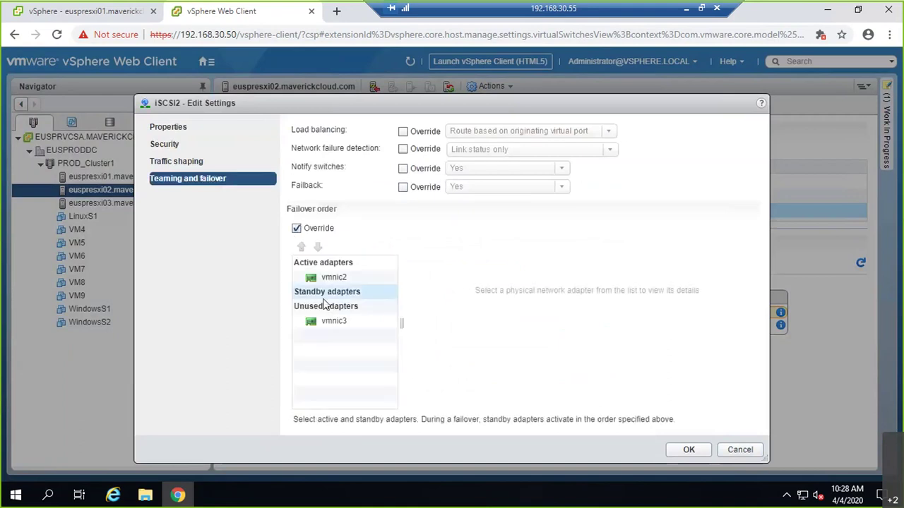
left_click(332, 323)
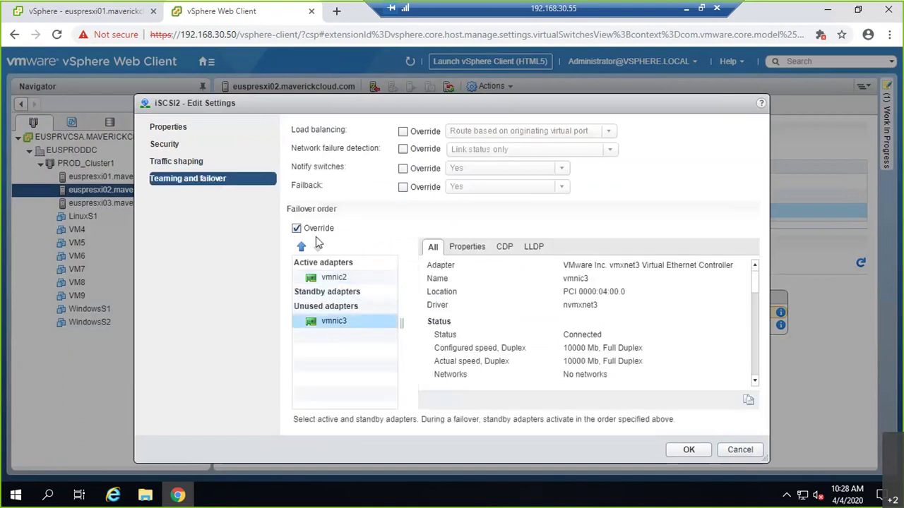
left_click(302, 248)
left_click(302, 249)
left_click(335, 277)
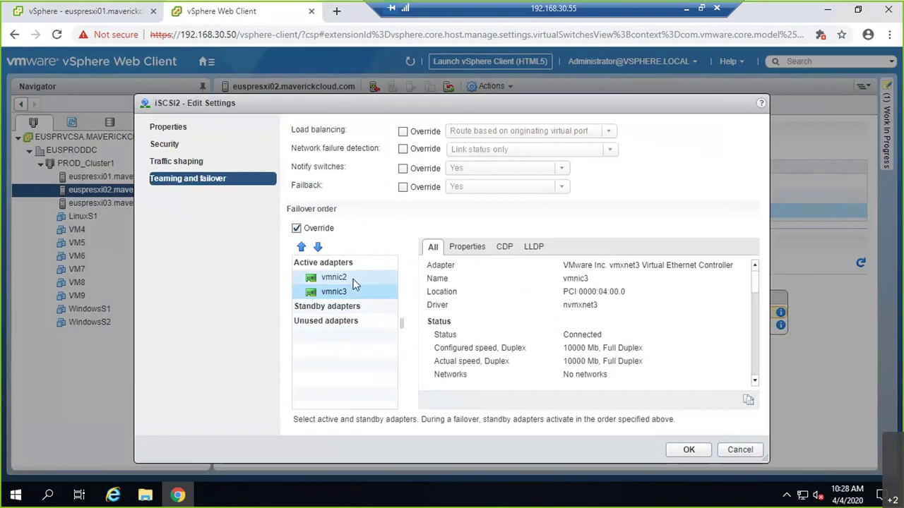
left_click(318, 248)
left_click(317, 249)
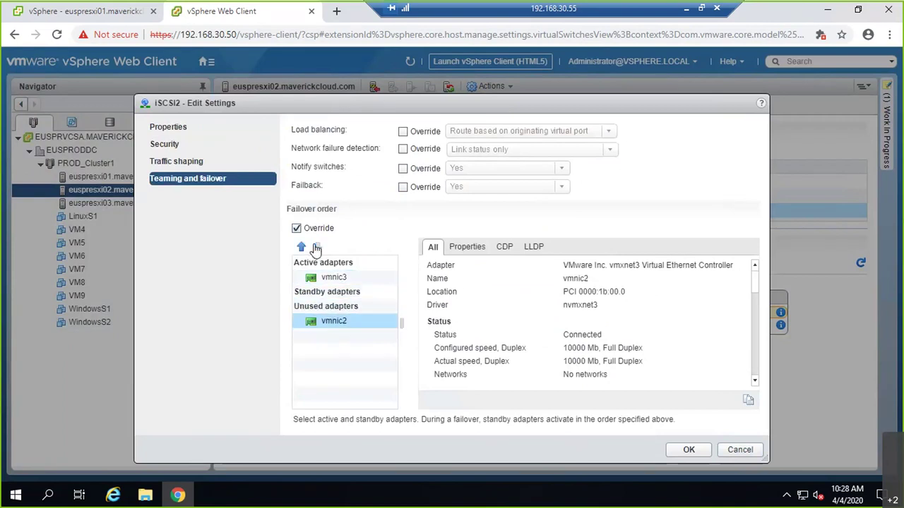
left_click(689, 452)
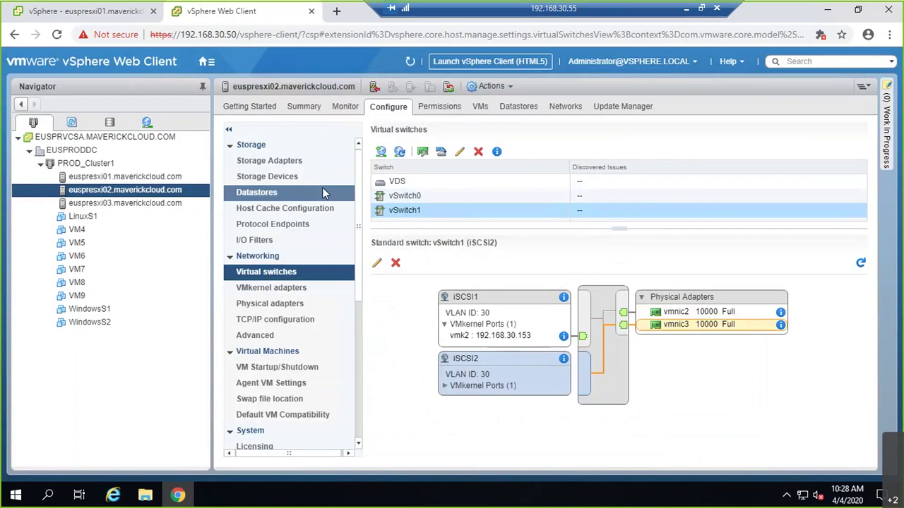
- Bind vmk2 (iSCSI1) and vmk3 (iSCSI2) to euspresxi02's vmhba65 and dismiss the rescan notice
left_click(297, 162)
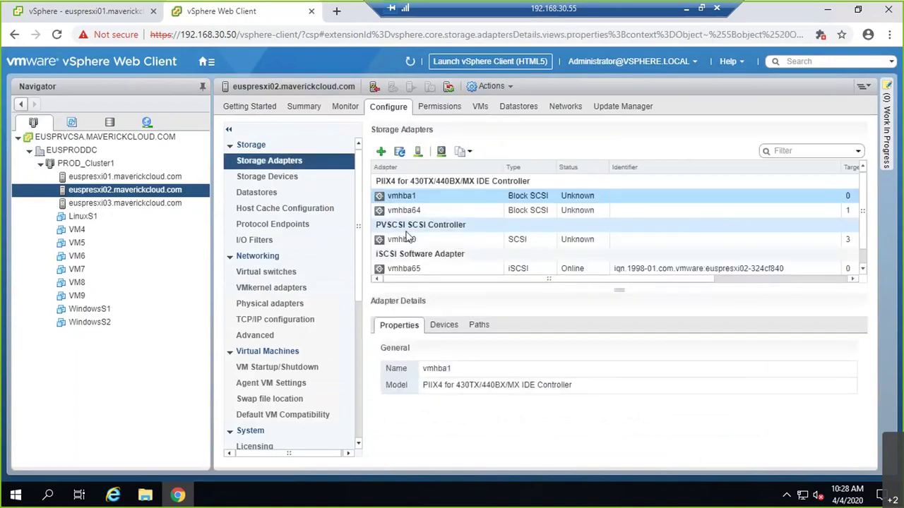
scroll(406, 237, "down", 1)
left_click(408, 255)
left_click(408, 258)
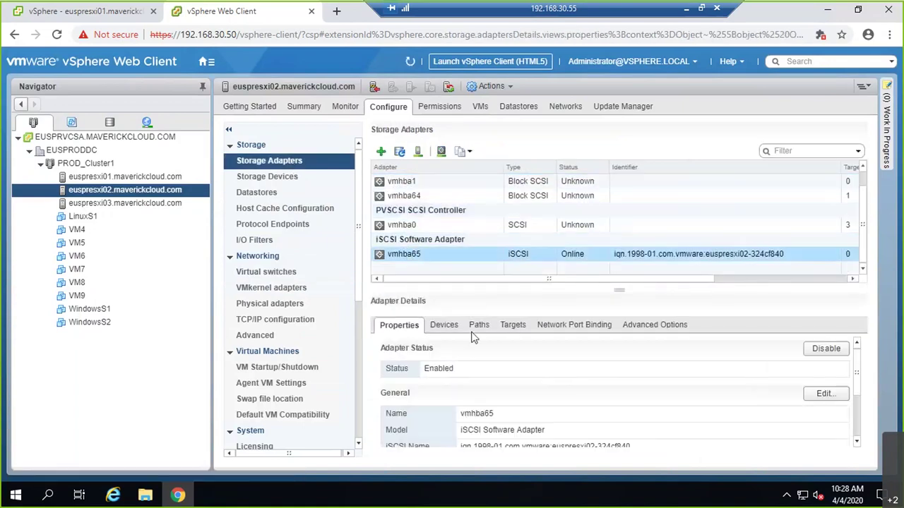
left_click(558, 329)
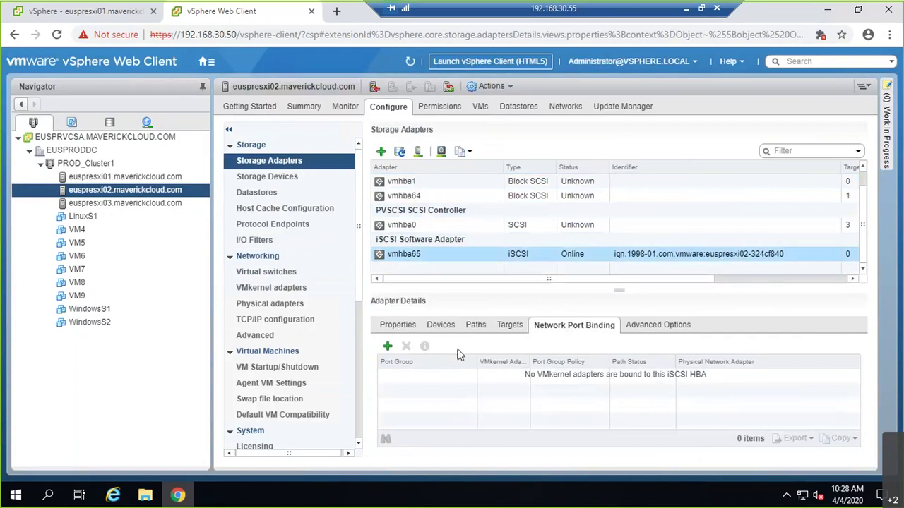
left_click(386, 346)
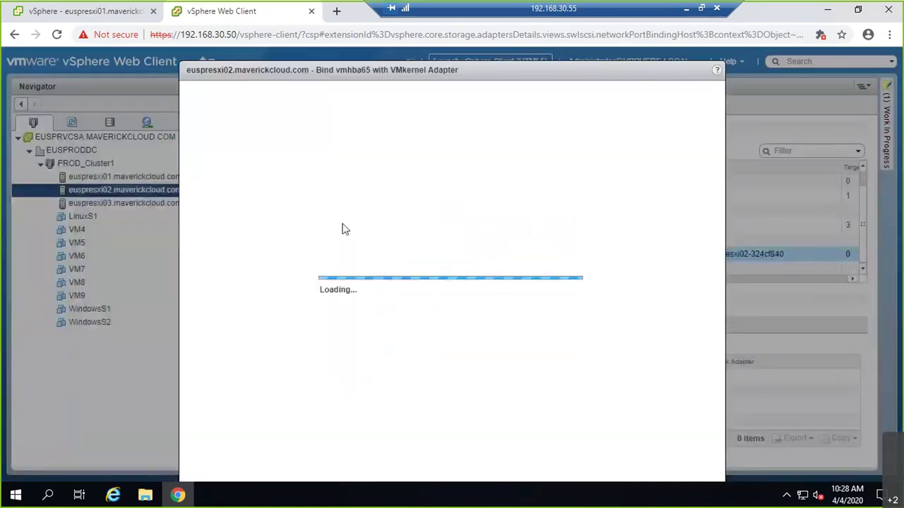
left_click(194, 147)
left_click(194, 161)
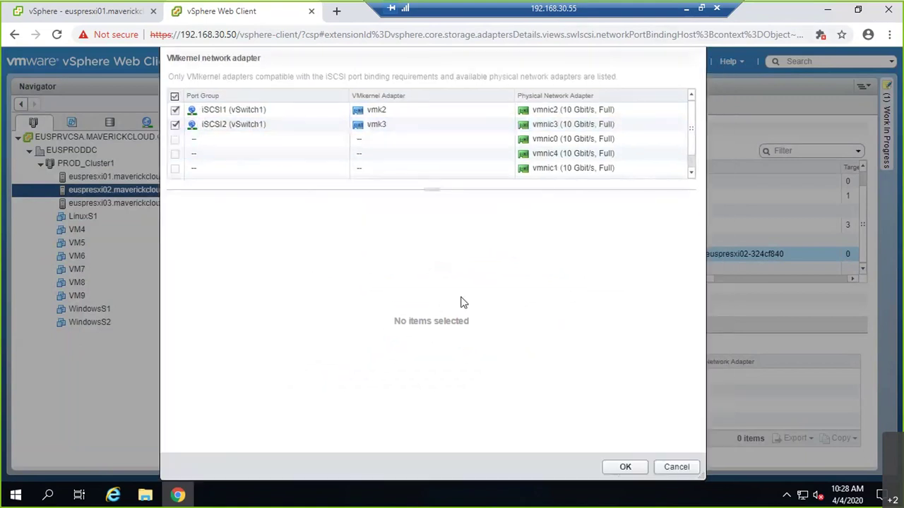
left_click(618, 468)
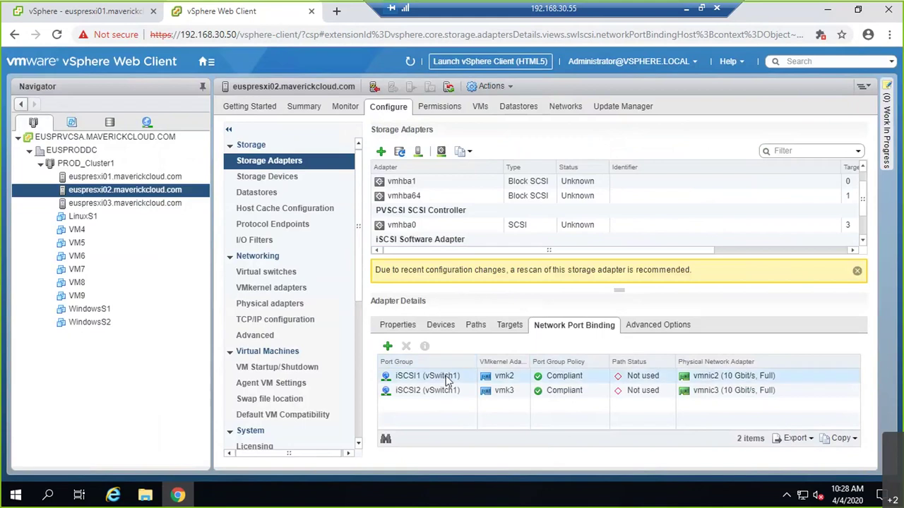
left_click(857, 271)
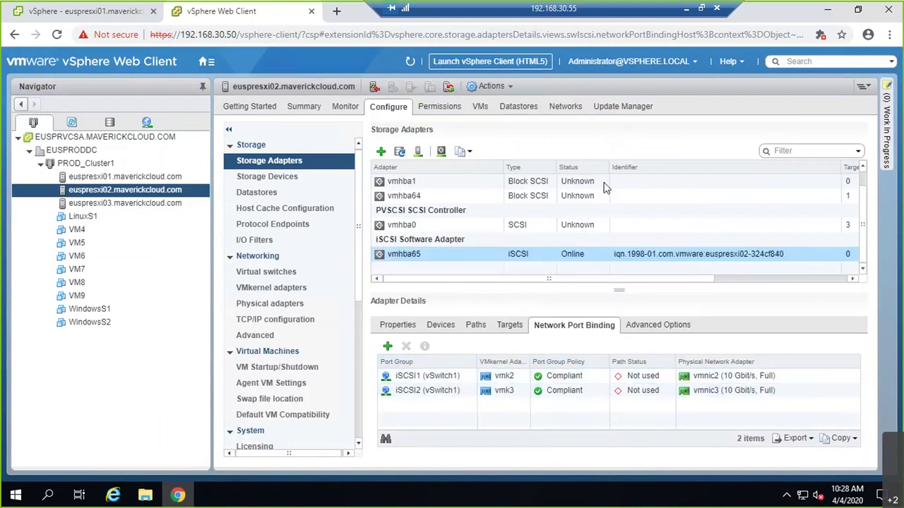
- Check euspresxi03's vmhba65 port binding shows no VMkernel adapters, then view its virtual switches
left_click(154, 204)
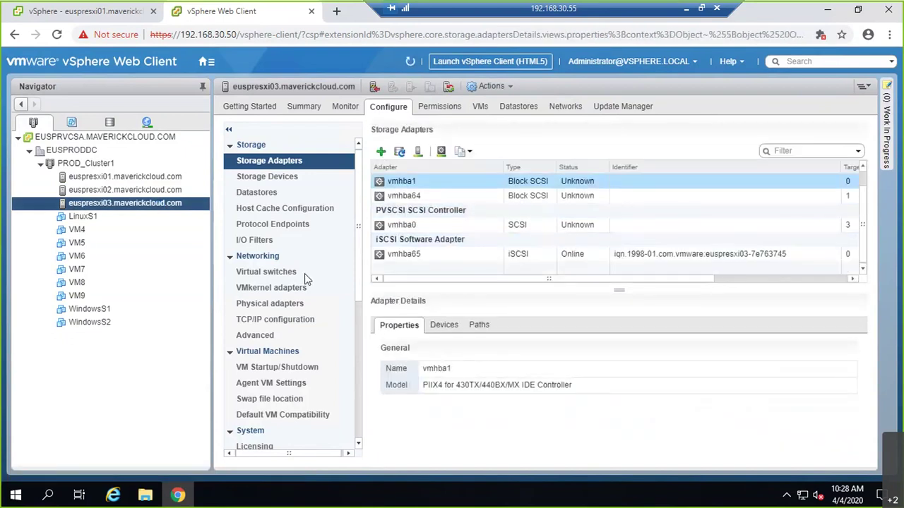
left_click(404, 256)
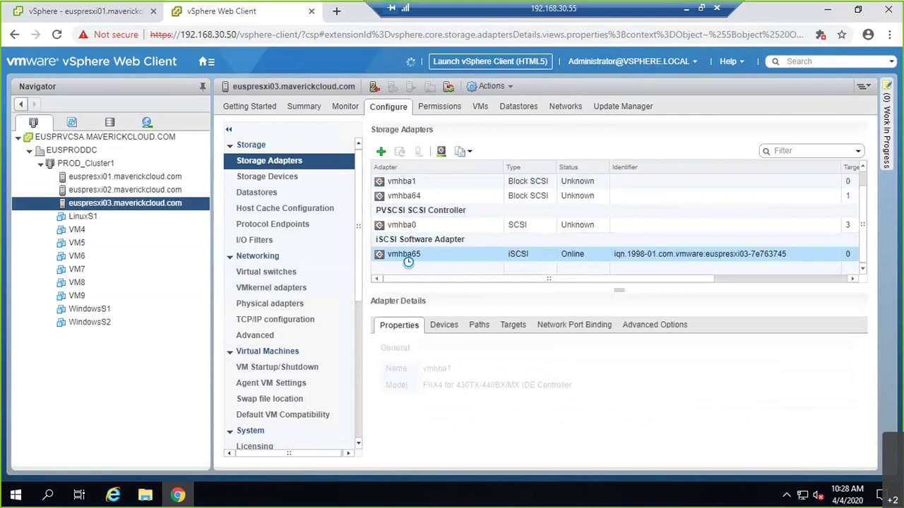
left_click(573, 325)
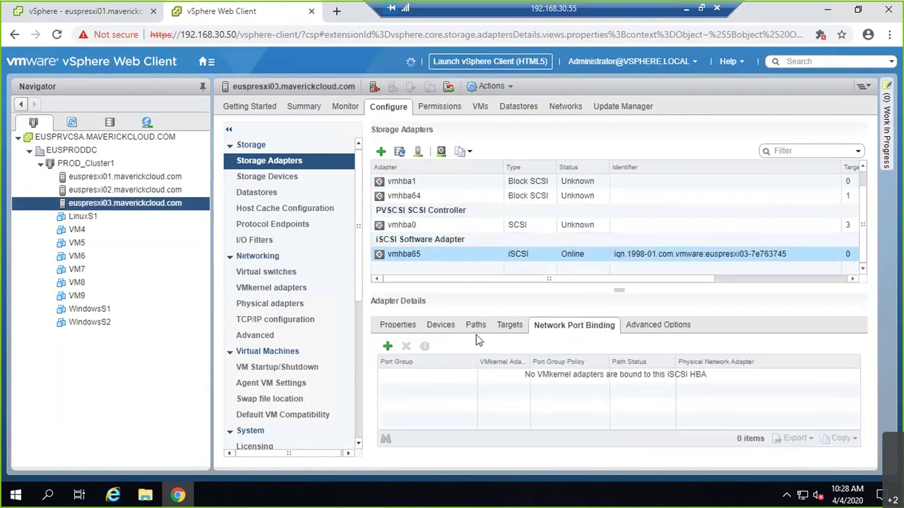
left_click(387, 347)
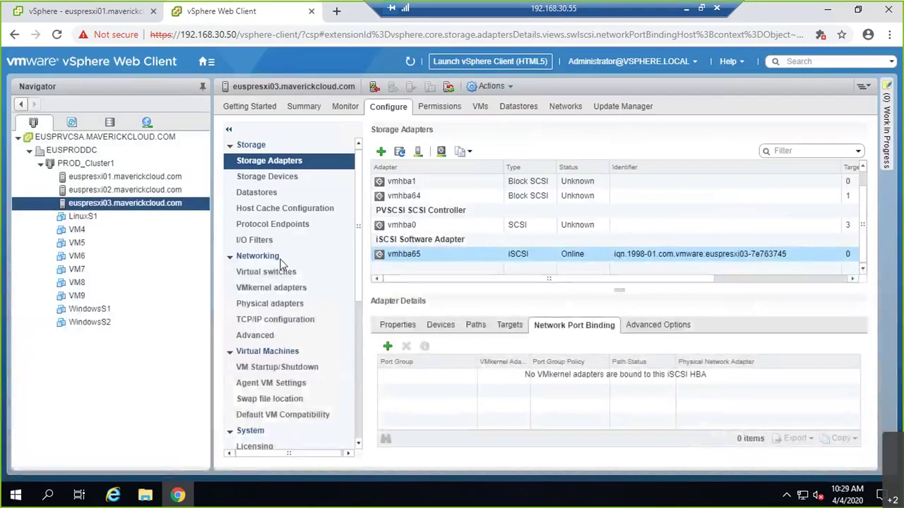
left_click(275, 272)
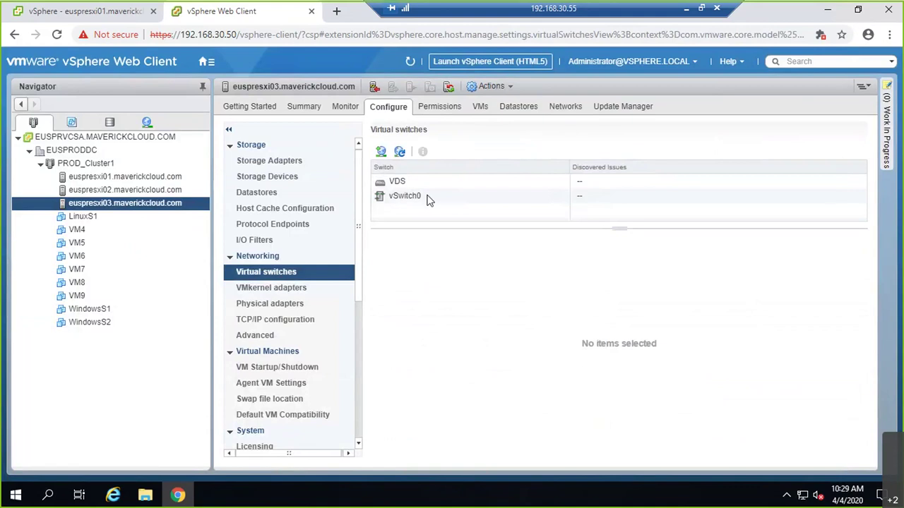
- On euspresxi03, start adding a VMkernel adapter on a new standard switch
left_click(380, 152)
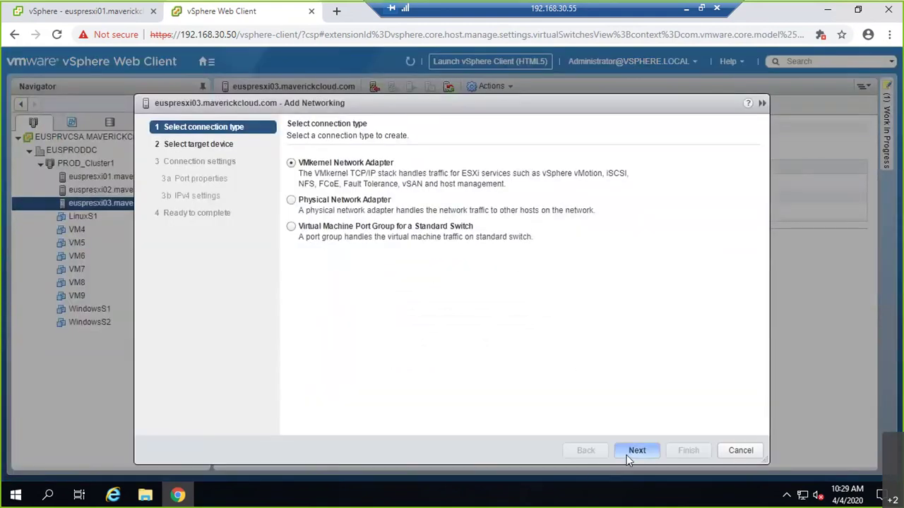
left_click(634, 452)
left_click(320, 249)
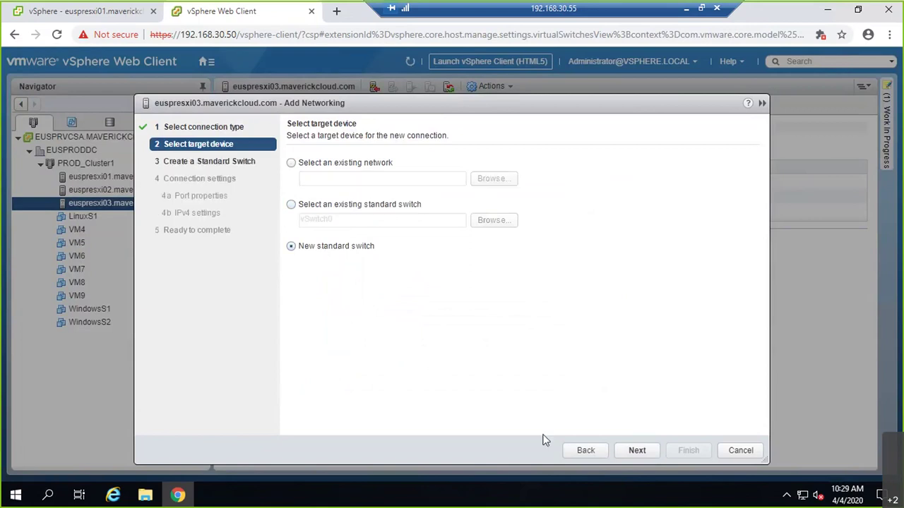
left_click(636, 452)
- Assign vmnic2 and vmnic3 as active adapters for the new switch
left_click(344, 202)
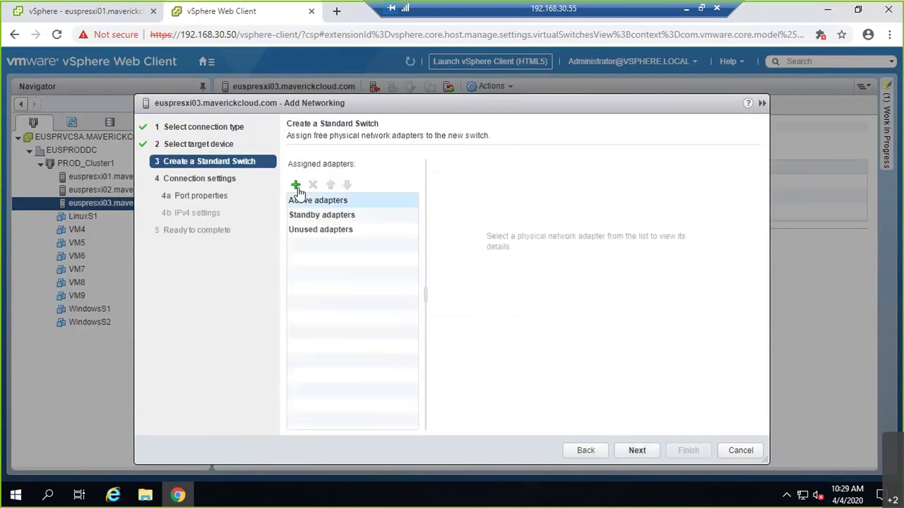
left_click(295, 184)
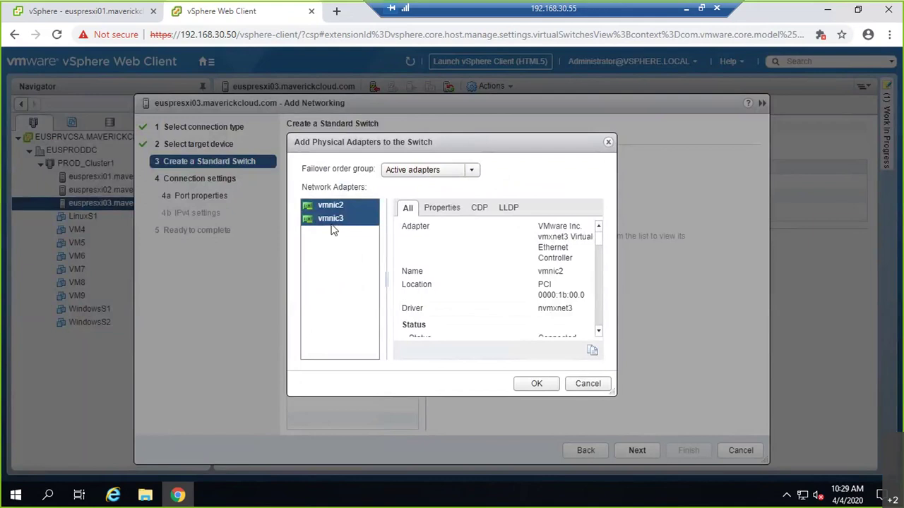
left_click(540, 382)
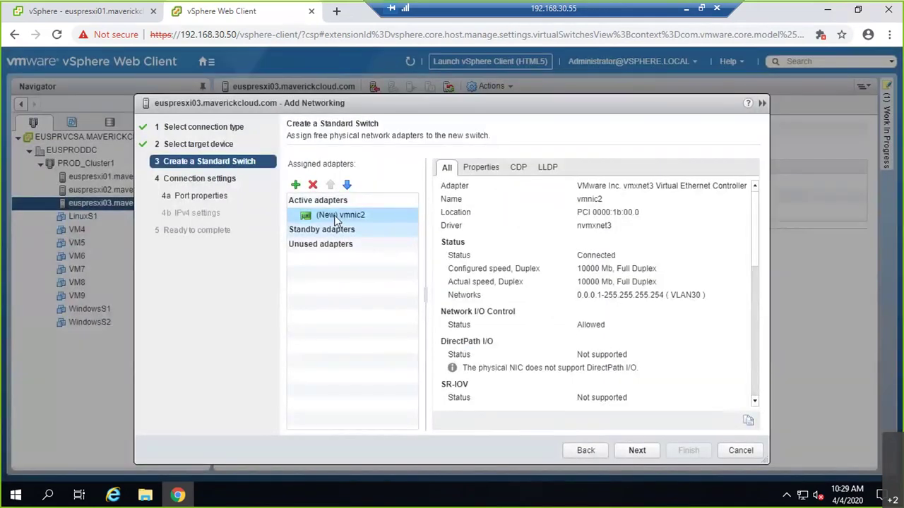
left_click(296, 185)
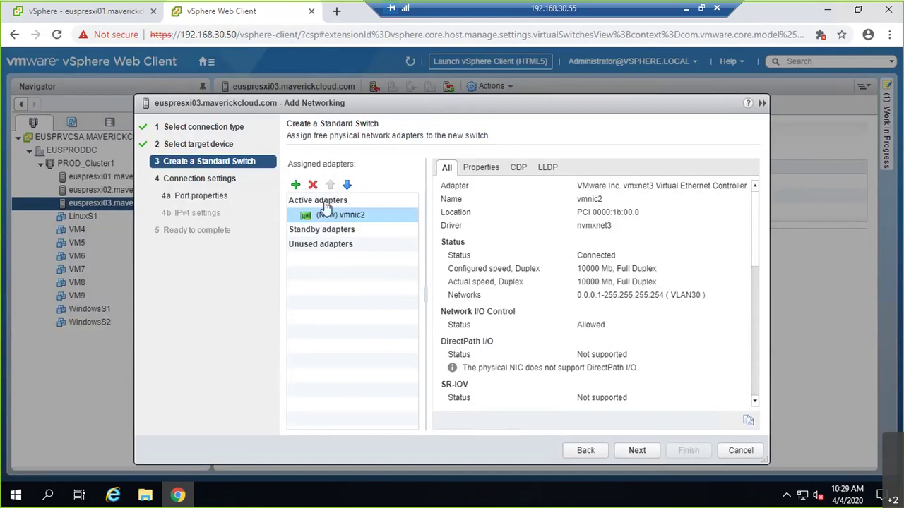
left_click(533, 384)
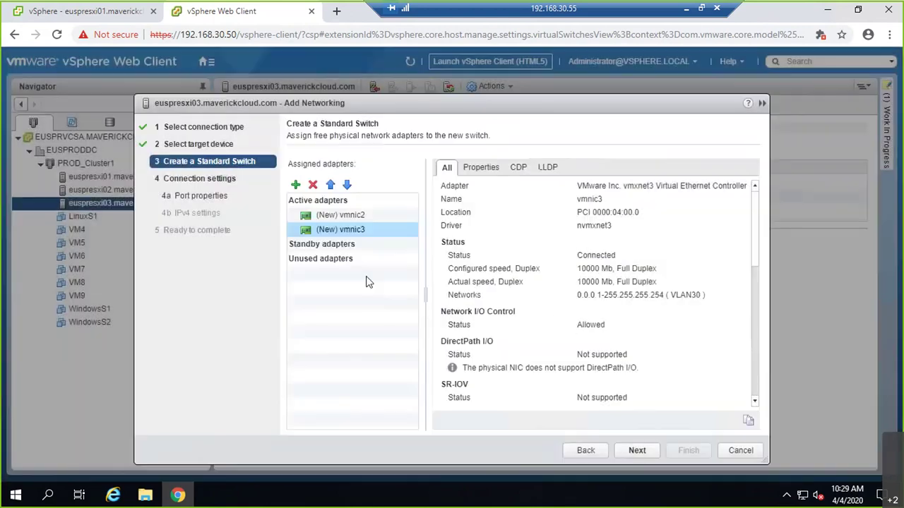
double_click(347, 185)
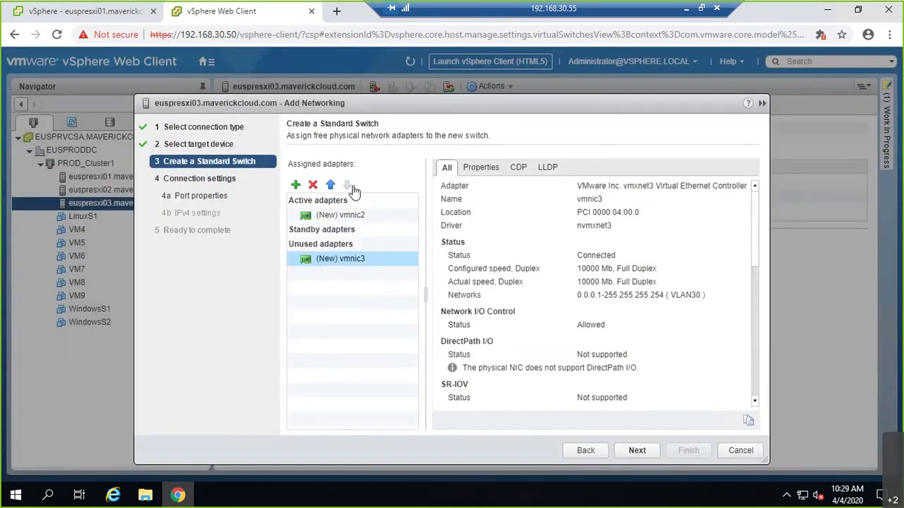
left_click(637, 451)
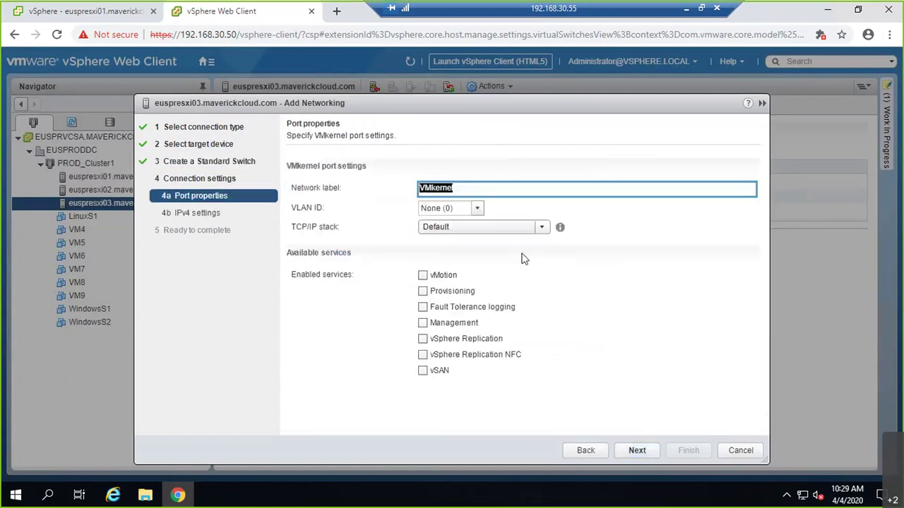
left_click(589, 452)
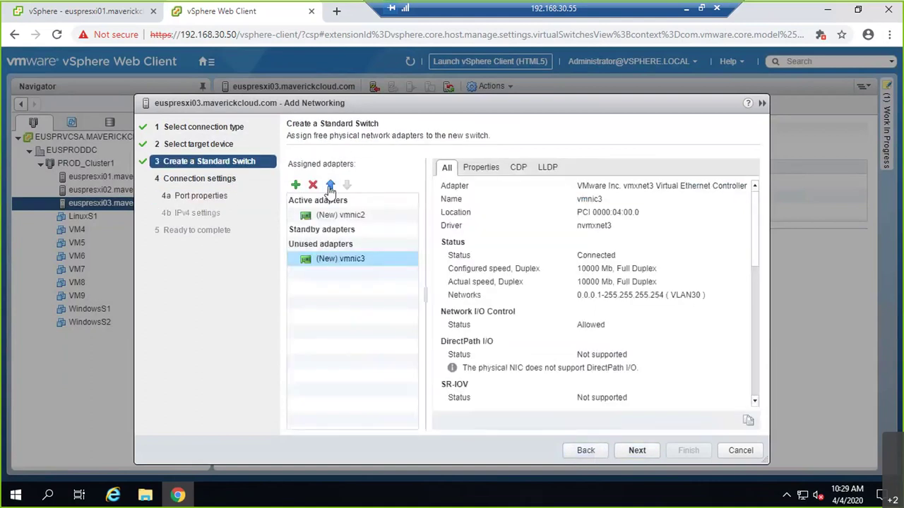
double_click(331, 184)
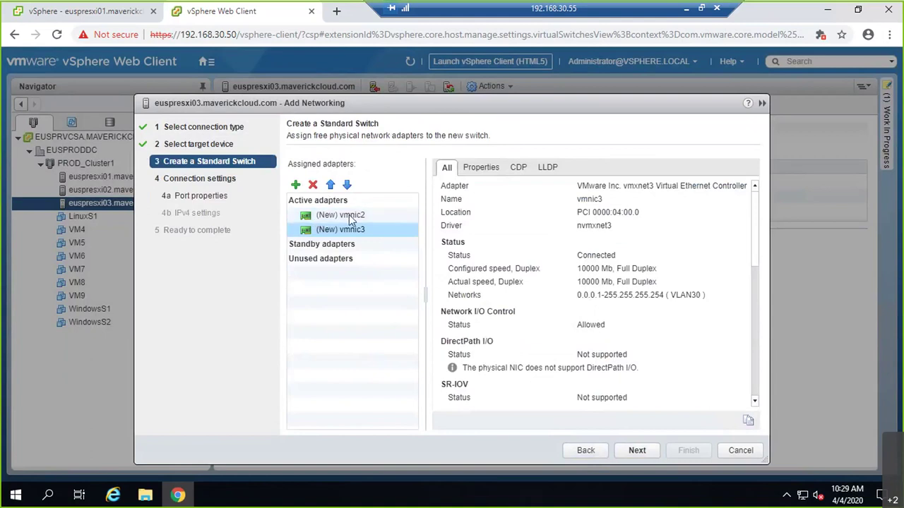
left_click(644, 452)
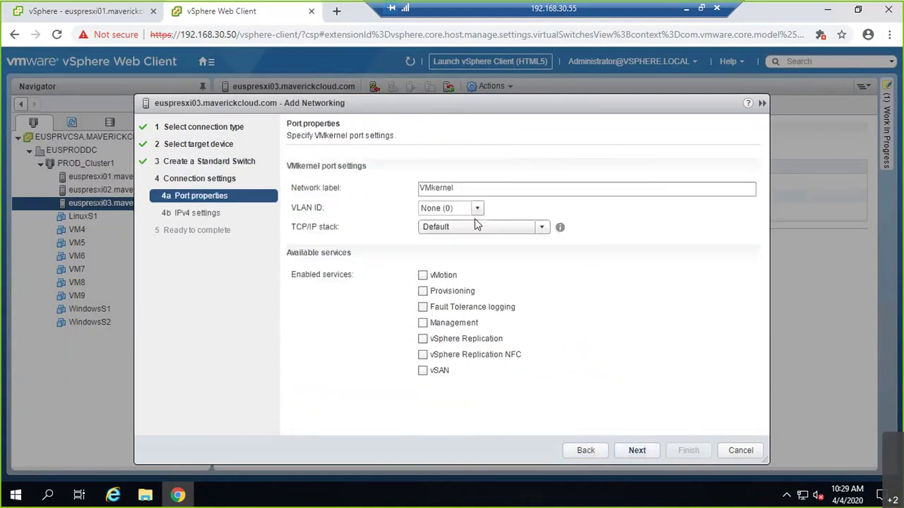
- Name the VMkernel port iSCSI1 with VLAN ID 30
double_click(478, 194)
key("BackSpace")
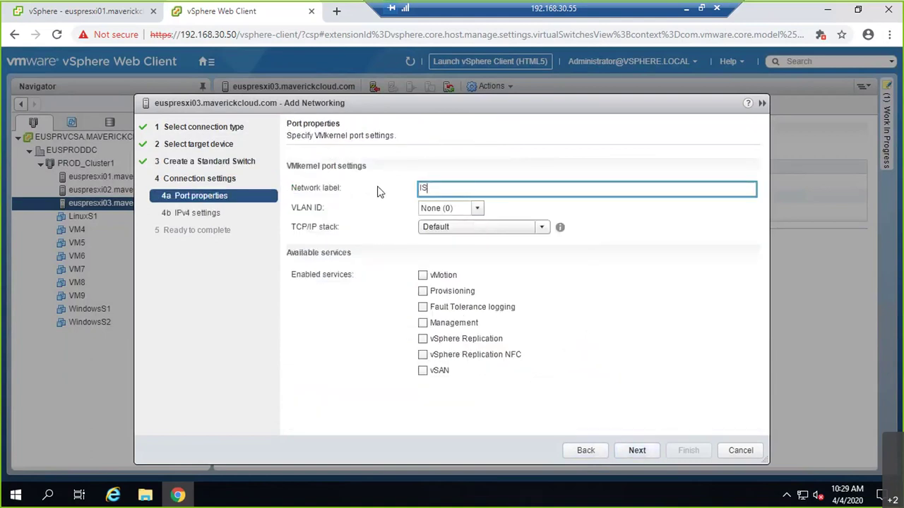
type("iSCSI1")
key("Tab")
type("30")
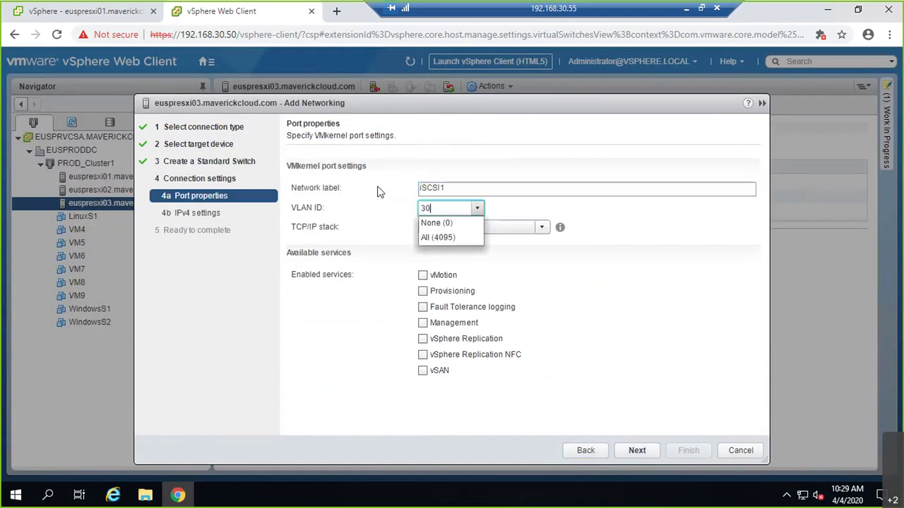
- Give iSCSI1 static IP 192.168.30.155/255.255.255.0 and finish creating vSwitch1
left_click(641, 452)
left_click(344, 181)
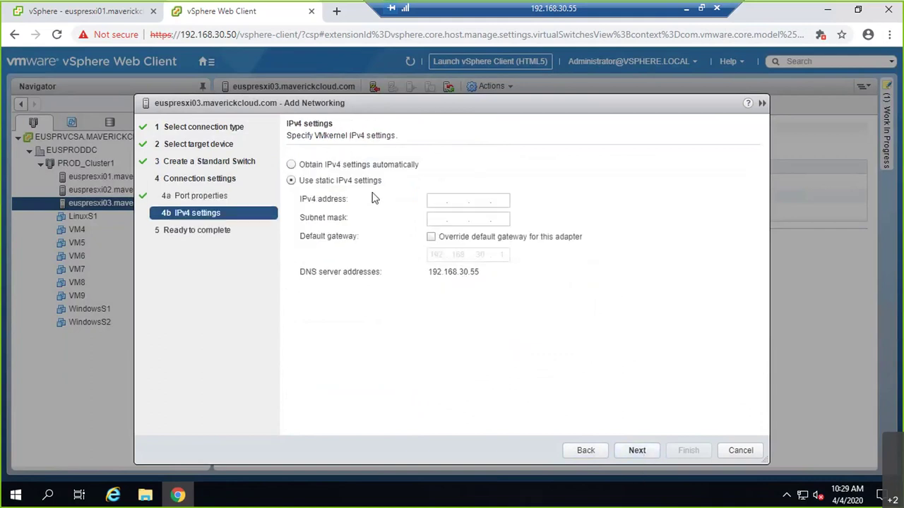
left_click(439, 200)
type("192")
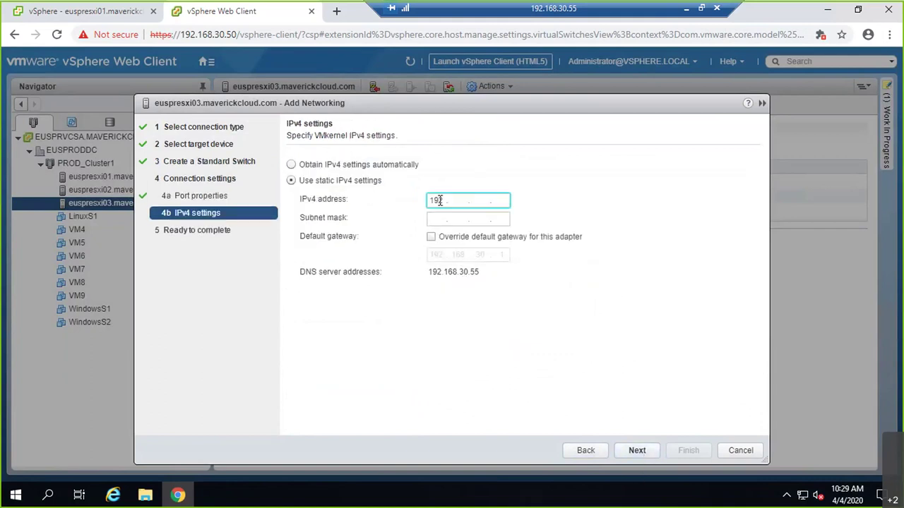
type(".168.30.155")
key("Tab")
type("255.255.255.0")
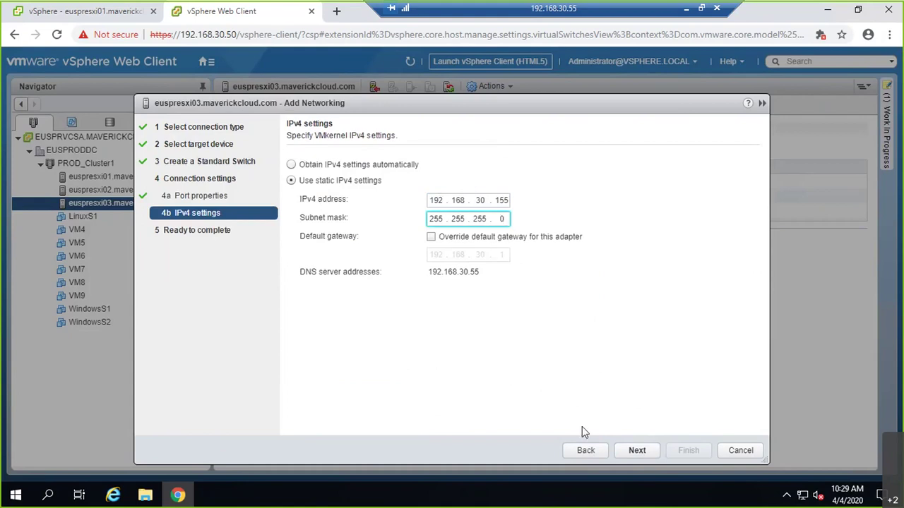
left_click(633, 450)
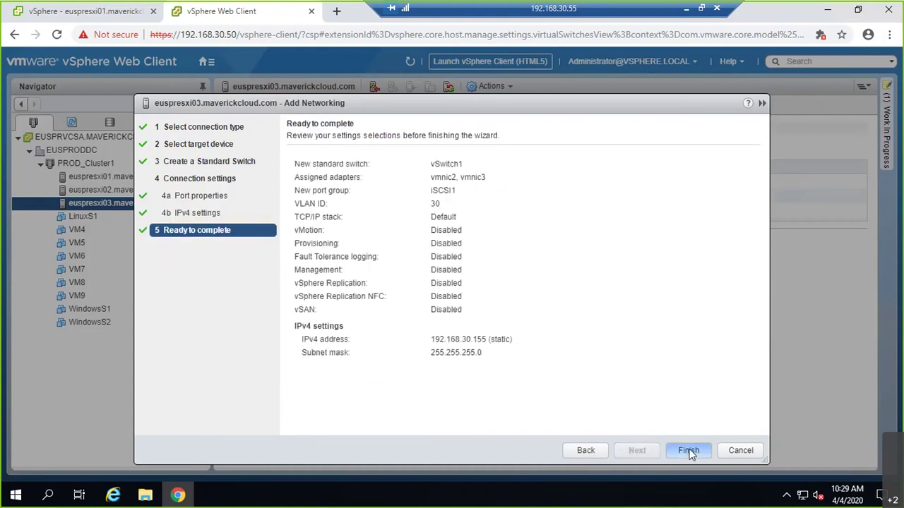
left_click(686, 451)
left_click(381, 151)
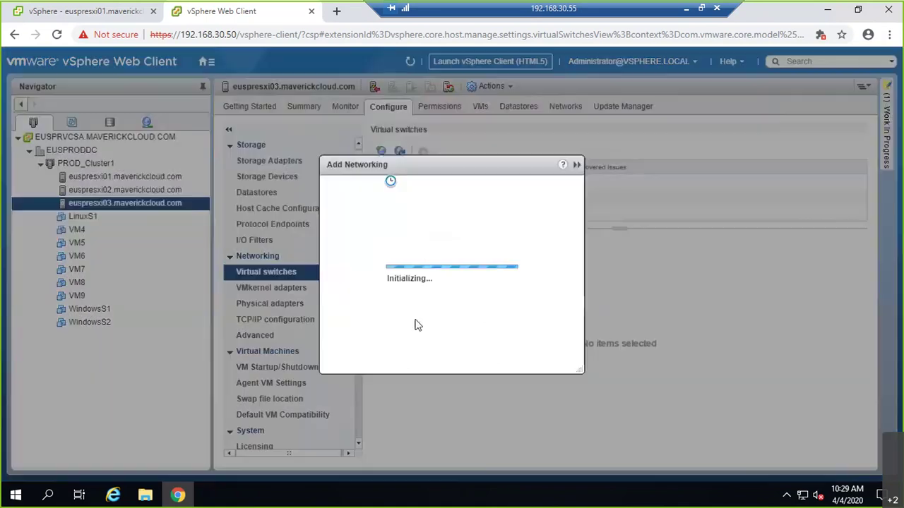
- Begin adding host networking, browse existing networks, then cancel and inspect vSwitch1's details
left_click(636, 450)
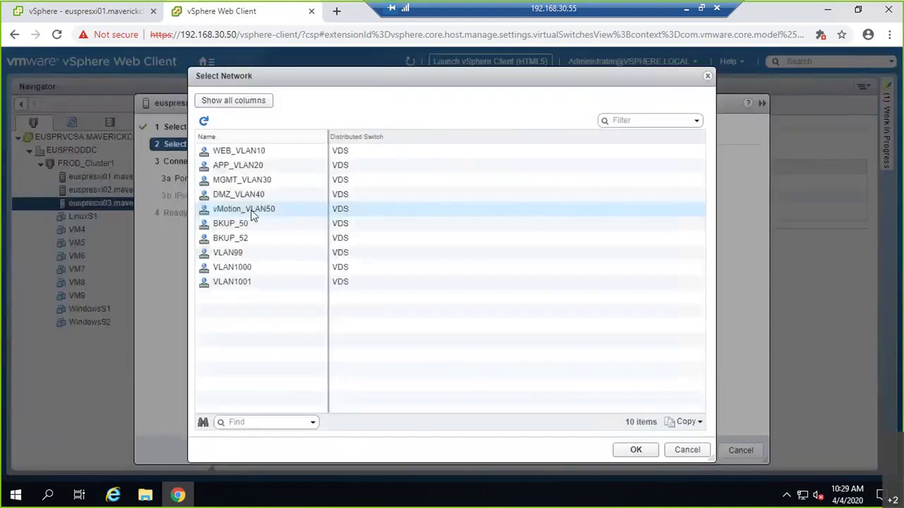
left_click(229, 283)
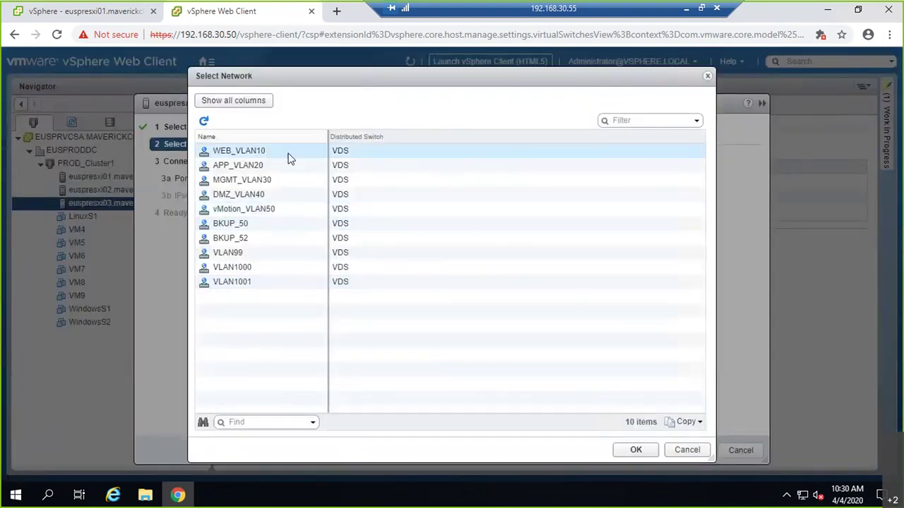
left_click(683, 451)
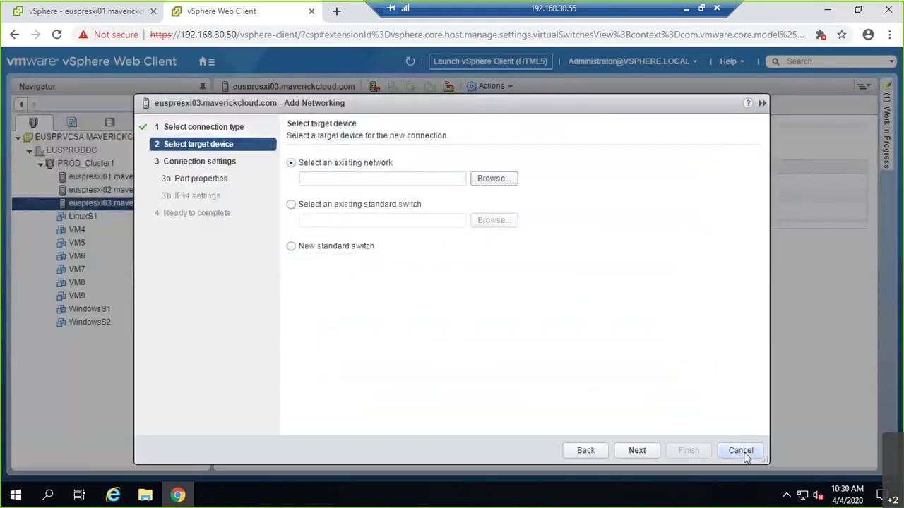
left_click(741, 450)
left_click(422, 214)
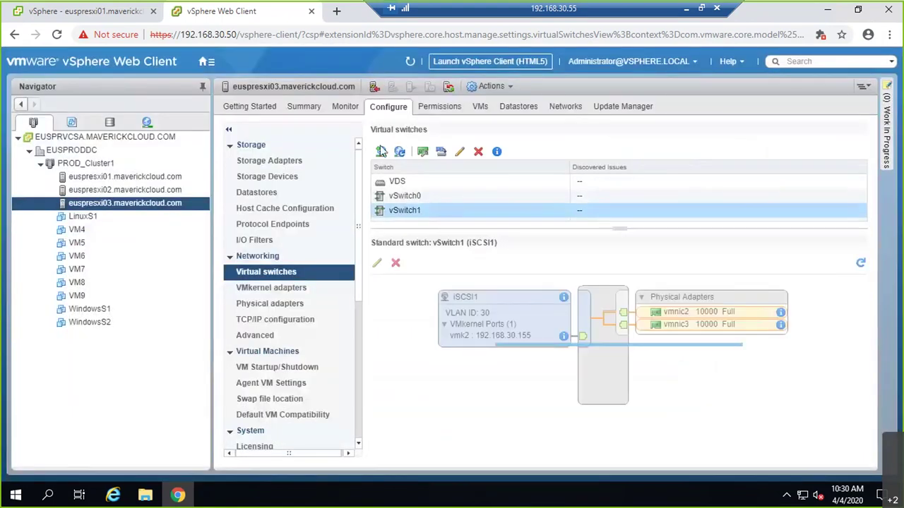
- Add a VMkernel adapter on existing vSwitch1 labelled iSCSI2 with VLAN ID 30
left_click(381, 153)
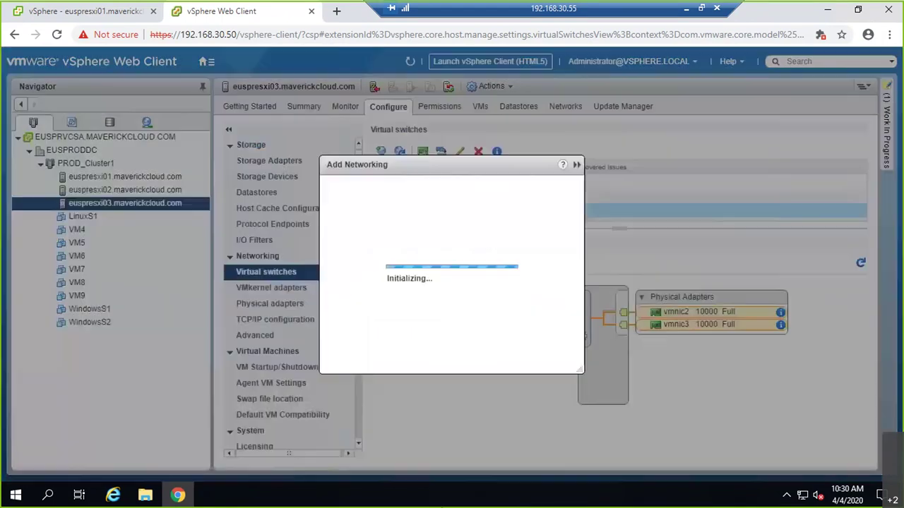
left_click(638, 451)
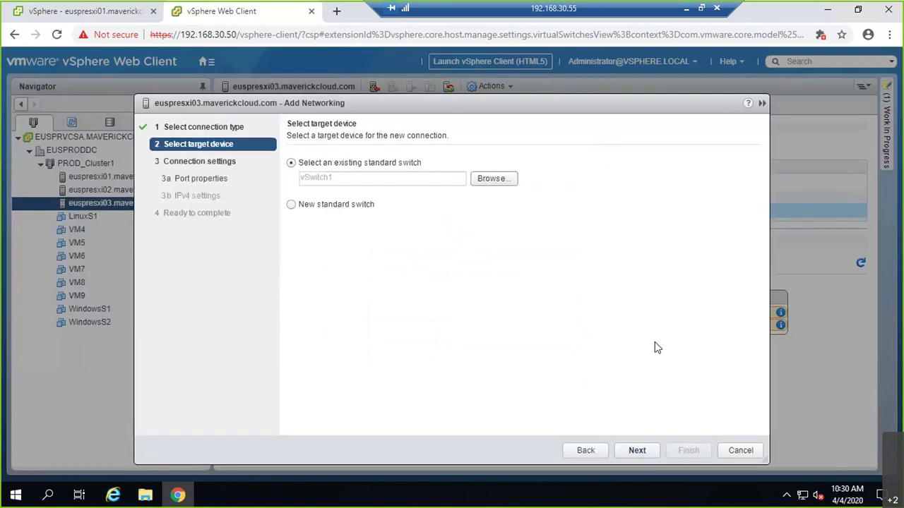
left_click(635, 451)
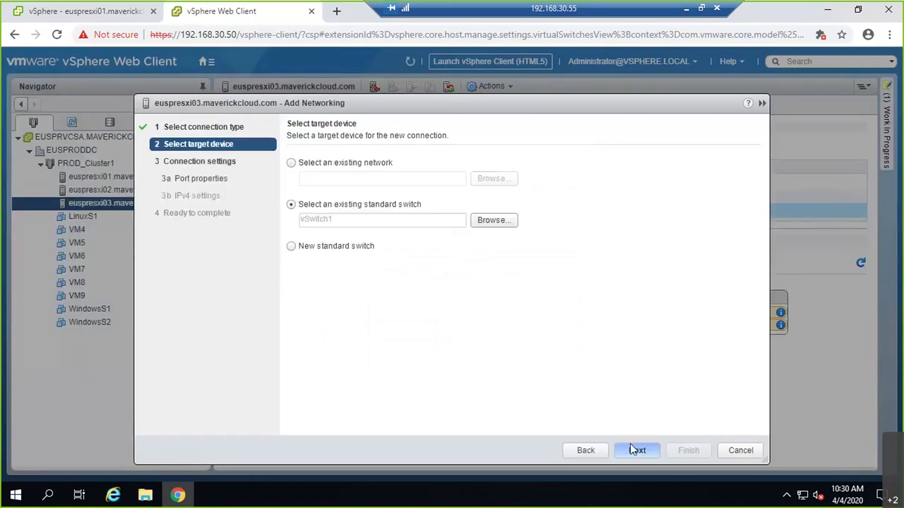
type("iSCSI2")
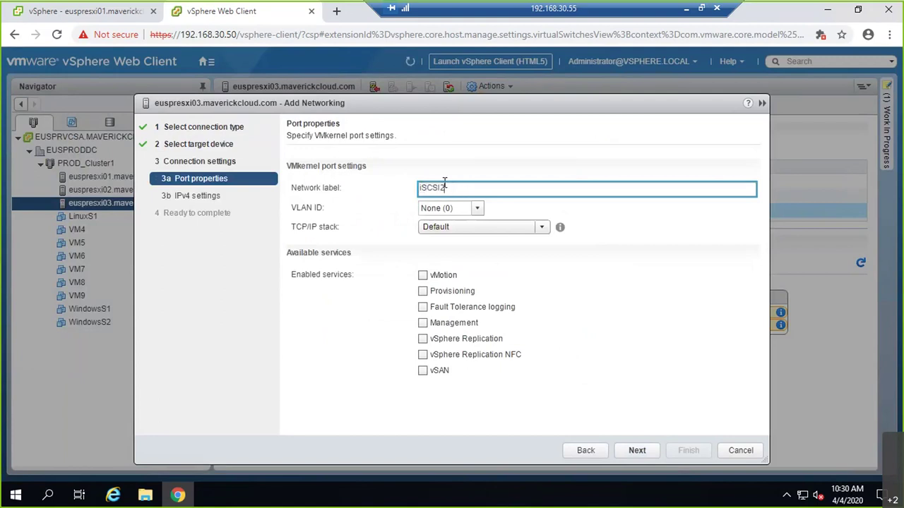
key("Tab")
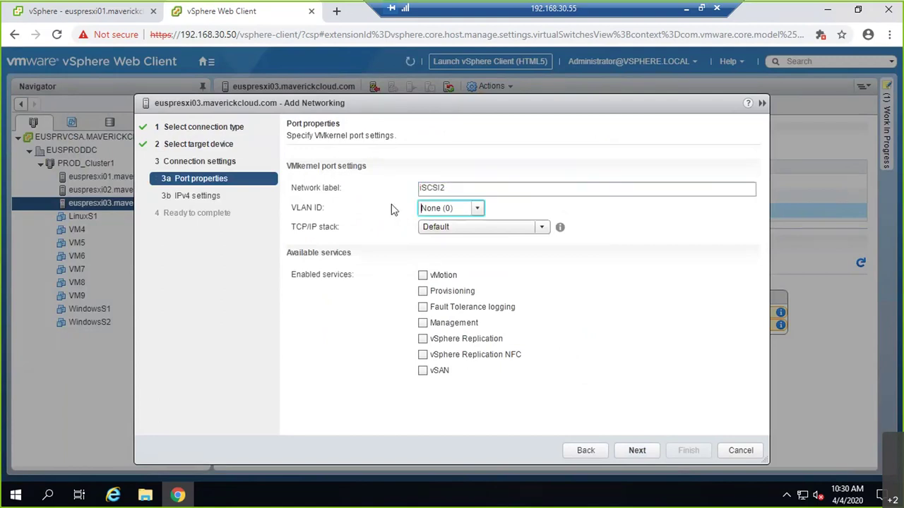
type("30")
key("Tab")
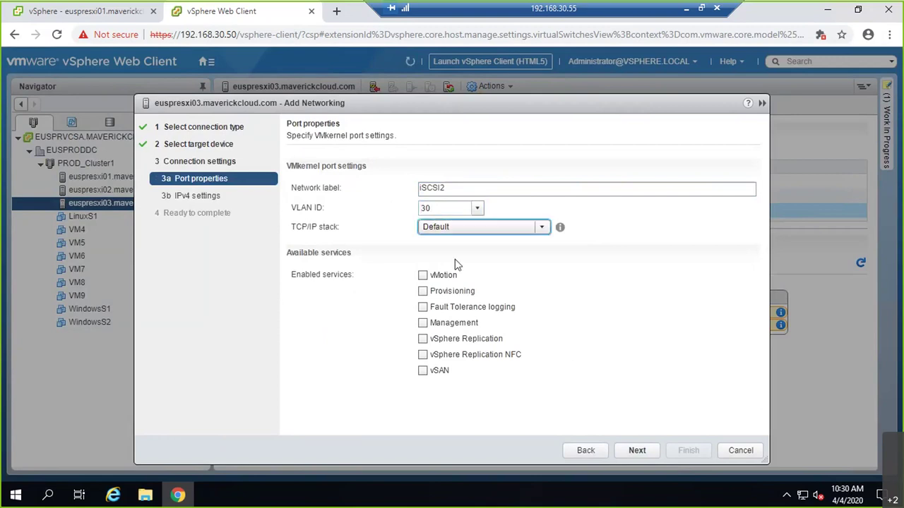
left_click(638, 451)
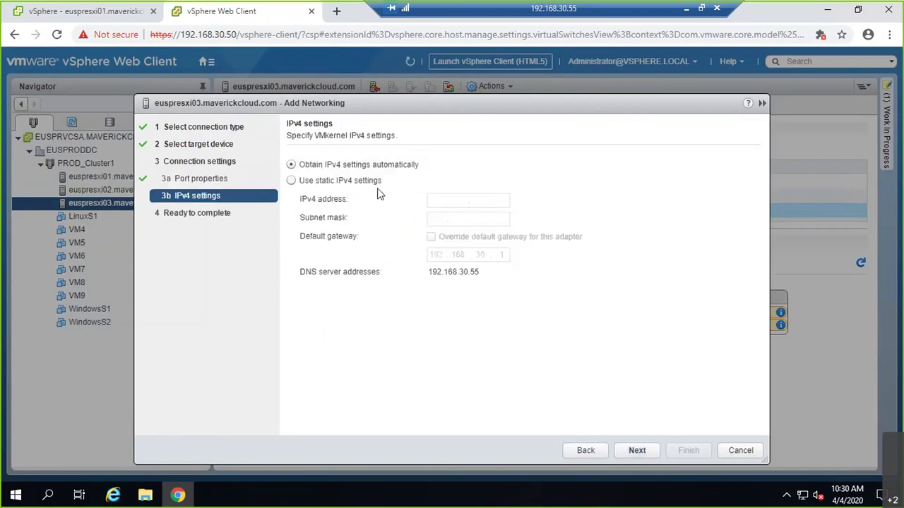
- Give iSCSI2 static IPv4 192.168.30.156 with mask 255.255.255.0 and finish the wizard
left_click(372, 182)
type("192 . ")
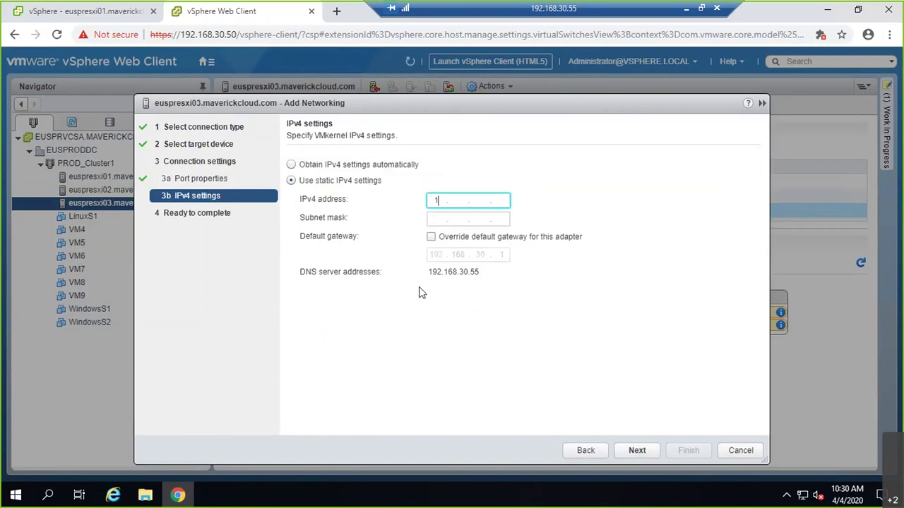
type("168 . 30 . 156")
key("Tab")
type("255255255")
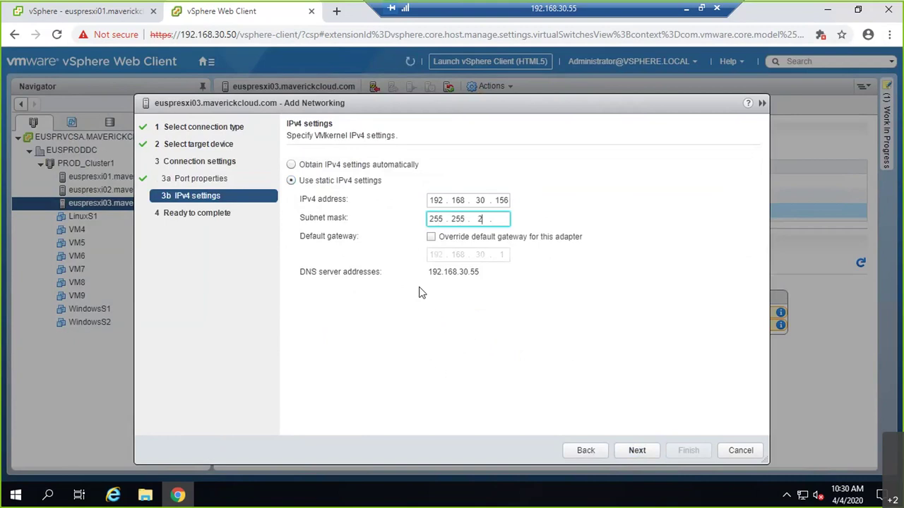
type("0")
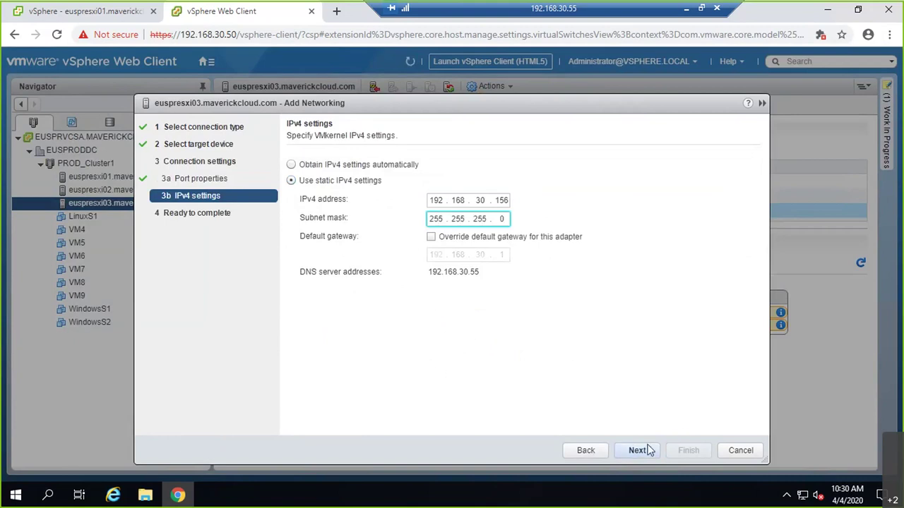
left_click(637, 450)
left_click(685, 450)
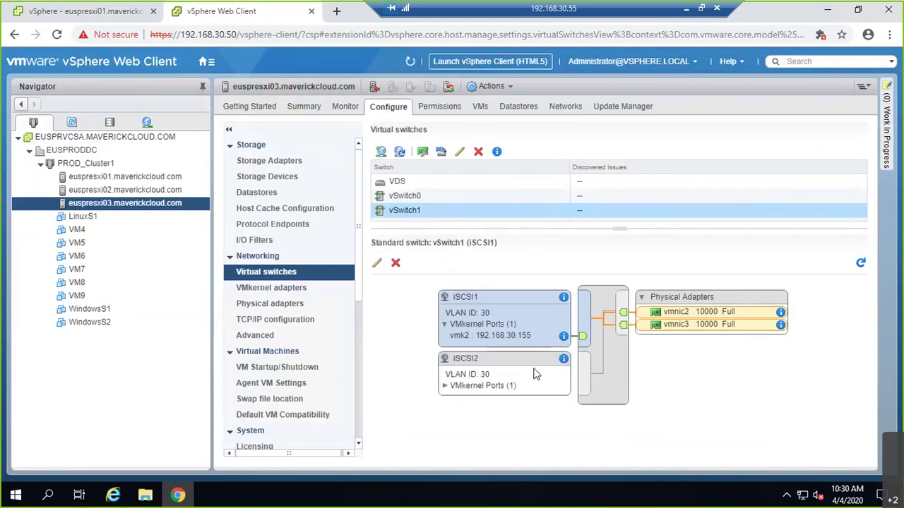
left_click(484, 369)
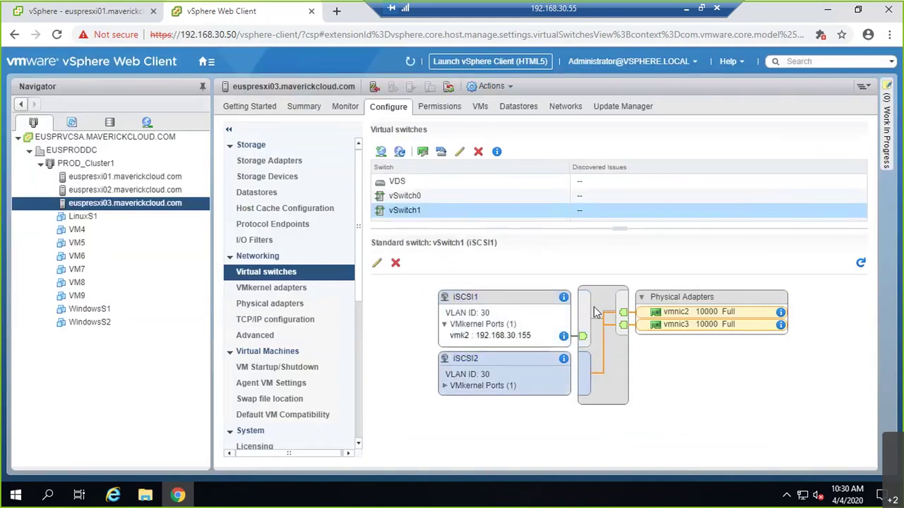
left_click(466, 298)
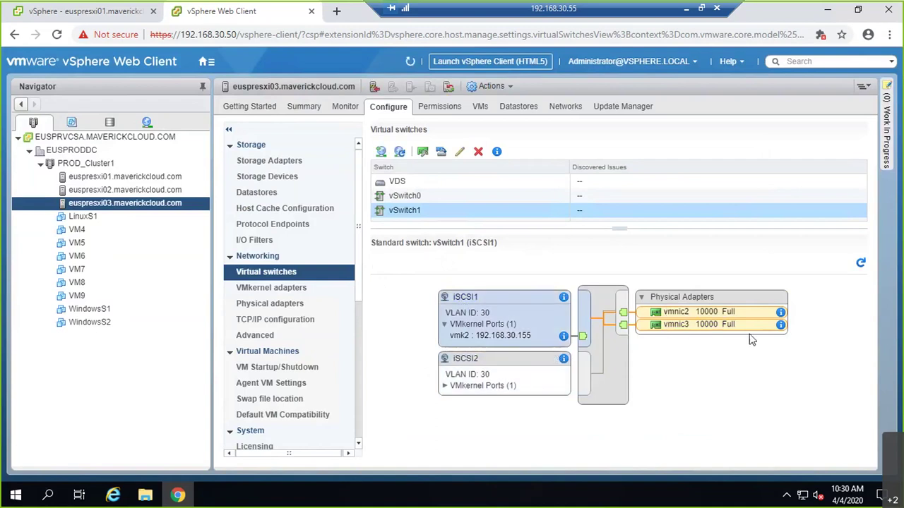
left_click(276, 161)
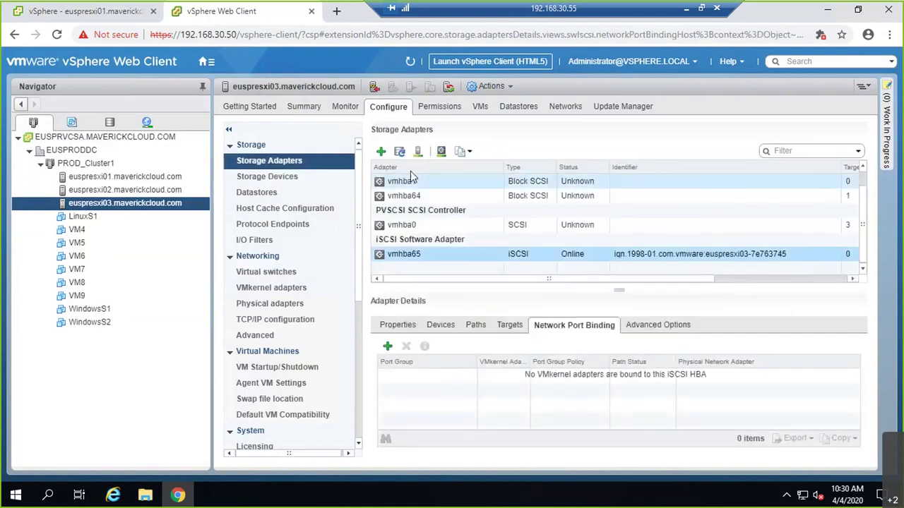
left_click(382, 152)
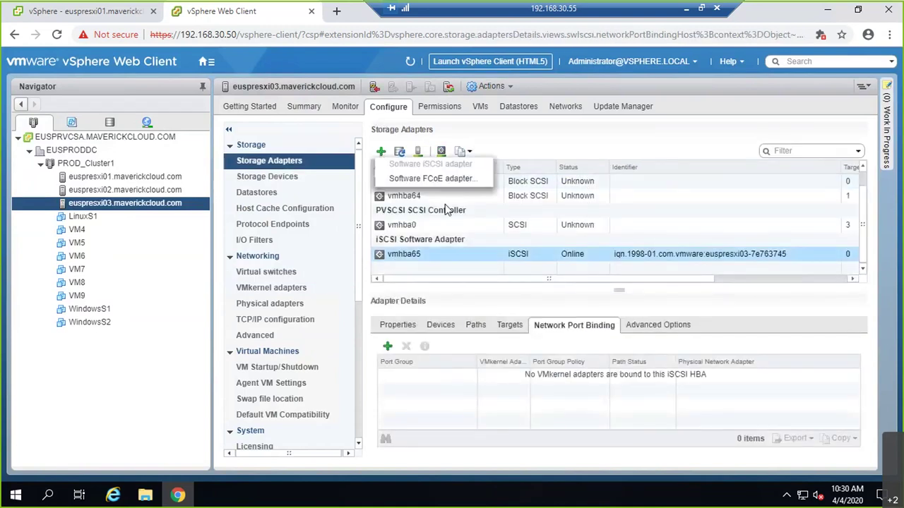
left_click(514, 242)
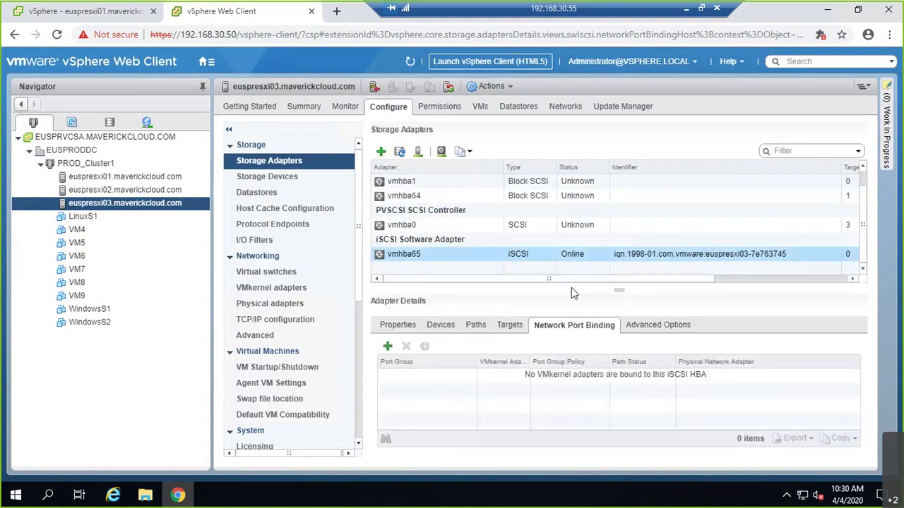
left_click(387, 346)
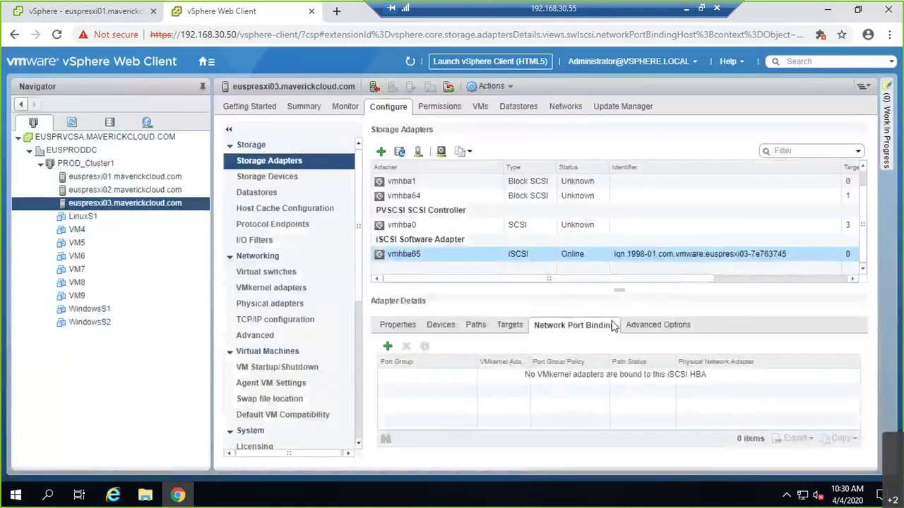
left_click(265, 272)
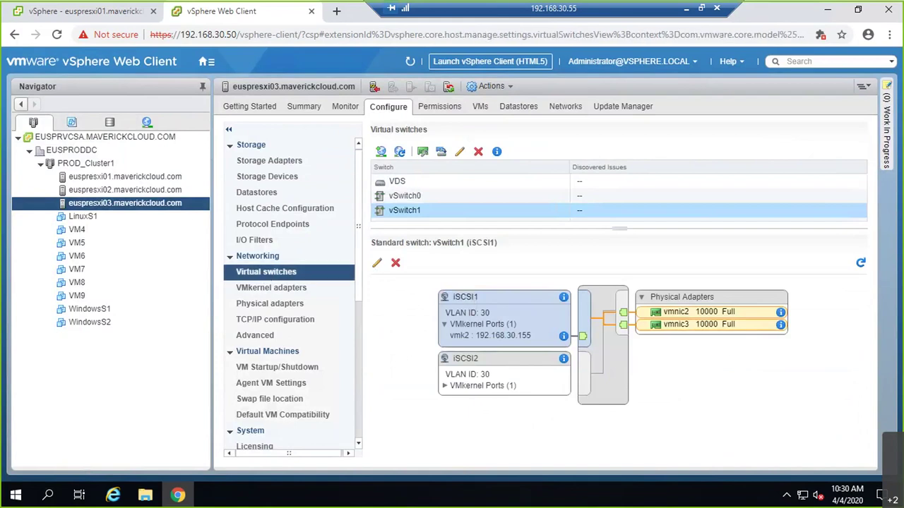
- Override iSCSI1's failover order so vmnic2 stays active and vmnic3 is unused
left_click(376, 263)
left_click(218, 181)
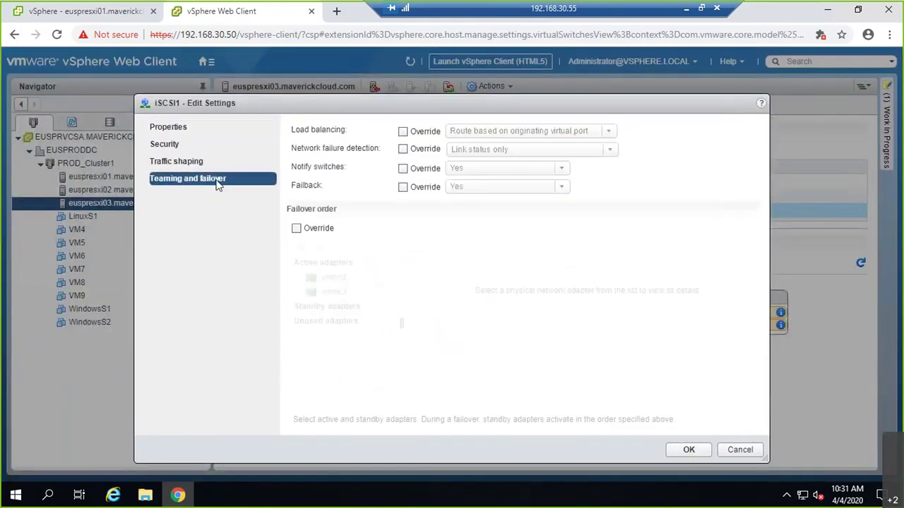
left_click(296, 228)
left_click(330, 292)
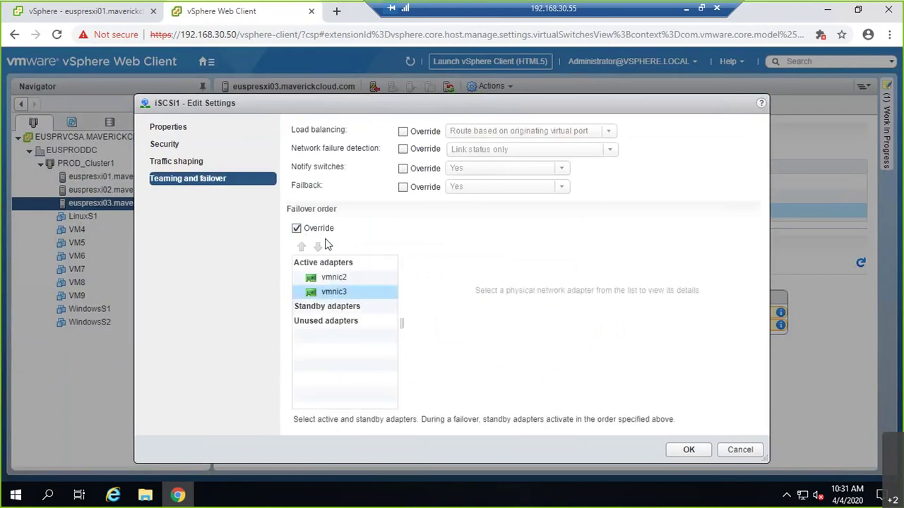
left_click(319, 247)
left_click(318, 246)
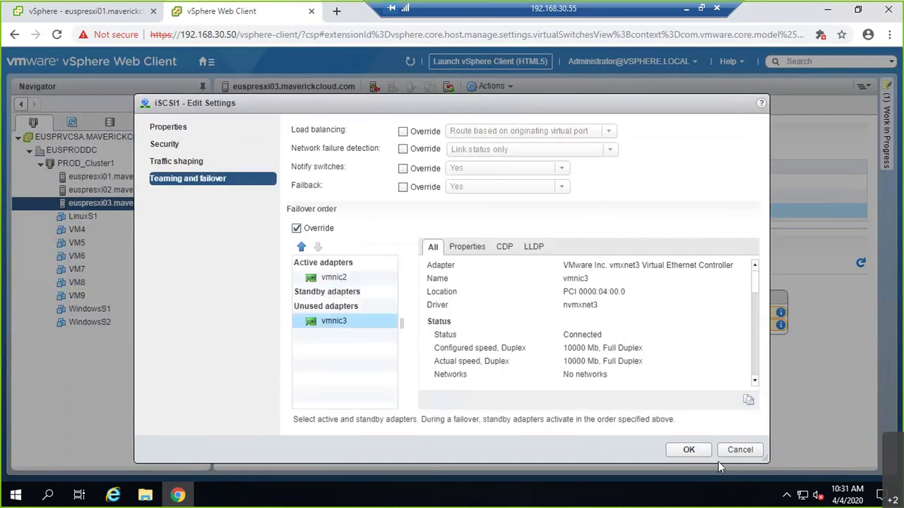
left_click(689, 451)
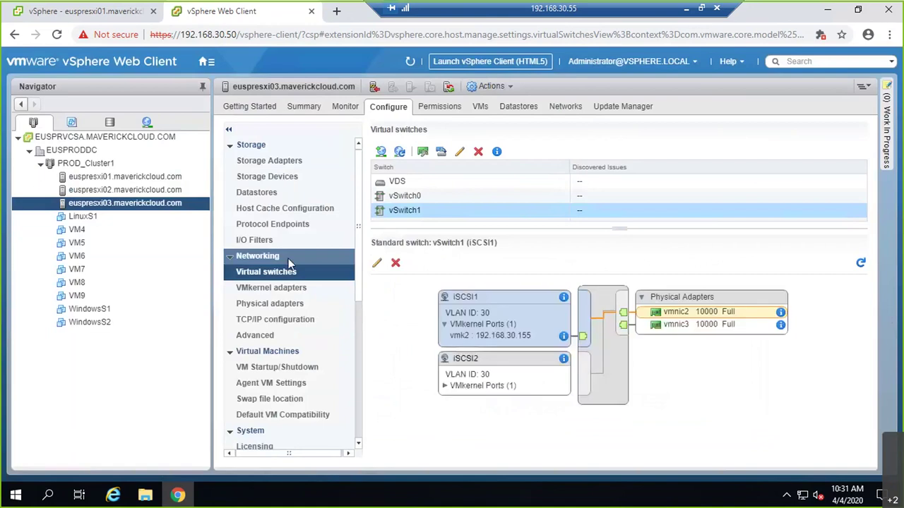
- Bind iSCSI1's vmk2 to the vmhba65 iSCSI adapter under Network Port Binding
left_click(271, 163)
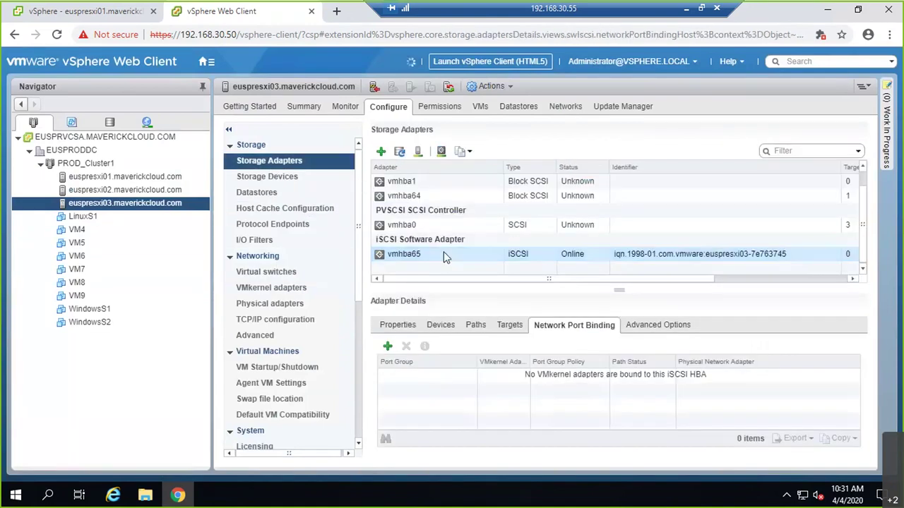
left_click(387, 349)
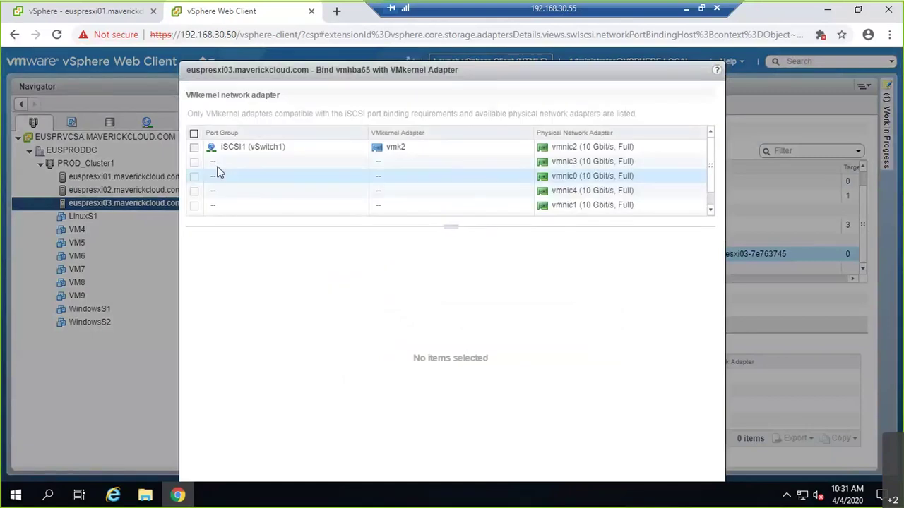
left_click(194, 147)
left_click_drag(357, 74, 295, 47)
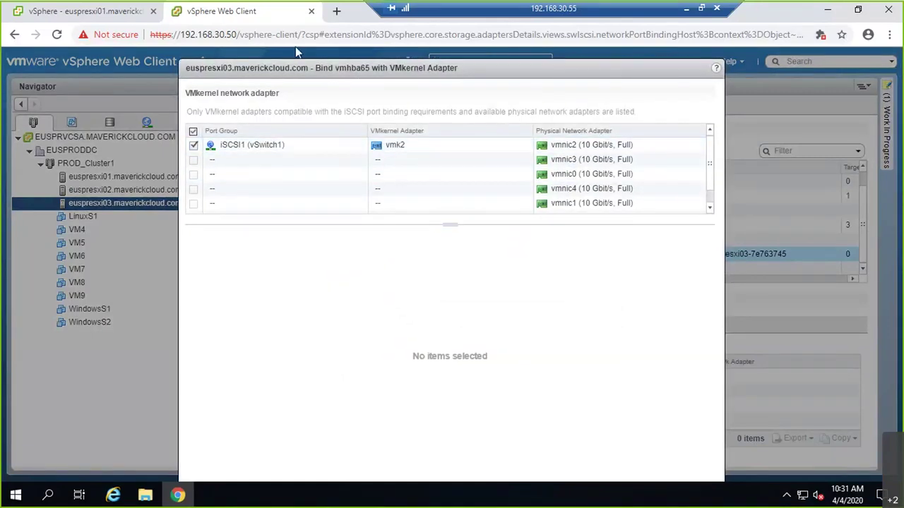
left_click(564, 469)
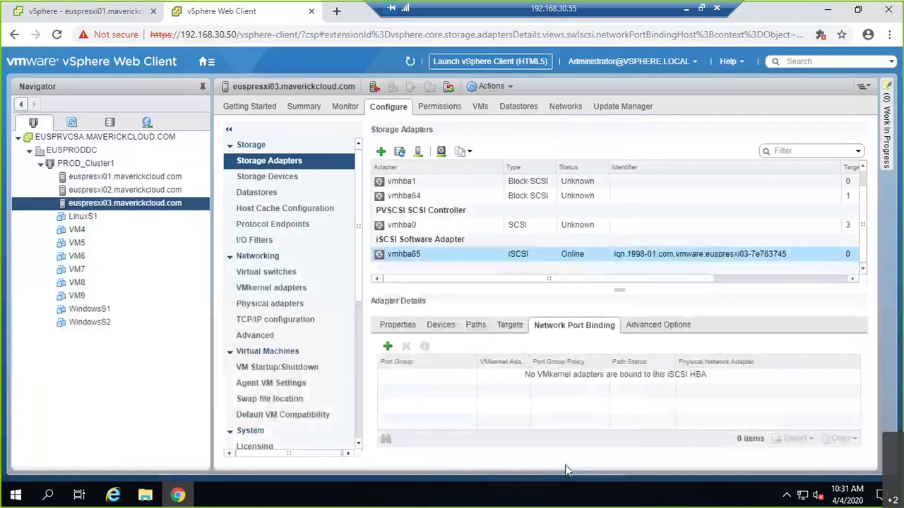
left_click(261, 272)
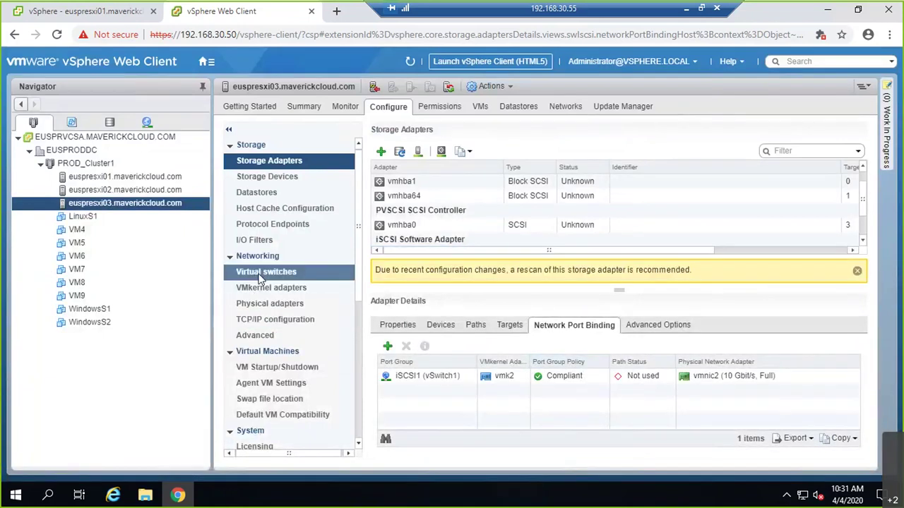
- Override iSCSI2's failover order so vmnic3 is active and vmnic2 is unused
left_click(467, 360)
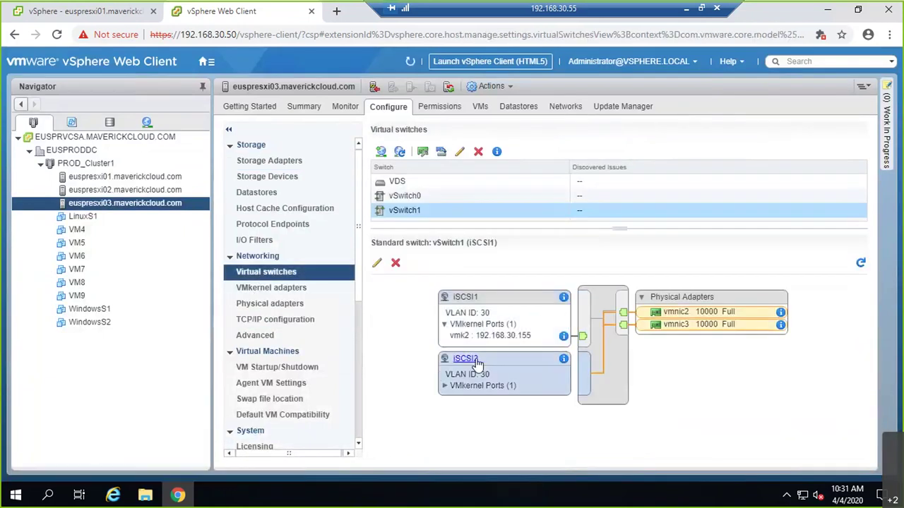
left_click(378, 264)
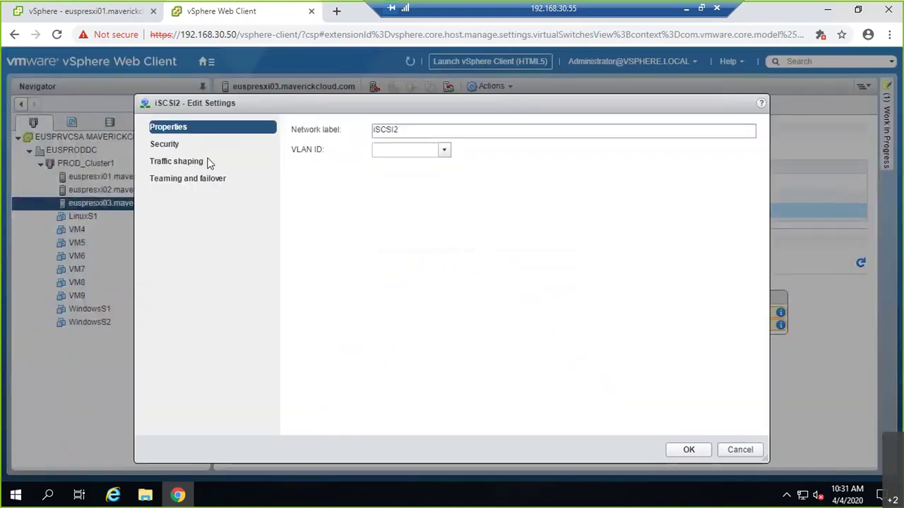
left_click(187, 180)
left_click(296, 228)
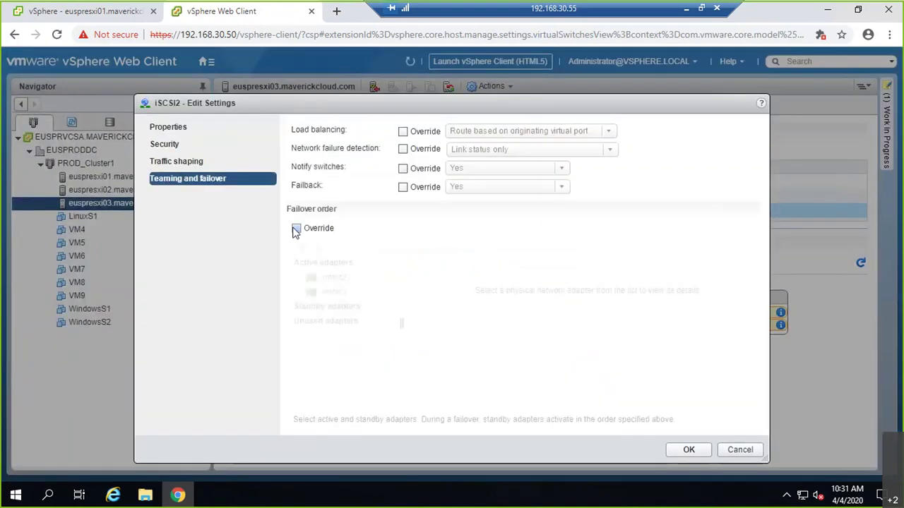
left_click(321, 278)
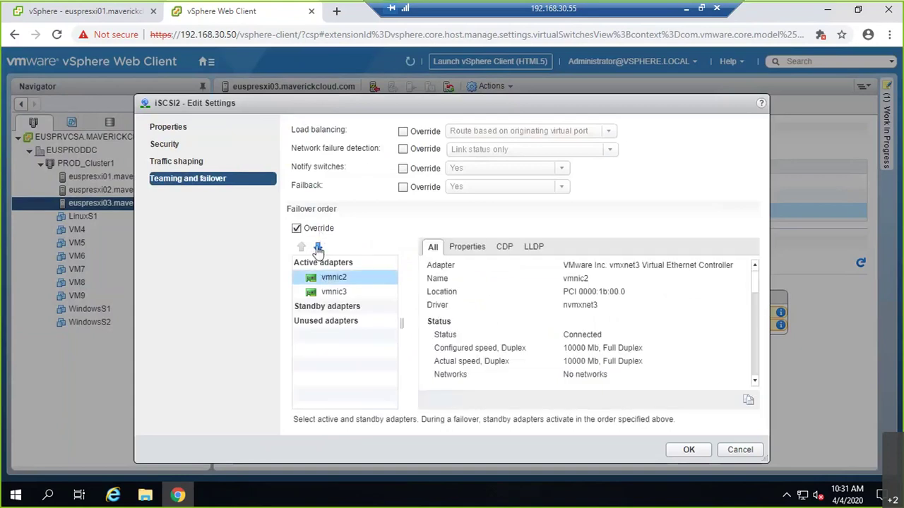
left_click(318, 247)
left_click(318, 247)
left_click(318, 247)
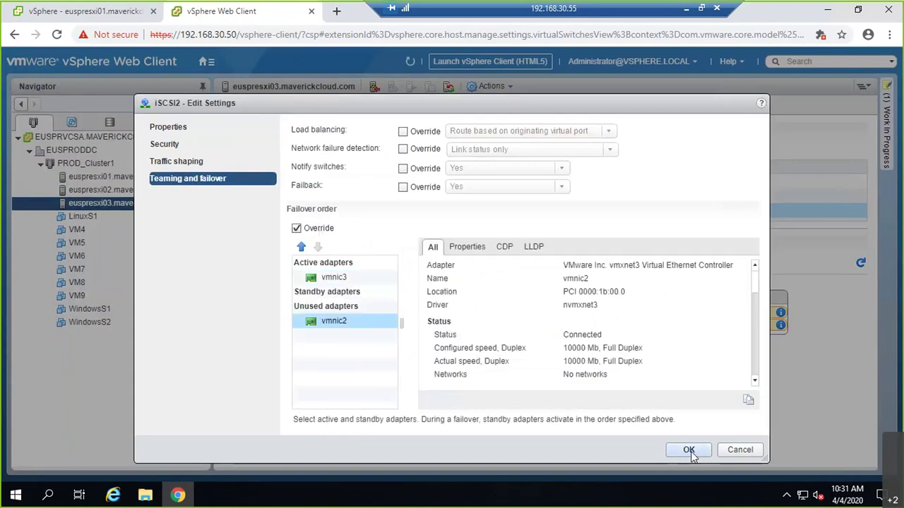
left_click(689, 450)
- Bind iSCSI2's vmk3 to the vmhba65 iSCSI adapter as a second port binding
left_click(268, 161)
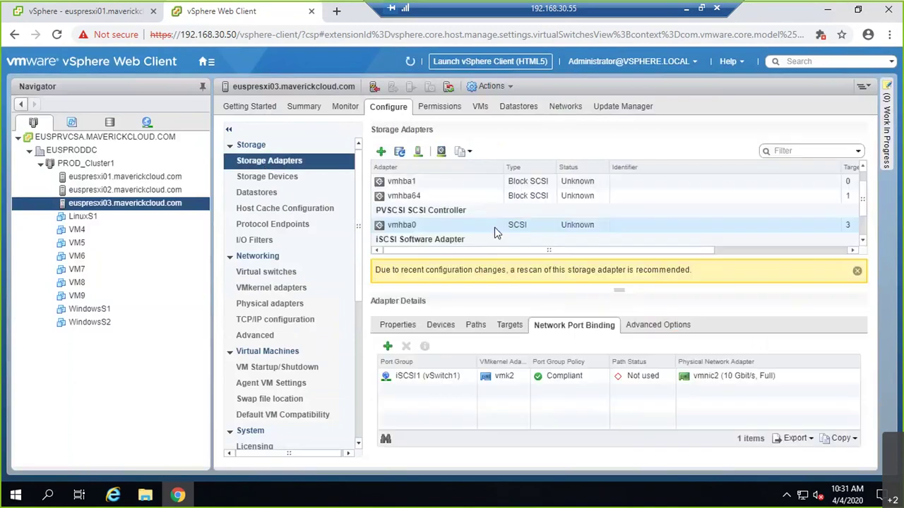
left_click(387, 348)
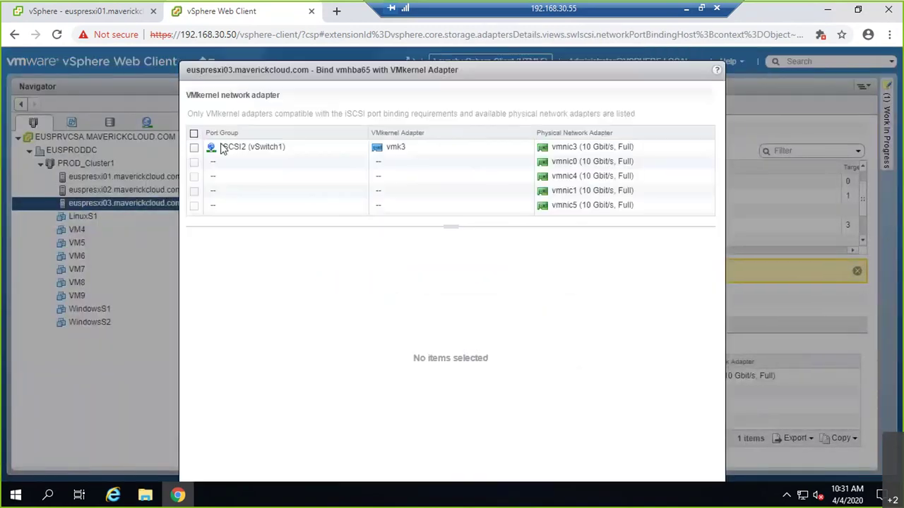
left_click(194, 147)
left_click(629, 454)
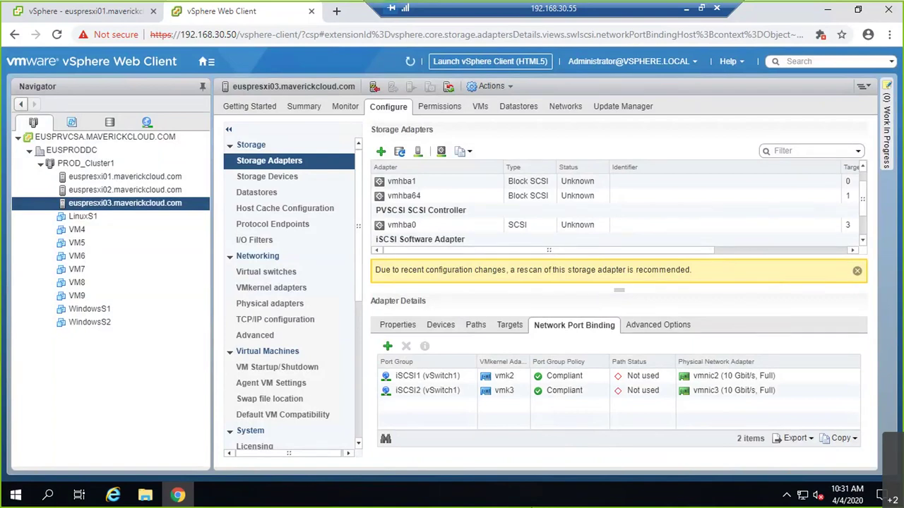
- Minimize the remote session and mark the whiteboard diagram with a red arrow and check mark
left_click(689, 9)
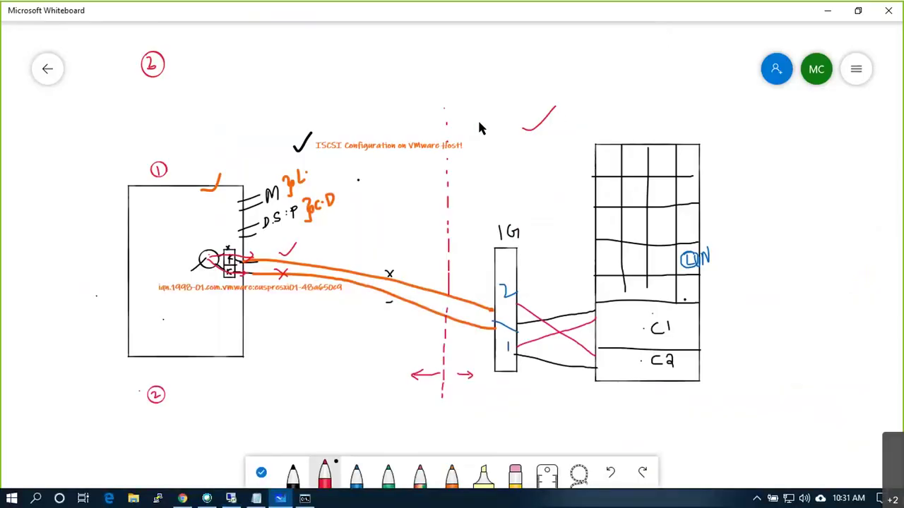
left_click_drag(399, 97, 398, 107)
left_click_drag(547, 88, 584, 43)
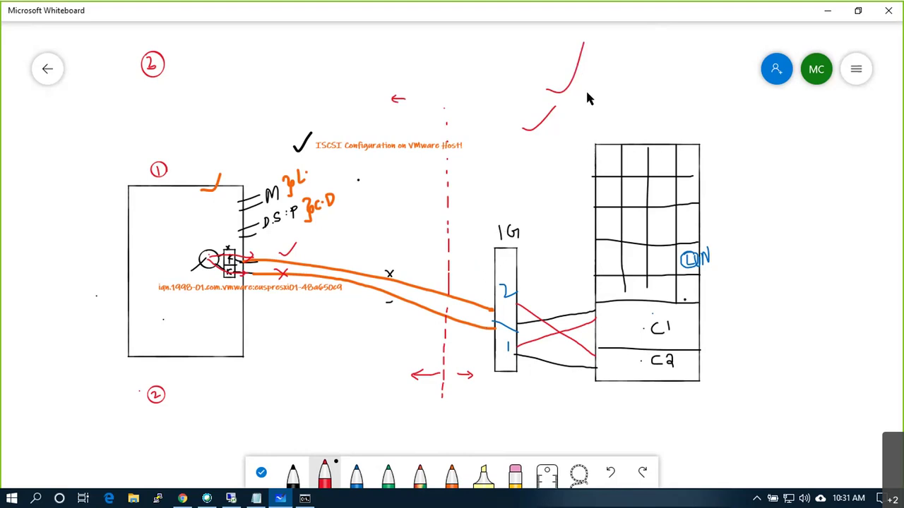
- Finish the AD server box, write AD in it, and wire it to the 1G switch
mouse_move(633, 127)
left_mouse_down()
mouse_move(680, 85)
mouse_move(627, 63)
mouse_move(579, 65)
mouse_move(572, 117)
mouse_move(597, 119)
mouse_move(633, 95)
mouse_move(643, 109)
mouse_move(643, 99)
left_mouse_up()
left_click_drag(648, 89, 648, 107)
mouse_move(648, 107)
left_mouse_down()
mouse_move(651, 90)
mouse_move(621, 106)
mouse_move(643, 59)
left_mouse_up()
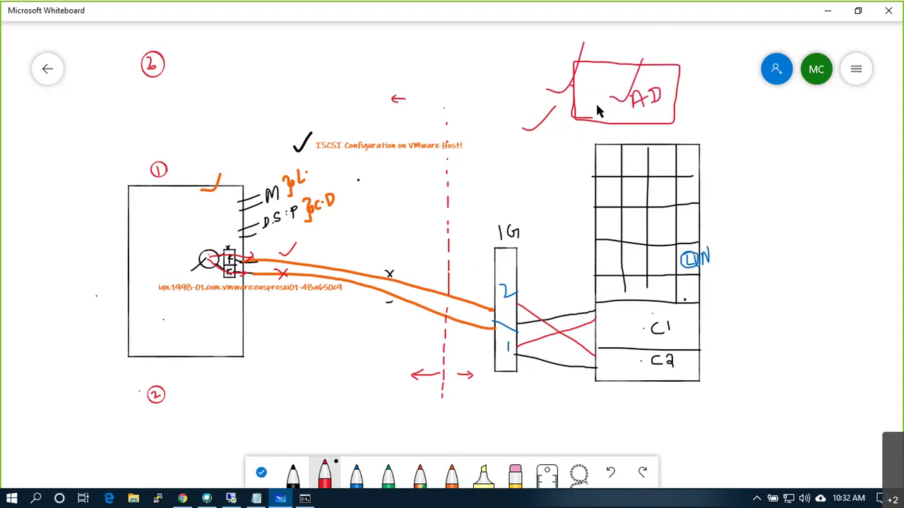
left_click_drag(593, 101, 524, 142)
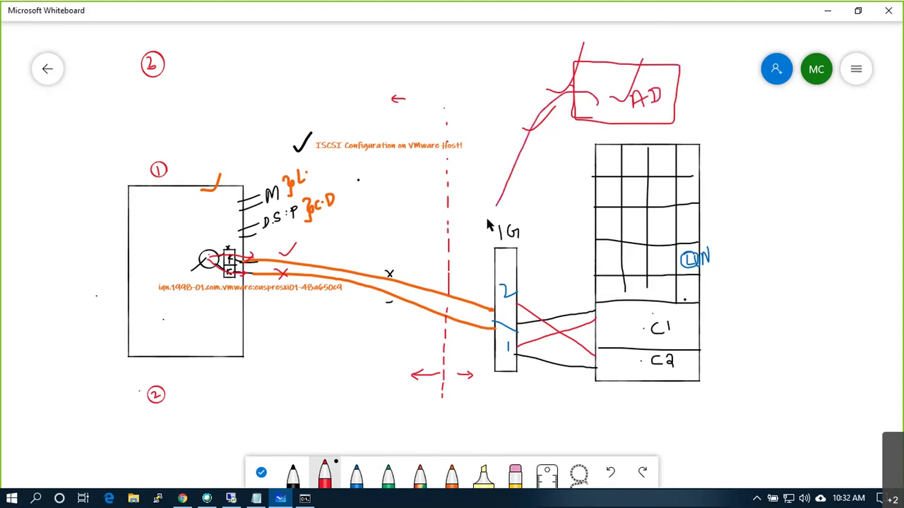
key("ctrl+z")
left_click_drag(590, 108, 528, 264)
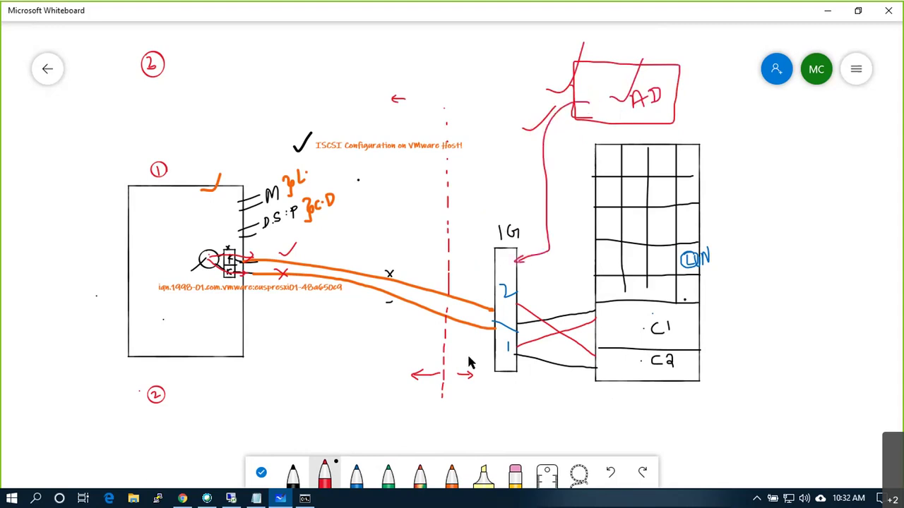
- Paste and edit a label above the AD box to read 192.168.30.55, then bring up the remote server
mouse_move(630, 39)
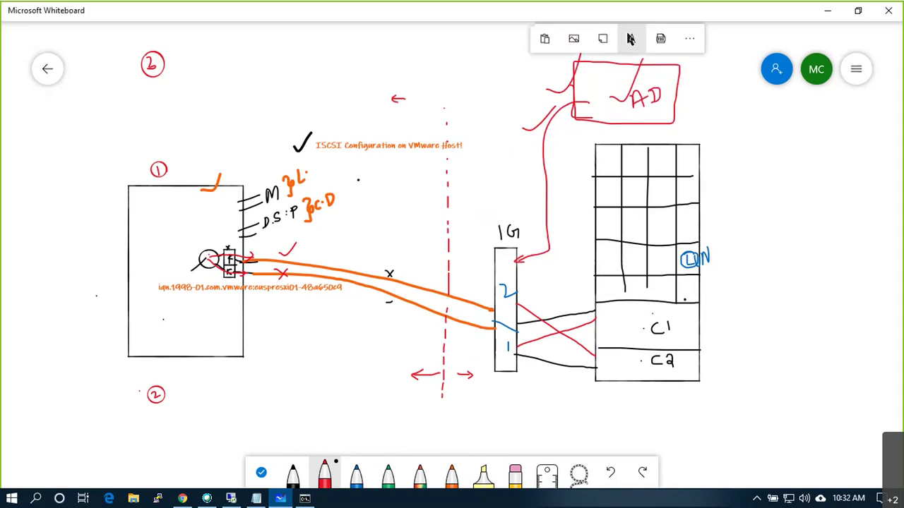
key("ctrl+v")
type("68.30.")
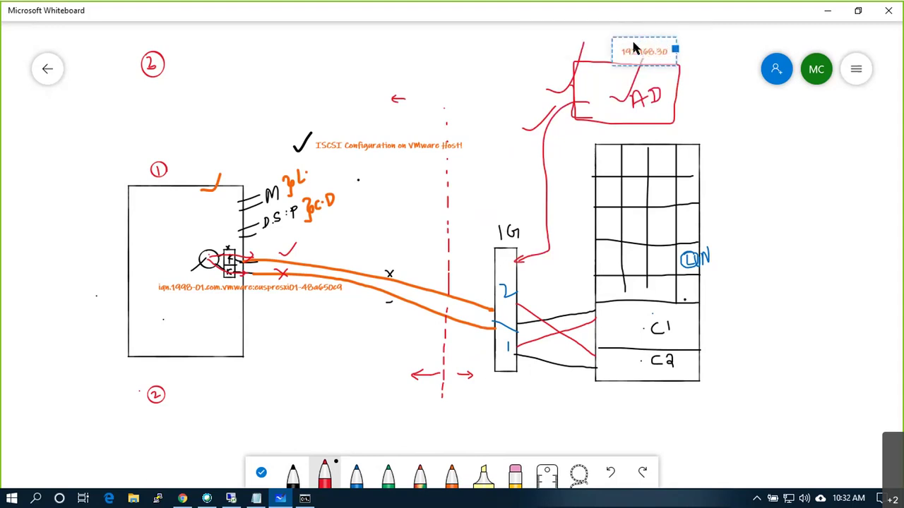
type("55")
left_click(718, 101)
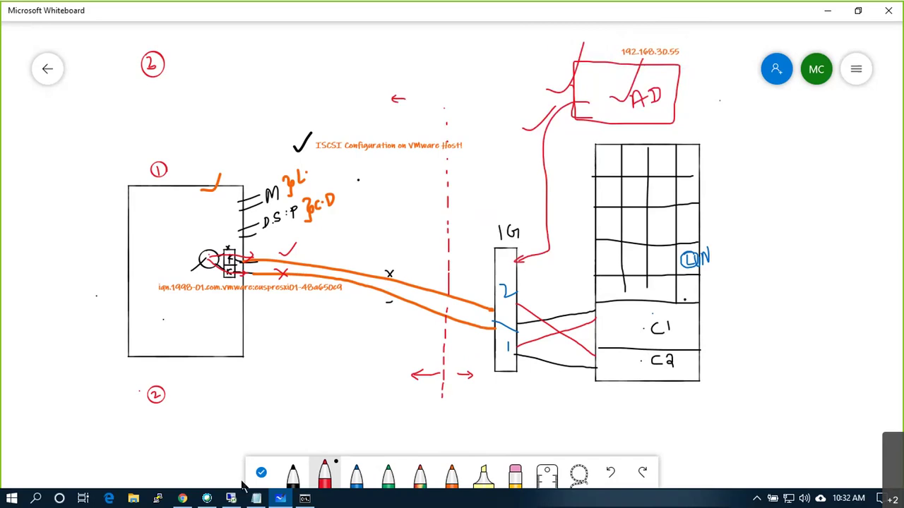
left_click(255, 498)
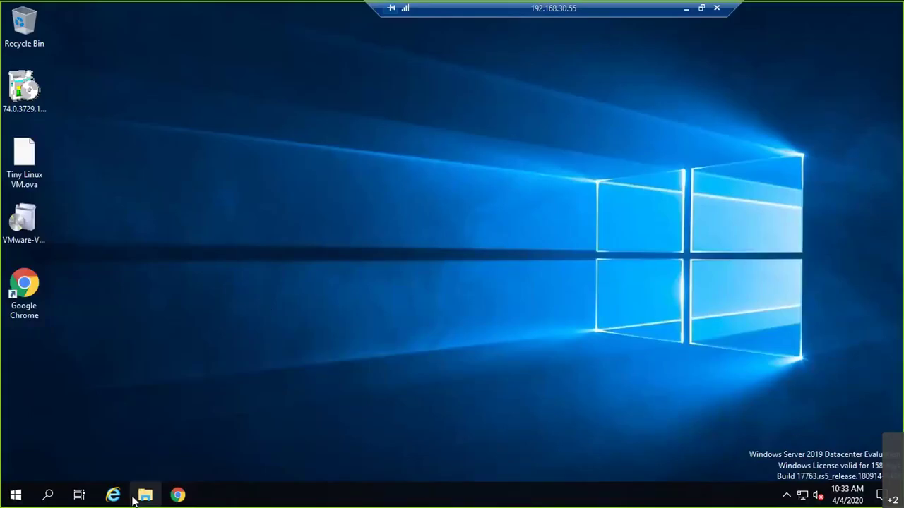
- Review the server's drives under This PC in a maximized File Explorer, then return to the whiteboard
left_click(16, 499)
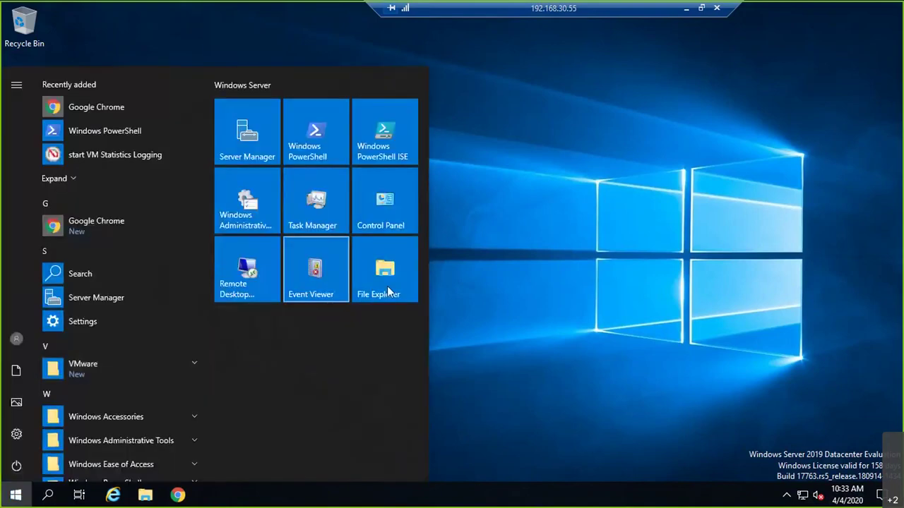
left_click(387, 286)
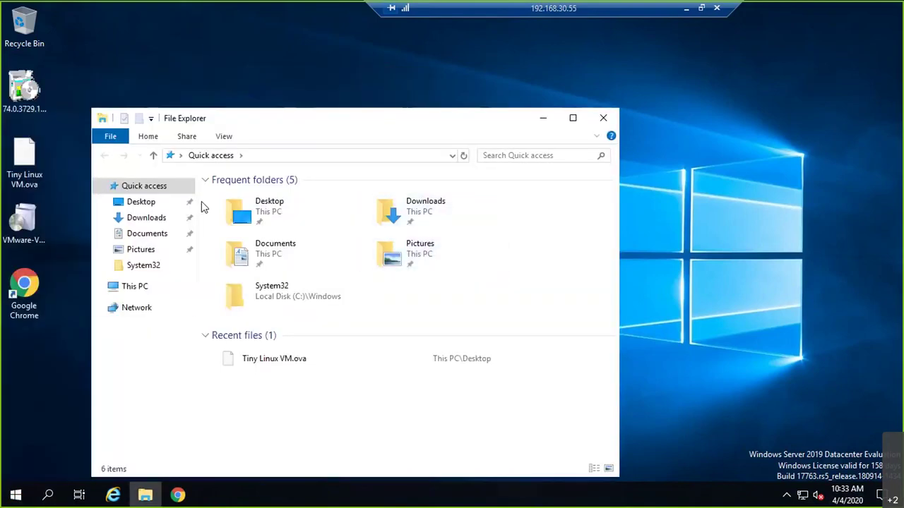
left_click(141, 287)
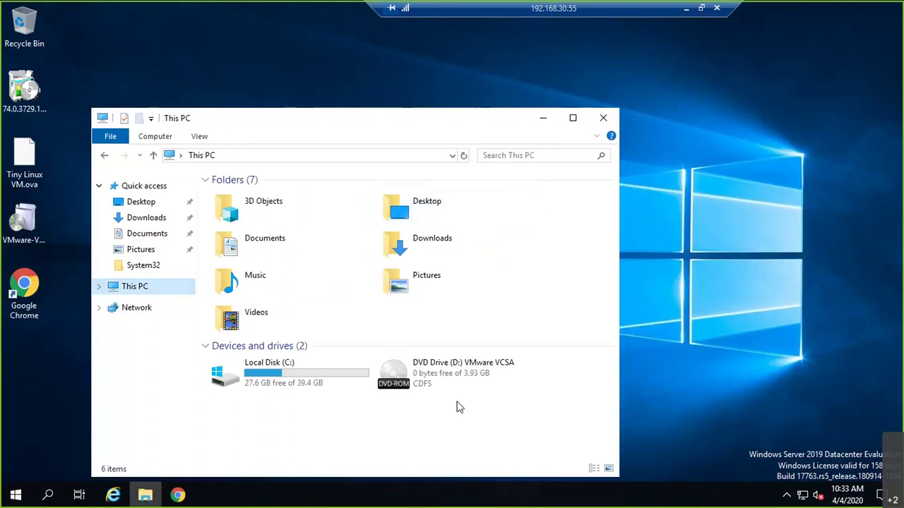
right_click(468, 382)
left_click(508, 330)
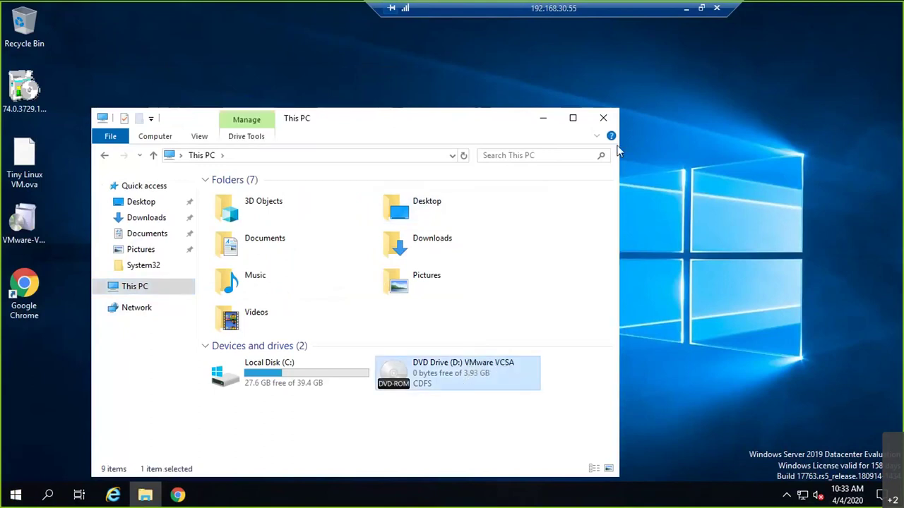
left_click(572, 118)
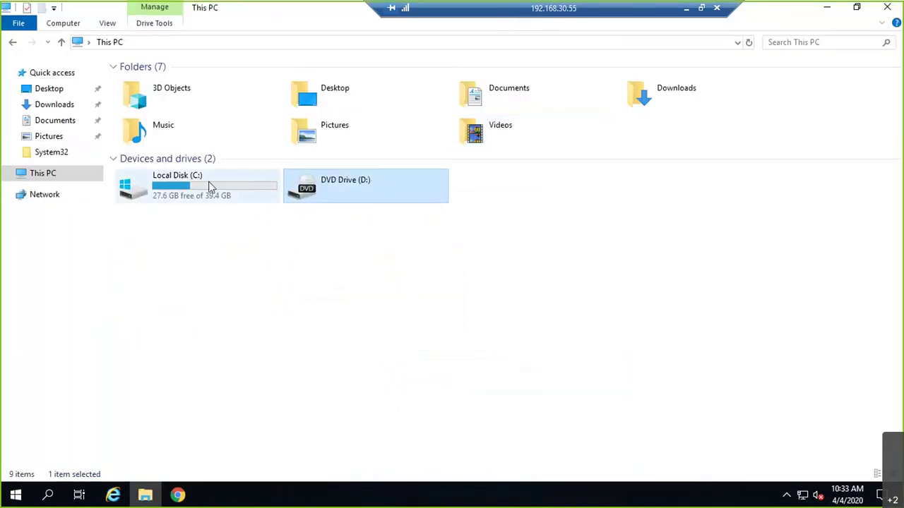
left_click(683, 10)
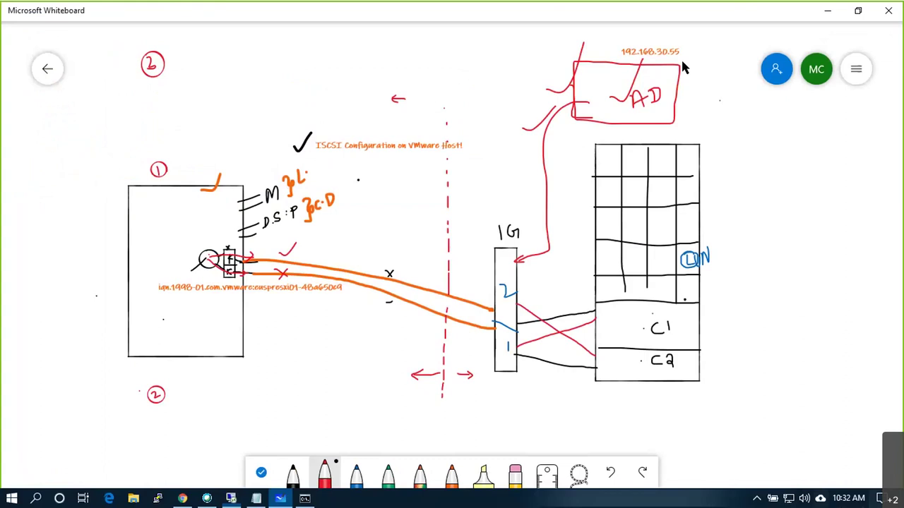
- Draw three disk cylinders beside the AD box and write 20 next to them
mouse_move(680, 72)
left_mouse_down()
mouse_move(698, 77)
mouse_move(719, 63)
mouse_move(706, 77)
mouse_move(722, 83)
mouse_move(704, 76)
mouse_move(699, 97)
left_mouse_up()
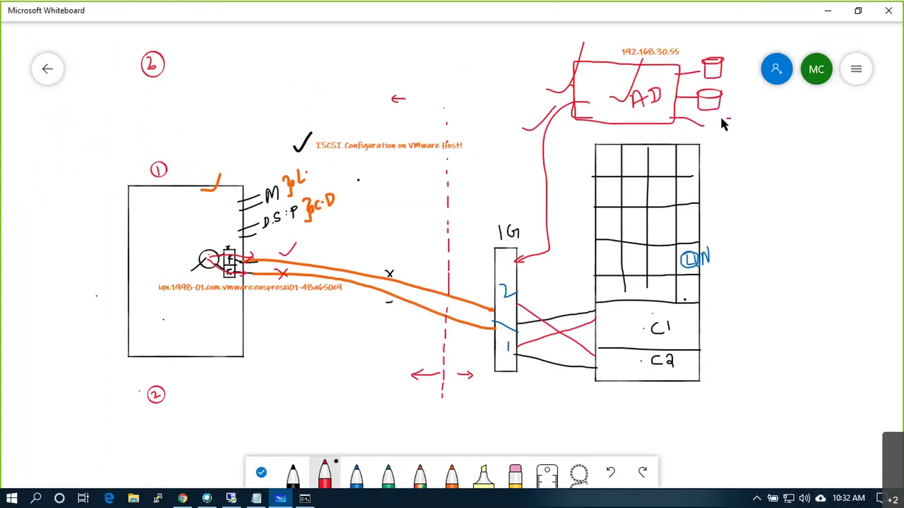
mouse_move(720, 121)
left_mouse_down()
mouse_move(709, 143)
mouse_move(730, 145)
mouse_move(733, 125)
left_mouse_up()
mouse_move(730, 64)
left_mouse_down()
mouse_move(741, 70)
mouse_move(741, 96)
left_mouse_up()
left_click_drag(745, 87, 745, 89)
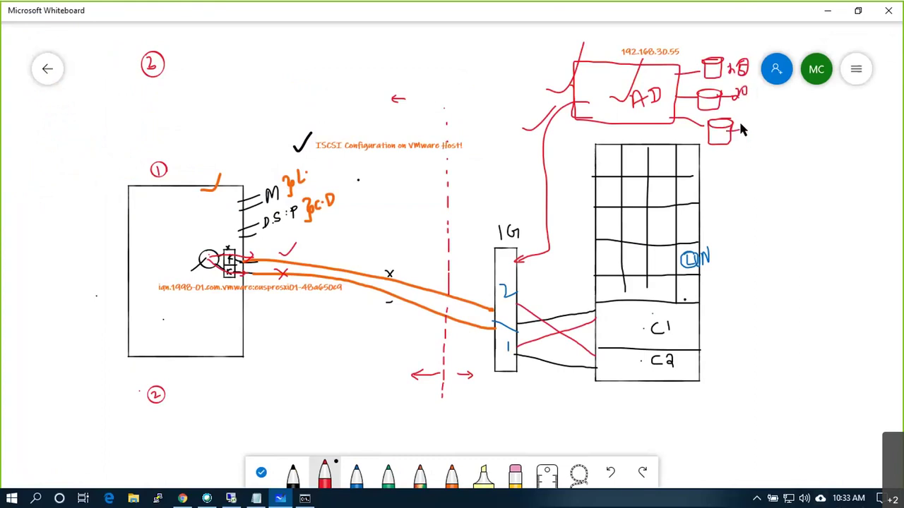
left_click_drag(751, 117, 750, 119)
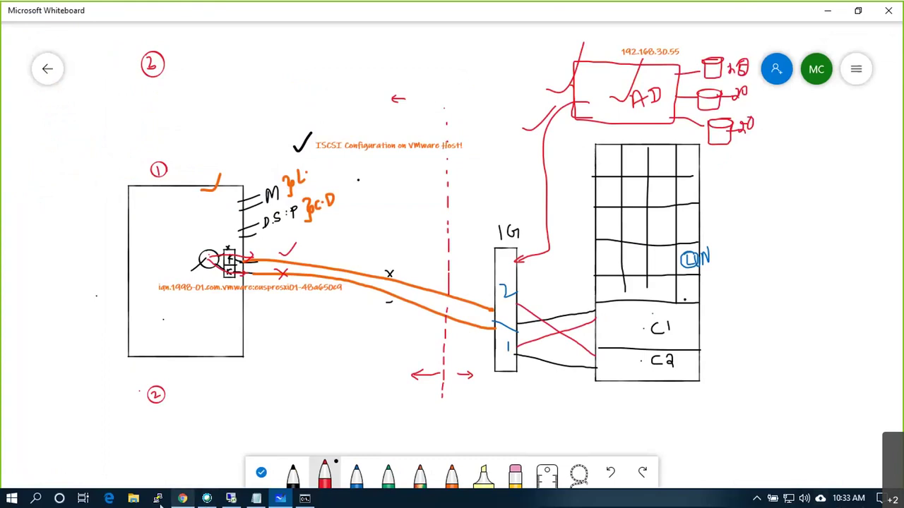
- Log in to the ESXi Host Client as root with the account password
left_click(182, 499)
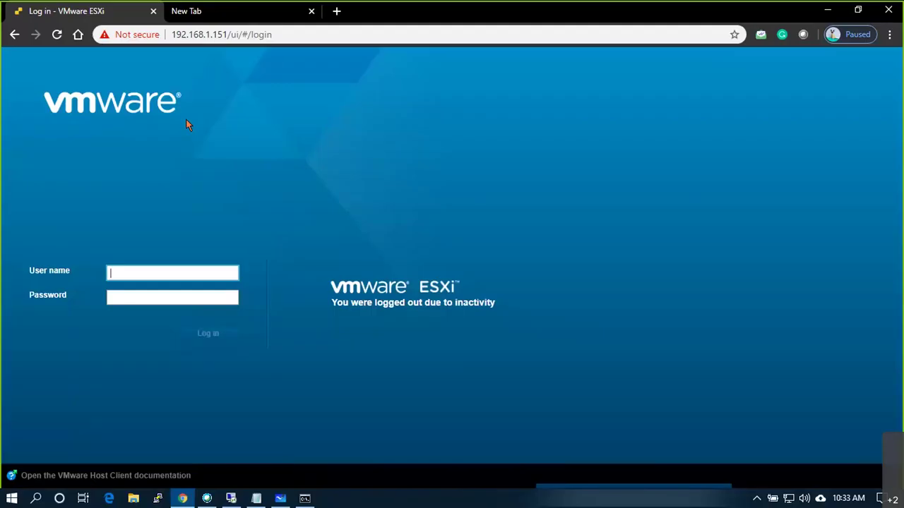
type("root")
key("Tab")
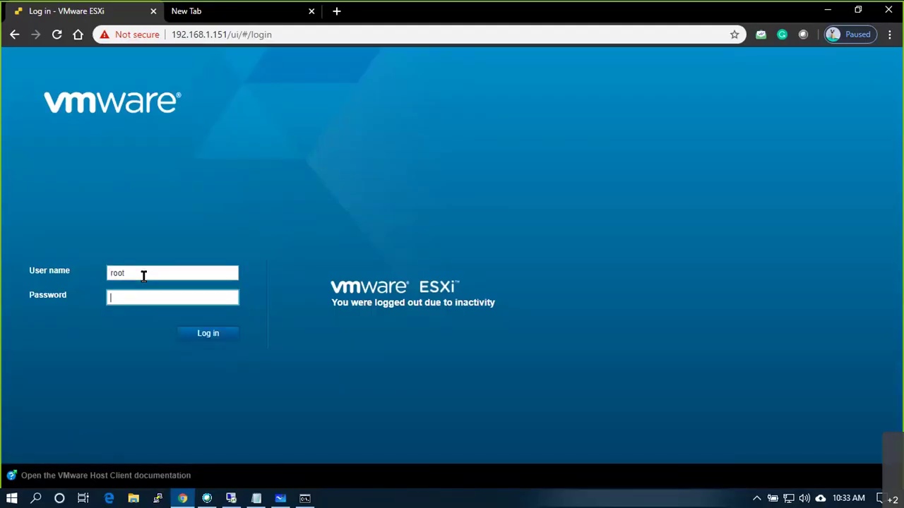
type("********")
key("Return")
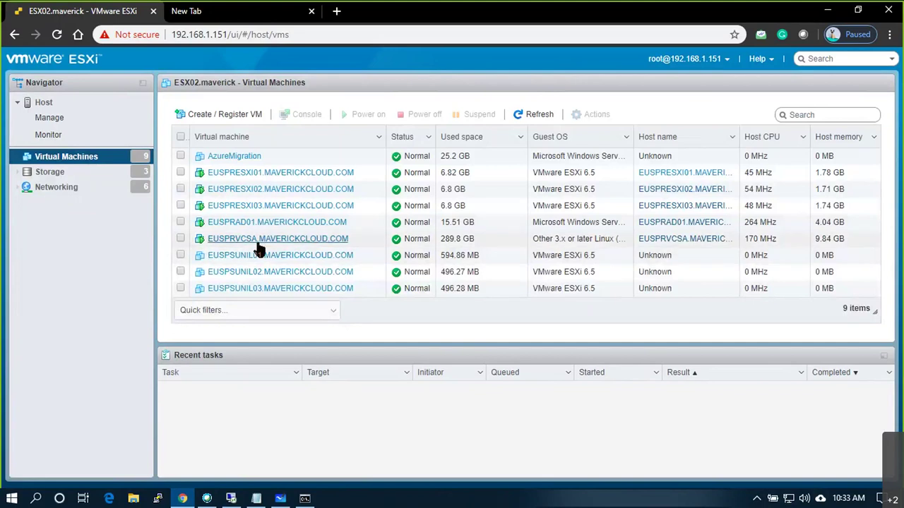
- Open the EUSPRAD01 virtual machine's Edit settings dialog
left_click(267, 223)
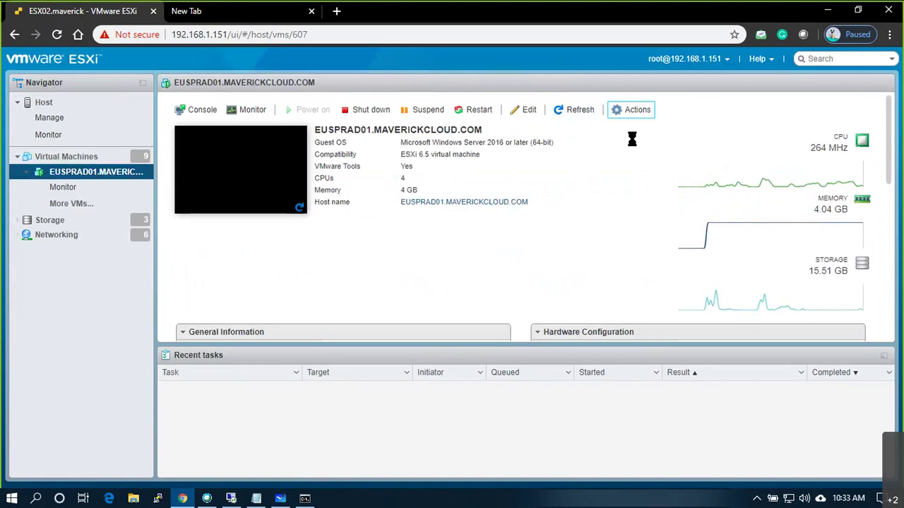
mouse_move(635, 144)
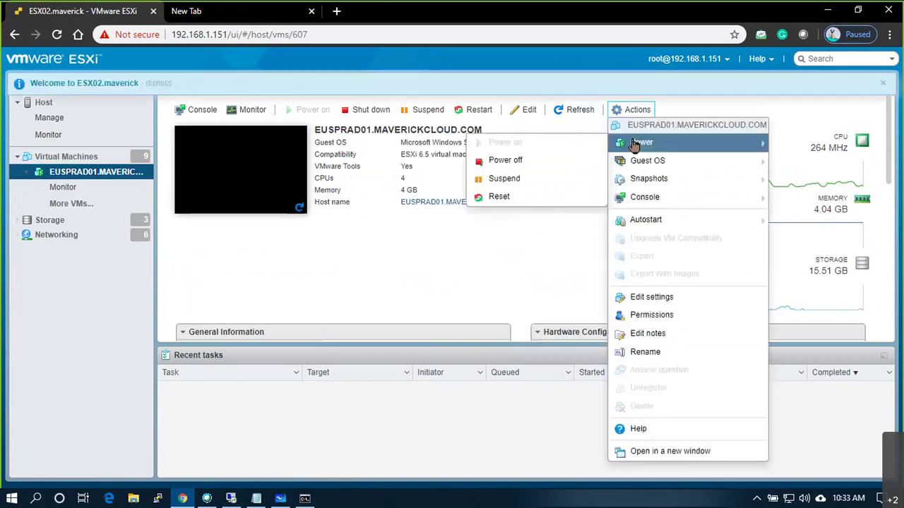
left_click(667, 308)
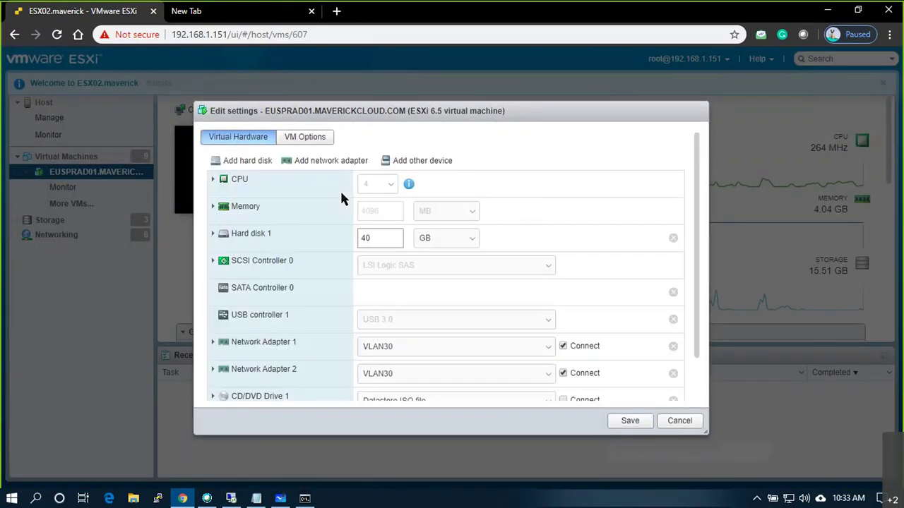
- Add a new standard hard disk of 20 GB with thin provisioning
left_click(248, 164)
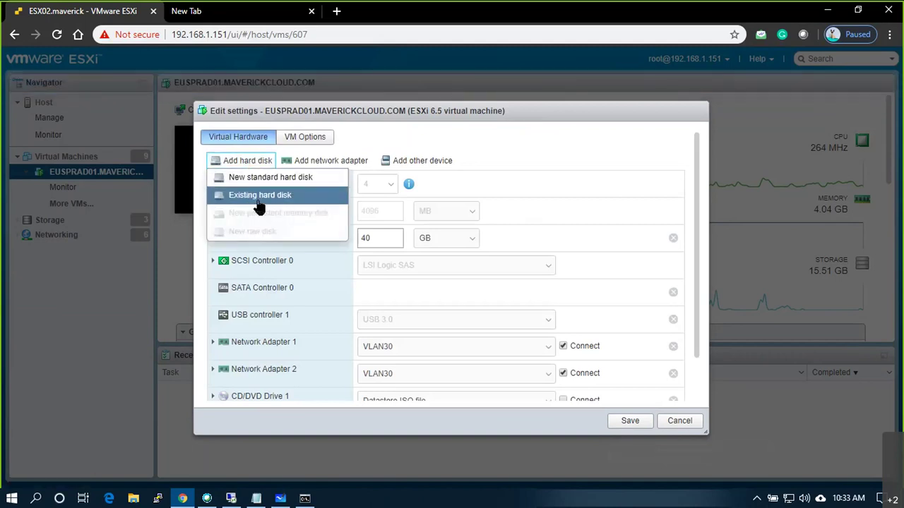
left_click(268, 183)
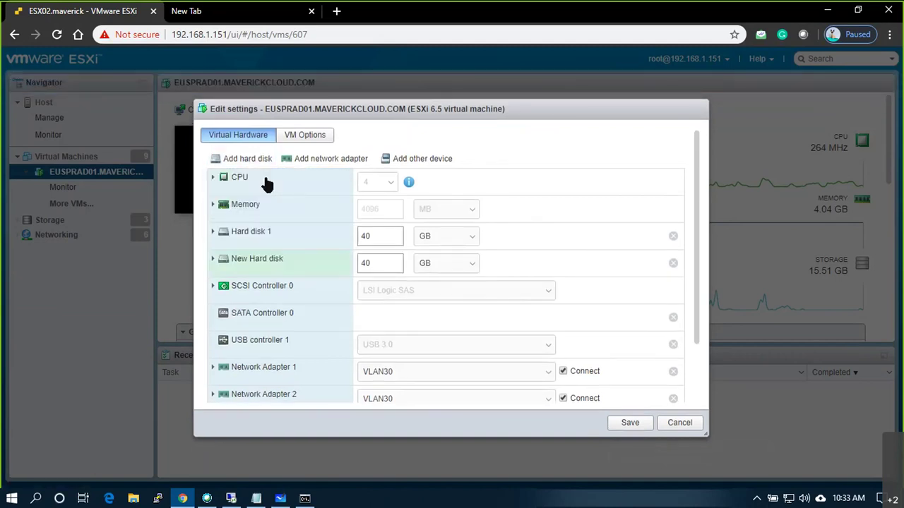
scroll(285, 221, "down", 3)
scroll(436, 334, "up", 3)
left_click(212, 259)
double_click(357, 267)
type("20")
left_click(361, 342)
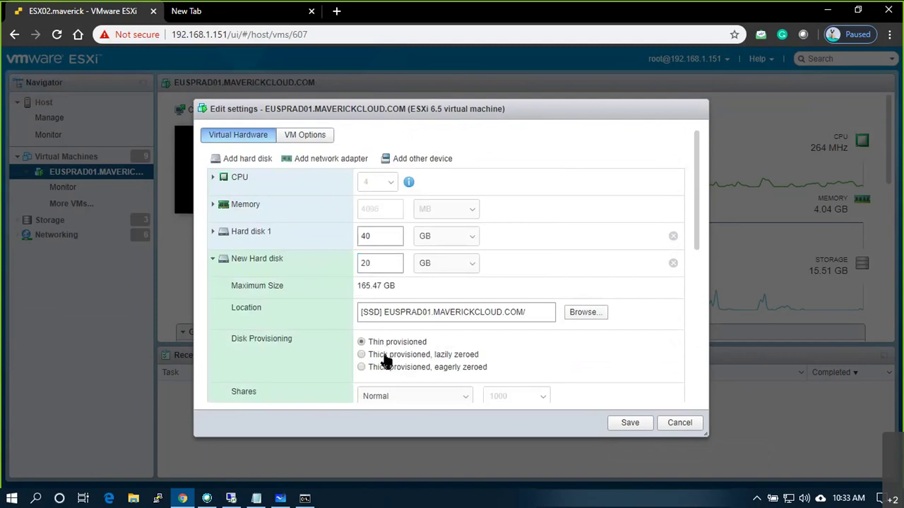
- Add a second new 20 GB thin-provisioned hard disk
left_click(244, 158)
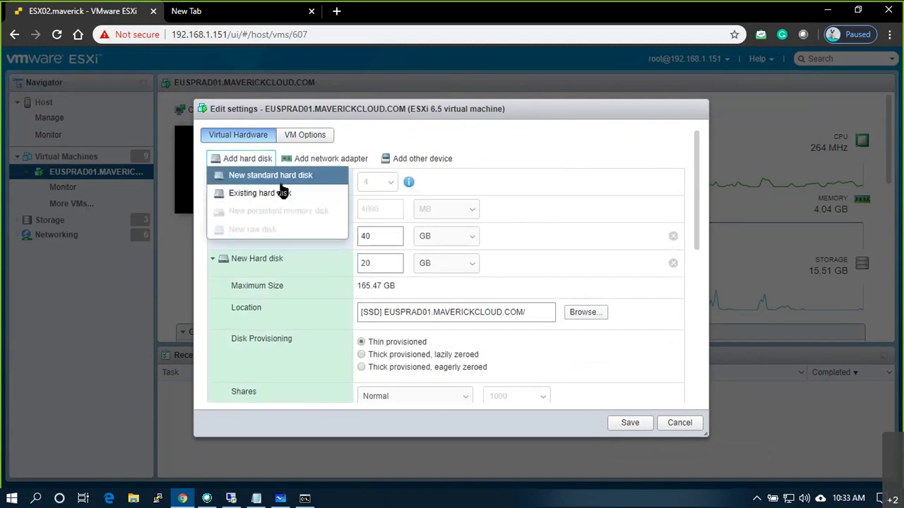
left_click(272, 176)
scroll(396, 352, "down", 4)
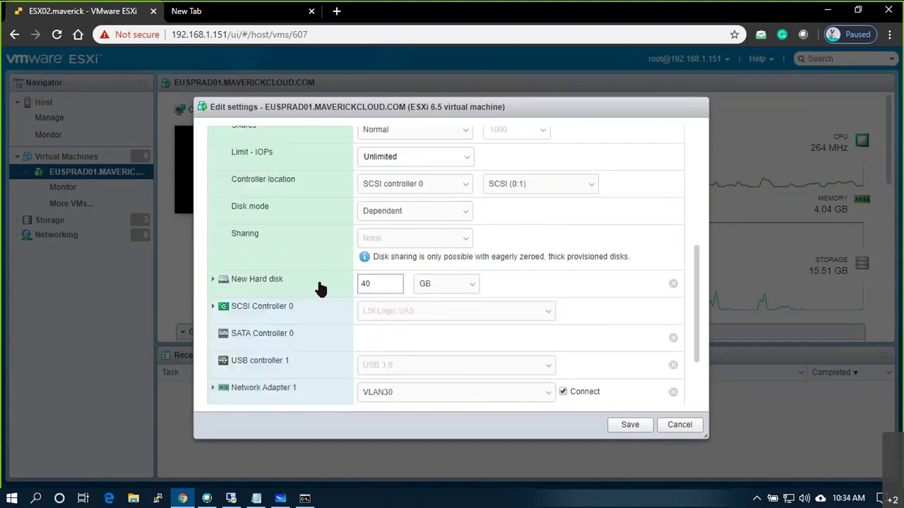
left_click(214, 281)
left_click(381, 288)
key("BackSpace")
key("BackSpace")
type("20")
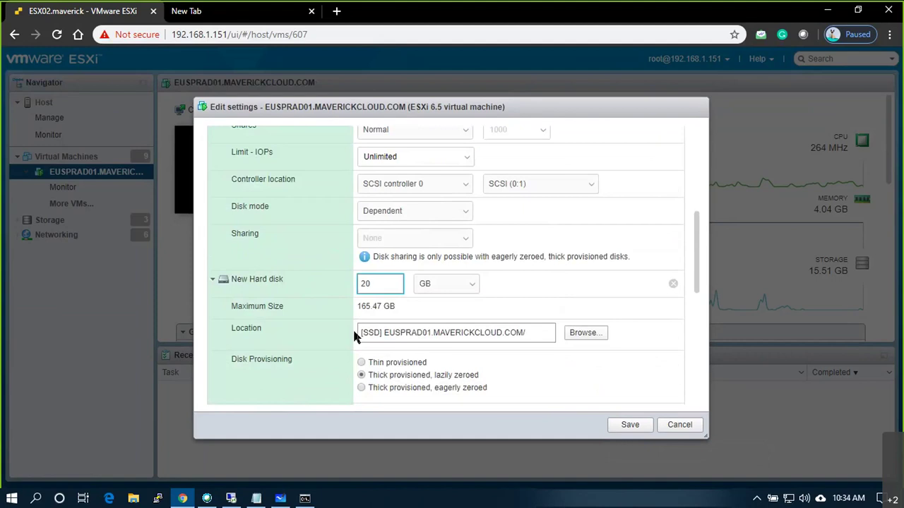
left_click(369, 361)
left_click(213, 280)
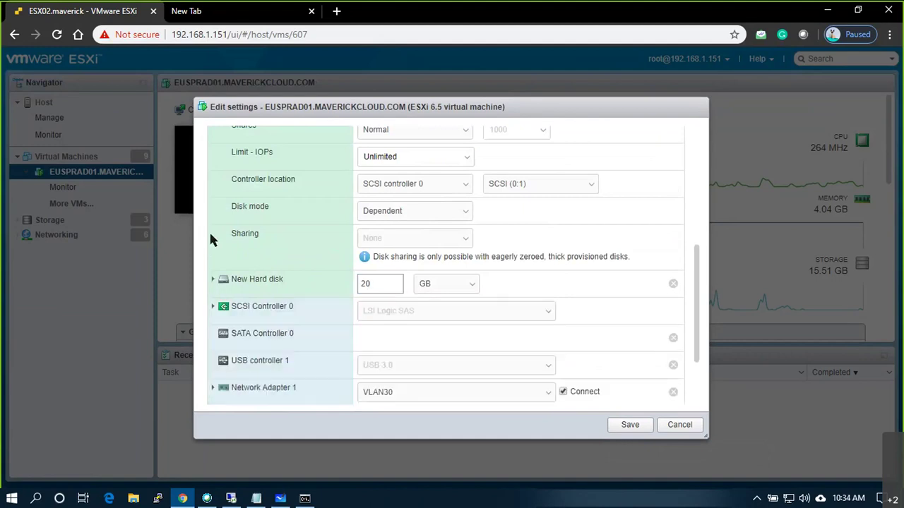
scroll(215, 205, "up", 3)
left_click(213, 192)
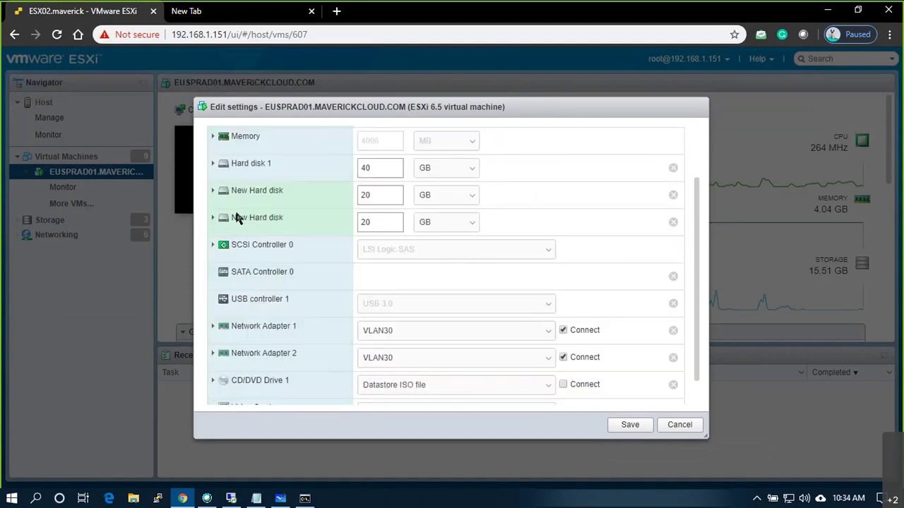
scroll(233, 163, "up", 2)
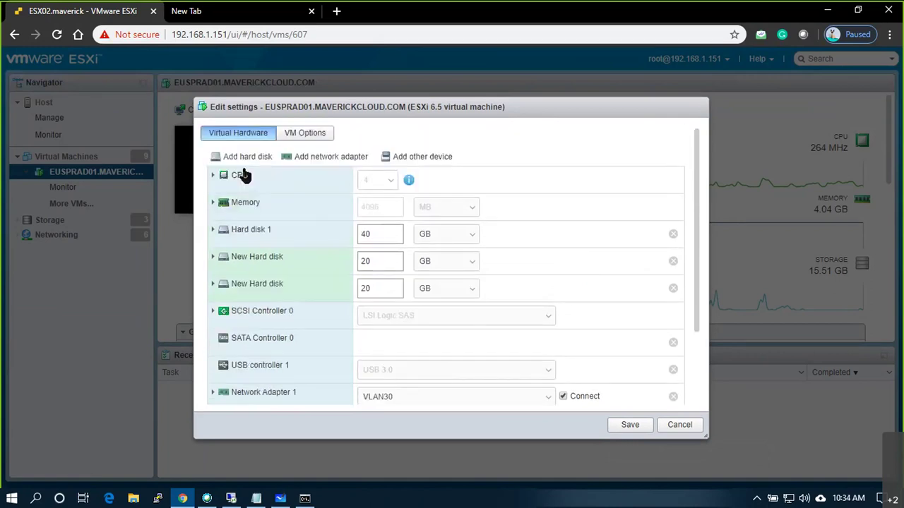
- Add a third 20 GB hard disk and save the VM configuration
left_click(249, 156)
left_click(286, 175)
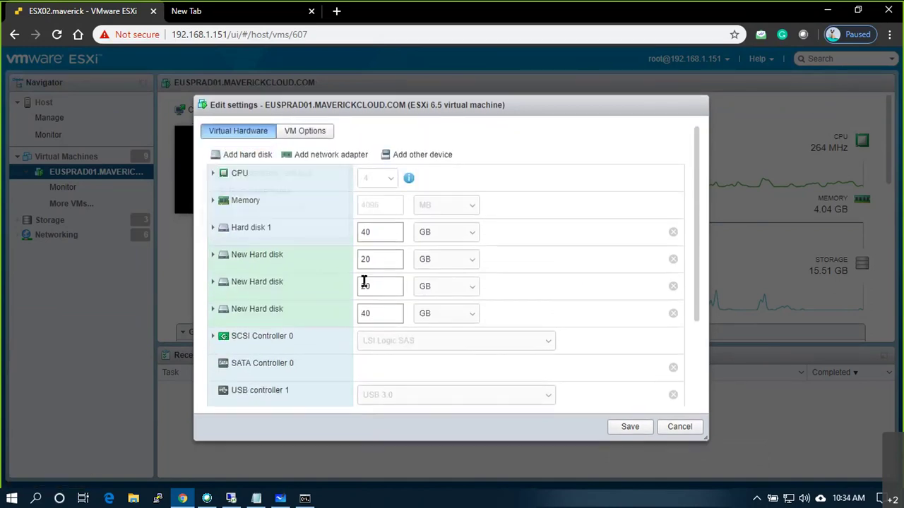
left_click_drag(395, 313, 322, 320)
type("20")
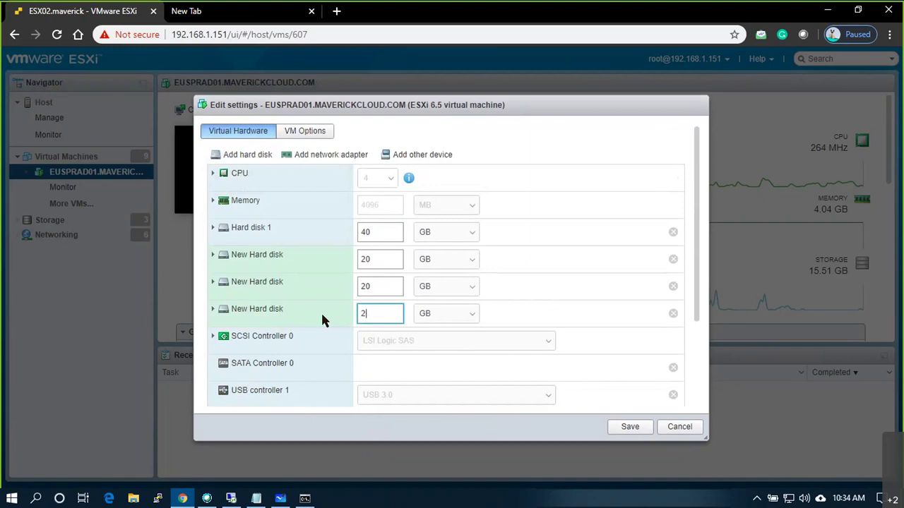
left_click(212, 312)
left_click(625, 431)
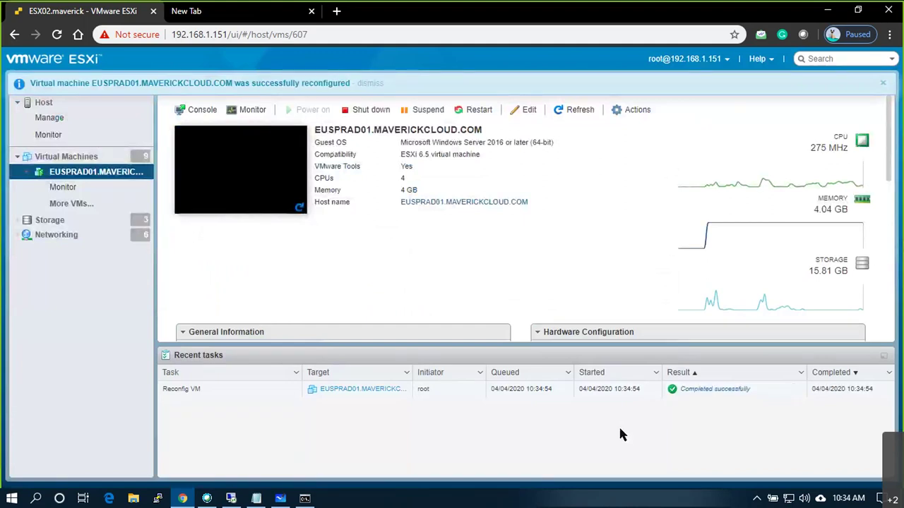
left_click(230, 499)
- Open Disk Management from the Win+X menu and maximize it
left_click(228, 329)
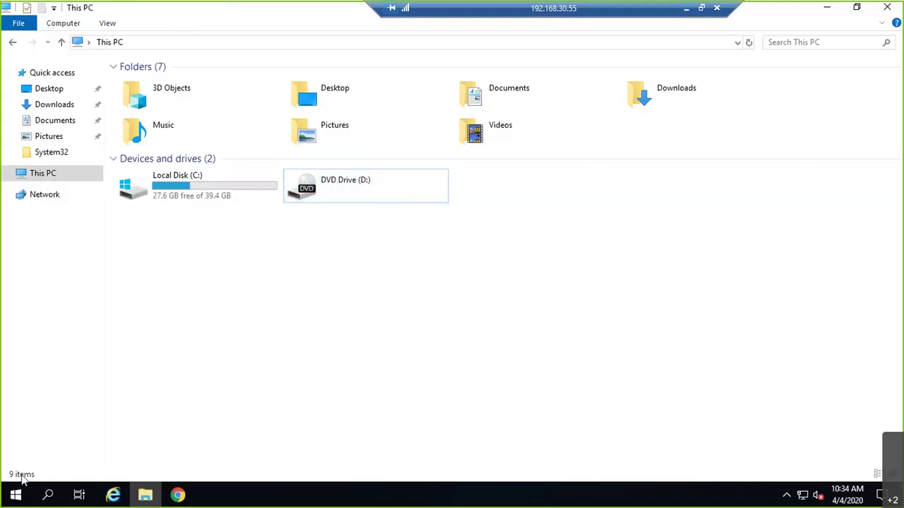
right_click(14, 494)
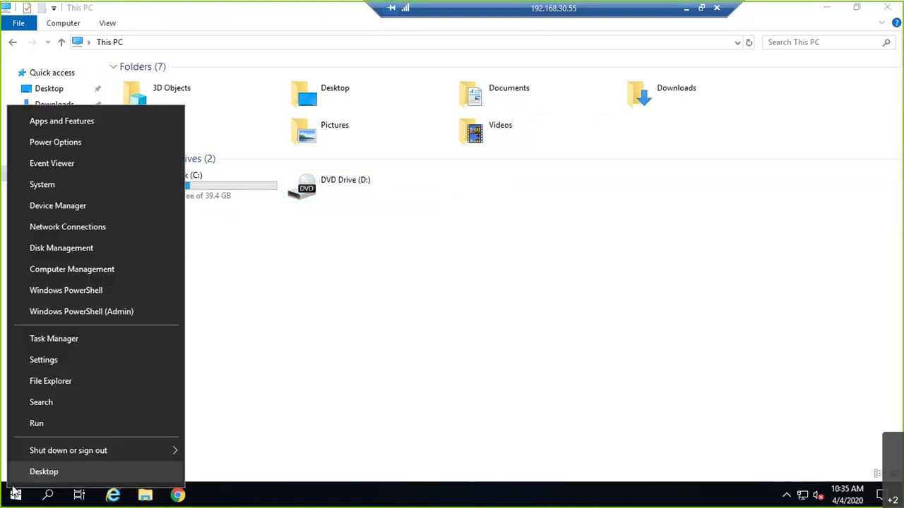
left_click(65, 250)
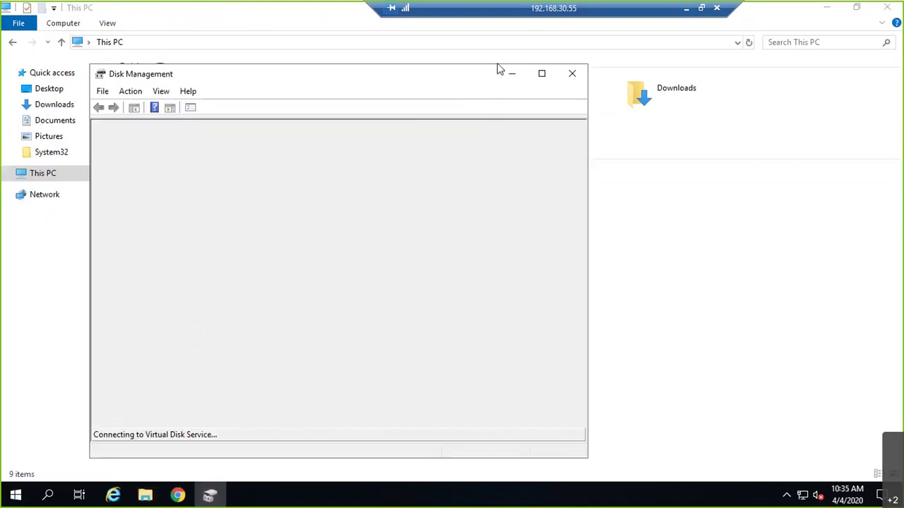
left_click(541, 73)
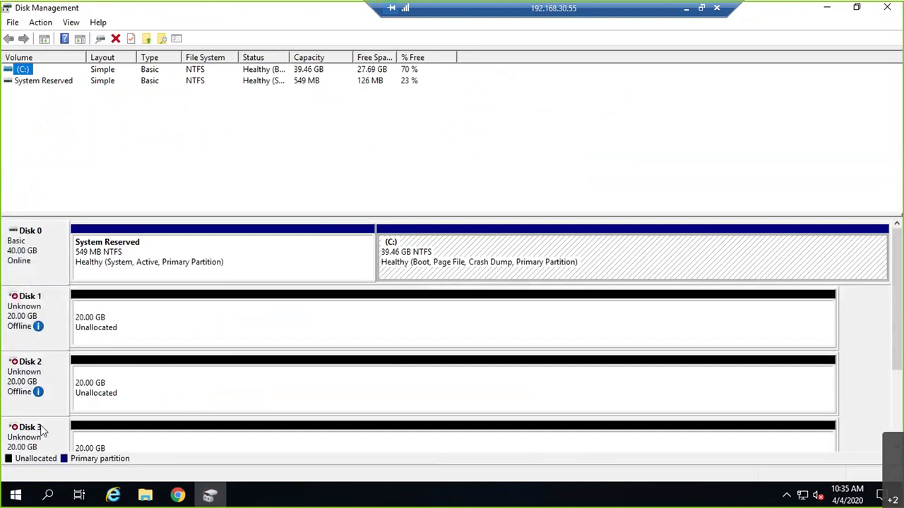
- Bring Disks 1, 2 and 3 online
right_click(26, 314)
left_click(42, 324)
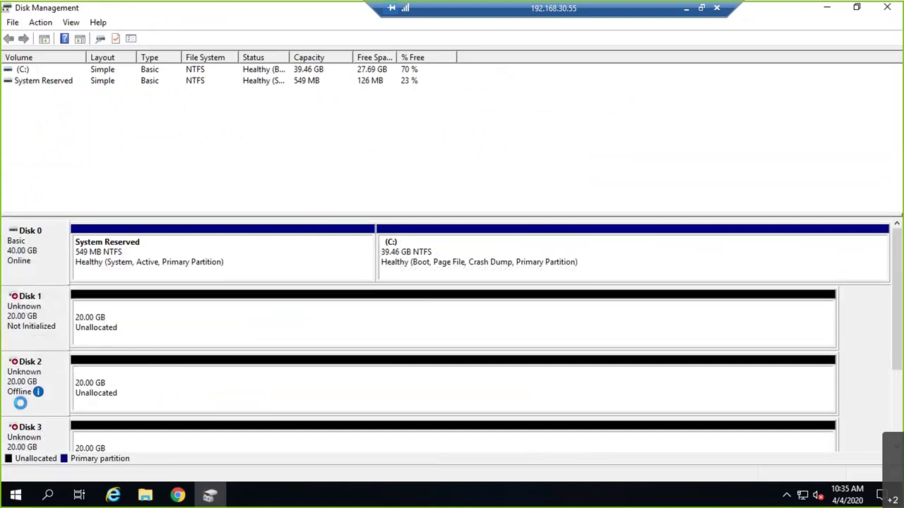
right_click(35, 387)
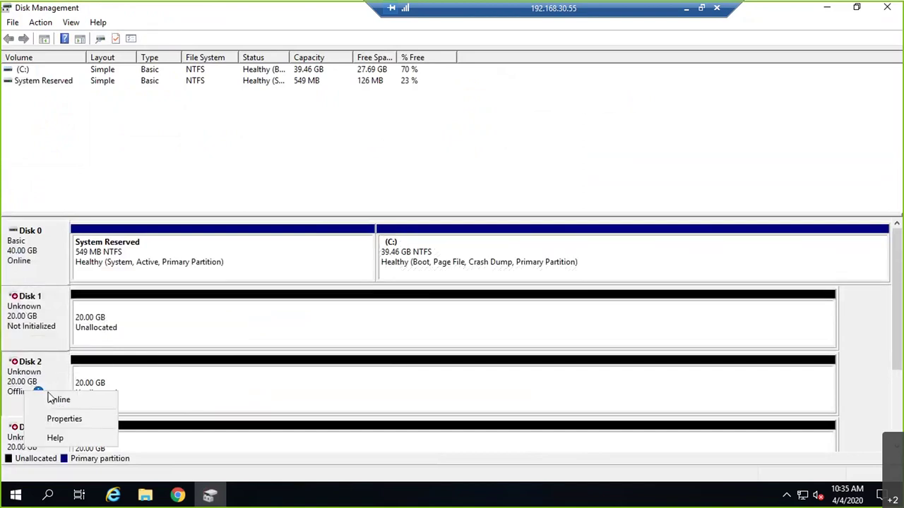
left_click(48, 400)
right_click(18, 439)
left_click(41, 394)
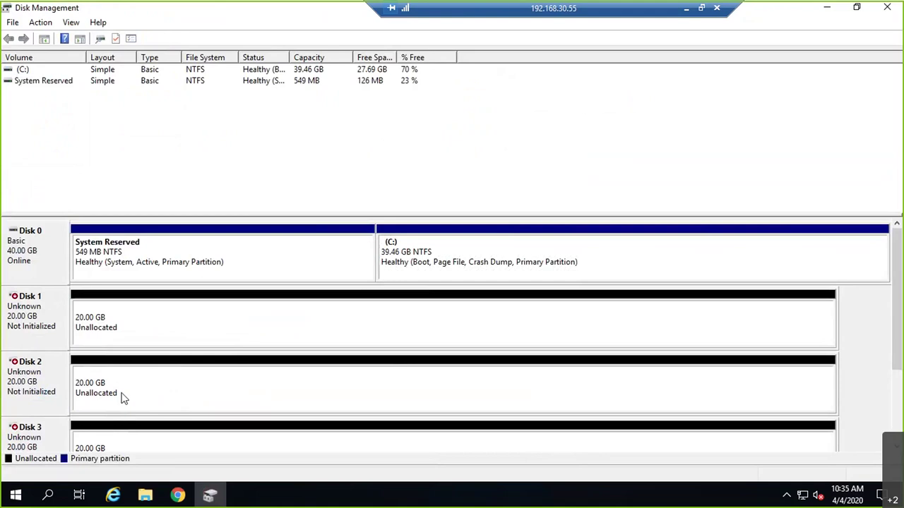
- Initialize Disks 1–3 with the MBR partition style
right_click(130, 325)
right_click(60, 315)
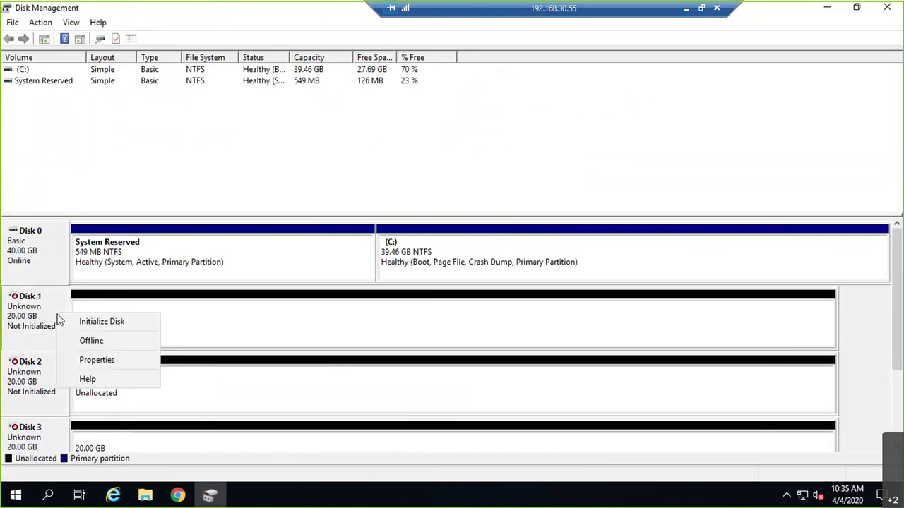
left_click(77, 323)
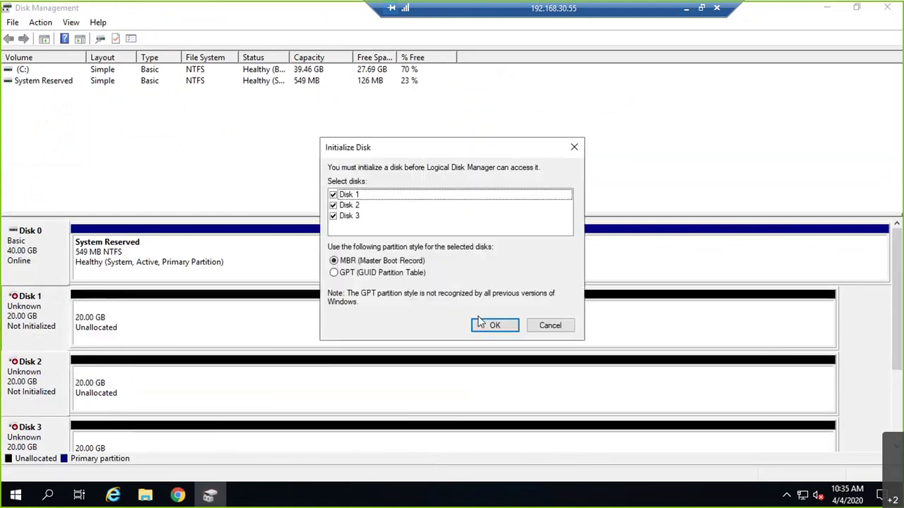
left_click(476, 321)
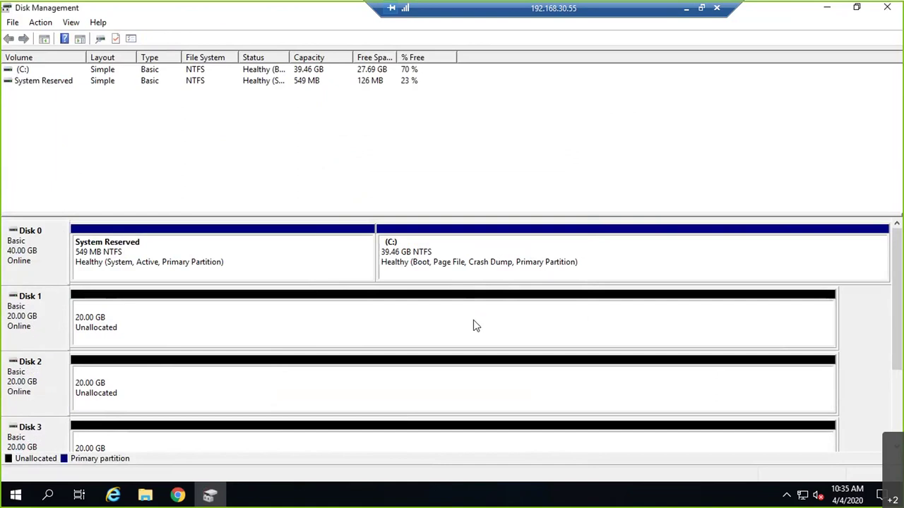
right_click(476, 325)
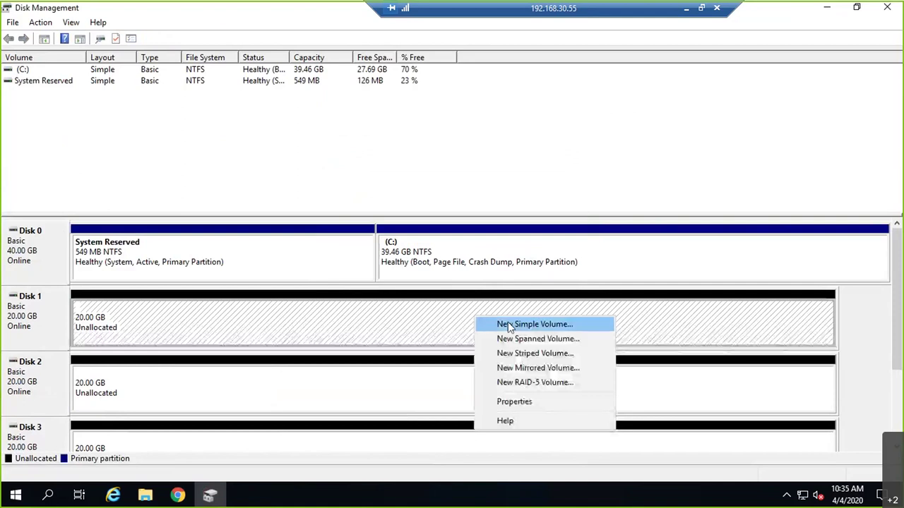
- Create default NTFS simple volumes E:, F: and G: on Disks 1–3, then close Disk Management
left_click(508, 325)
key("Return")
key("Return")
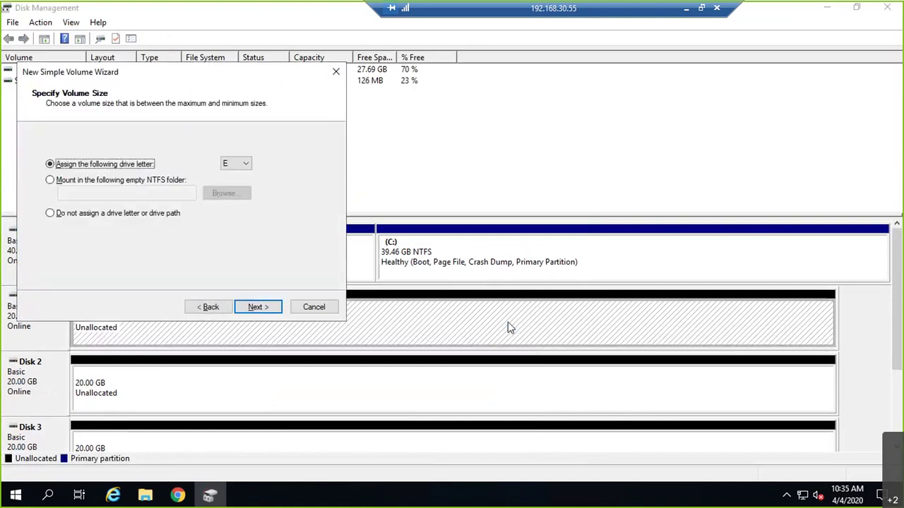
key("Return")
key("Return")
key("Return")
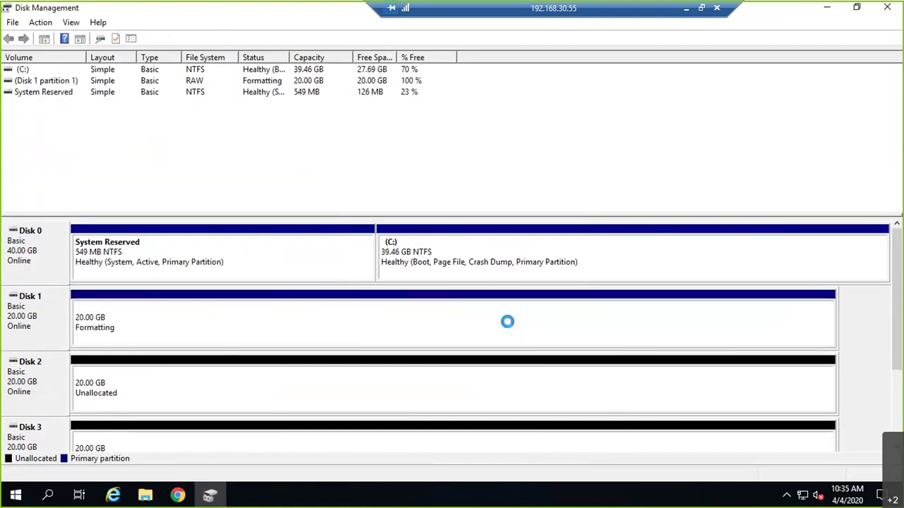
right_click(362, 387)
left_click(413, 275)
key("Return")
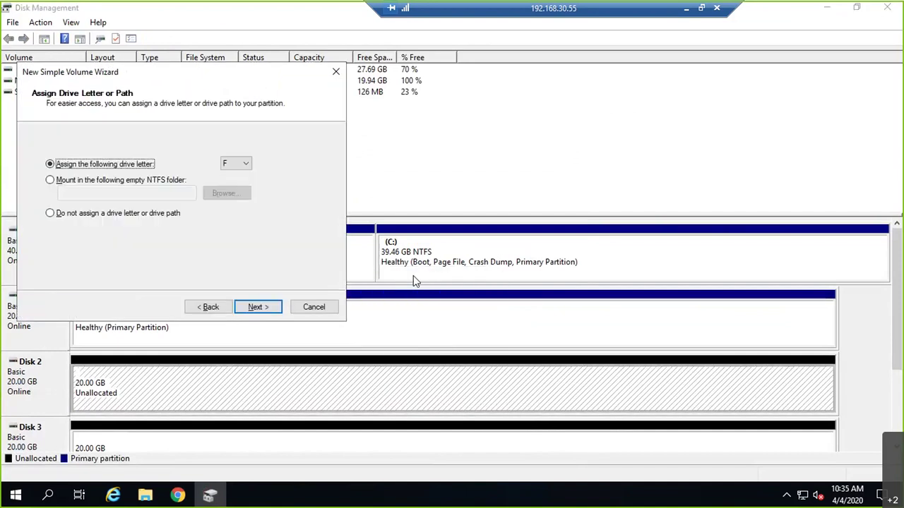
key("Return")
key("Return")
key("Return")
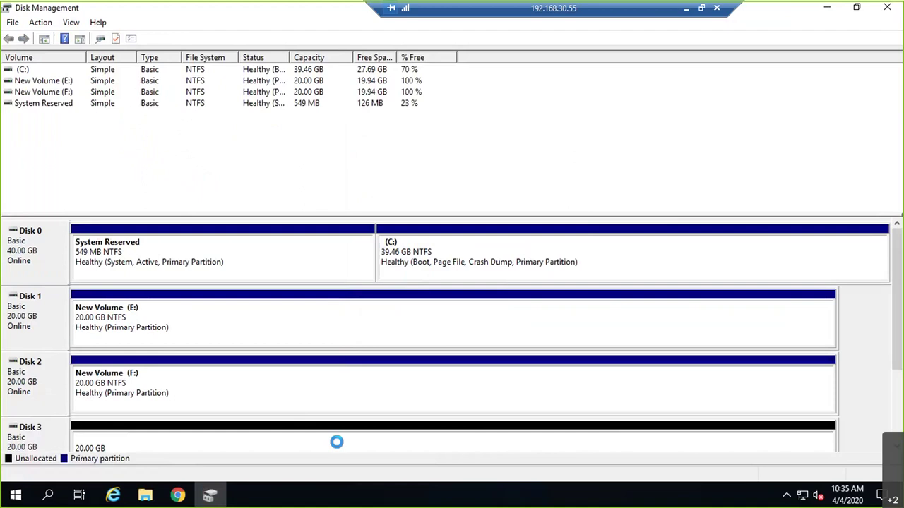
right_click(337, 442)
left_click(400, 337)
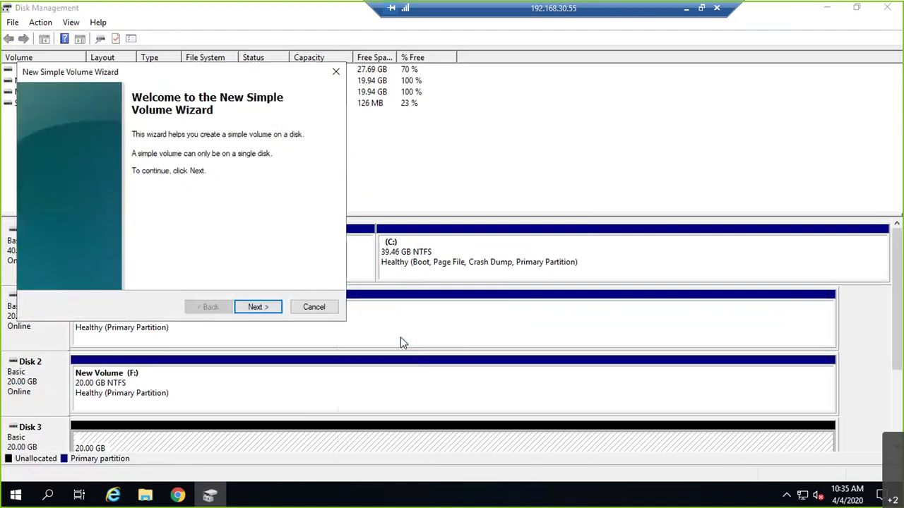
key("Return")
key("Return")
key("Return")
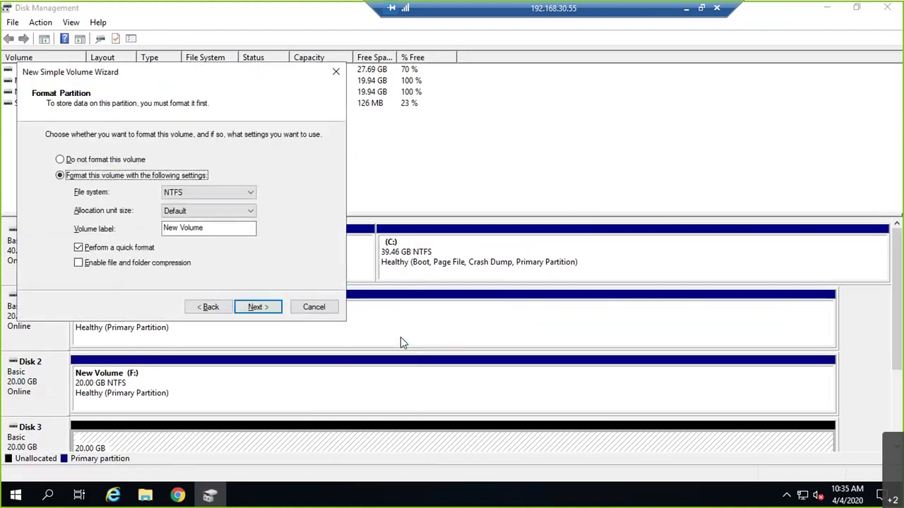
key("Return")
key("Return")
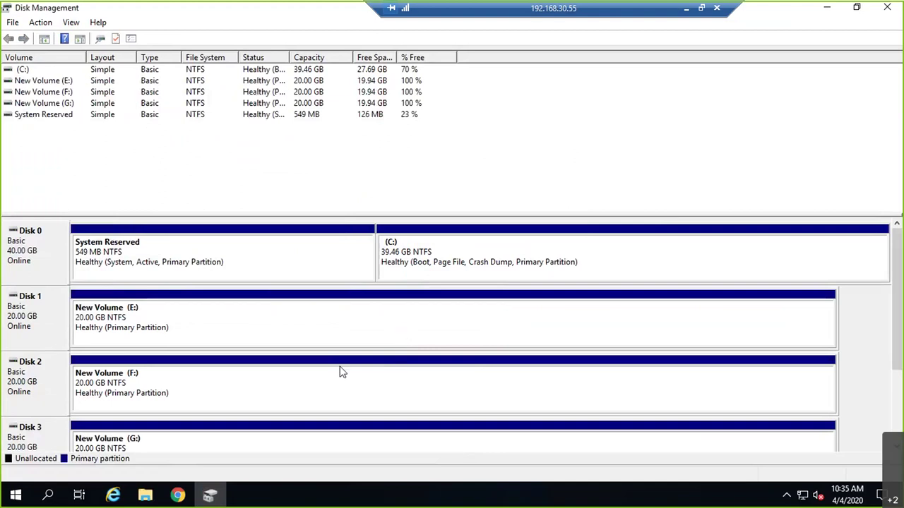
left_click(885, 10)
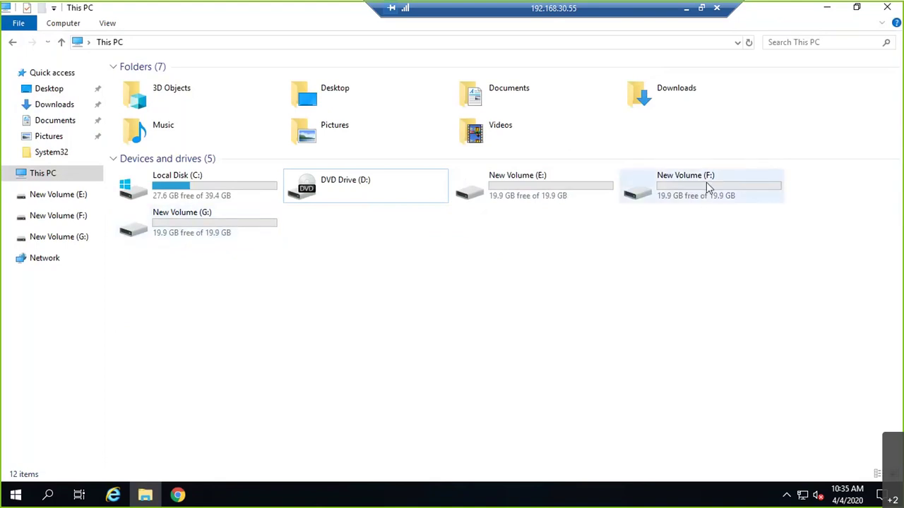
- On the whiteboard, draw an arrow to the disks and label it 'ISCSI Target Server'
left_click(685, 9)
left_click(282, 499)
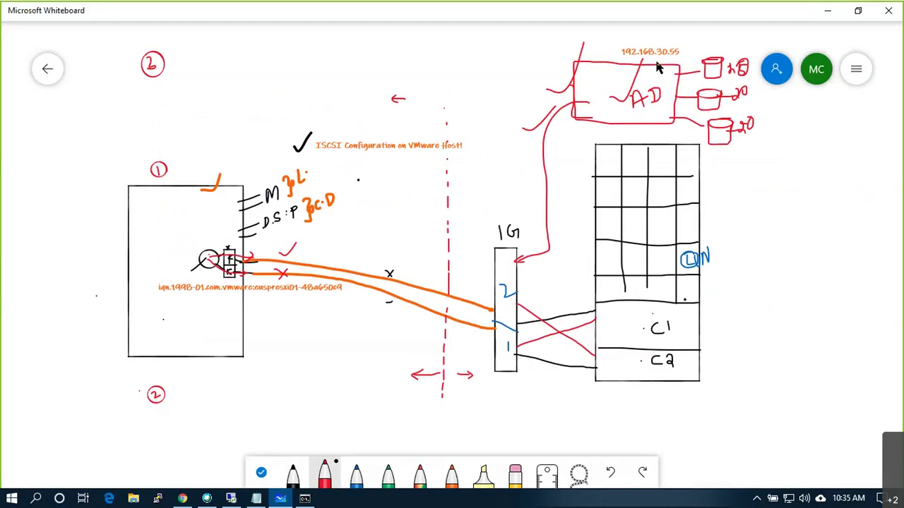
mouse_move(757, 176)
left_mouse_down()
mouse_move(760, 185)
mouse_move(755, 176)
left_mouse_up()
right_click(759, 205)
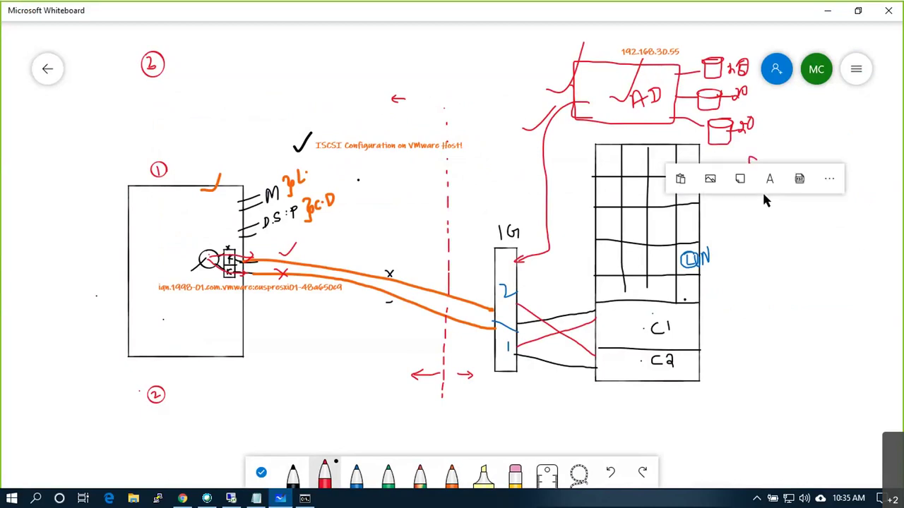
left_click(770, 179)
type("ISCSI")
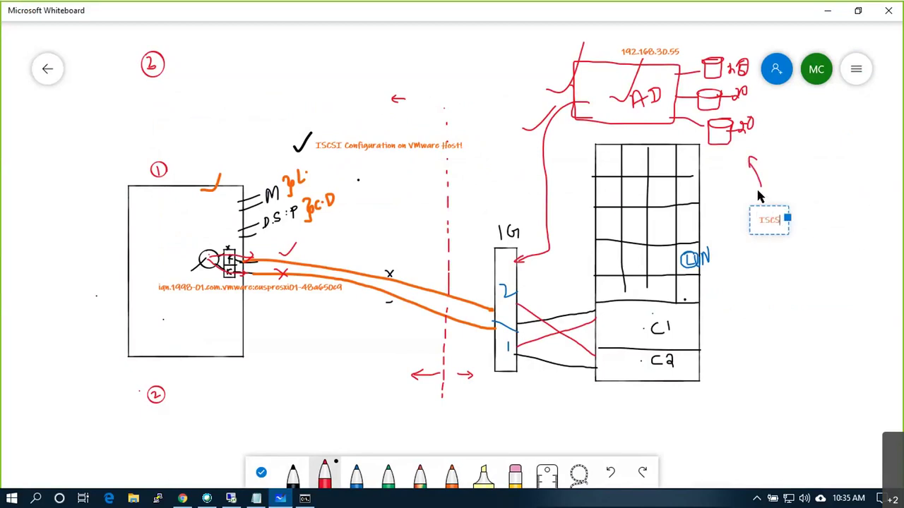
type(" Target Server")
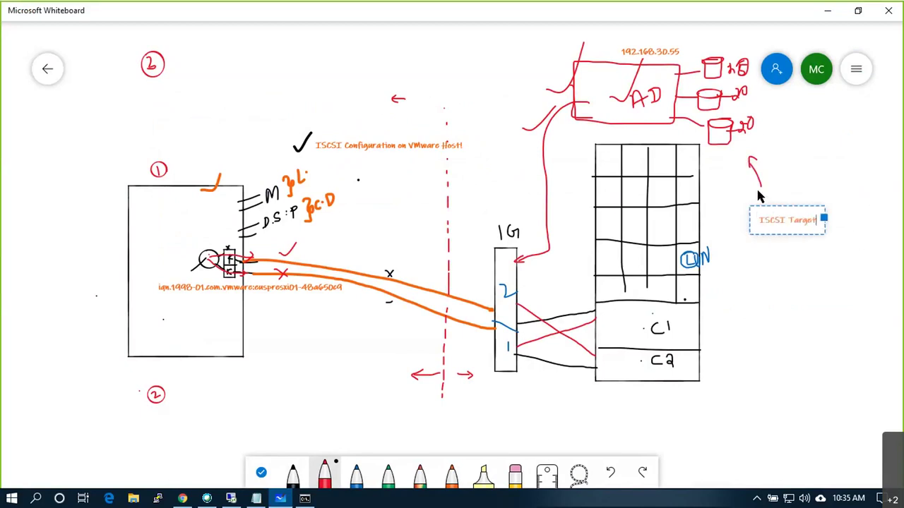
key("BackSpace")
key("BackSpace")
key("BackSpace")
key("BackSpace")
key("BackSpace")
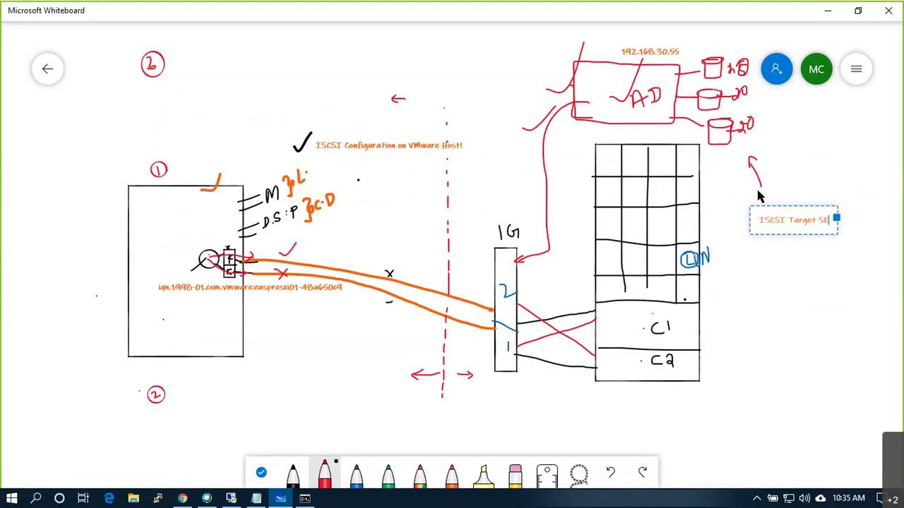
type("erver")
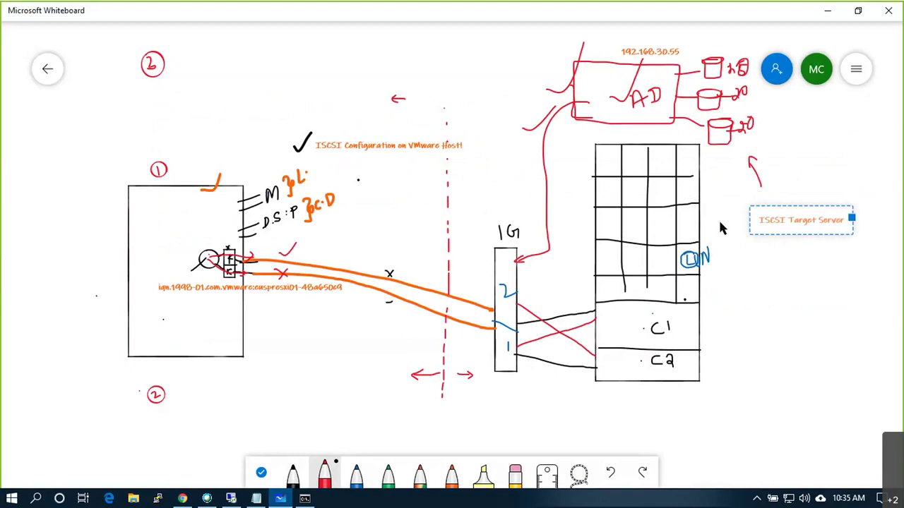
left_click(806, 304)
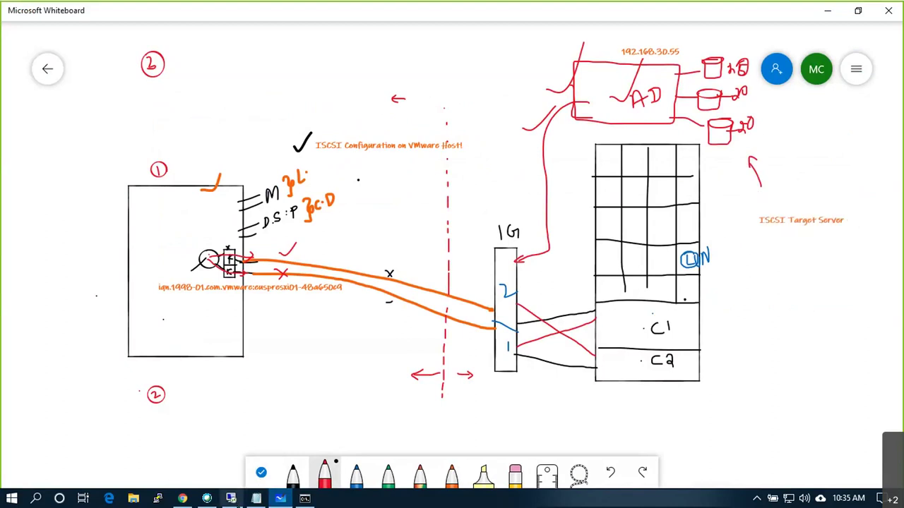
left_click(231, 499)
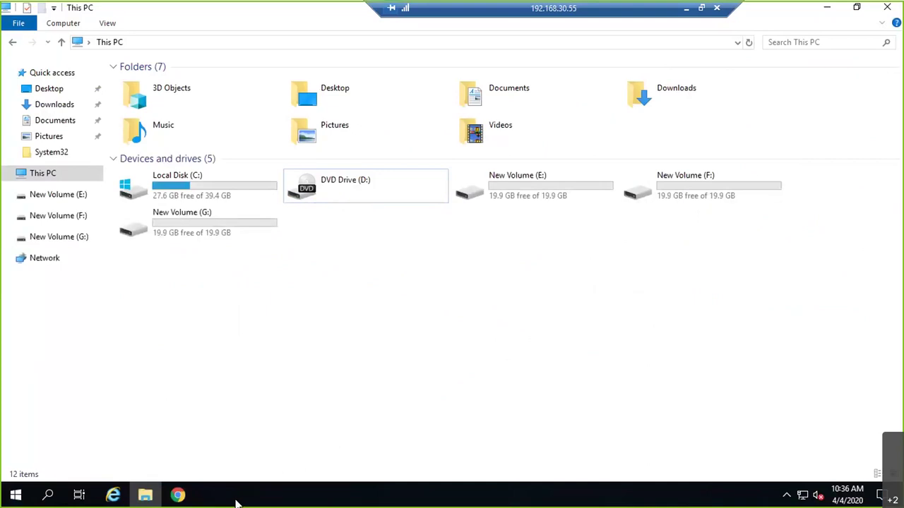
- Launch Server Manager and run Add Roles and Features with role-based installation on the local server
left_click(26, 499)
left_click(254, 149)
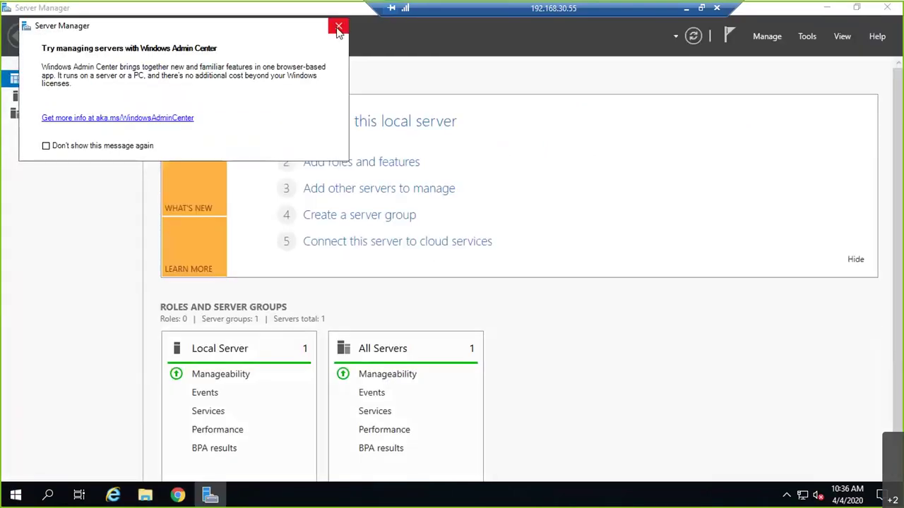
left_click(338, 28)
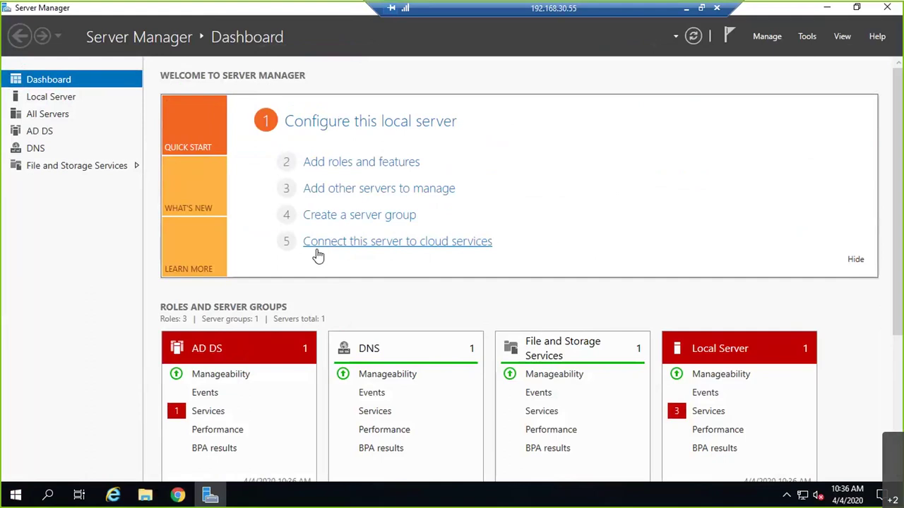
left_click(339, 163)
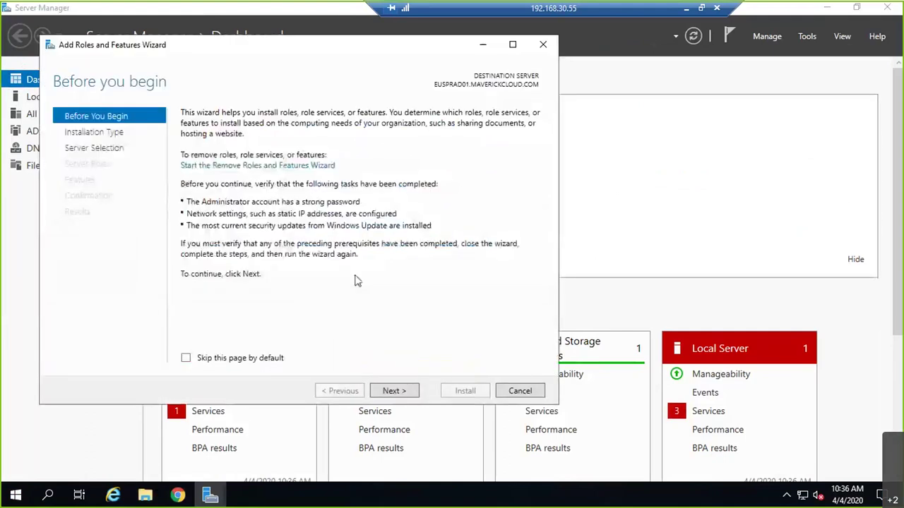
left_click(407, 397)
left_click(408, 398)
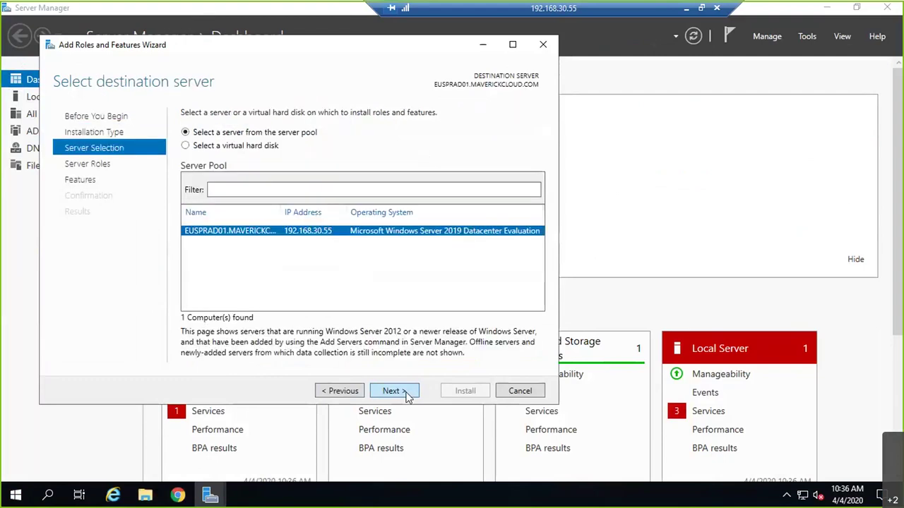
left_click(407, 396)
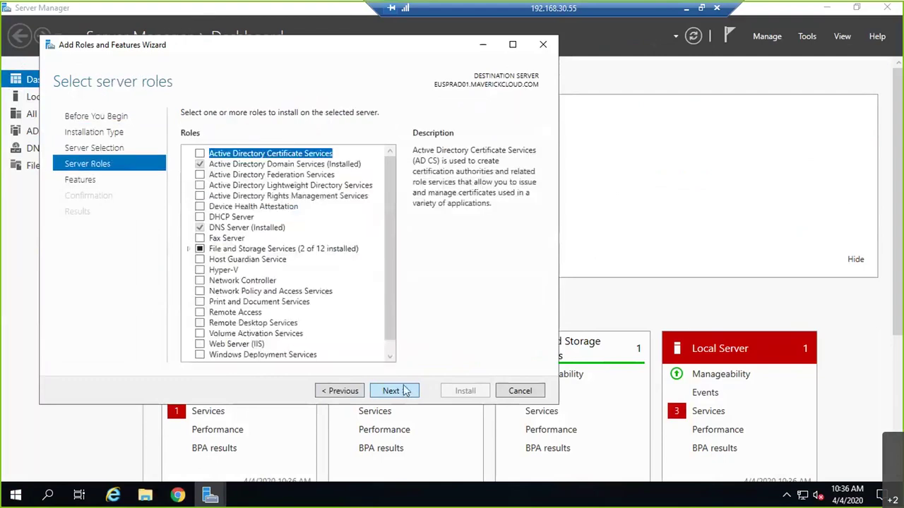
- Select iSCSI Target Server under File and iSCSI Services and install it
left_click(190, 250)
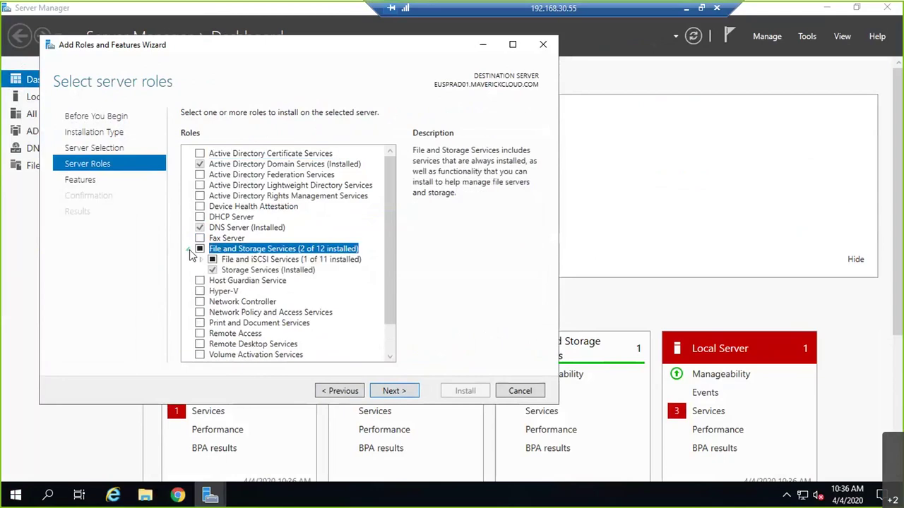
left_click(201, 260)
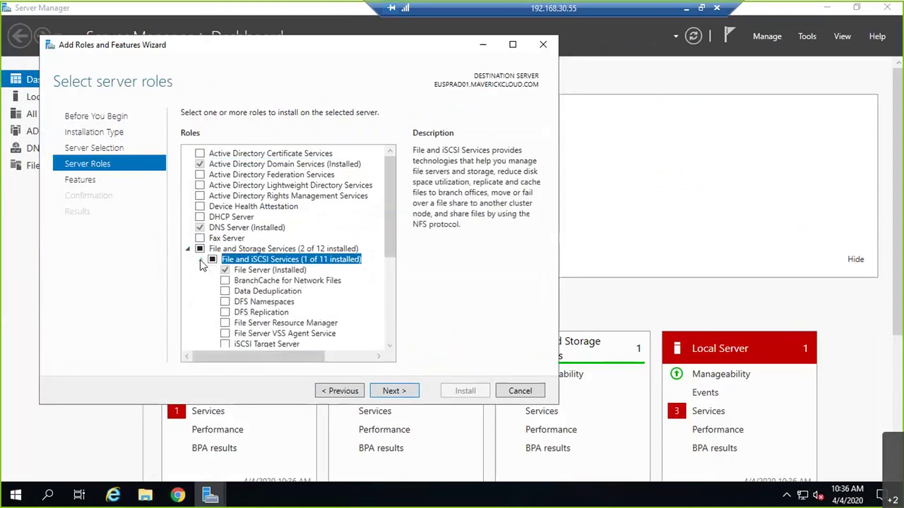
scroll(309, 308, "down", 2)
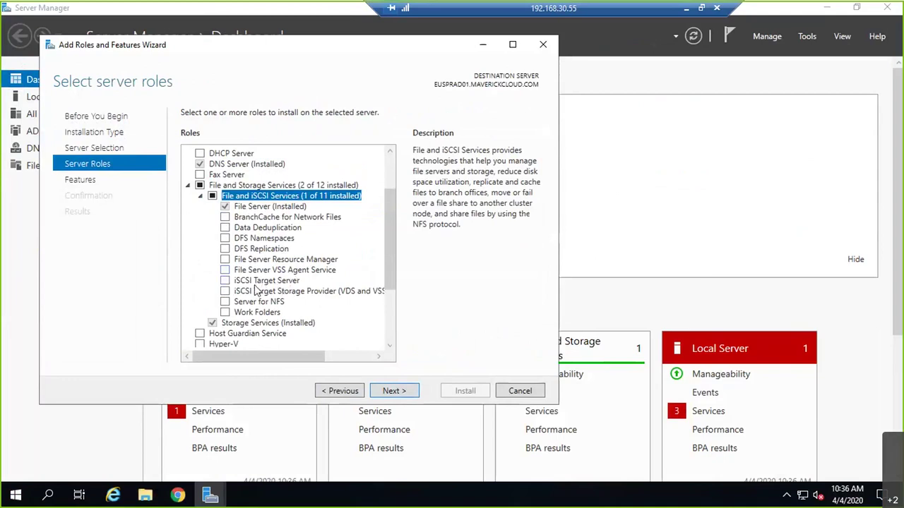
left_click(225, 280)
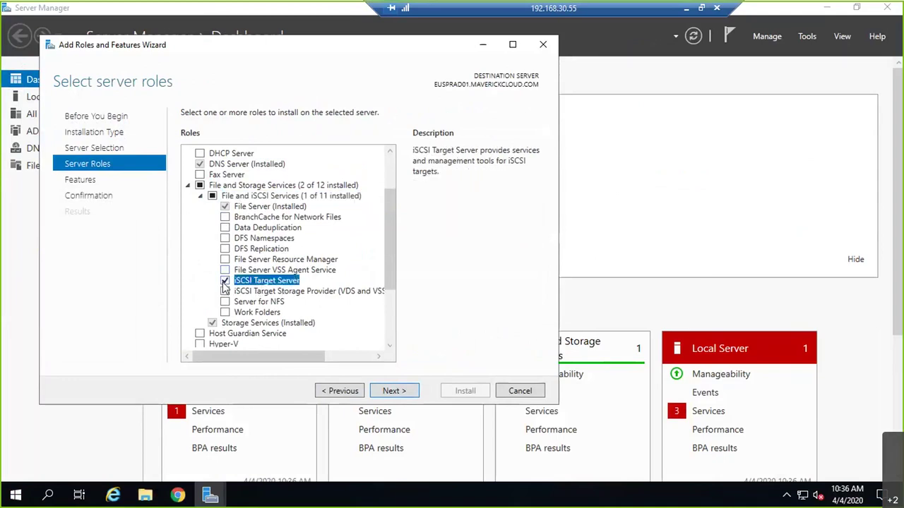
left_click(393, 392)
left_click(395, 391)
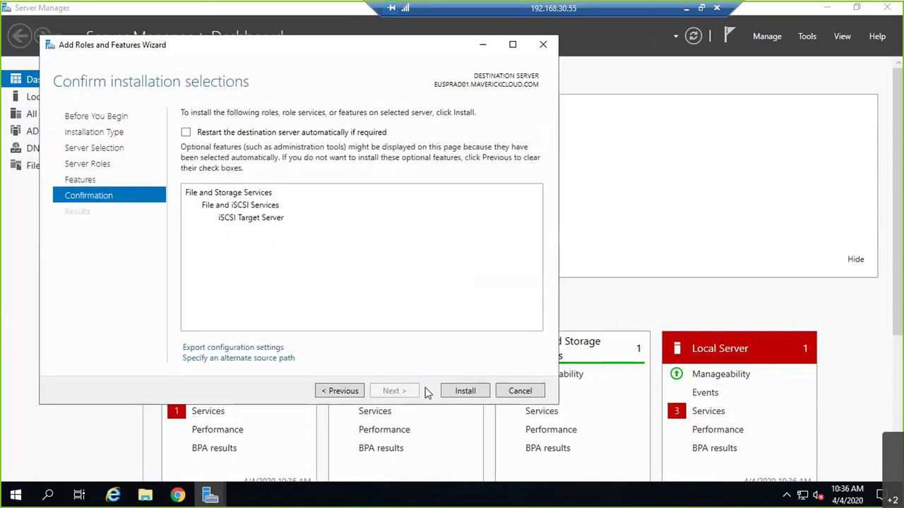
left_click(466, 391)
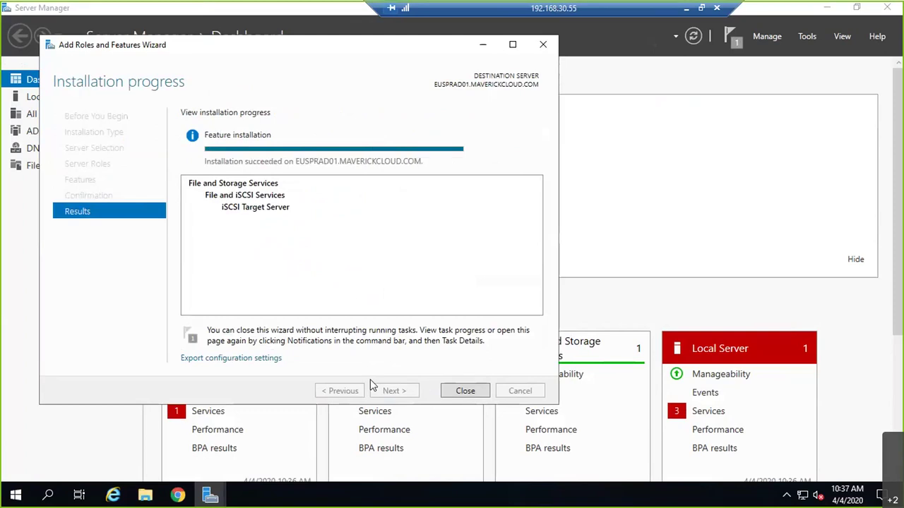
left_click(481, 394)
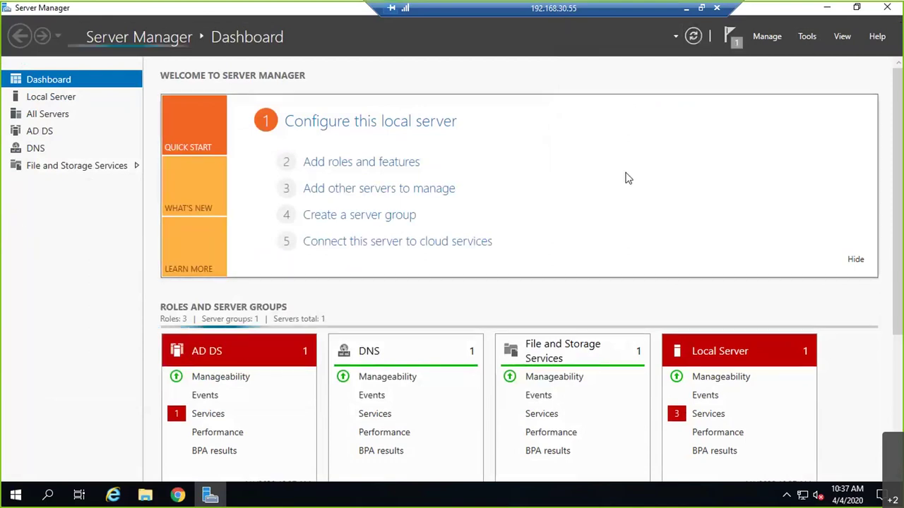
- View the iSCSI page under File and Storage Services, showing 0 virtual disks, then minimize the session
left_click(84, 168)
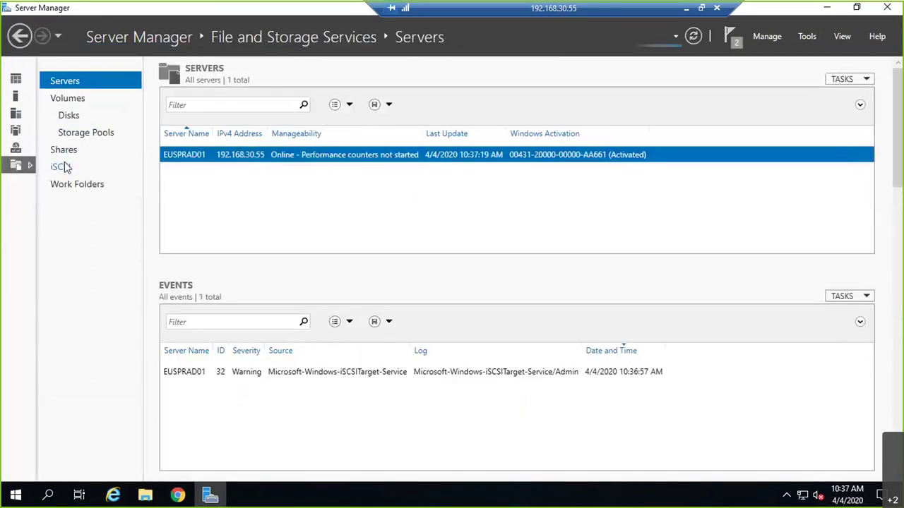
left_click(56, 169)
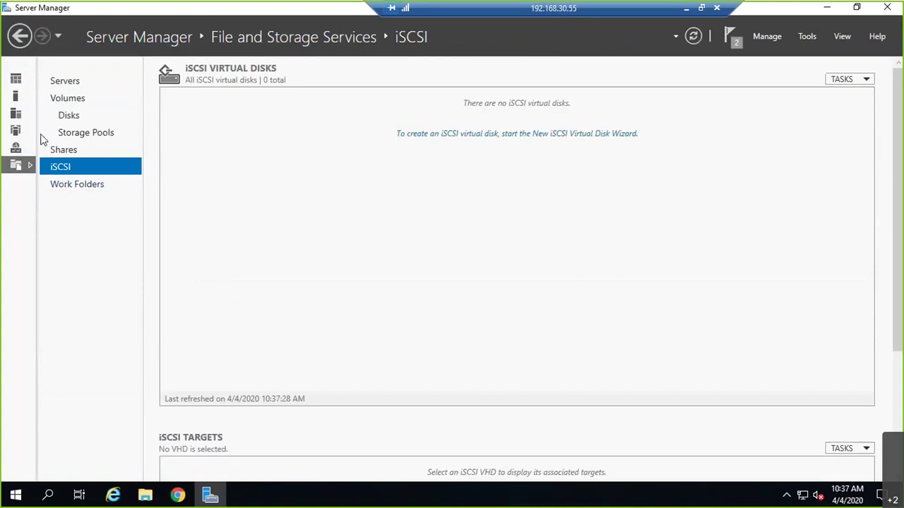
left_click(689, 8)
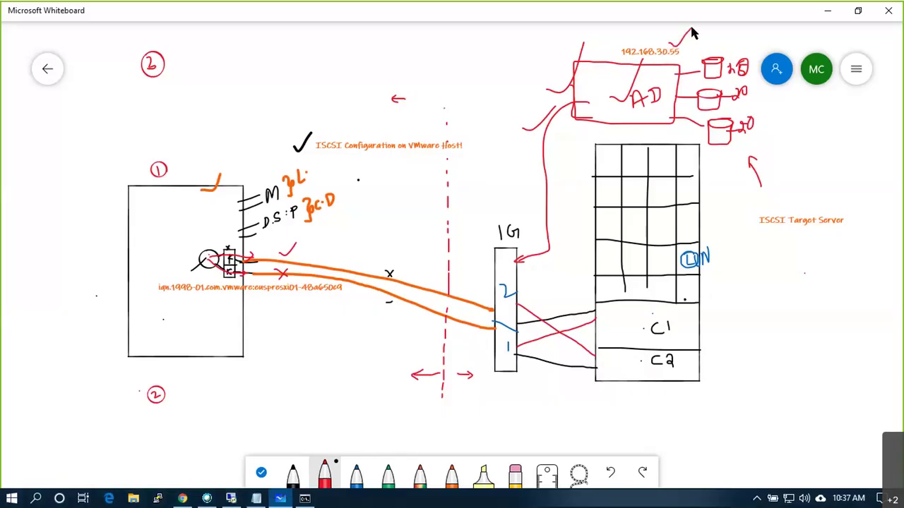
- Draw a red arrow beside the C1/C2 rows, write 30 55, and mark the host's adapter circle
left_click_drag(694, 331, 714, 345)
mouse_move(741, 339)
left_mouse_down()
mouse_move(758, 331)
mouse_move(753, 355)
left_mouse_up()
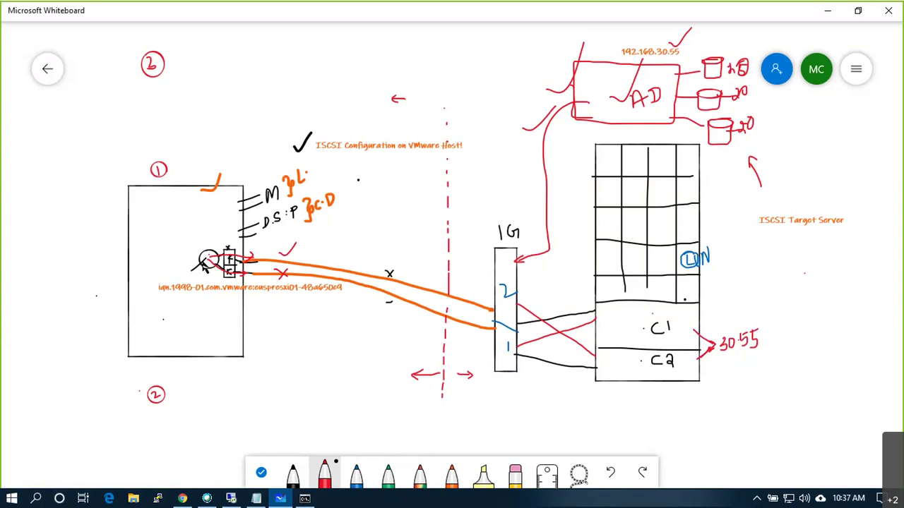
left_click_drag(207, 233, 207, 256)
left_click(239, 498)
- Open euspresxi01's iSCSI adapter vmhba65 and review its targets and network port bindings
left_click(178, 496)
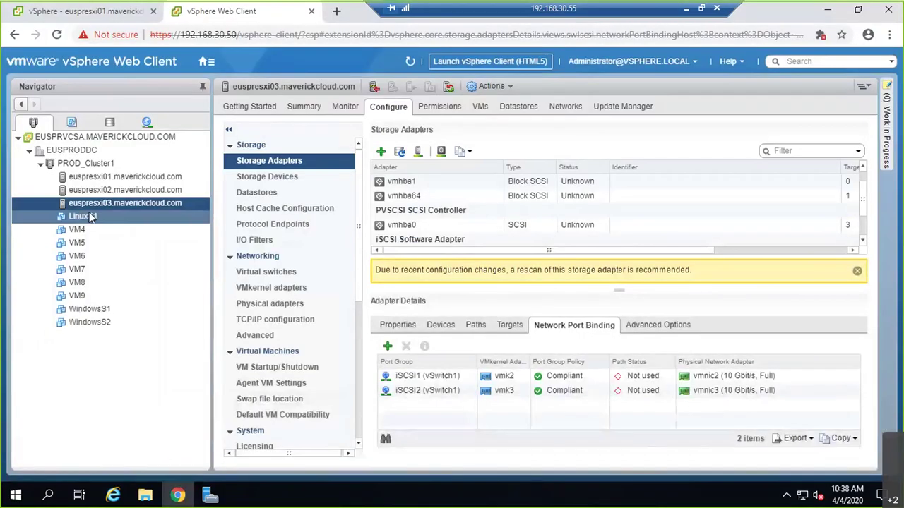
left_click(106, 177)
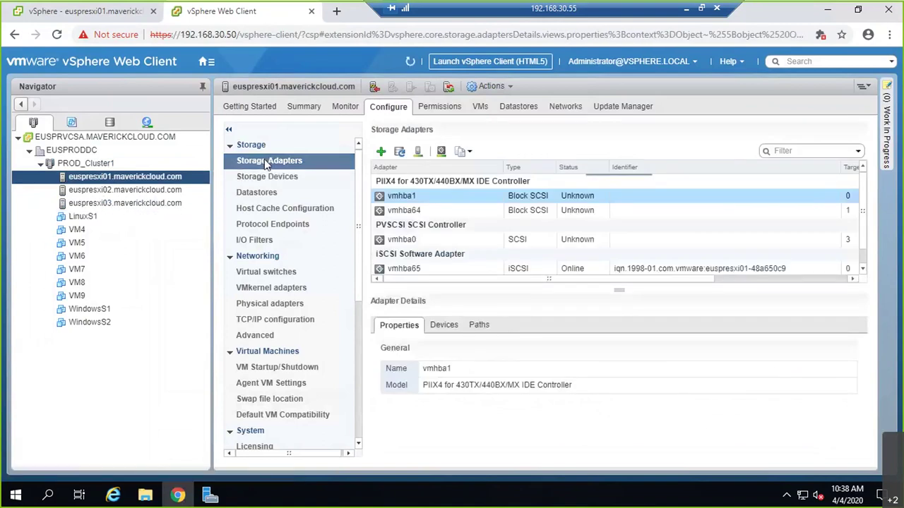
left_click(416, 269)
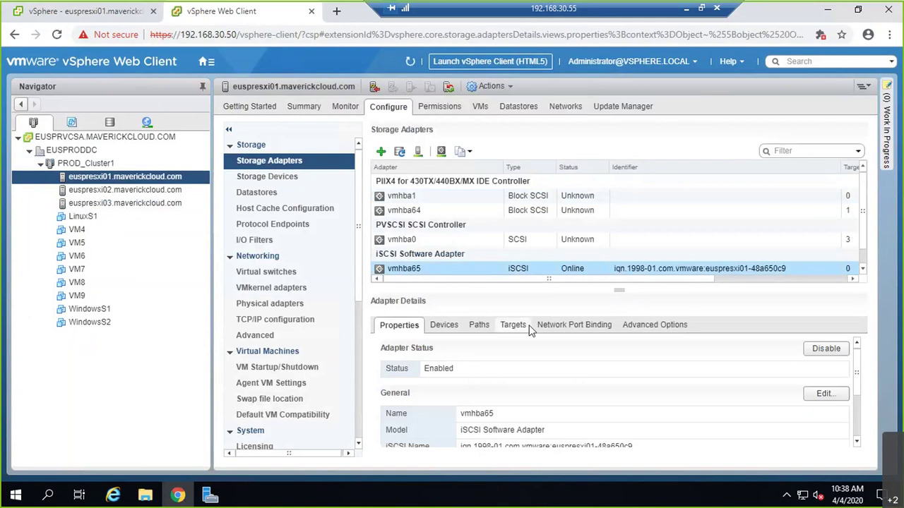
left_click(514, 326)
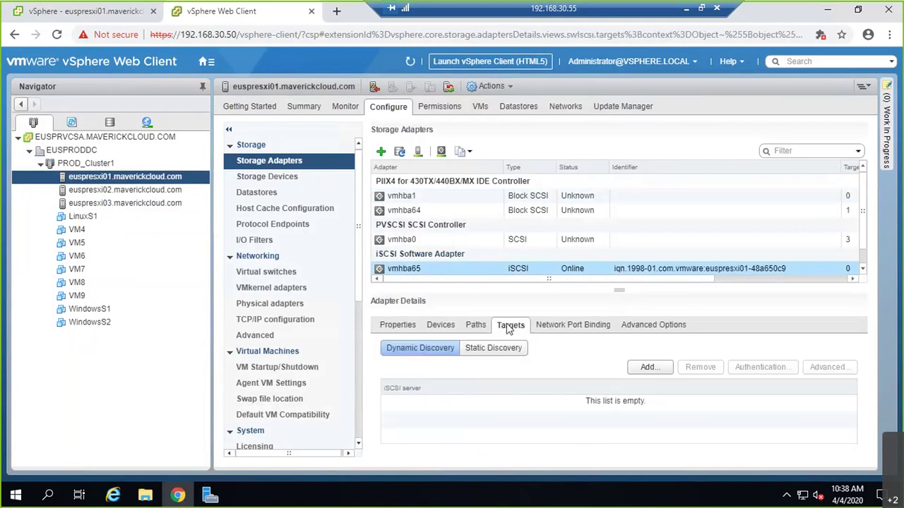
left_click(538, 325)
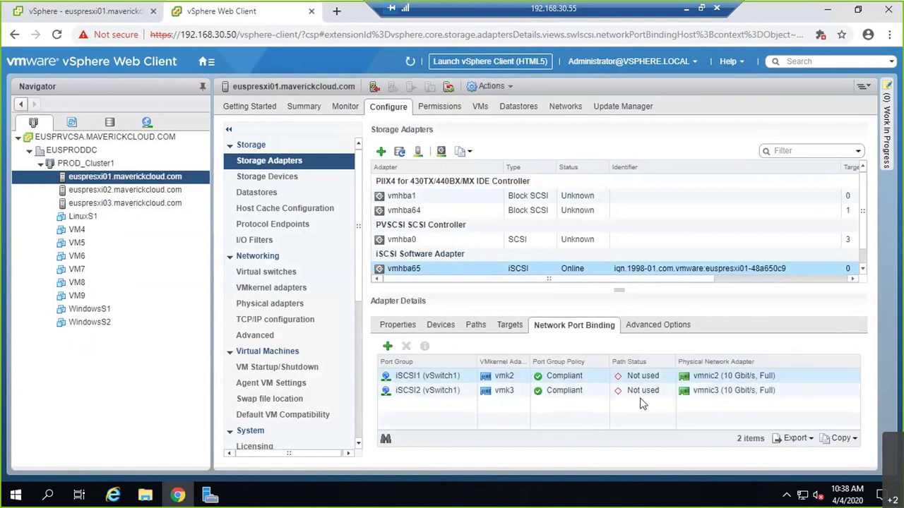
left_click(510, 326)
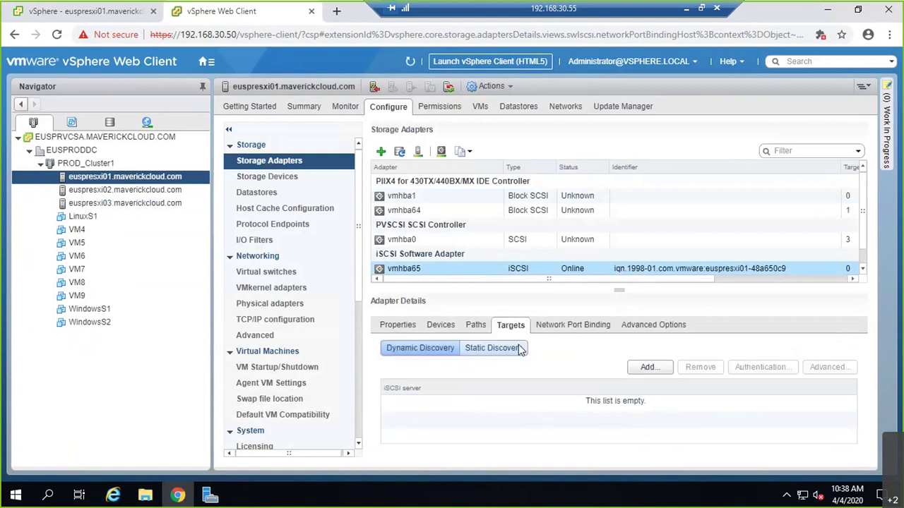
- Add 192.168.30.55 as a dynamic discovery target on vmhba65
left_click(632, 369)
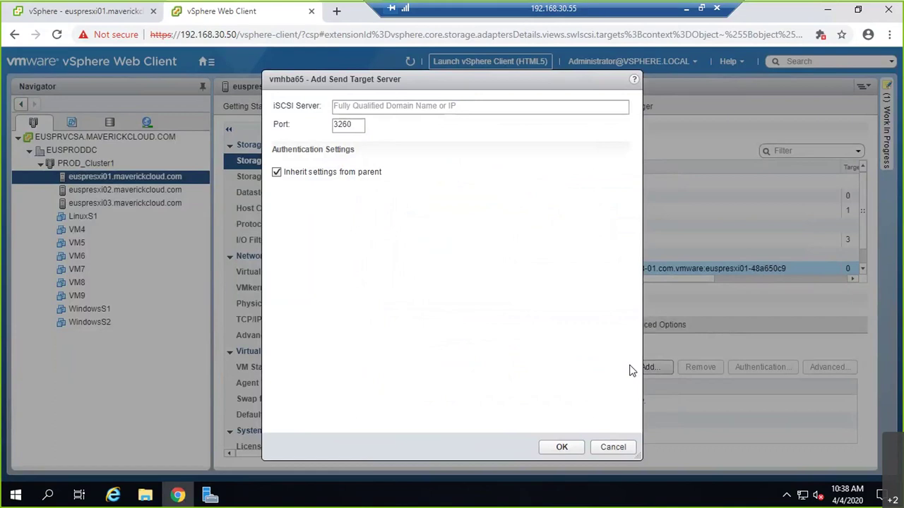
left_click(454, 106)
type("192.")
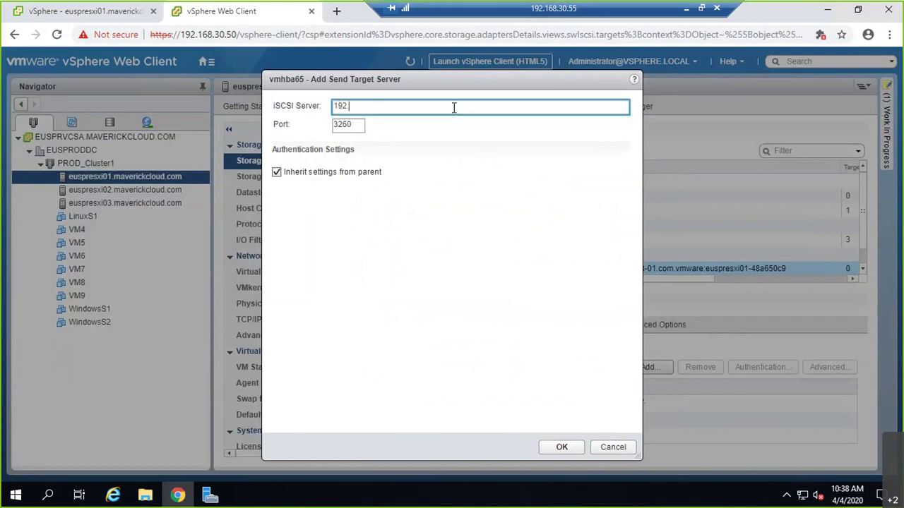
type("168.30.55")
left_click(562, 448)
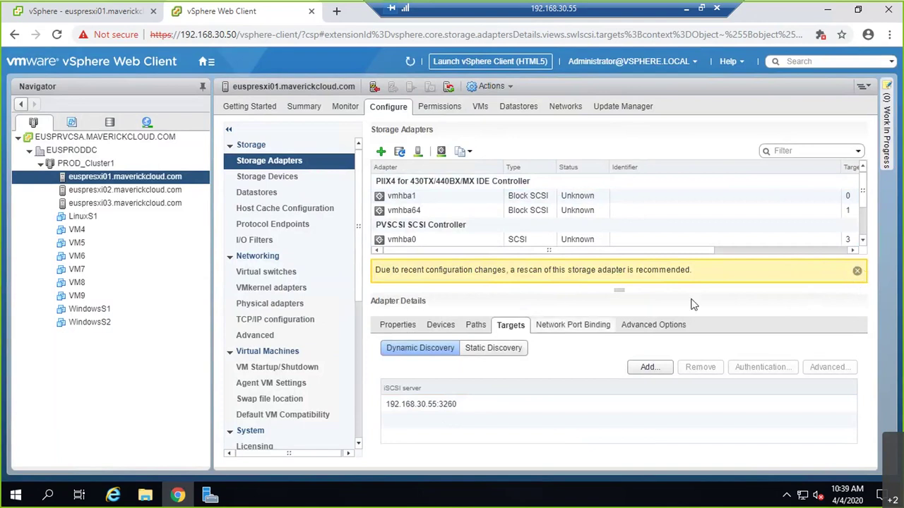
- Rescan euspresxi01's storage, confirm the rescan tasks completed, and select euspresxi02
left_click(857, 270)
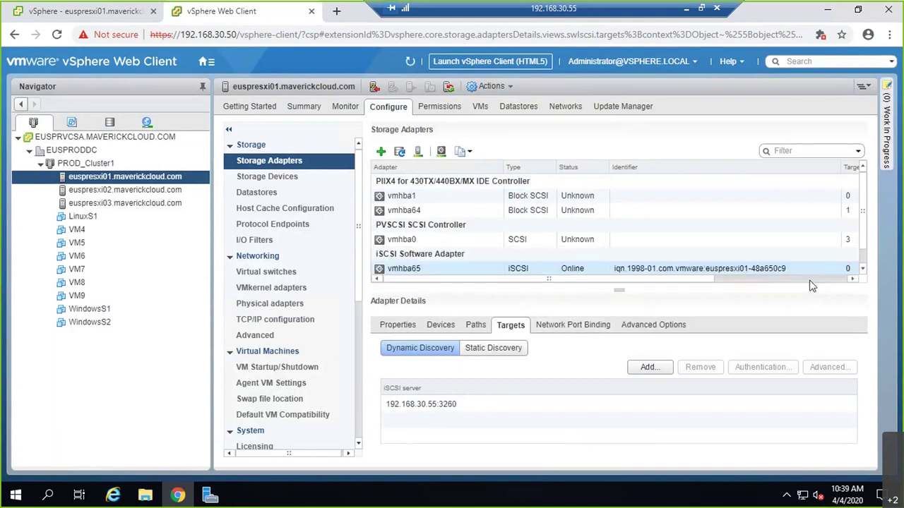
left_click(643, 270)
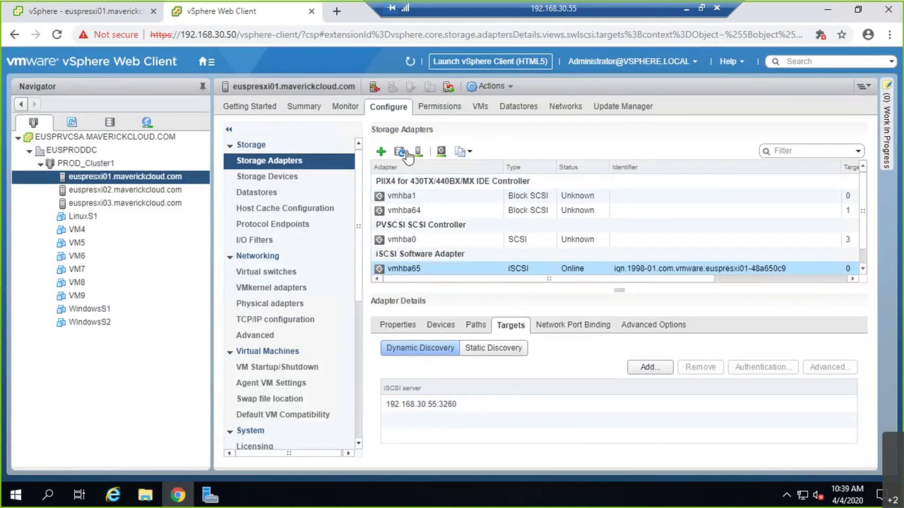
left_click(420, 152)
left_click(527, 343)
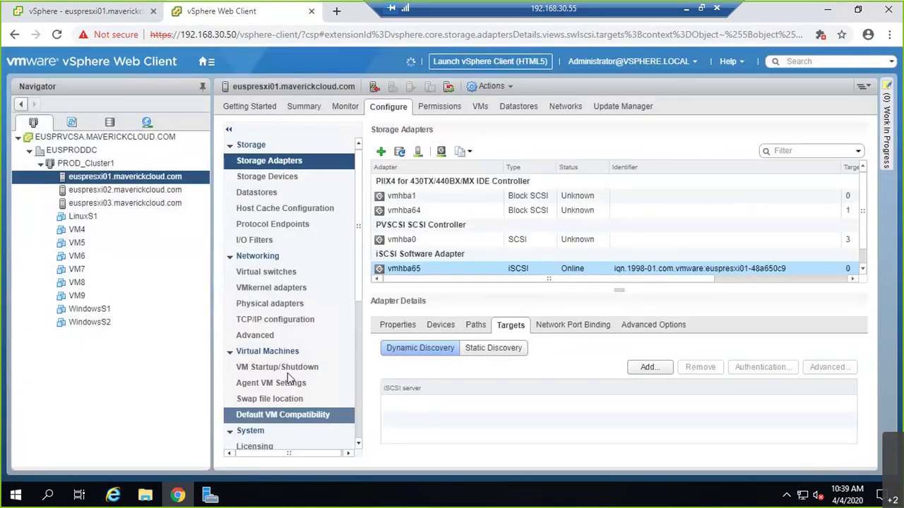
key("ctrl+Tab")
left_click(36, 475)
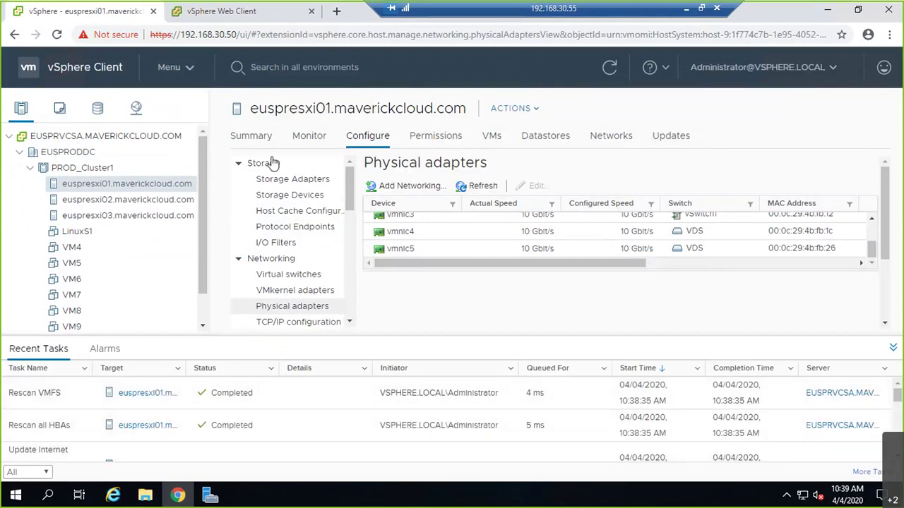
left_click(220, 11)
left_click(141, 191)
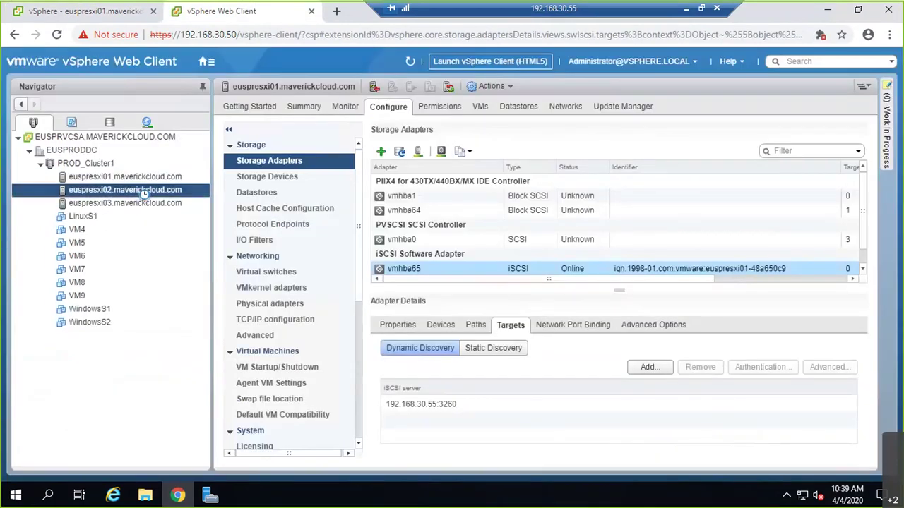
- Add 192.168.30.55 as a dynamic discovery target on euspresxi02's vmhba65 adapter
left_click(639, 273)
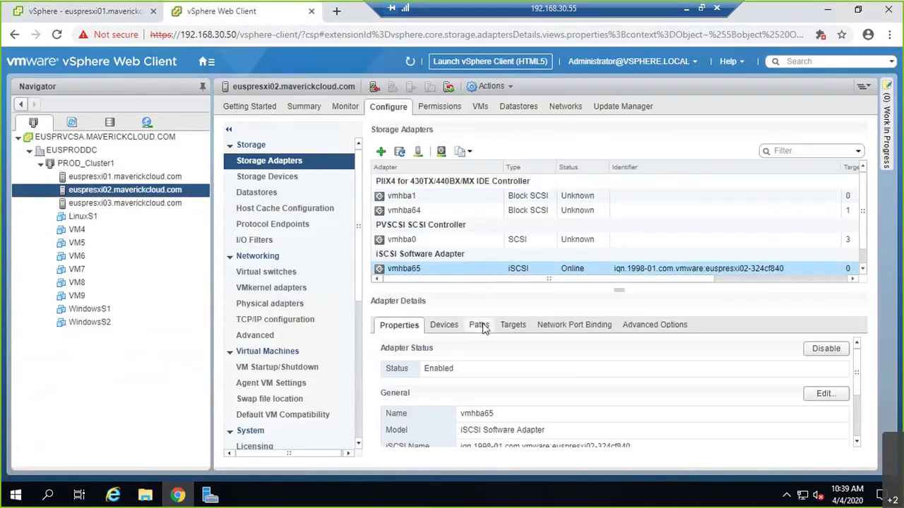
left_click(514, 326)
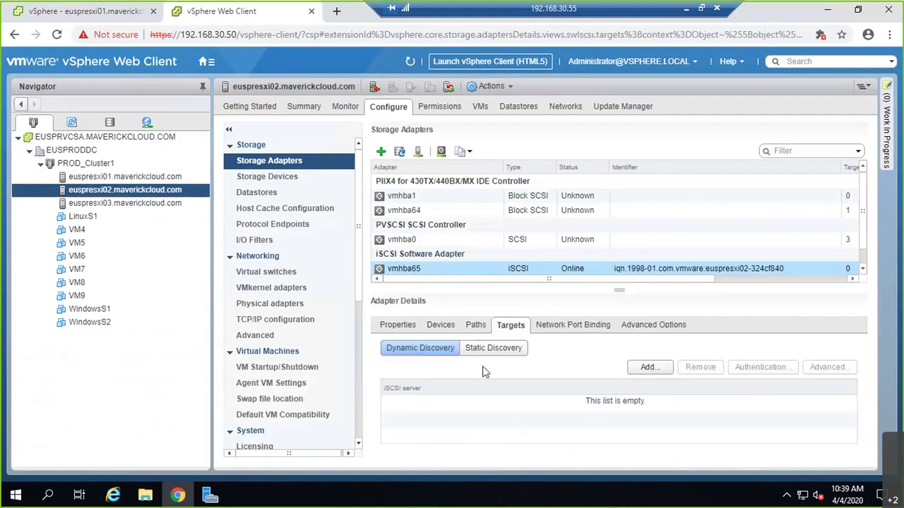
left_click(643, 372)
left_click(353, 110)
type("192.168.30.55")
left_click(562, 448)
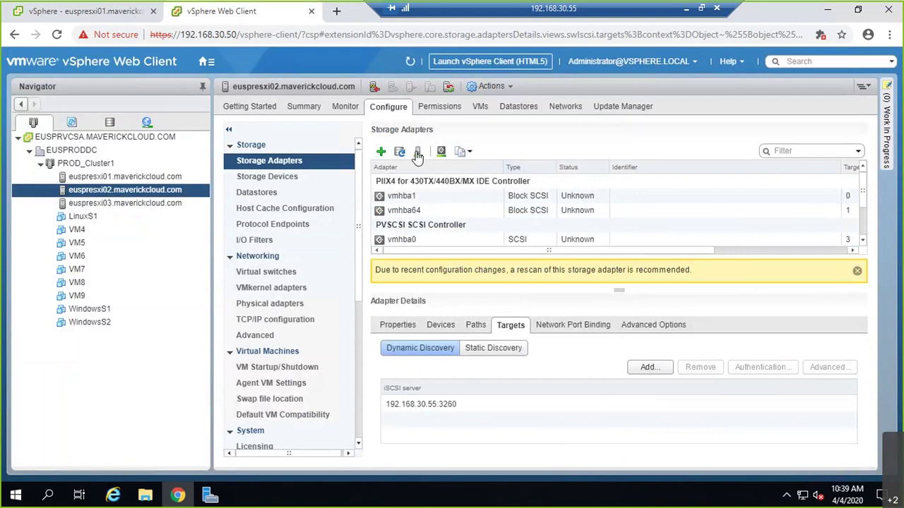
- Rescan euspresxi02's devices and VMFS volumes, check Recent Tasks, then select euspresxi03
left_click(418, 156)
left_click(534, 350)
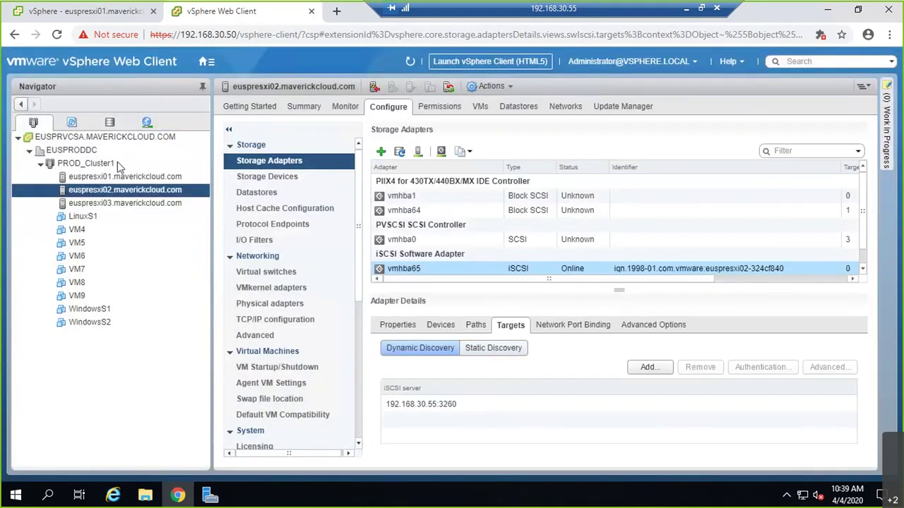
left_click(109, 14)
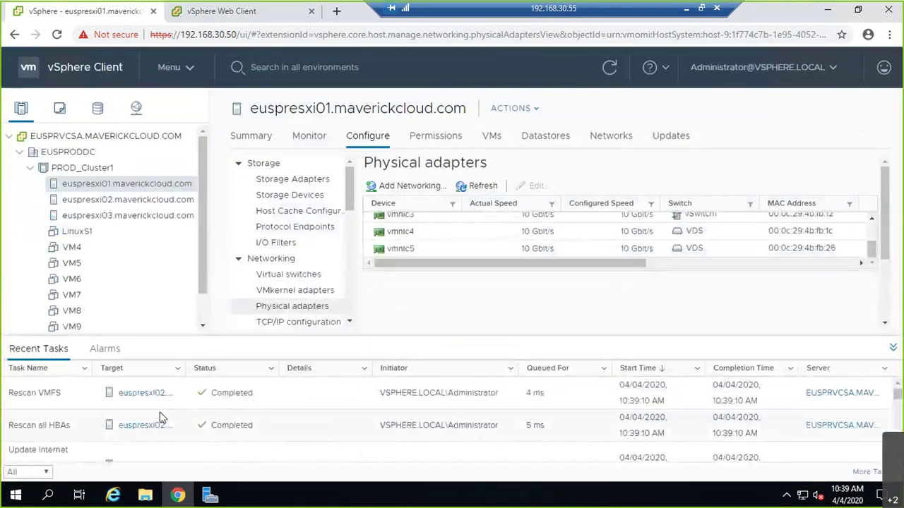
left_click(248, 13)
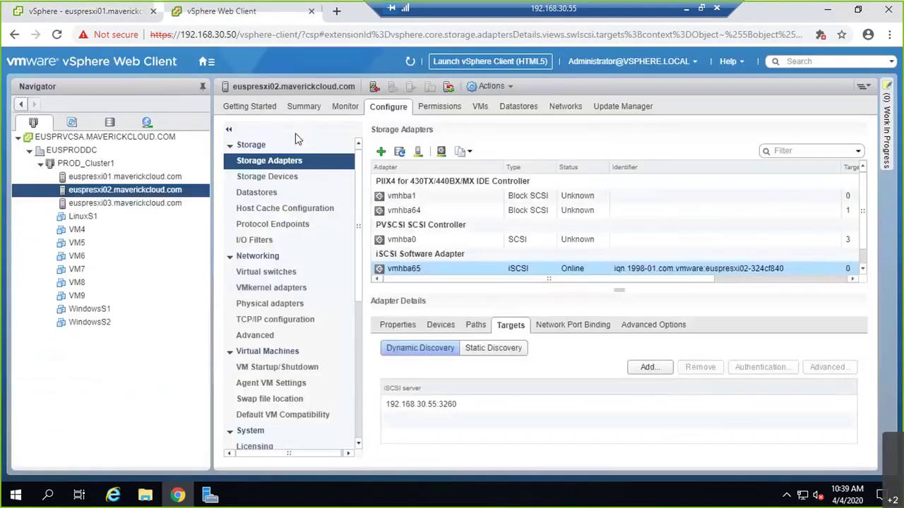
left_click(152, 203)
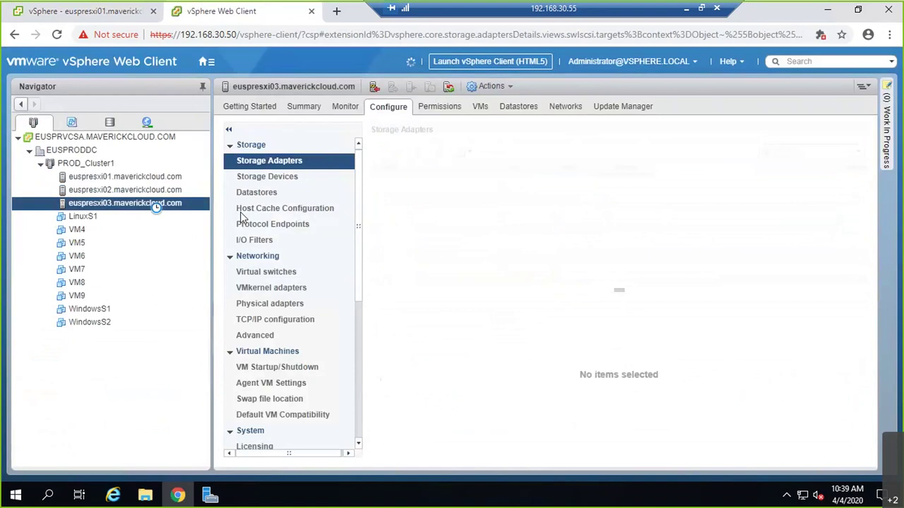
- Add 192.168.30.55 as a dynamic discovery target on euspresxi03's vmhba65 adapter
left_click(460, 272)
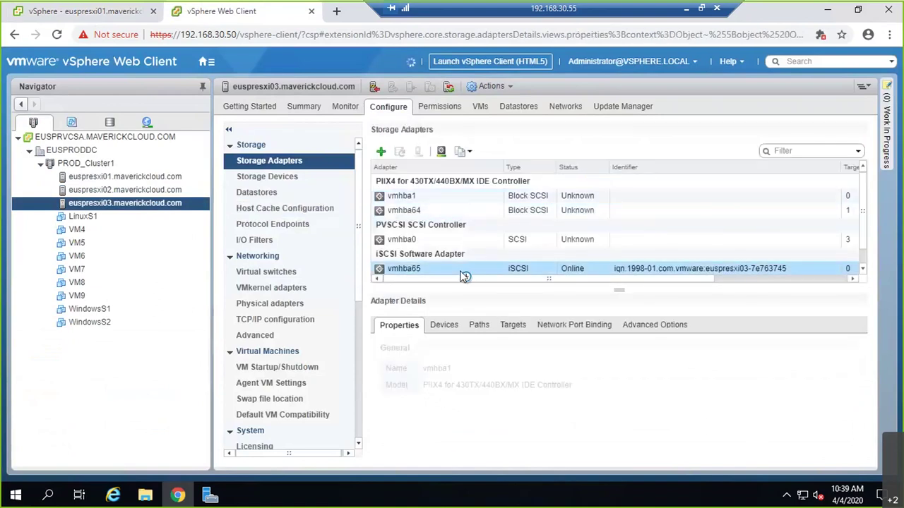
left_click(512, 325)
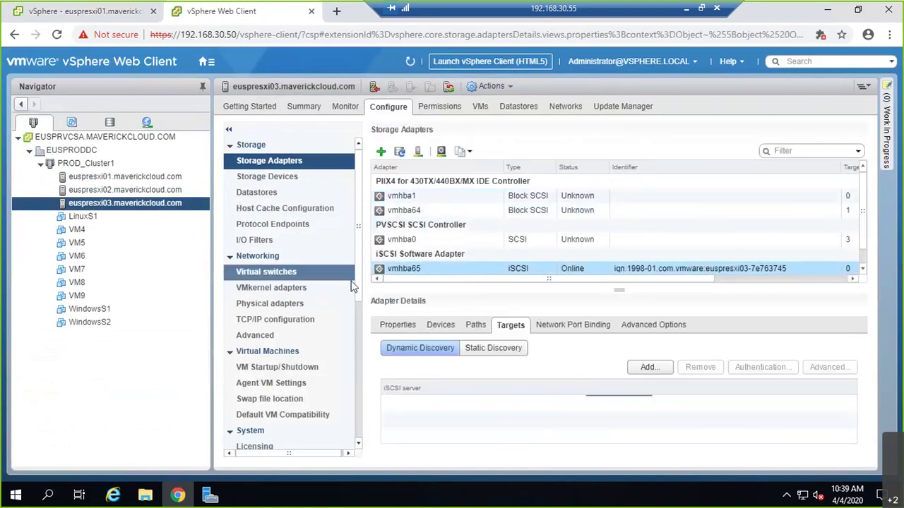
left_click(647, 368)
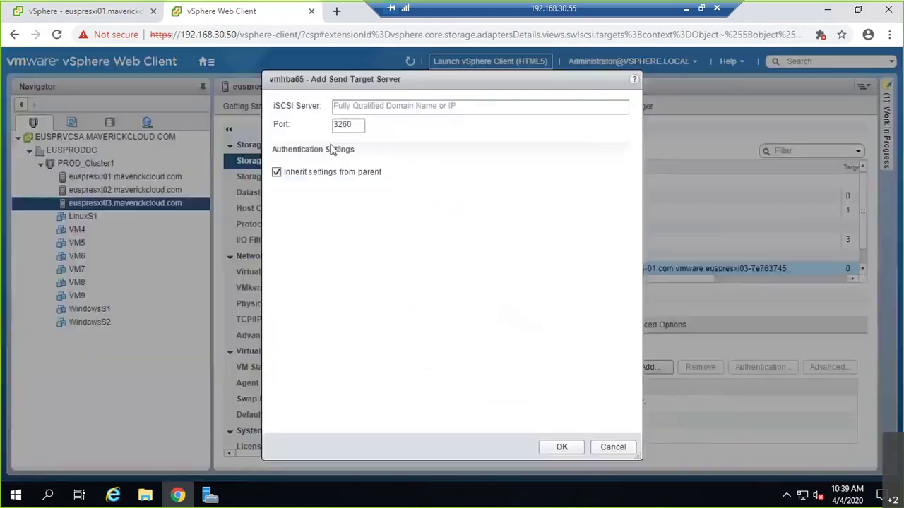
left_click(367, 107)
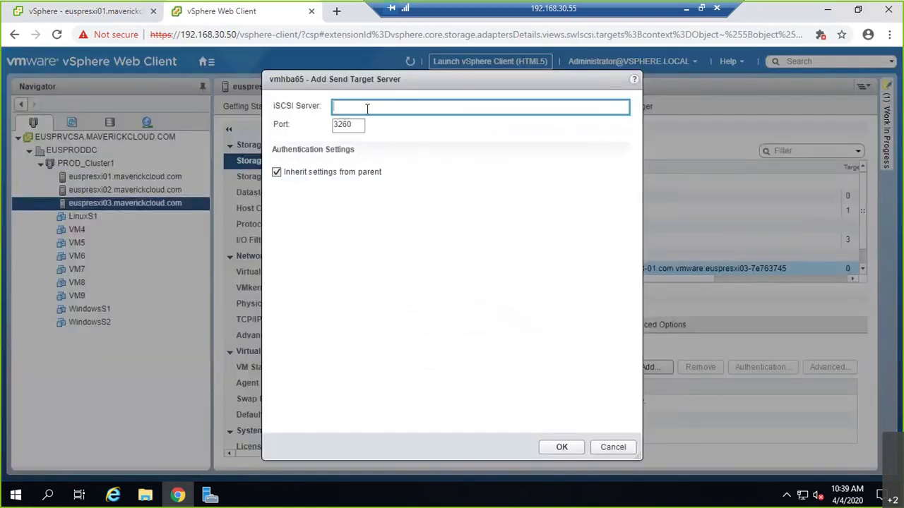
type("192.168.30.55")
left_click(557, 448)
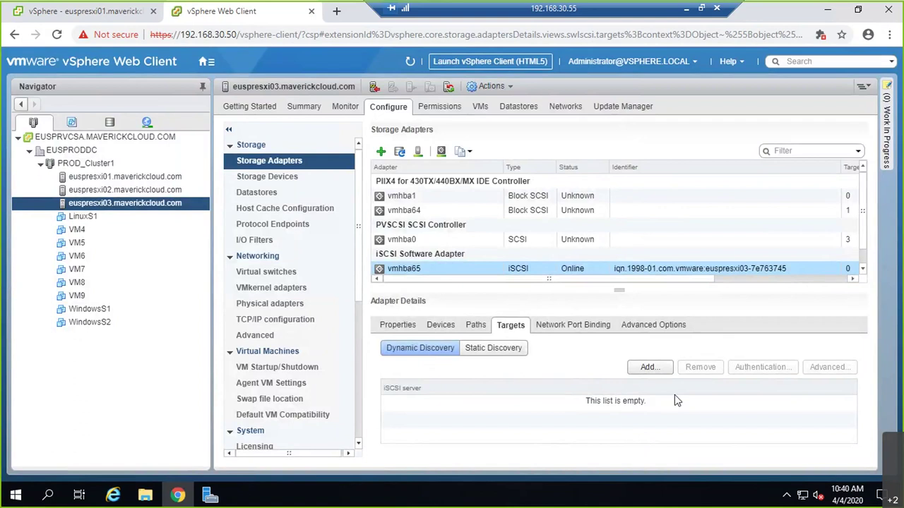
- Rescan euspresxi03's devices and VMFS volumes and verify completion in Recent Tasks
left_click(418, 155)
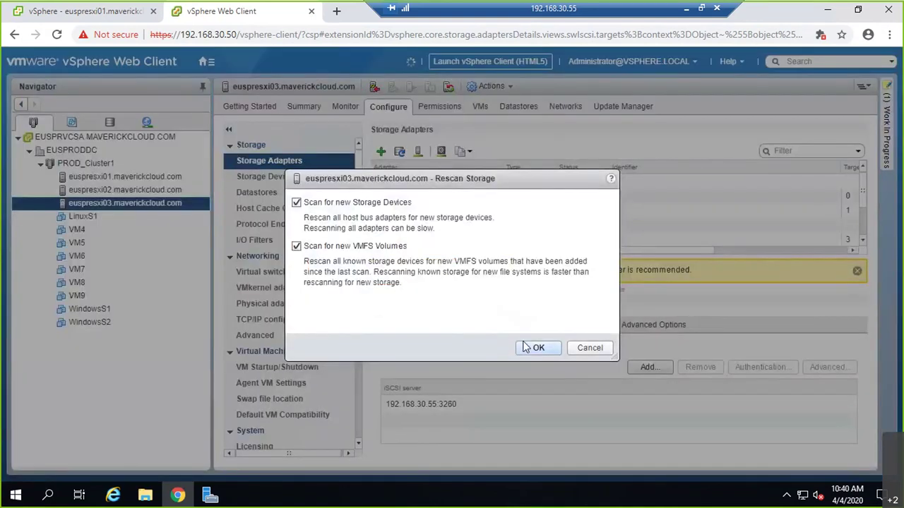
left_click(530, 347)
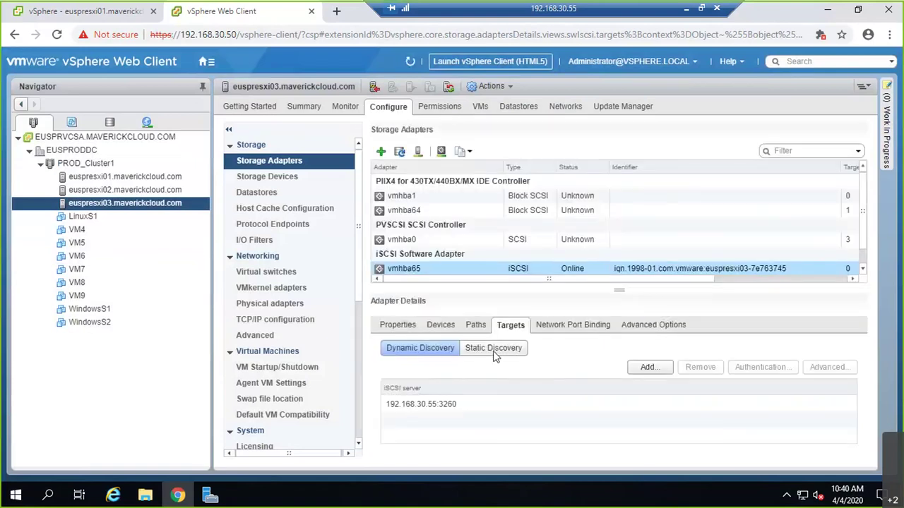
left_click(78, 11)
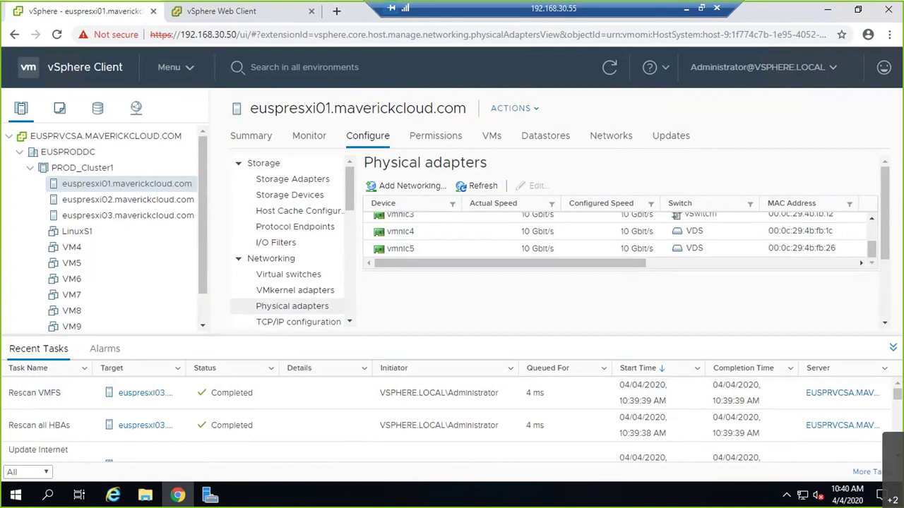
left_click(227, 15)
- Show vmhba65's network port bindings, with vmk2 and vmk3 compliant but unused
left_click(557, 325)
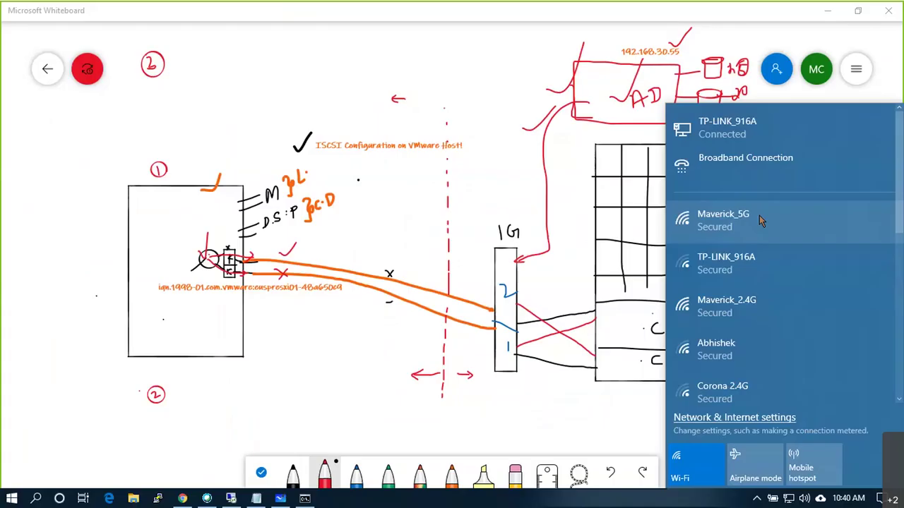
left_click(759, 216)
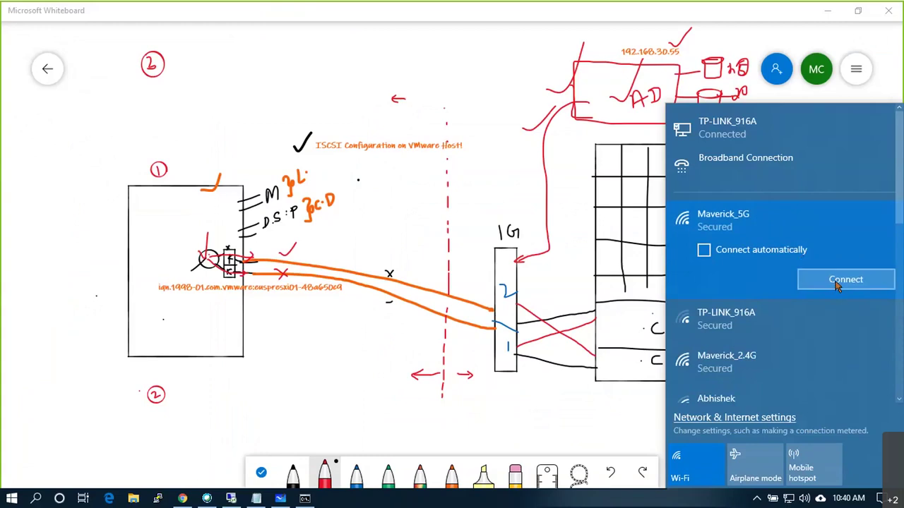
- Clear the Wi-Fi list off the diagram and return to the euspresxi01 vSphere session
left_click(497, 411)
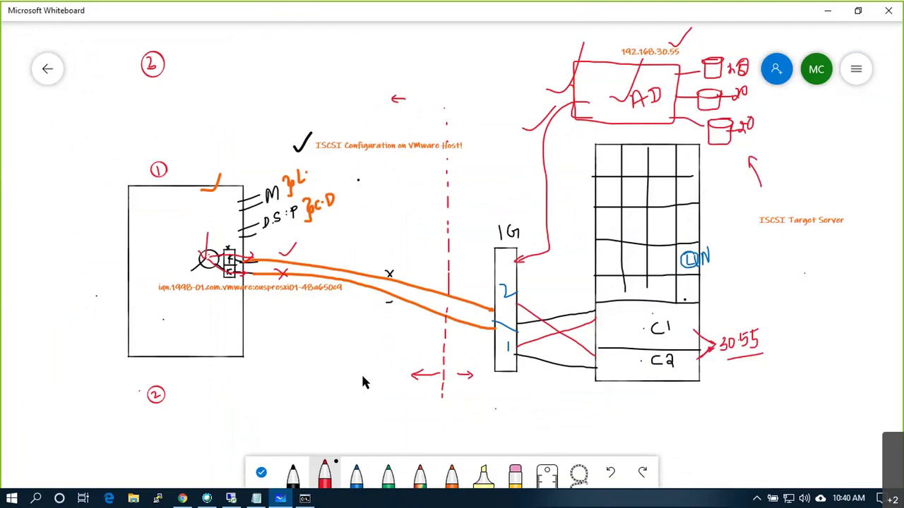
left_click(231, 499)
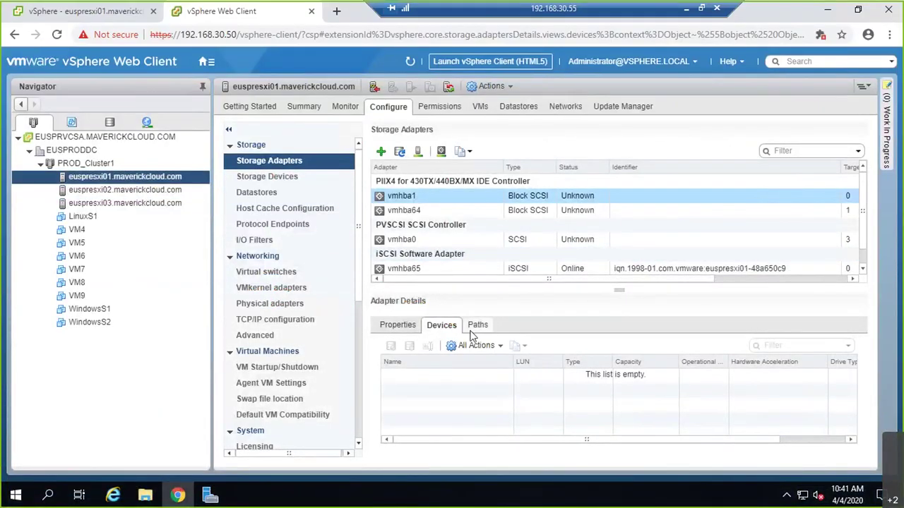
- Check euspresxi01's vmhba65: target 192.168.30.55:3260 listed, port bindings shown, no devices yet
left_click(528, 270)
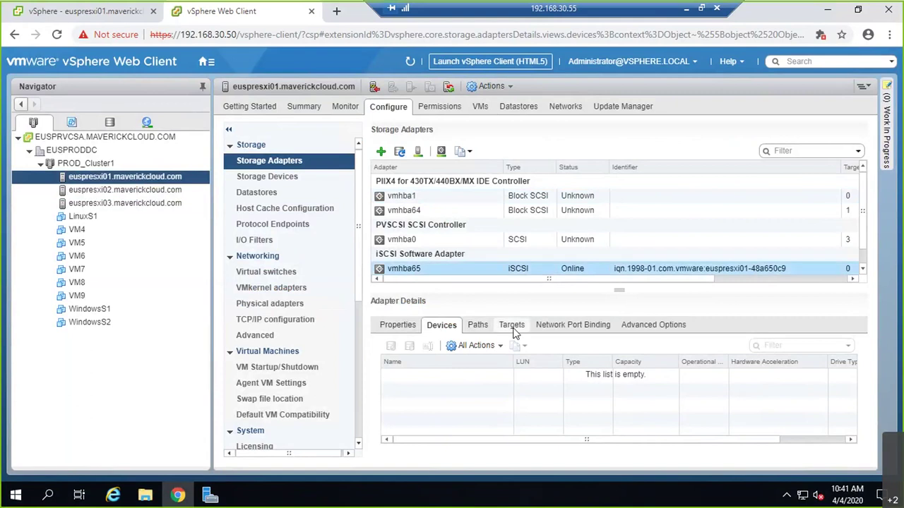
left_click(511, 326)
left_click(554, 328)
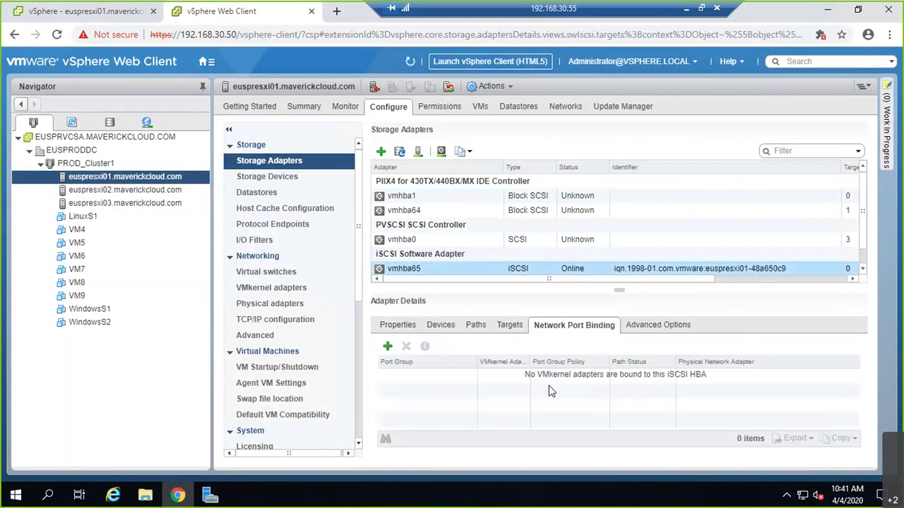
left_click(441, 326)
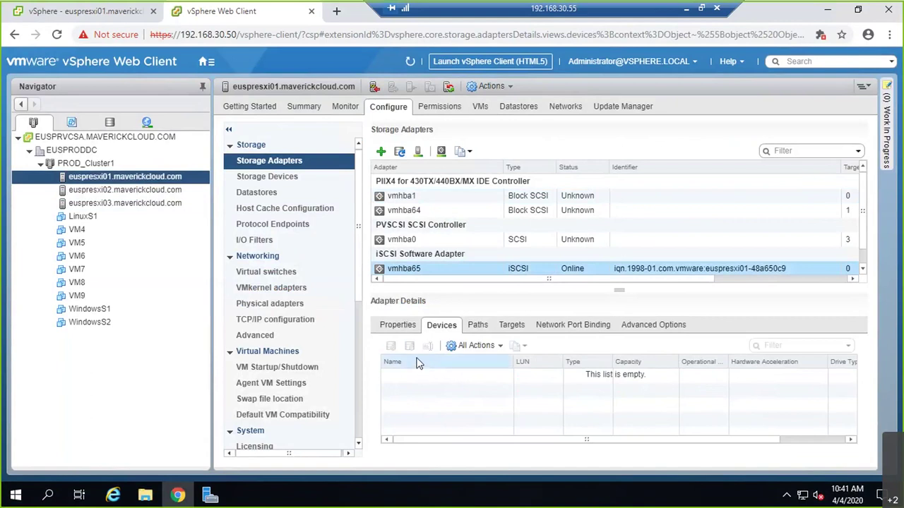
left_click(687, 10)
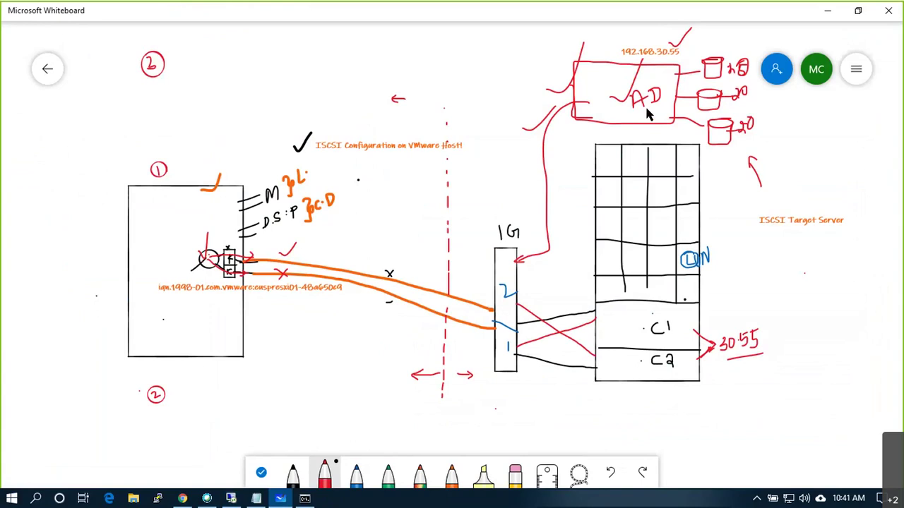
- Bring up the 192.168.30.55 server session showing Server Manager's iSCSI page with 0 virtual disks
left_click(231, 500)
left_click(686, 7)
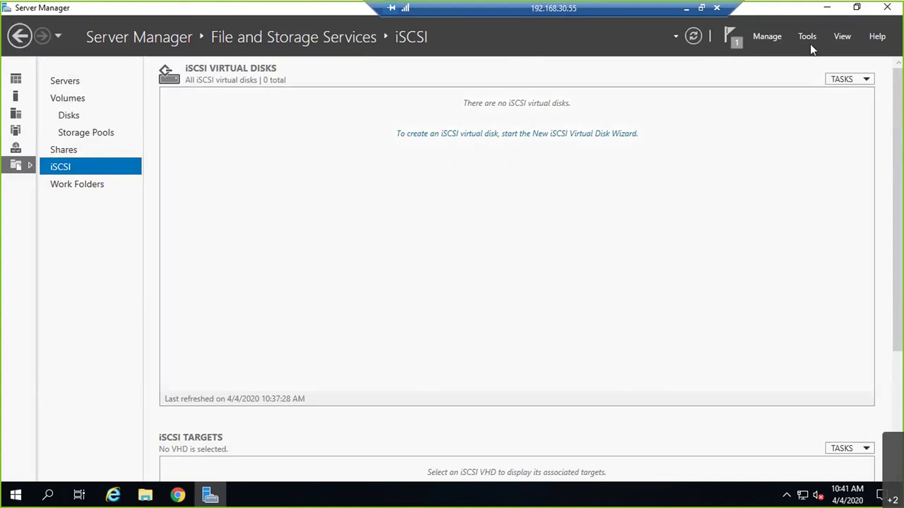
- Relaunch Server Manager, go to File and Storage Services > iSCSI, and start the New iSCSI Virtual Disk Wizard
left_click(886, 8)
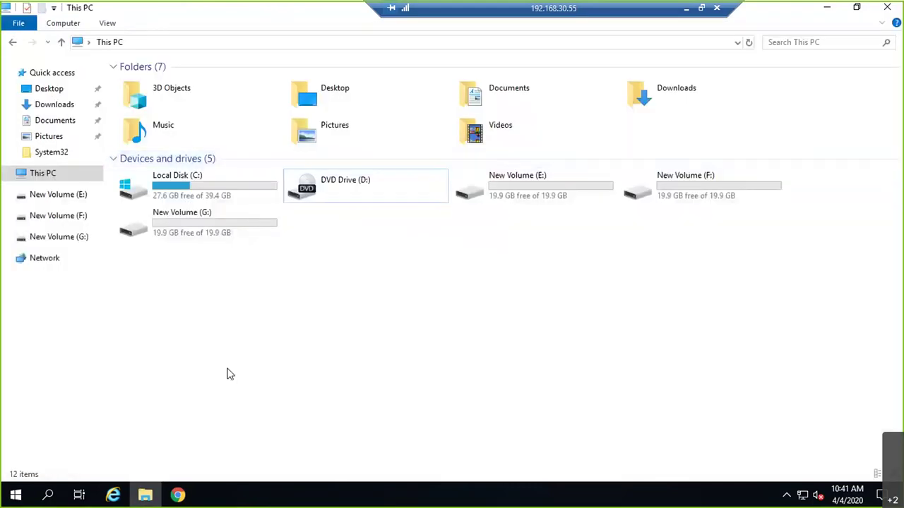
left_click(887, 7)
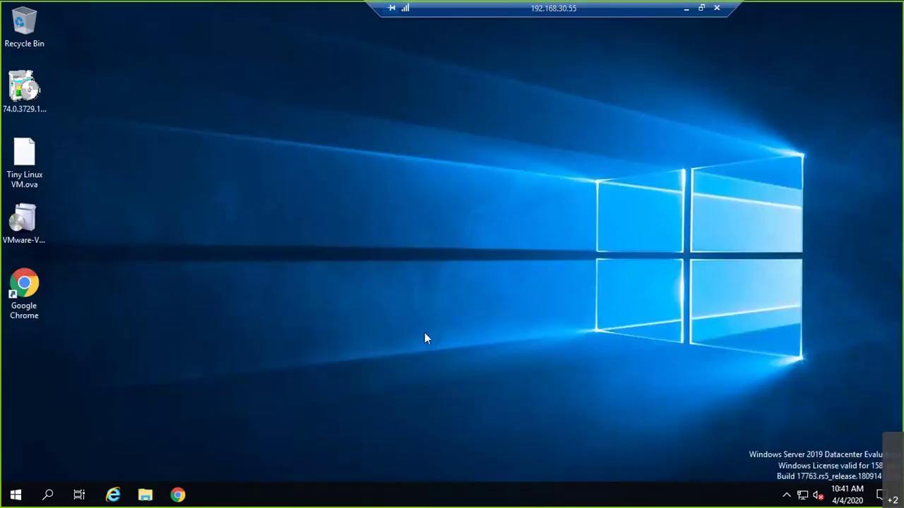
left_click(16, 495)
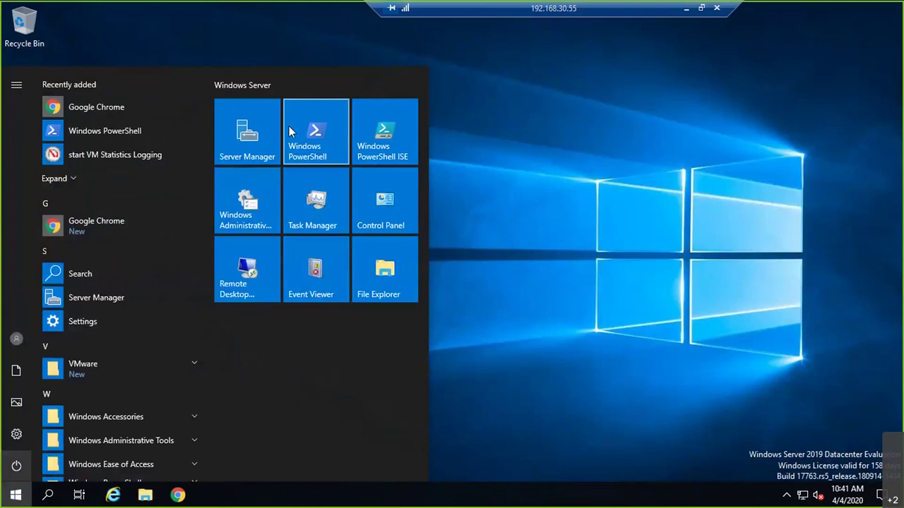
left_click(256, 130)
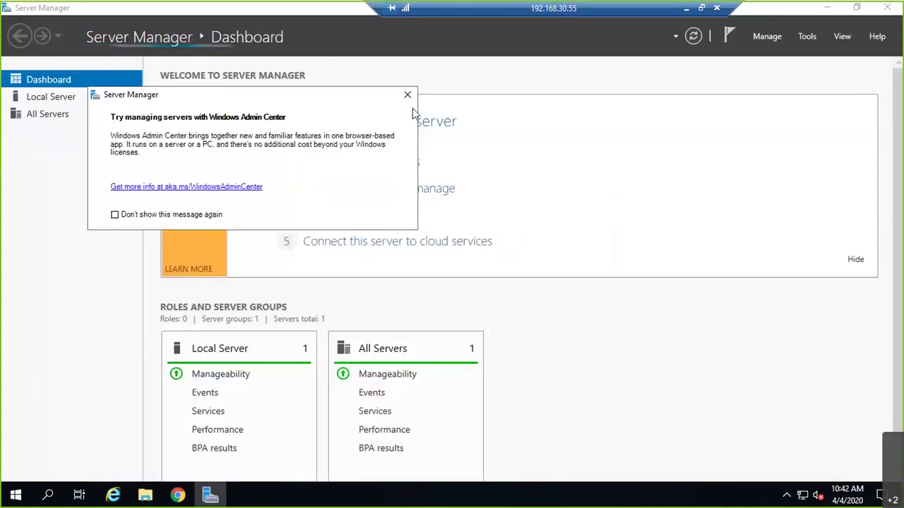
left_click(407, 95)
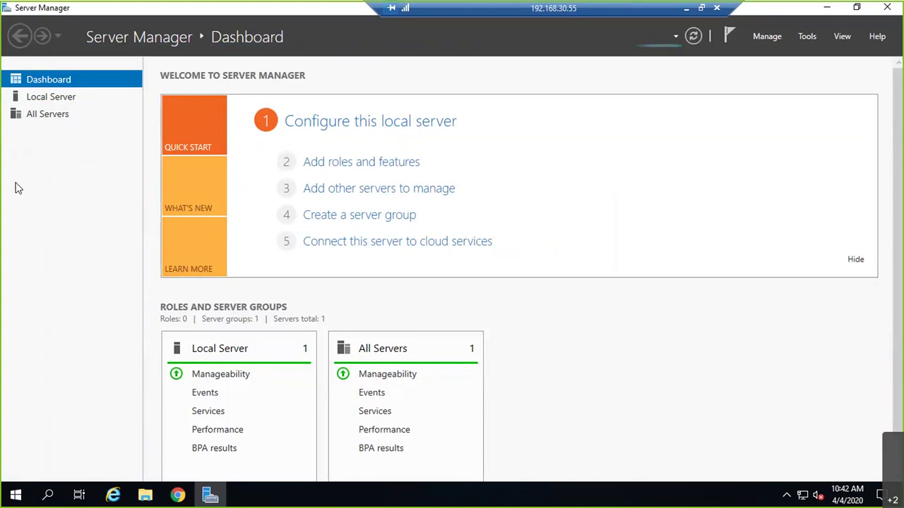
left_click(42, 167)
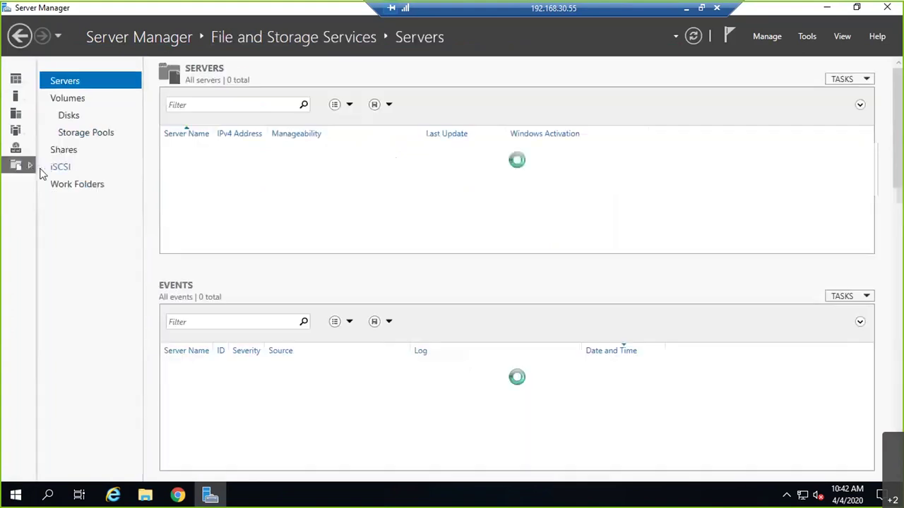
left_click(60, 167)
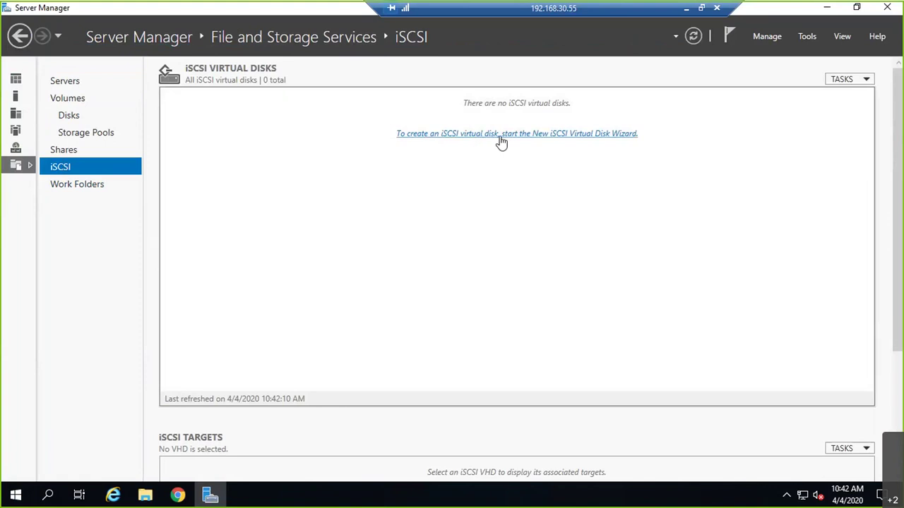
left_click(521, 143)
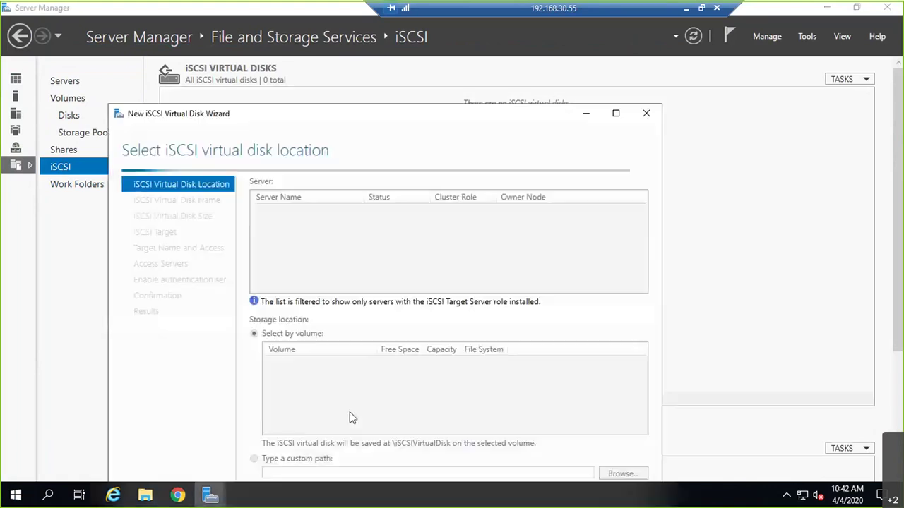
- Choose volume E: as the iSCSI virtual disk's location
left_click_drag(374, 115, 423, 39)
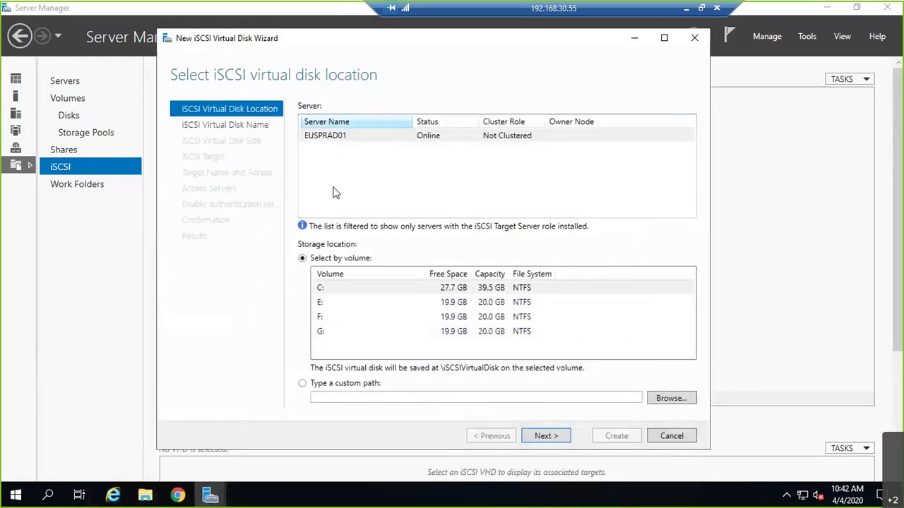
left_click(323, 303)
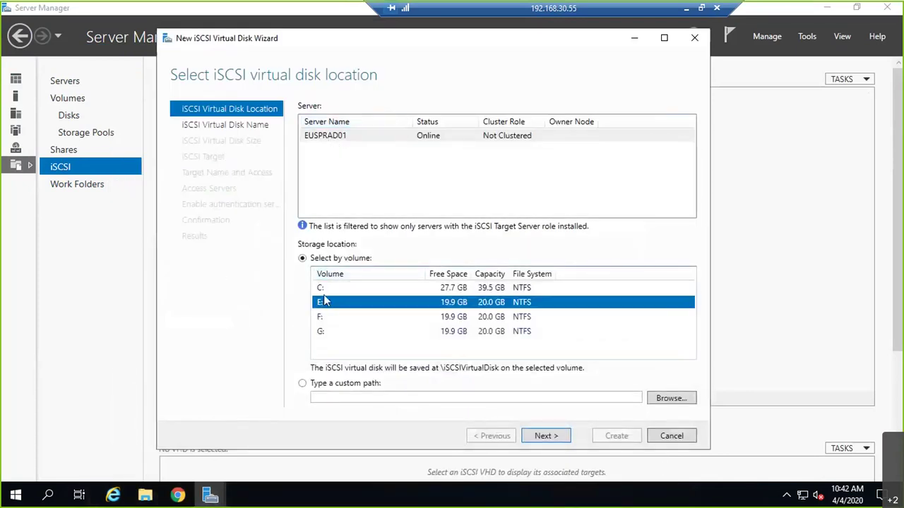
left_click(546, 436)
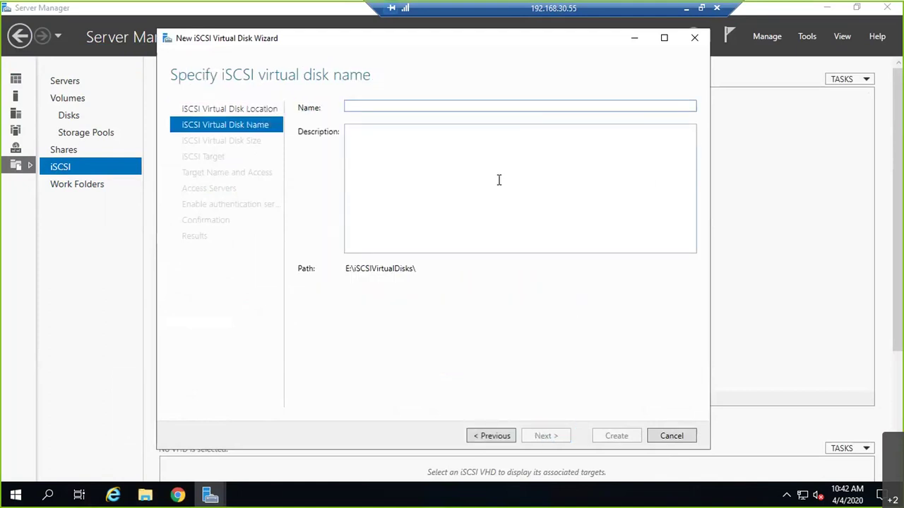
- Name the disk LUN10, describe it 'SAN Storage for VMWare Lab Env', and size it 15 GB
type("LUN10")
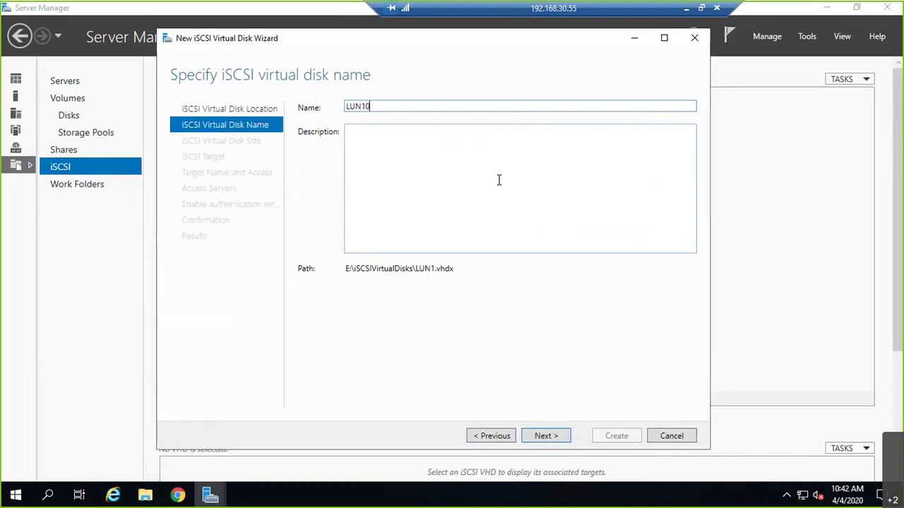
left_click(458, 159)
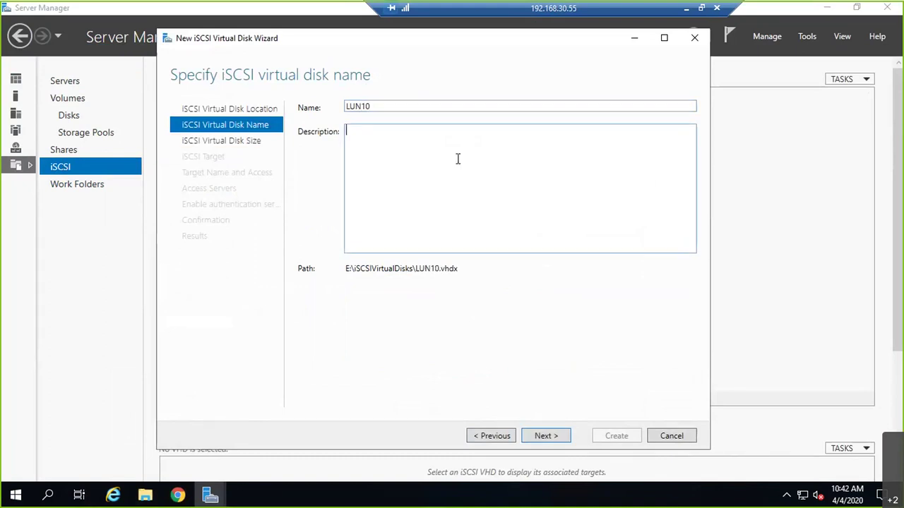
type("SAN StroaGF")
key("BackSpace")
key("BackSpace")
key("BackSpace")
key("BackSpace")
key("BackSpace")
type("orage for VMWare ")
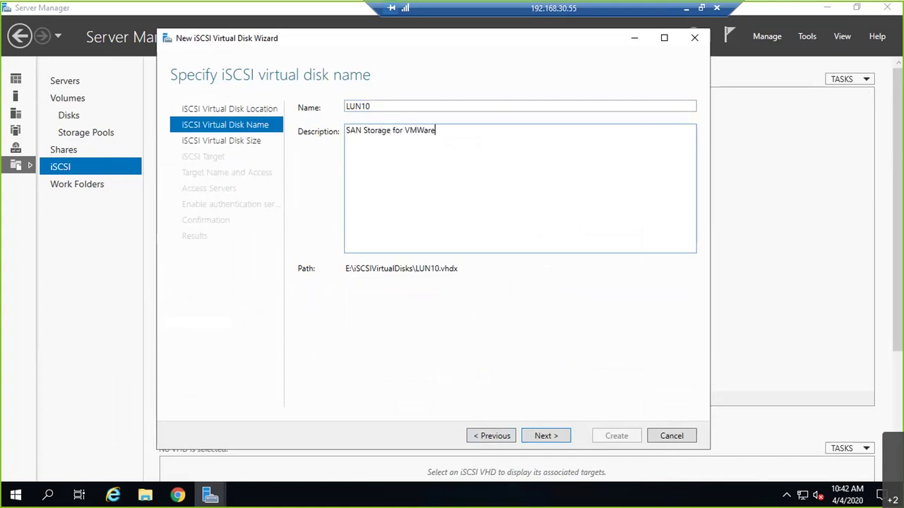
type("Lab Env")
left_click(545, 436)
type("15")
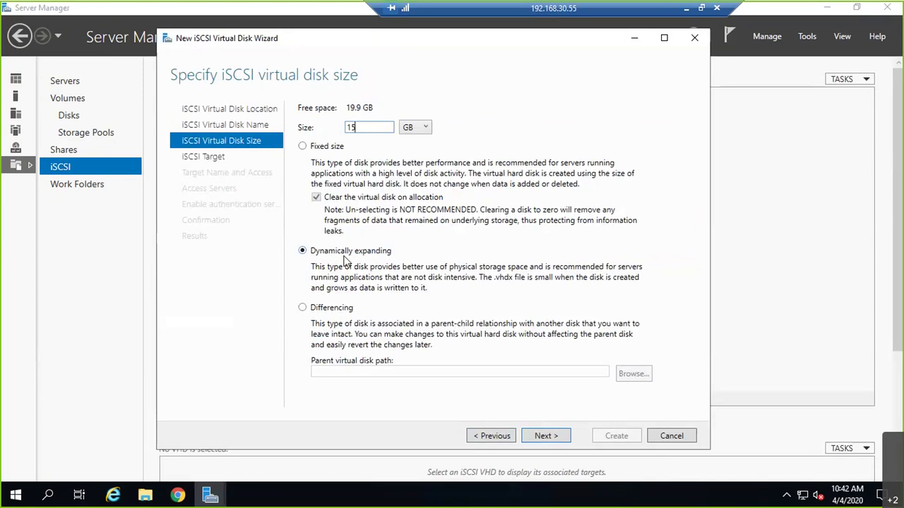
- Keep the 15 GB dynamically expanding size and choose a new iSCSI target
left_click(561, 438)
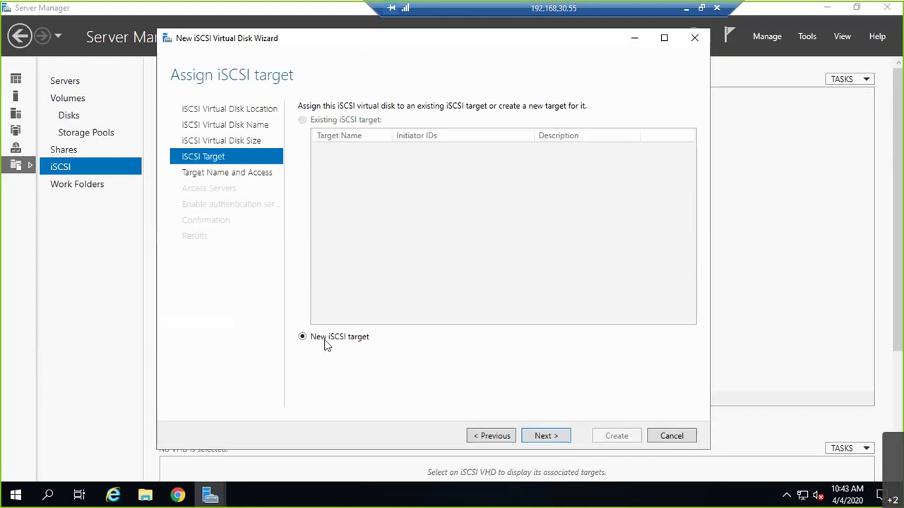
left_click(544, 435)
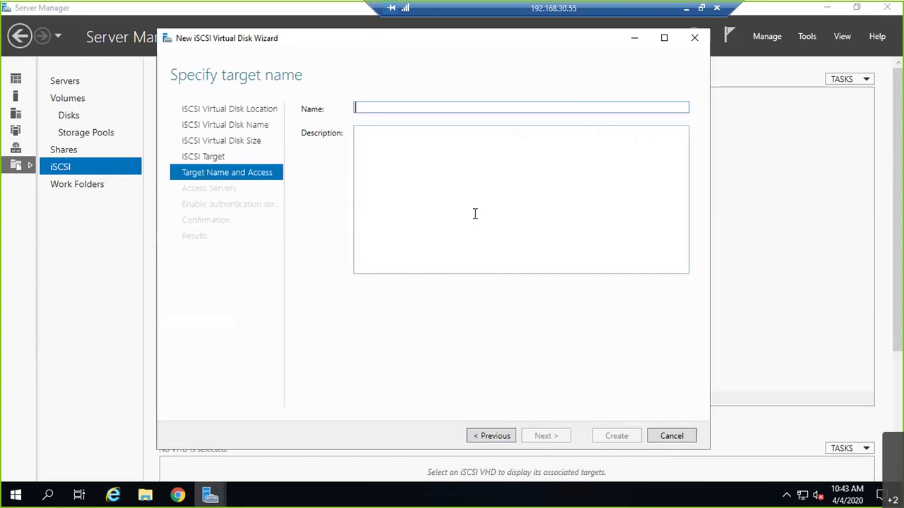
- Name the target VMwareLAB and describe it as holding all production cluster IQNs, with the storage admin's contact e-mail
type("VMware")
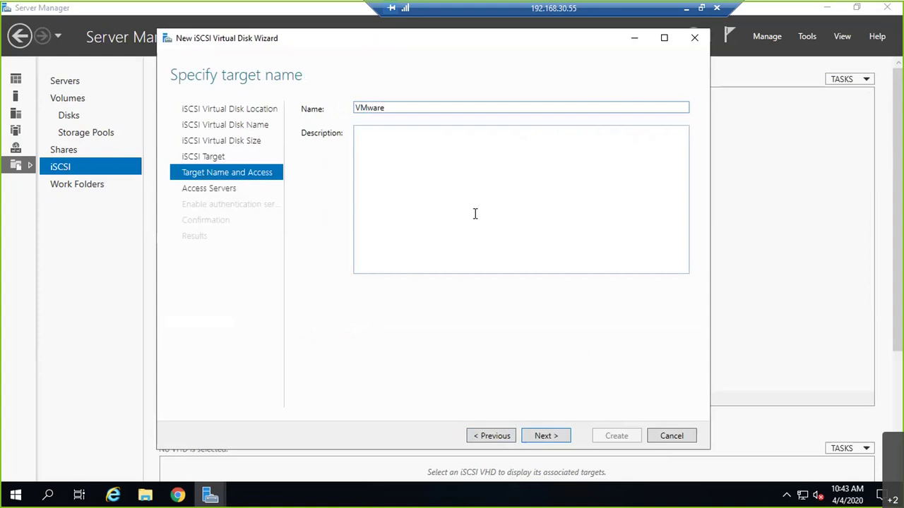
type("LAB")
left_click(477, 179)
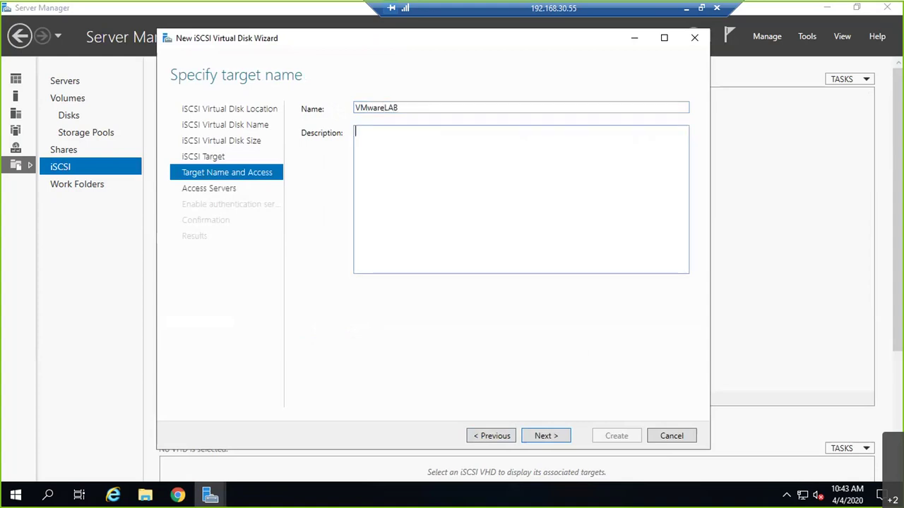
type("This Group Contains - A")
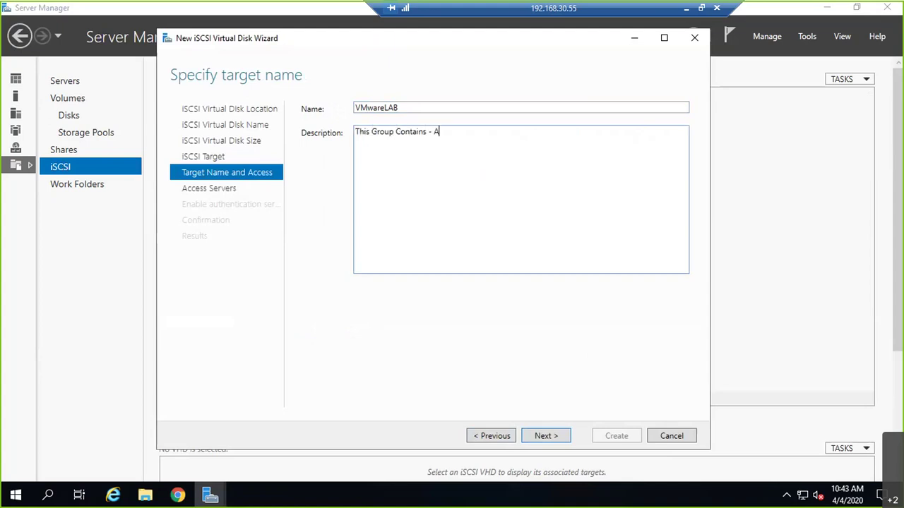
type("ll Production cluster IQN's for Shar")
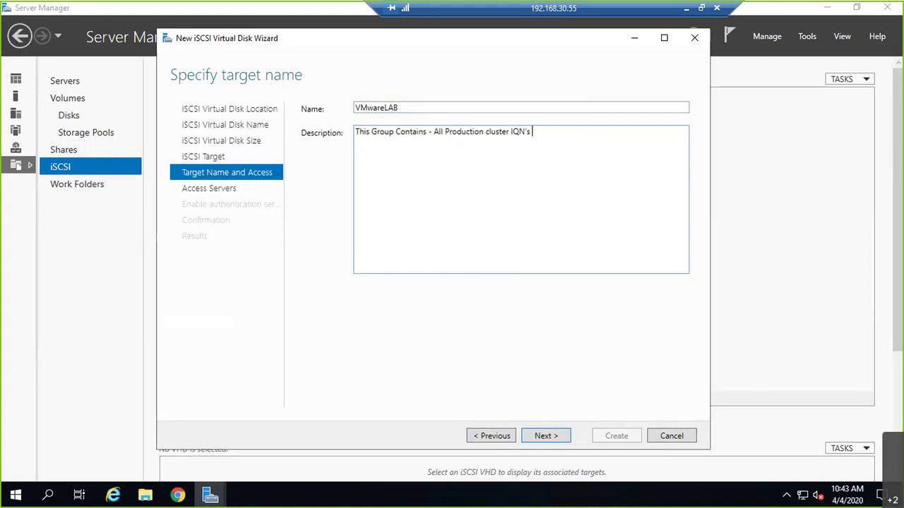
type("Storage Allocation from SAN ")
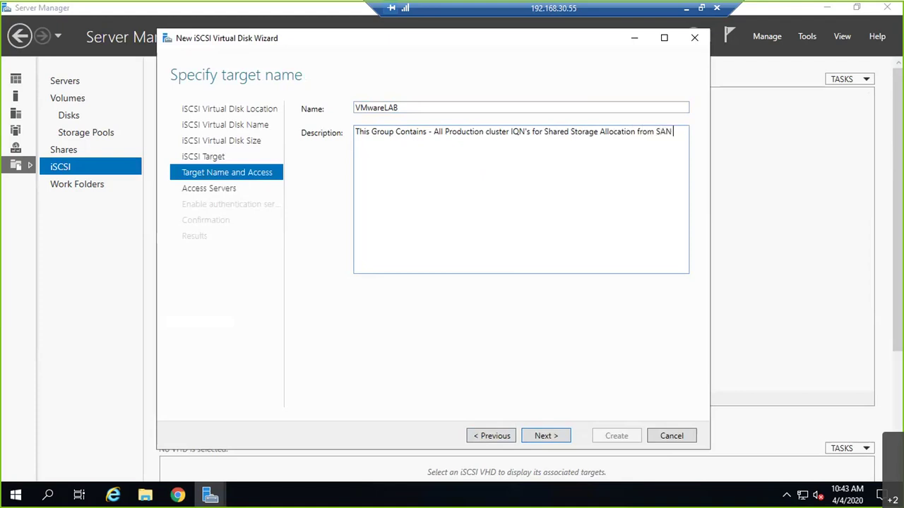
type("via iSCSI Pro")
key("BackSpace")
key("BackSpace")
type("rotocol !!  - For any ")
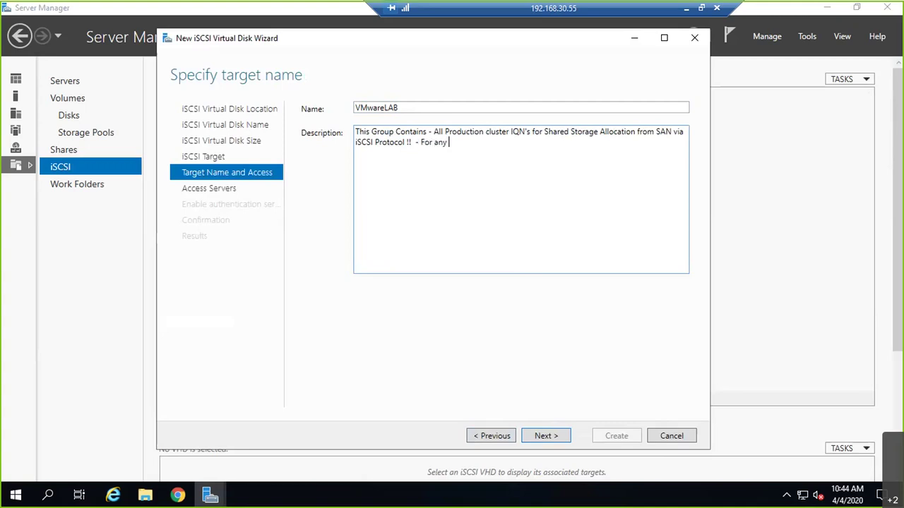
type("modifications please contac")
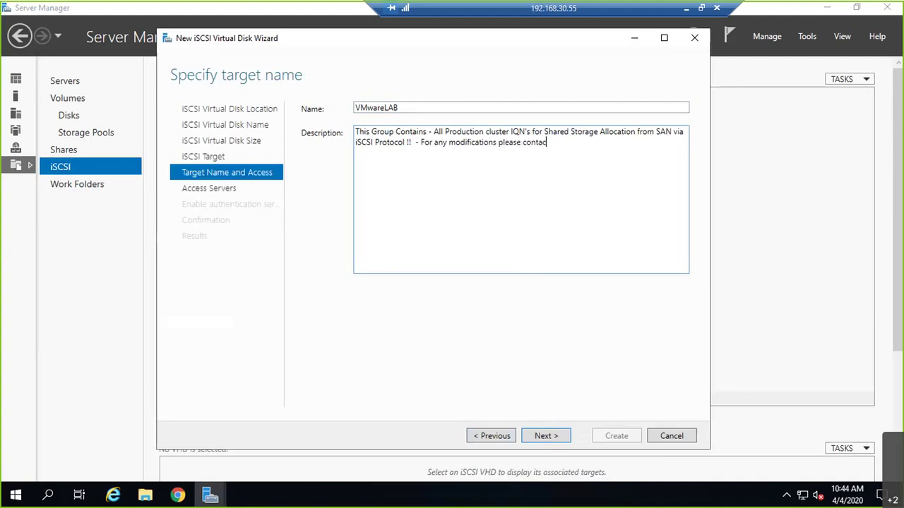
type("t Stoage admin : abc@abc.com")
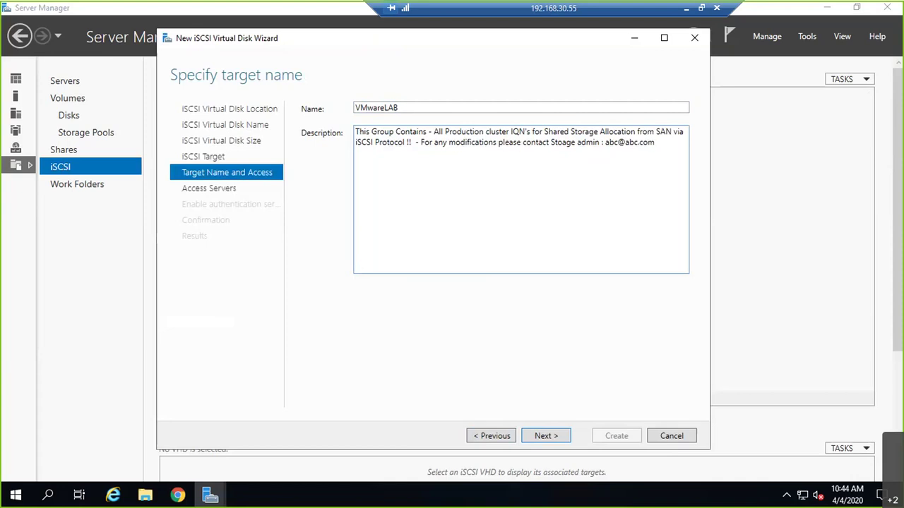
left_click(542, 436)
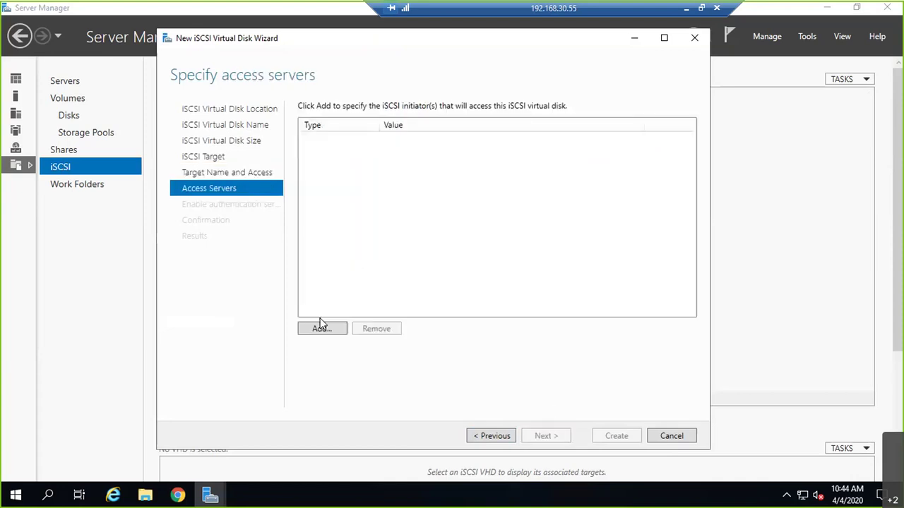
- Add the euspresxi01, euspresxi02 and euspresxi03 IQNs from the initiator cache as access servers
left_click(322, 329)
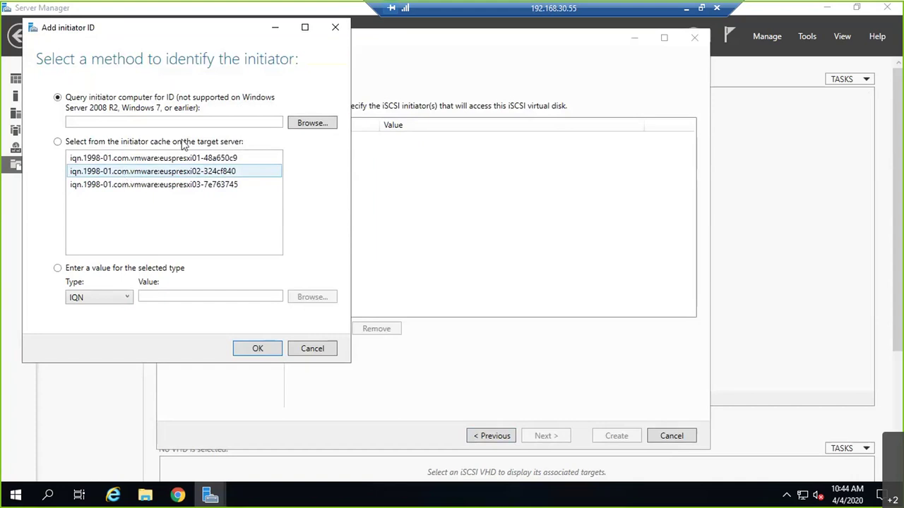
left_click(122, 159)
left_click(257, 349)
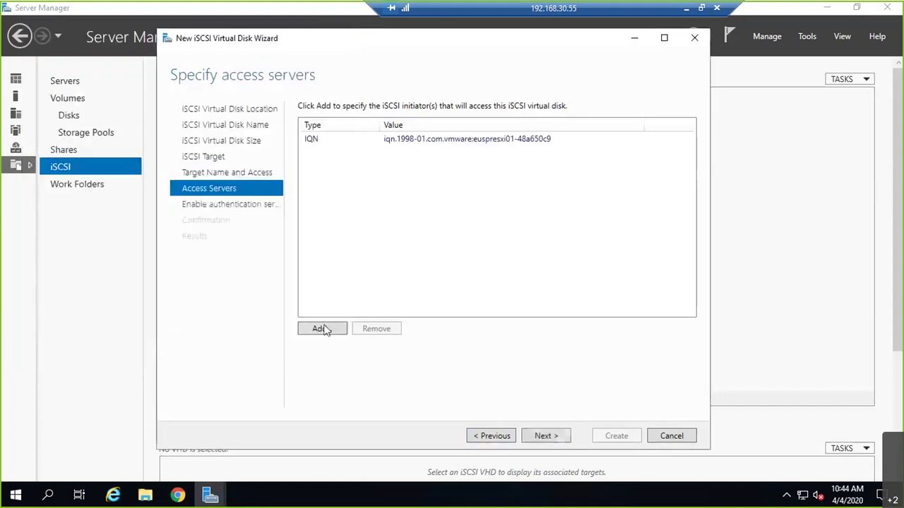
left_click(323, 329)
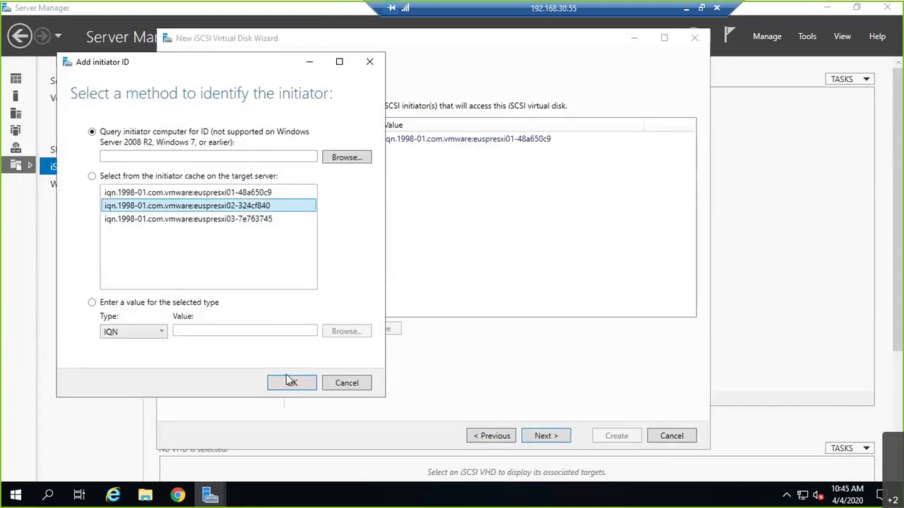
left_click(292, 383)
left_click(320, 330)
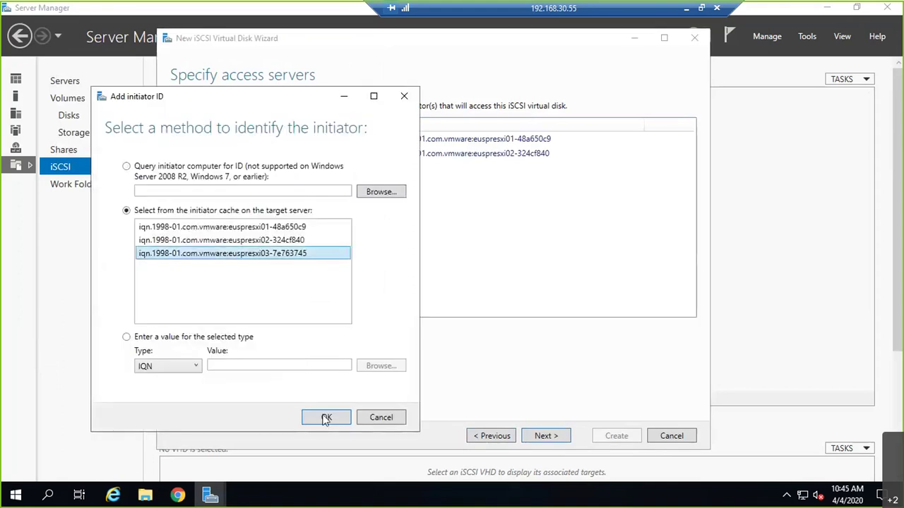
left_click(322, 417)
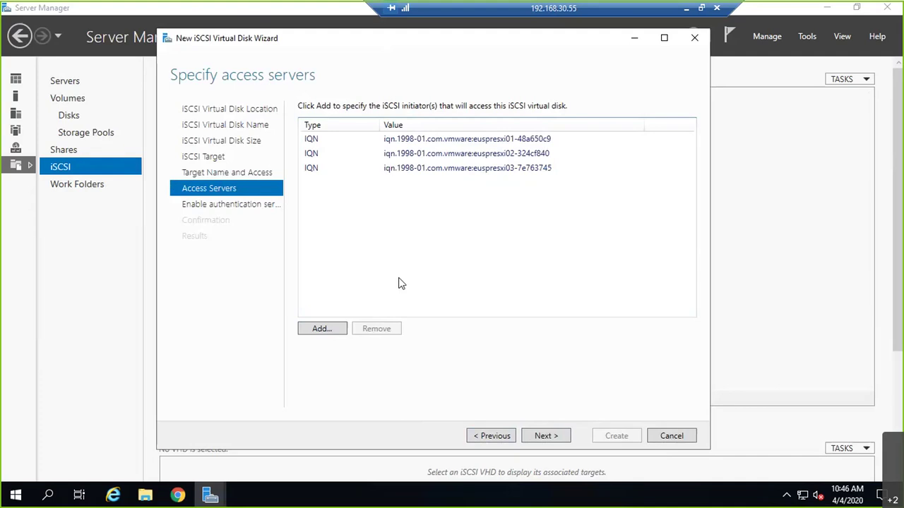
left_click(535, 435)
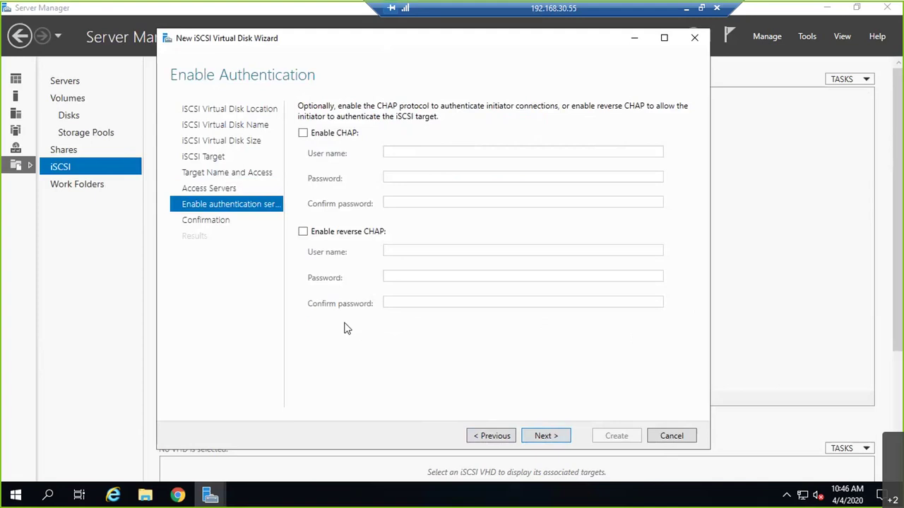
- Skip CHAP and create LUN10.vhdx with its vmwarelab target, then close the wizard
left_click(563, 437)
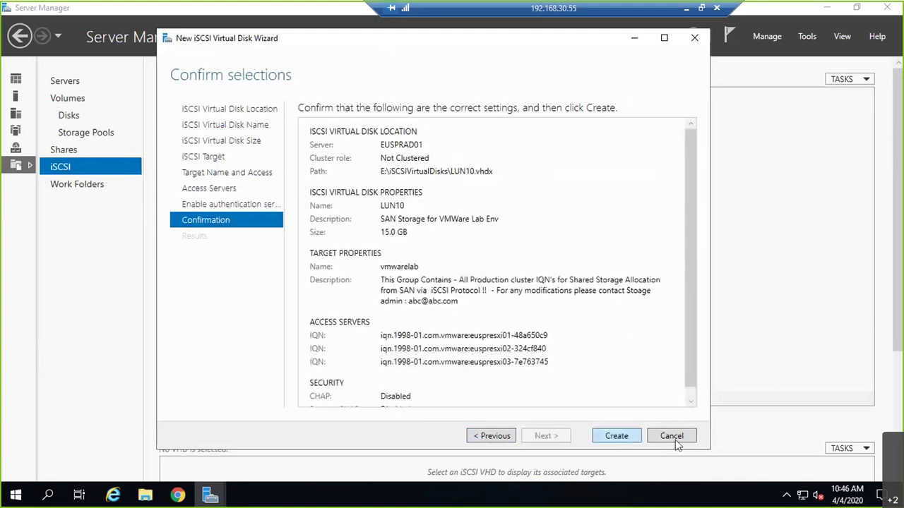
left_click(628, 437)
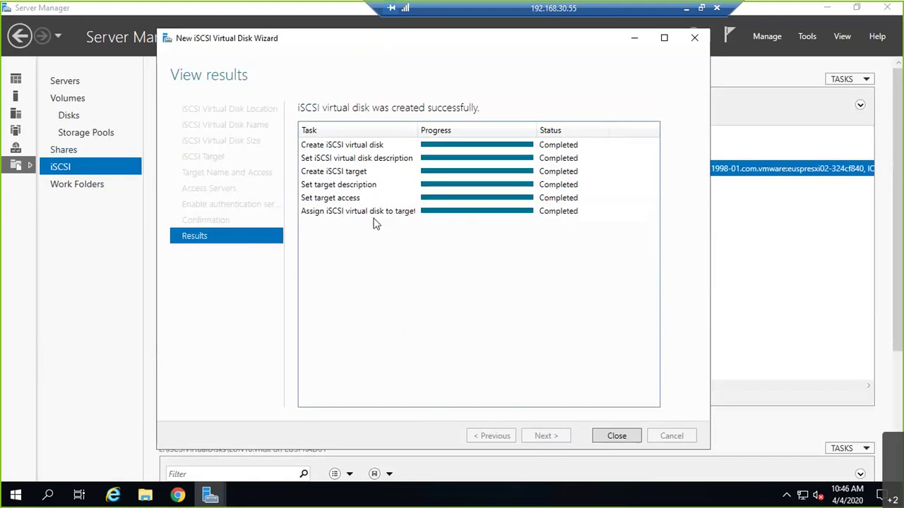
left_click(616, 436)
left_click_drag(530, 387, 305, 192)
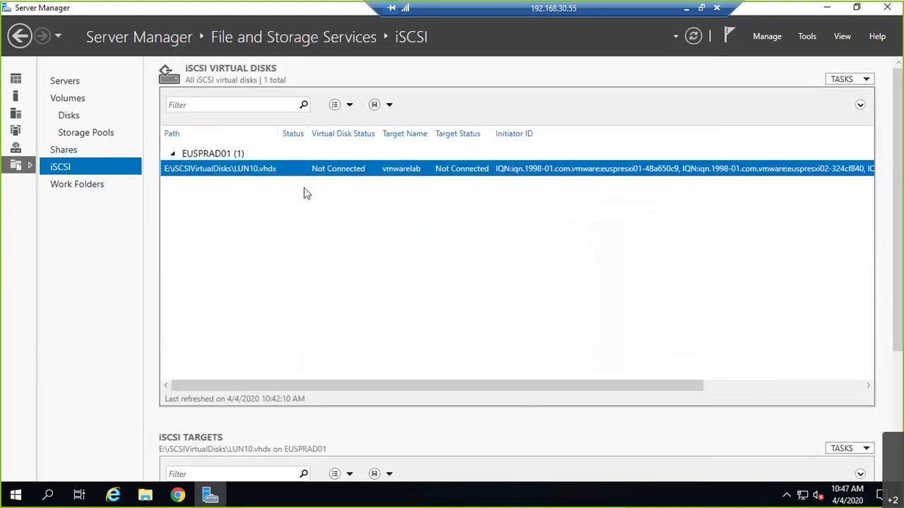
- Set LUN10.vhdx's logical unit number to 10 and return to the vSphere Web Client
right_click(358, 172)
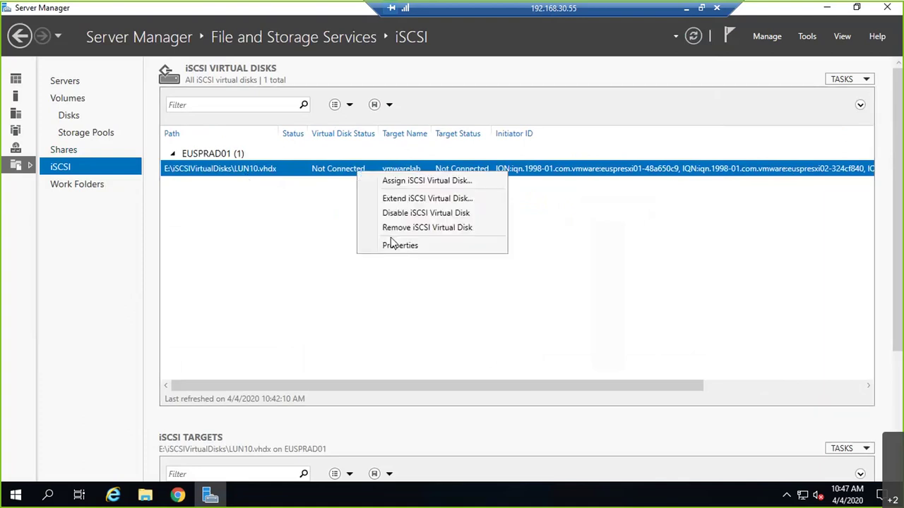
left_click(400, 246)
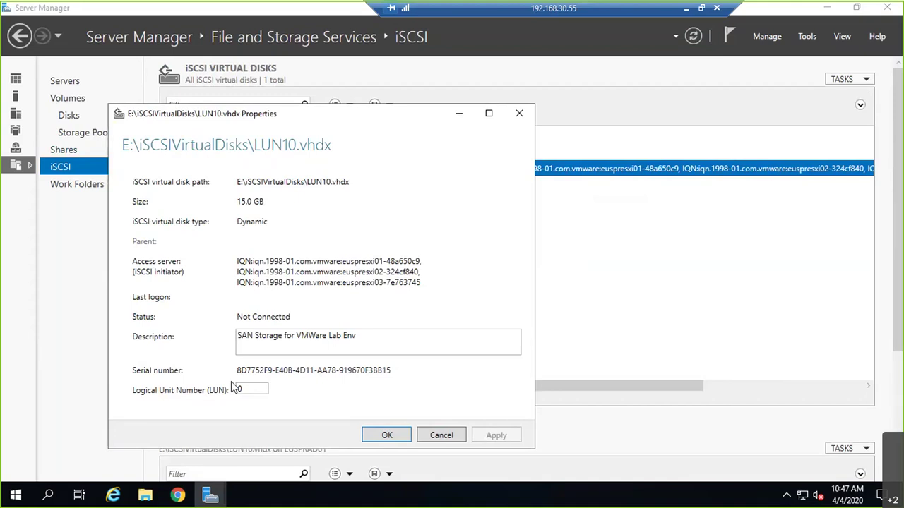
double_click(250, 388)
type("10")
left_click(495, 436)
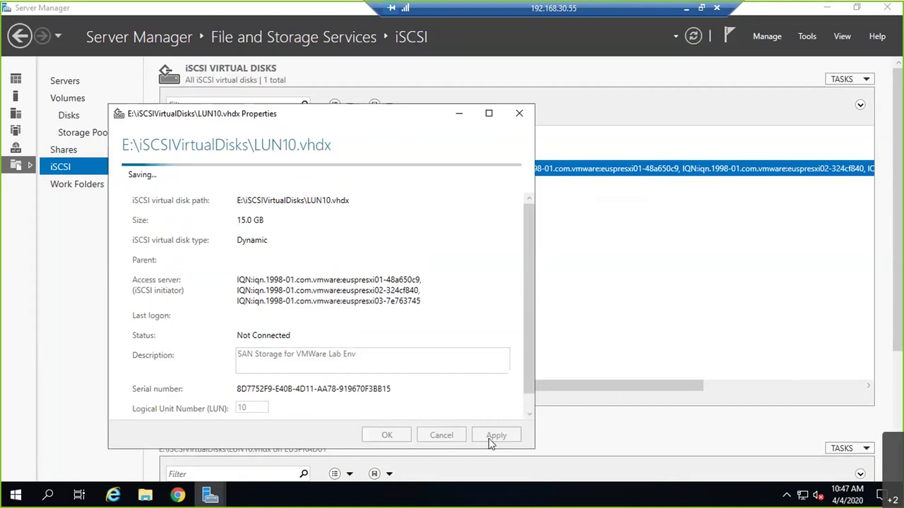
left_click(396, 436)
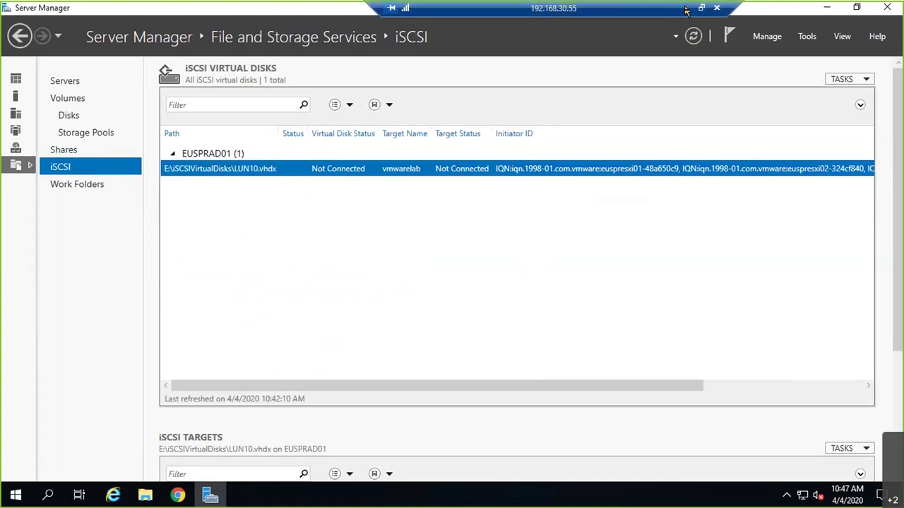
left_click(177, 497)
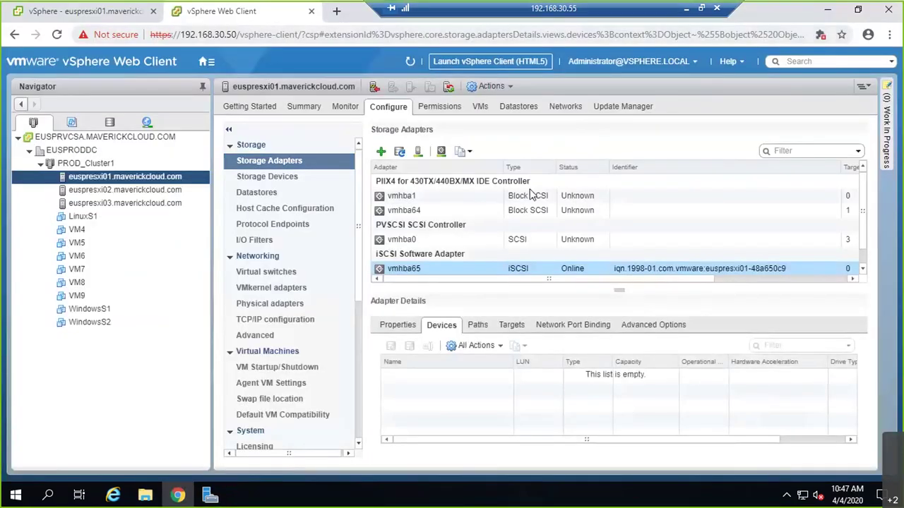
- Rescan vmhba65 for new devices and volumes on euspresxi01 and euspresxi02
left_click(419, 152)
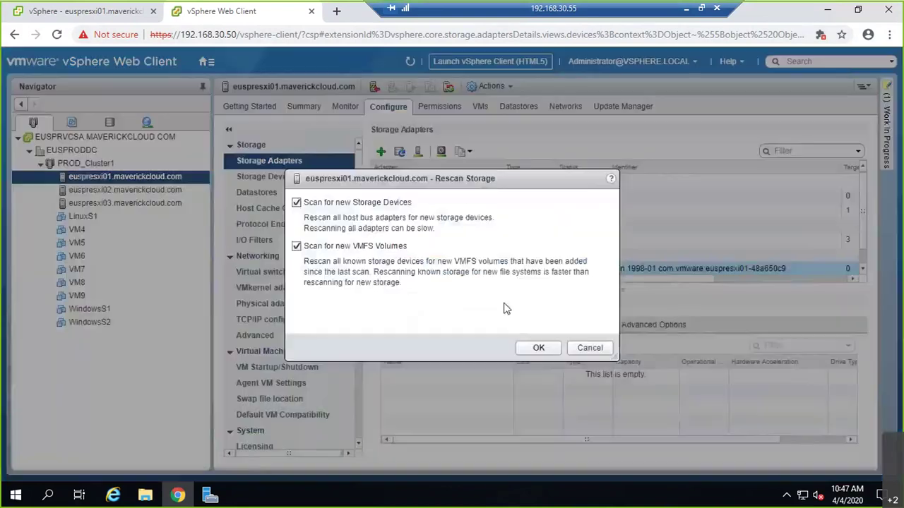
left_click(543, 351)
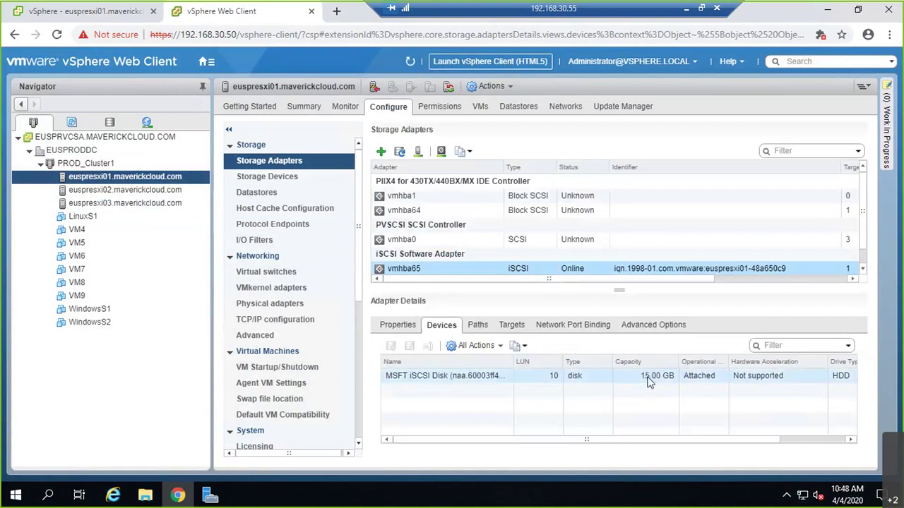
left_click(90, 192)
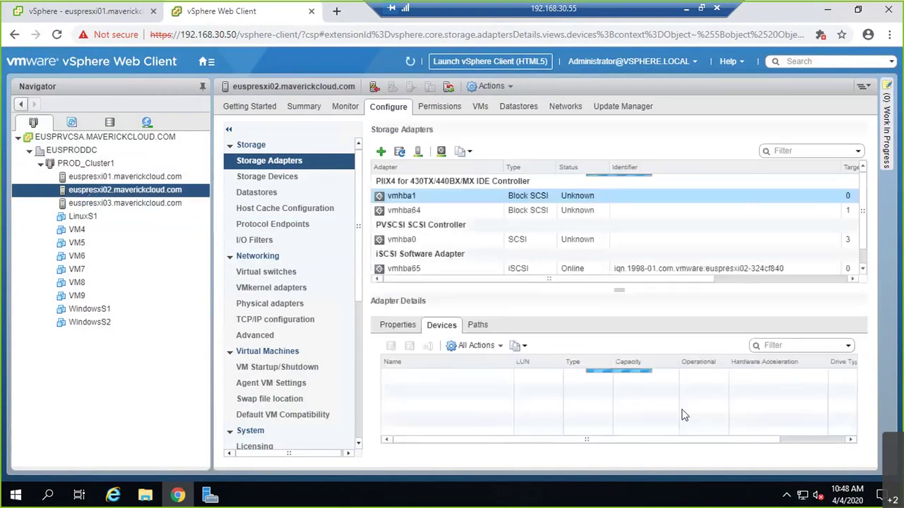
left_click(449, 272)
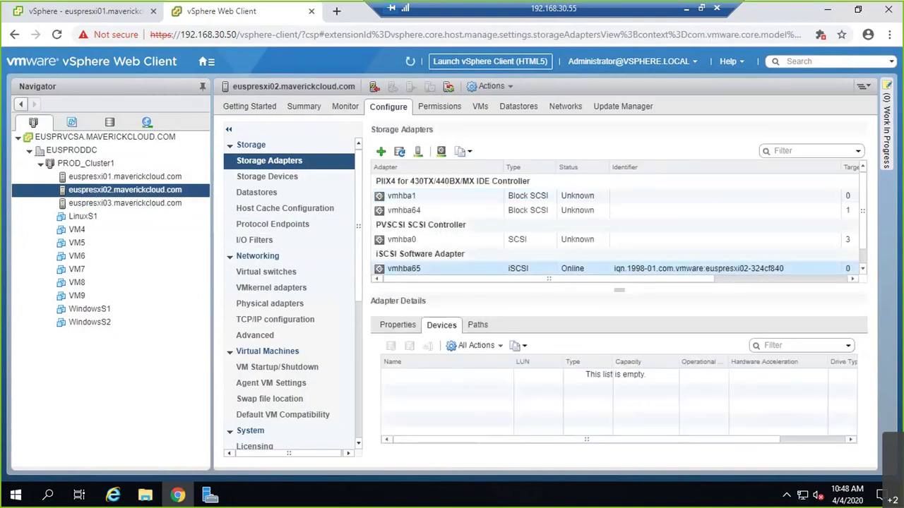
left_click(418, 153)
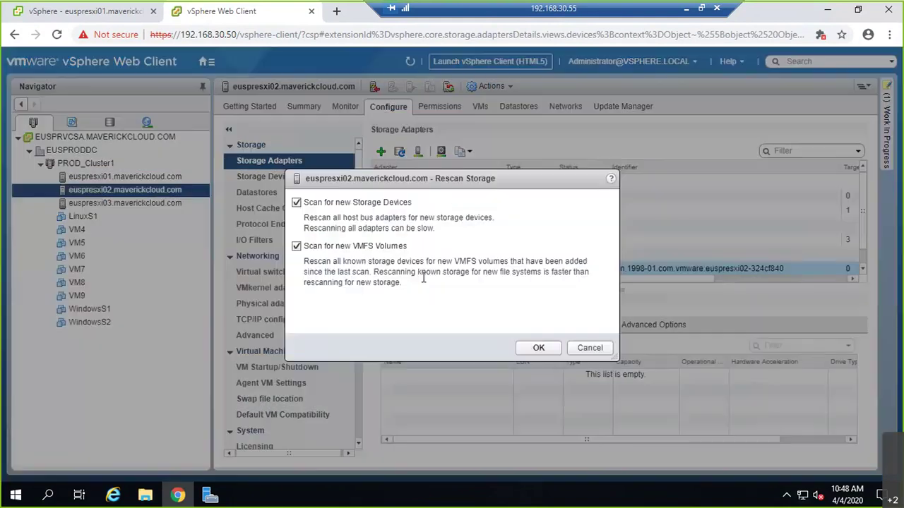
left_click(531, 346)
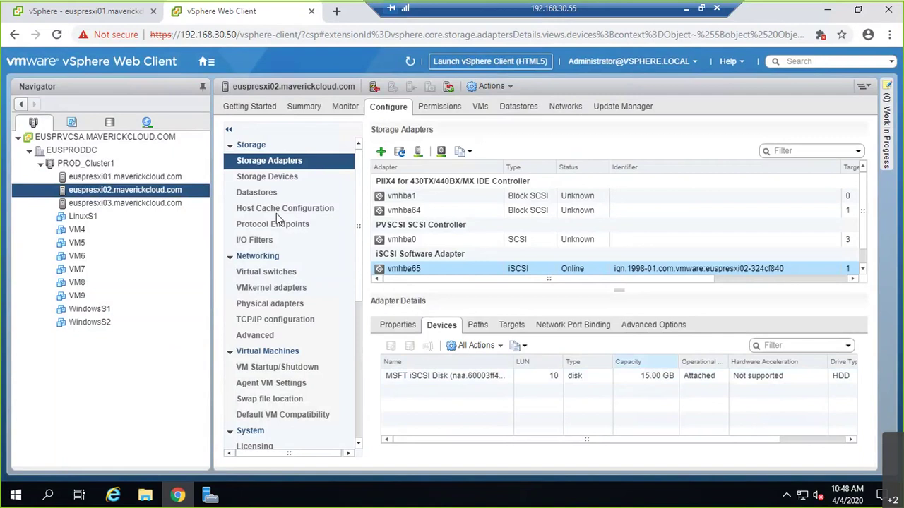
- Rescan euspresxi03's vmhba65 adapter for new devices and volumes
left_click(107, 204)
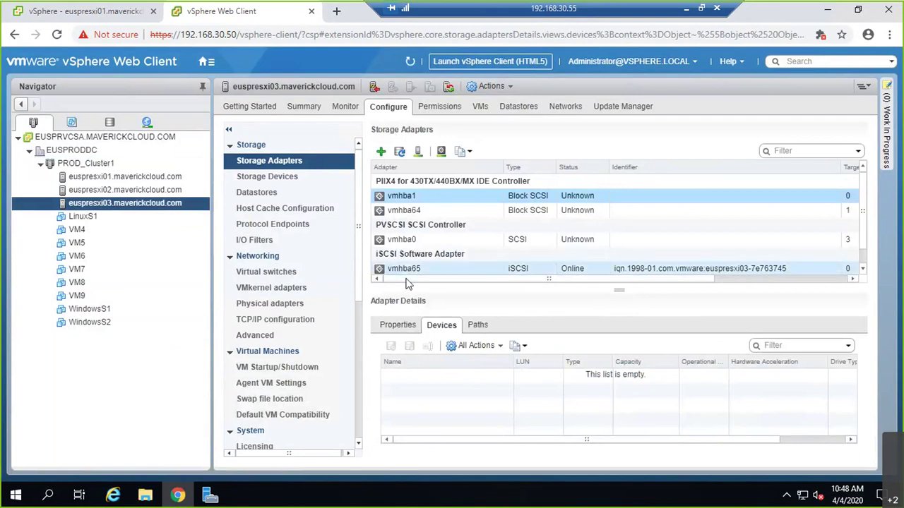
left_click(412, 269)
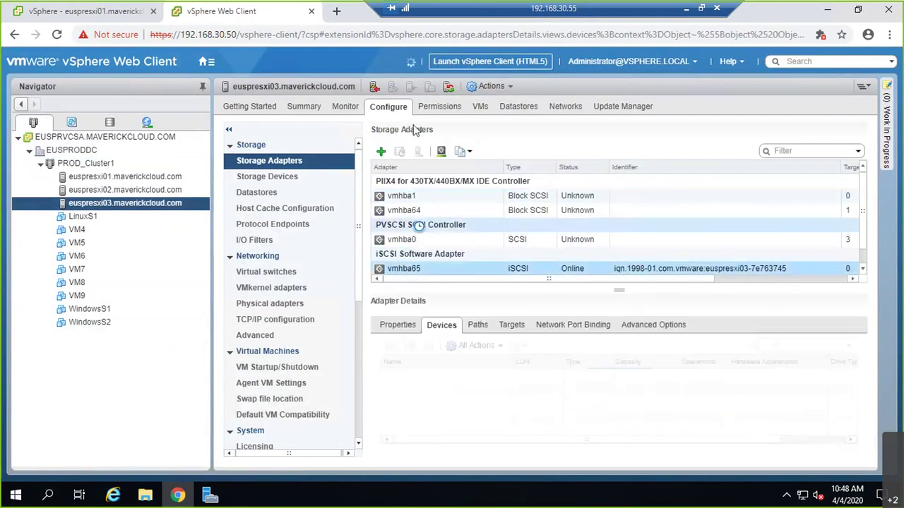
left_click(422, 151)
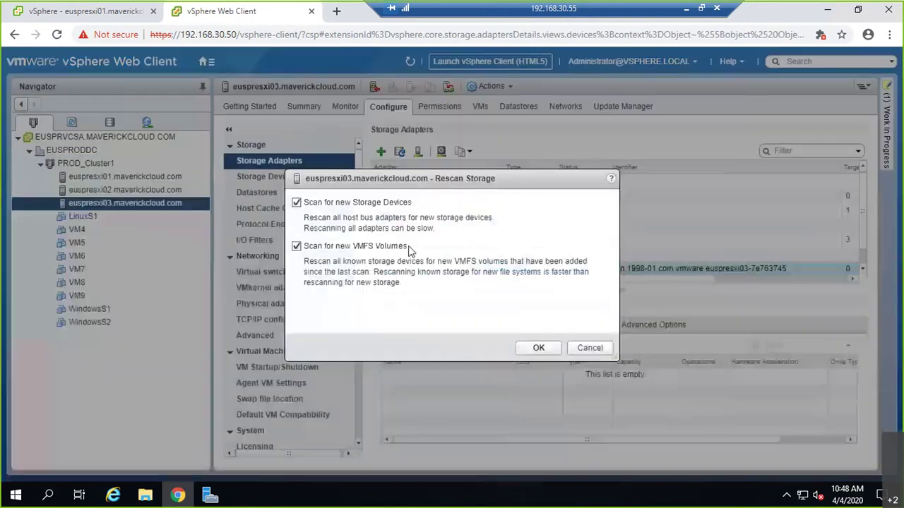
left_click(534, 348)
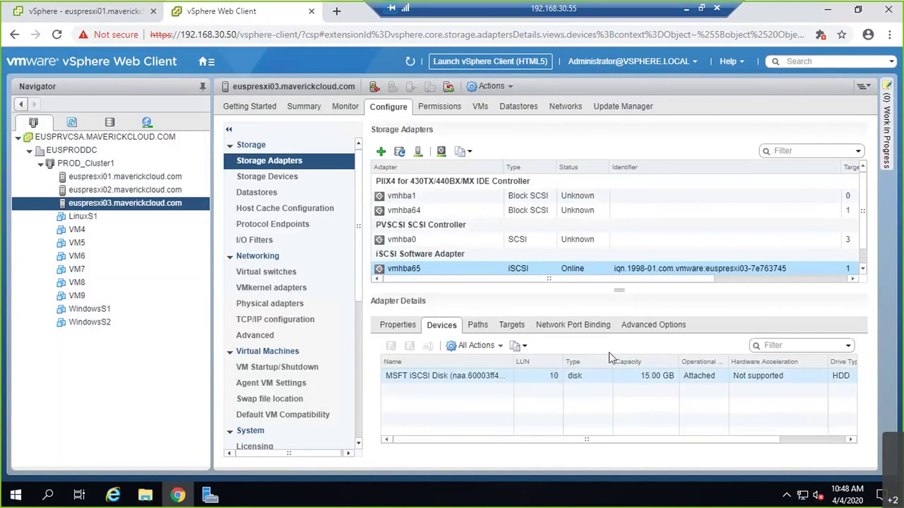
- Check euspresxi01's vmhba65 target server and port bindings, then euspresxi02's port bindings
left_click(516, 329)
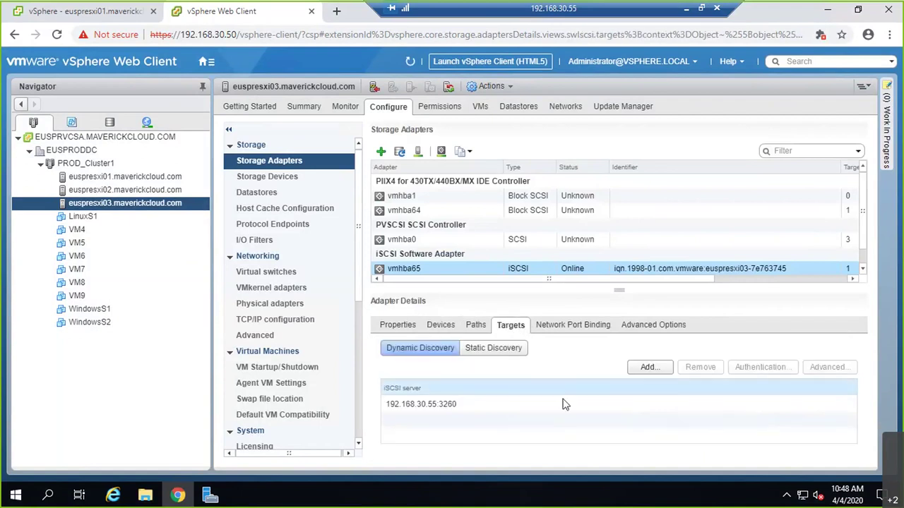
left_click(549, 329)
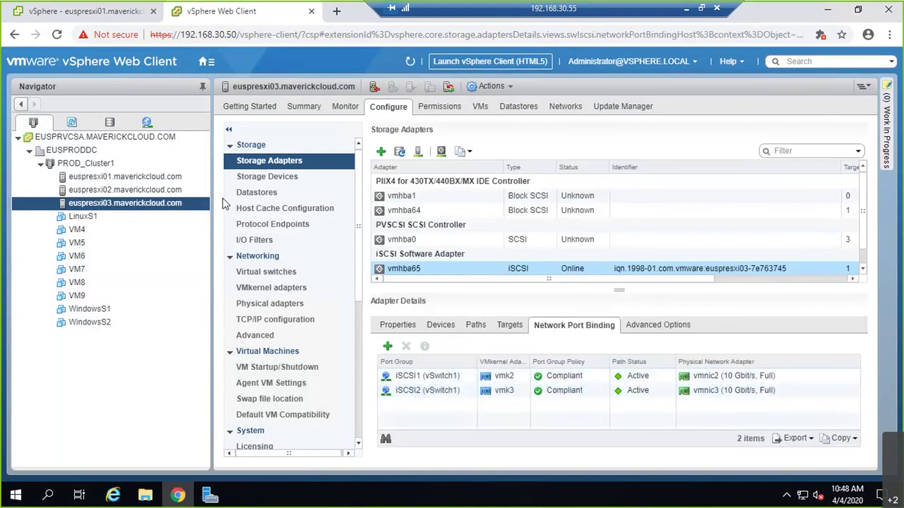
left_click(184, 190)
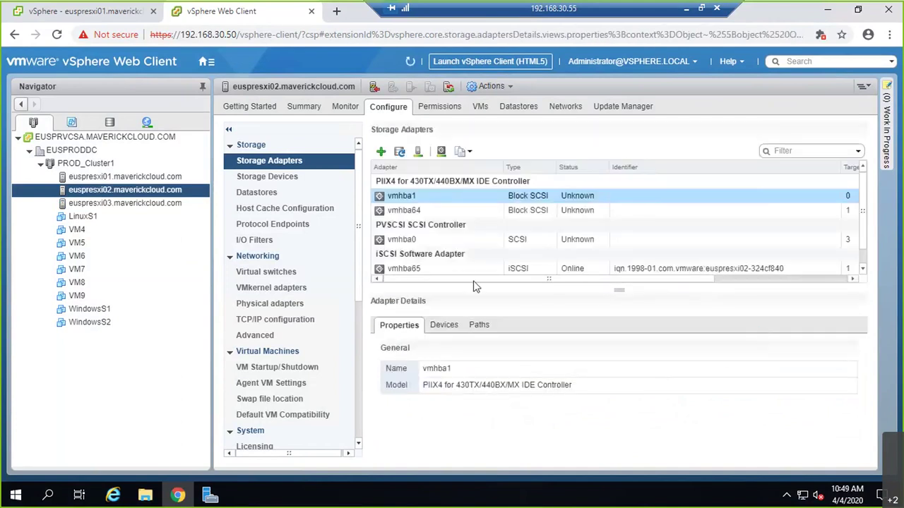
left_click(478, 272)
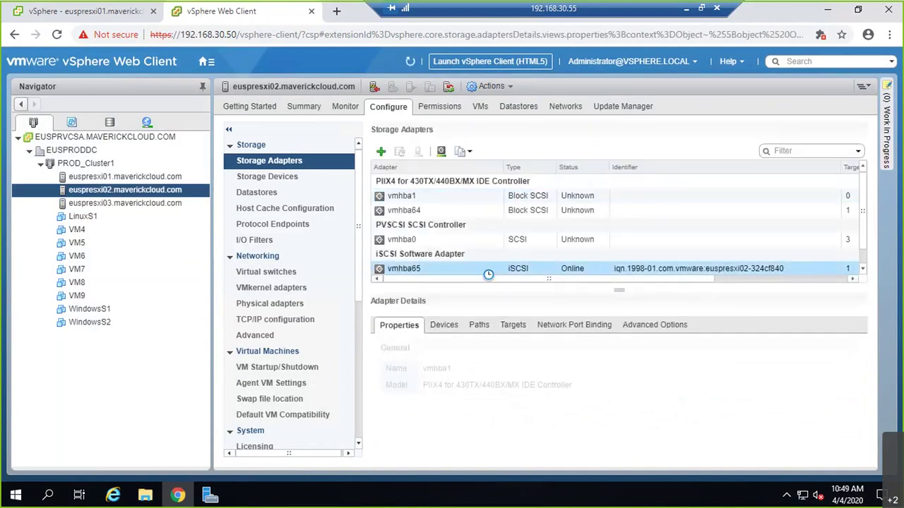
left_click(572, 326)
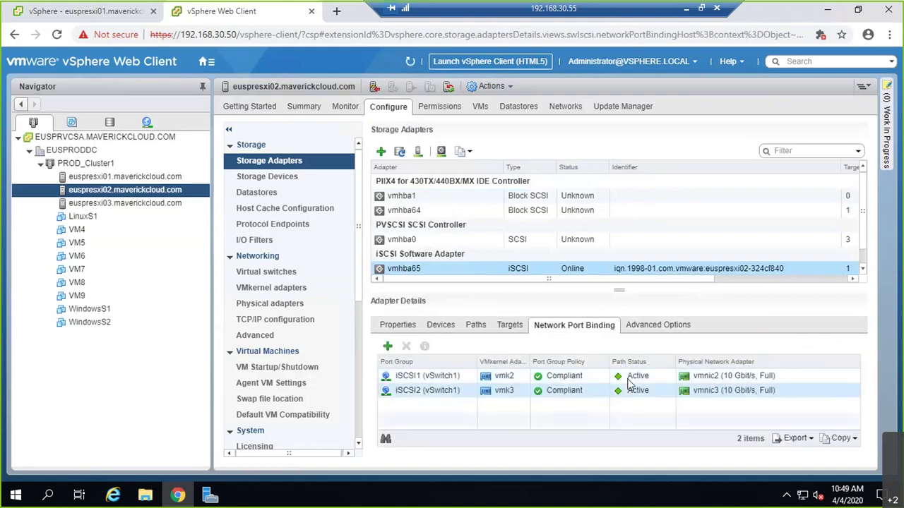
- On euspresxi01's vmhba65, review port bindings, target server, devices and the two LUN 10 paths
left_click(123, 180)
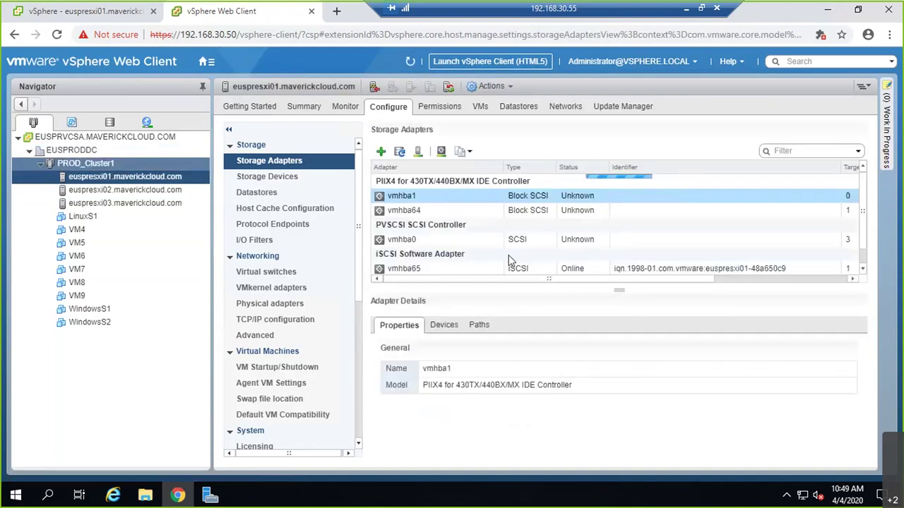
left_click(523, 271)
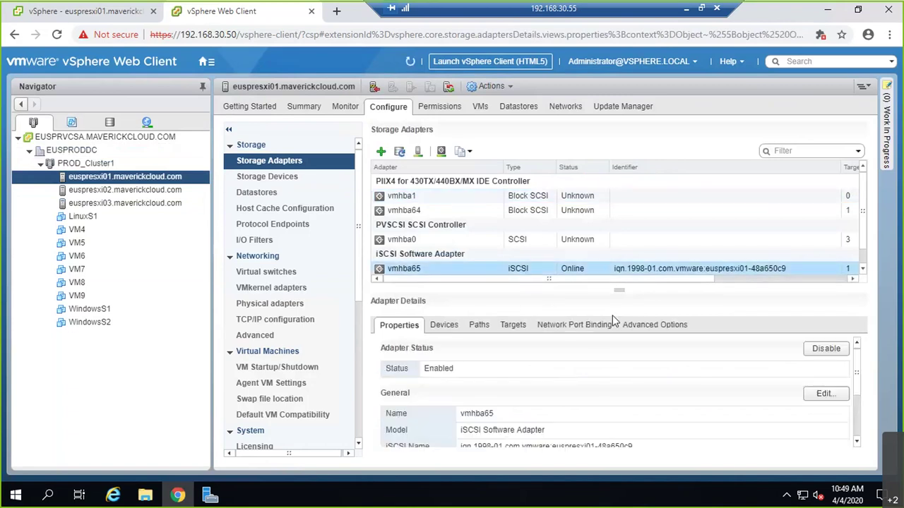
left_click(586, 325)
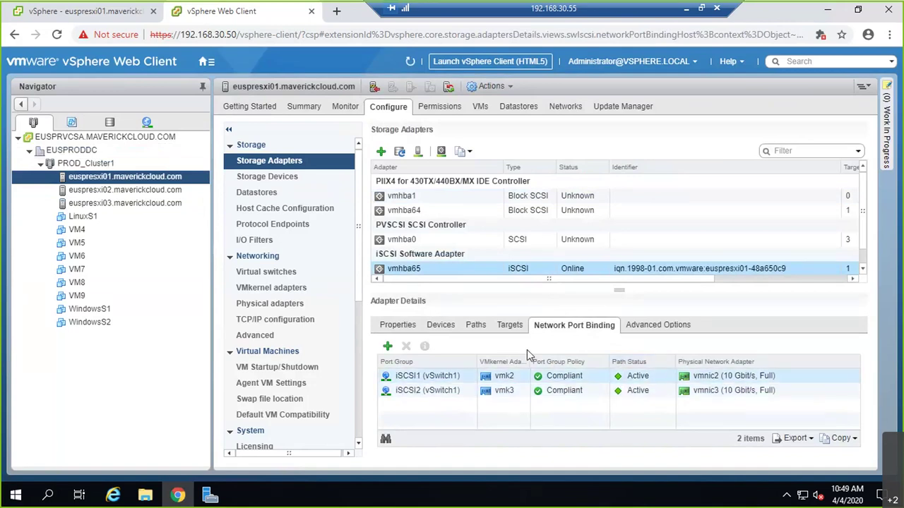
left_click(509, 325)
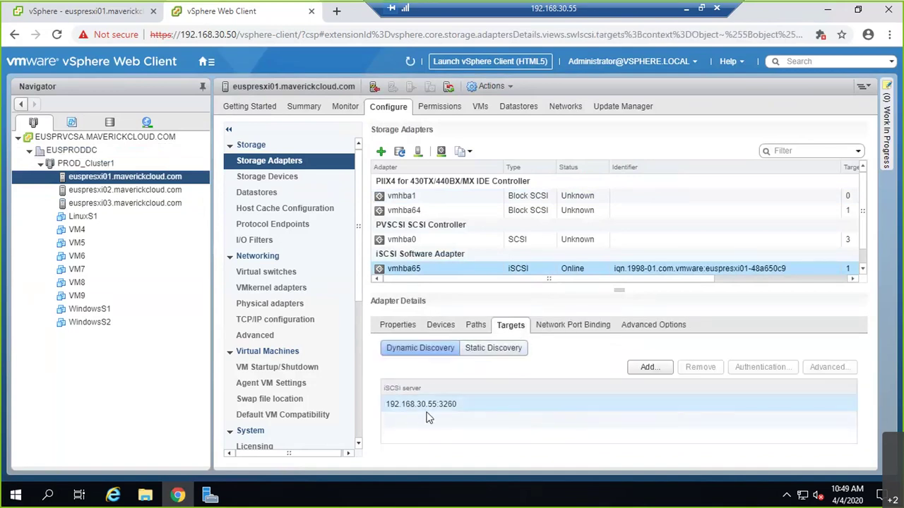
left_click(441, 325)
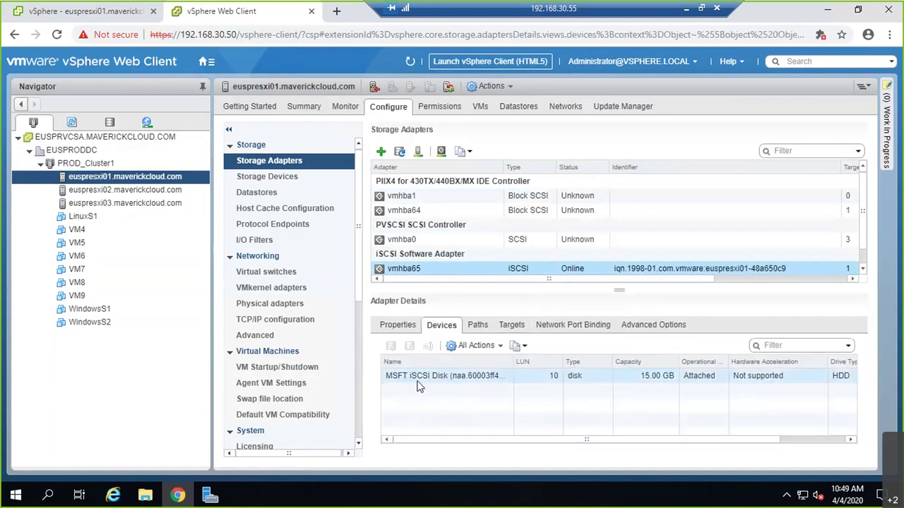
left_click(475, 329)
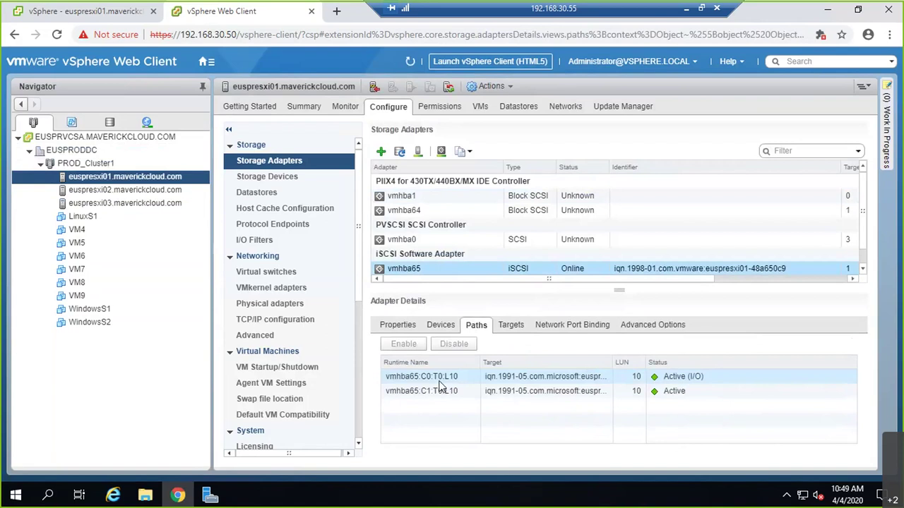
left_click(589, 329)
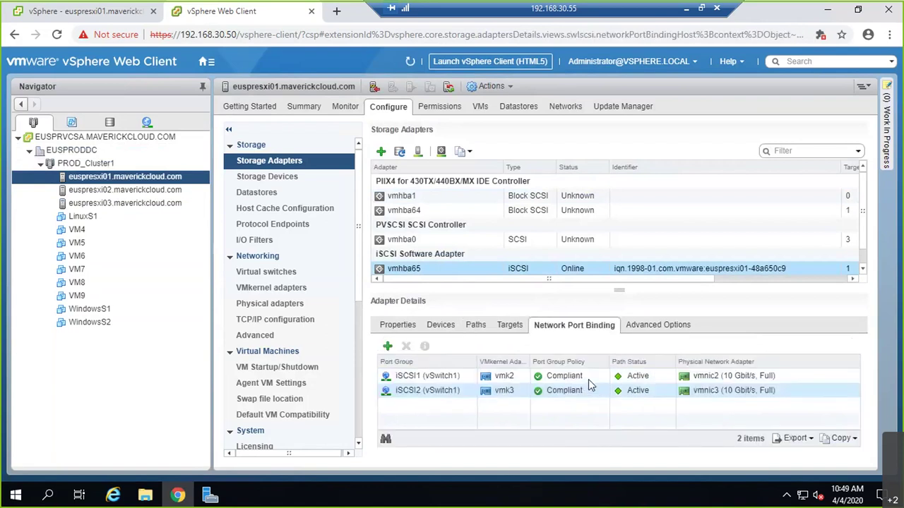
left_click(476, 325)
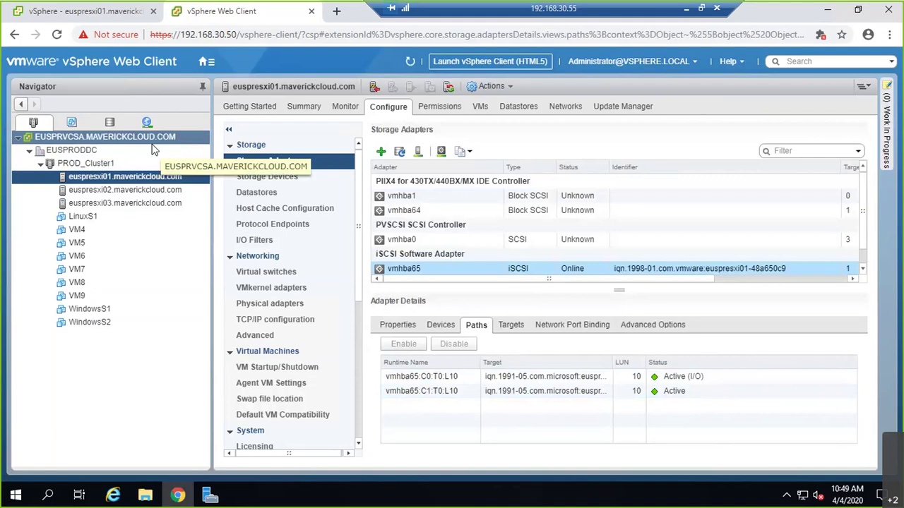
left_click(441, 325)
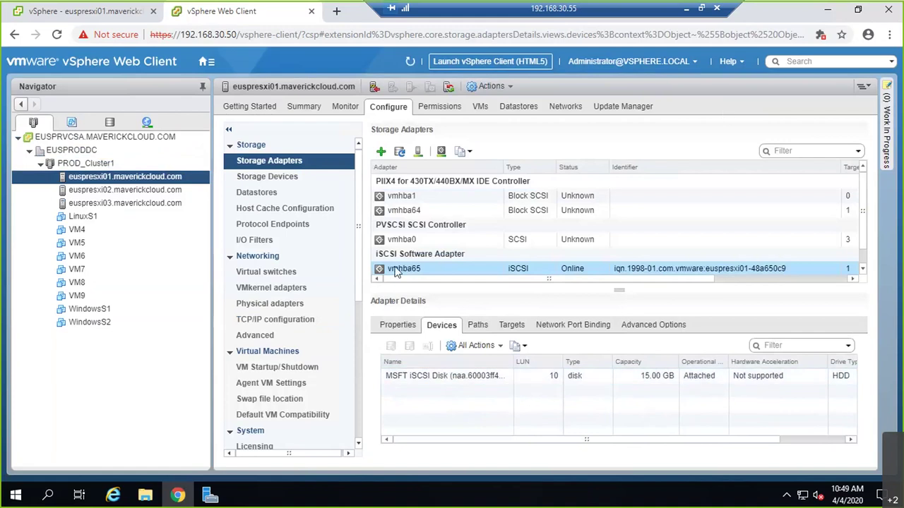
- Return to Server Manager's iSCSI page listing LUN10.vhdx on vmwarelab
mouse_move(208, 499)
left_click(210, 498)
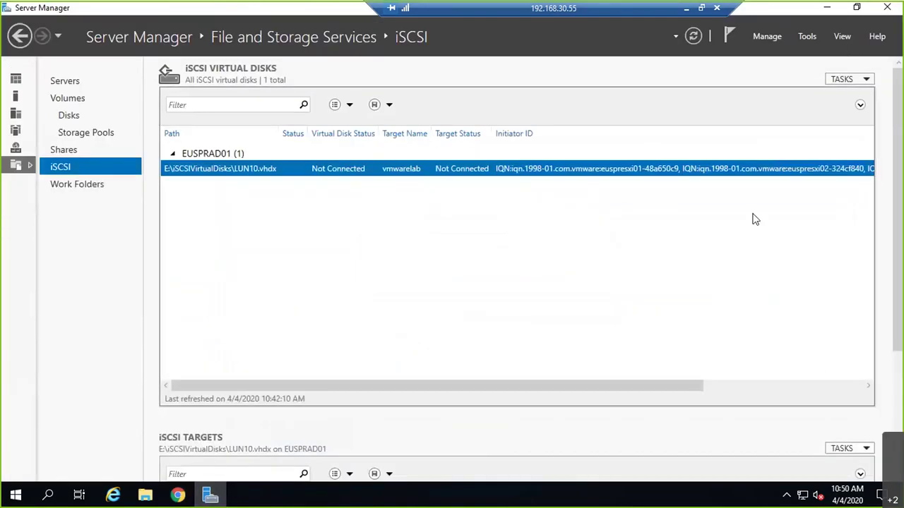
- Start a new iSCSI virtual disk stored on the F: volume
left_click(866, 82)
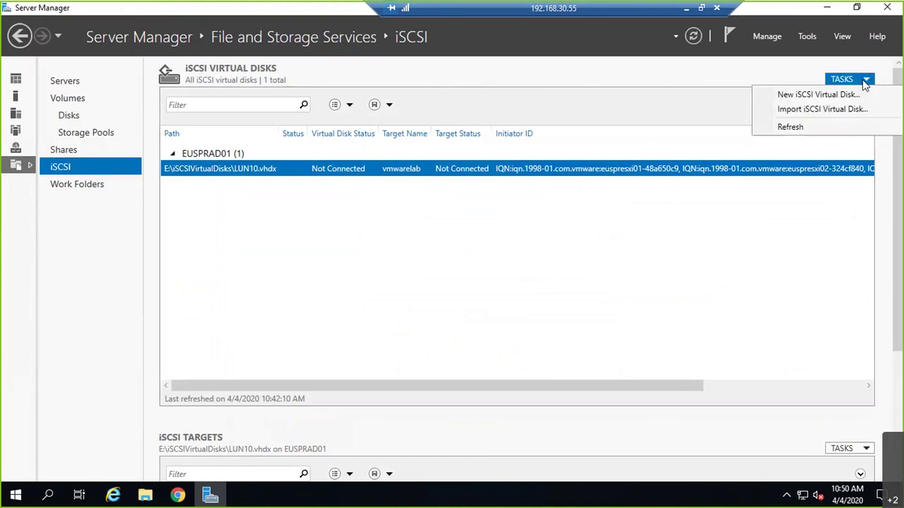
left_click(831, 95)
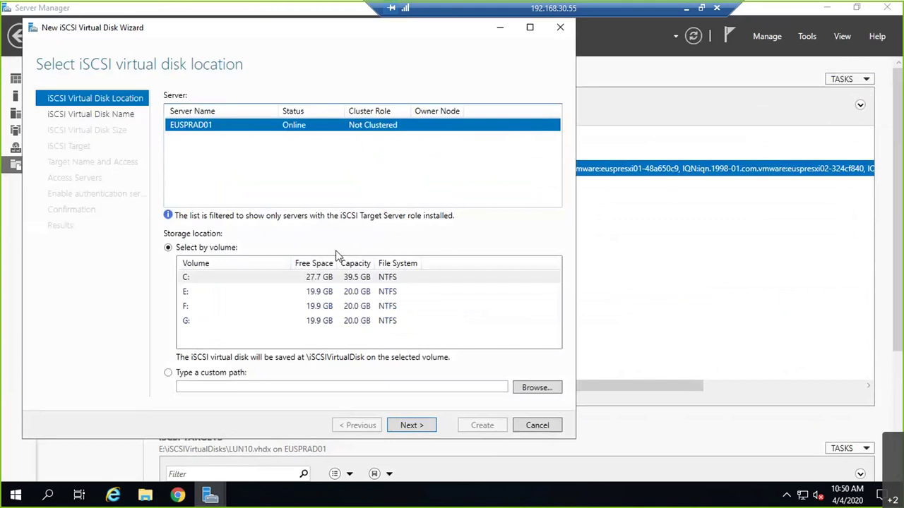
left_click(200, 307)
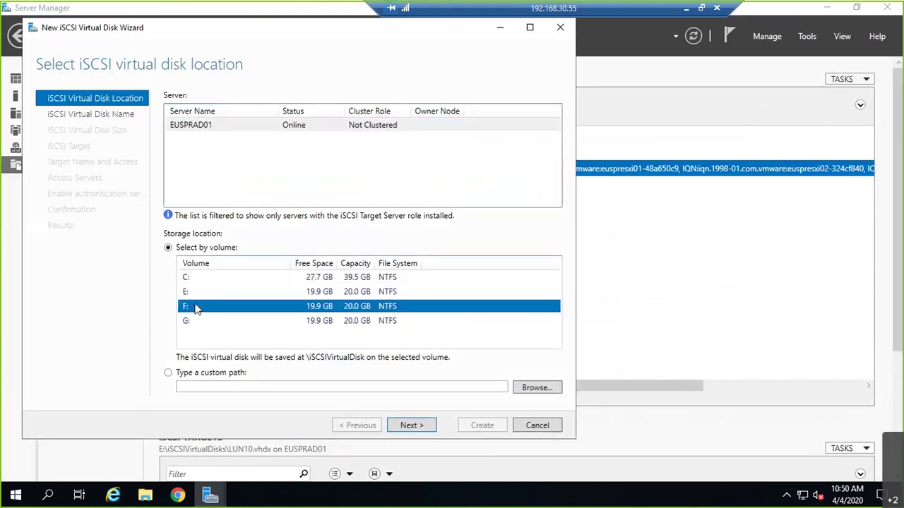
left_click(411, 425)
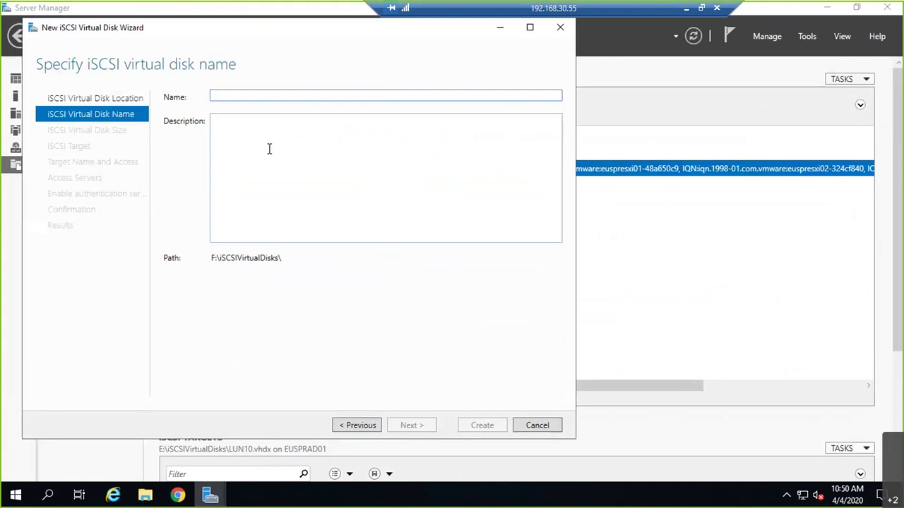
- Name the disk LUN20 with description 'LUN20 for VMware Lab Env - via ISCSI'
type("LUN20")
key("Tab")
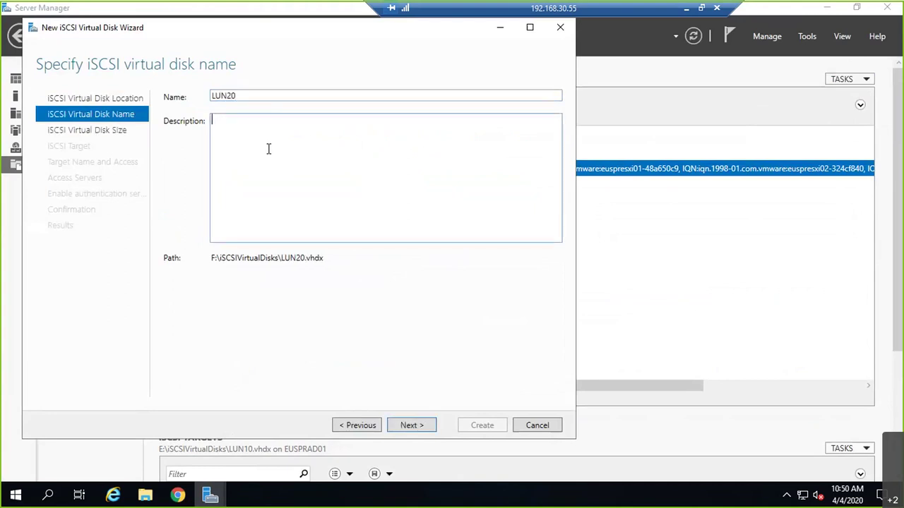
type("LUN20 for VMware Lab ")
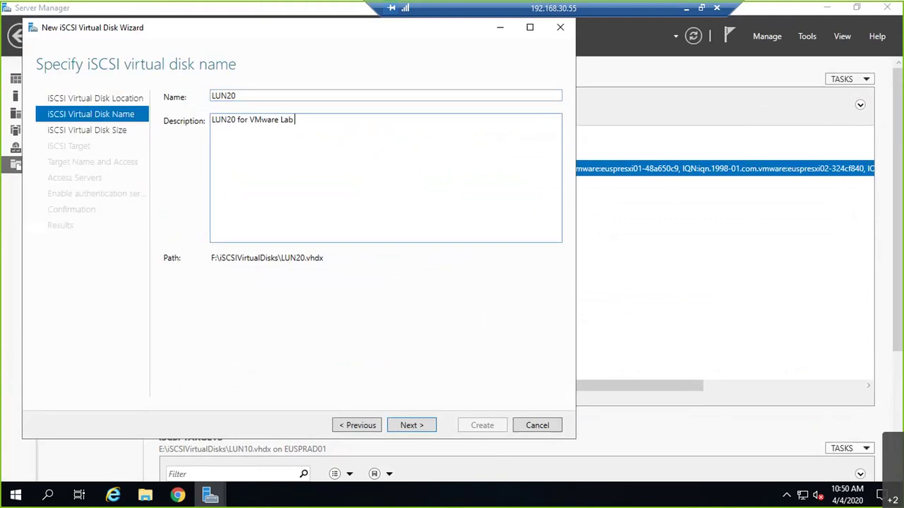
type("Env - IS")
key("BackSpace")
key("BackSpace")
type("via ISCSI")
left_click(412, 425)
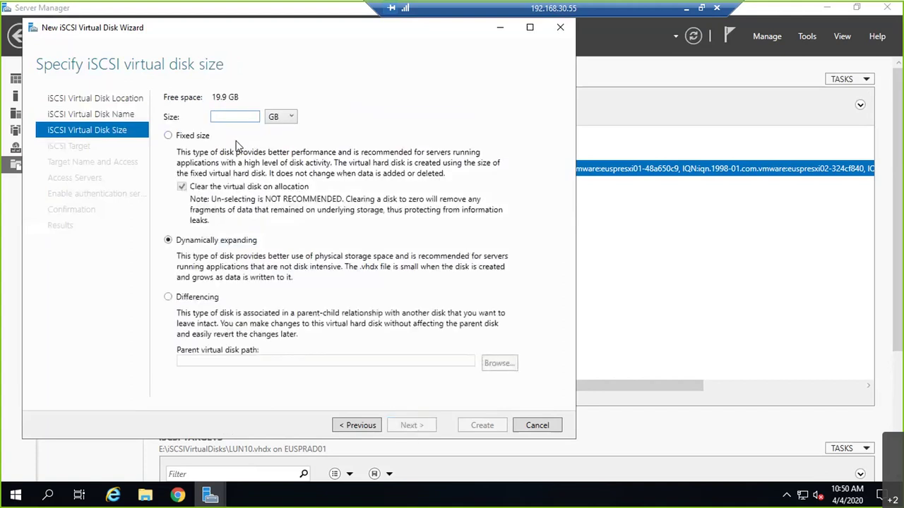
- Size LUN20 at 15 GB and assign it to the existing vmwarelab target
type("15")
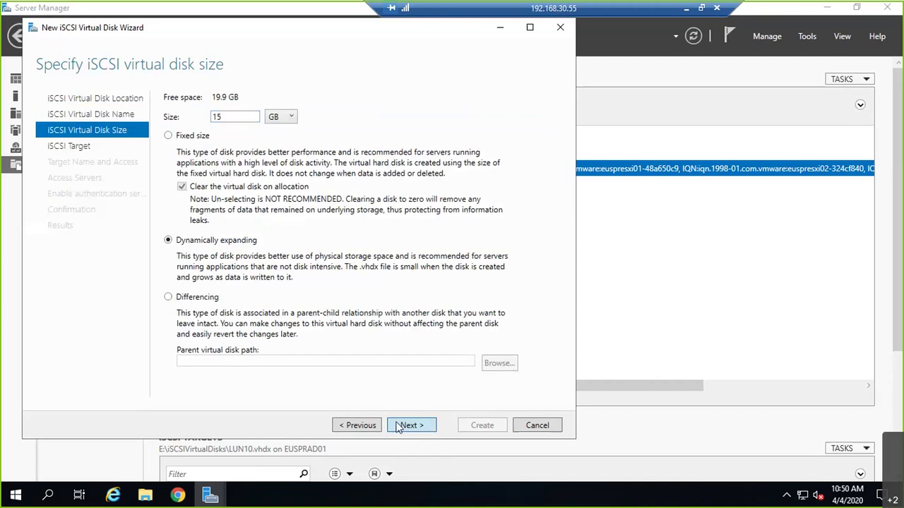
left_click(405, 425)
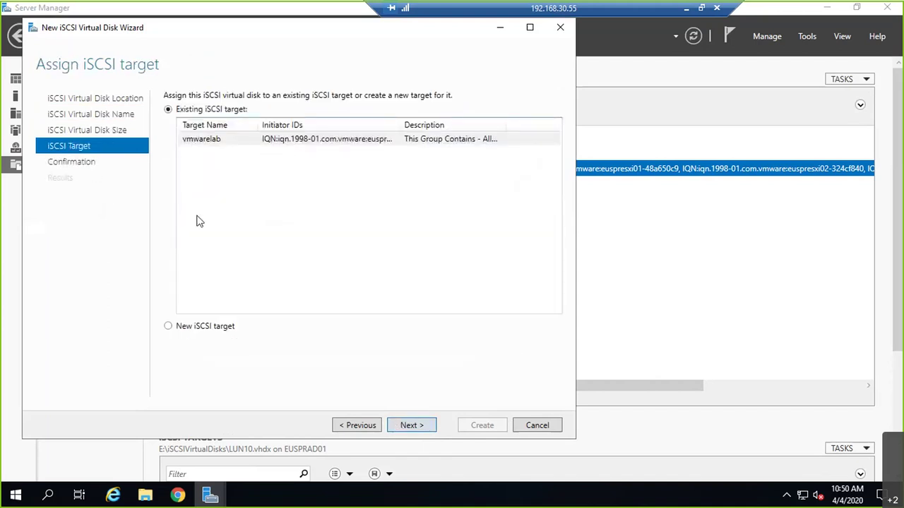
left_click(182, 329)
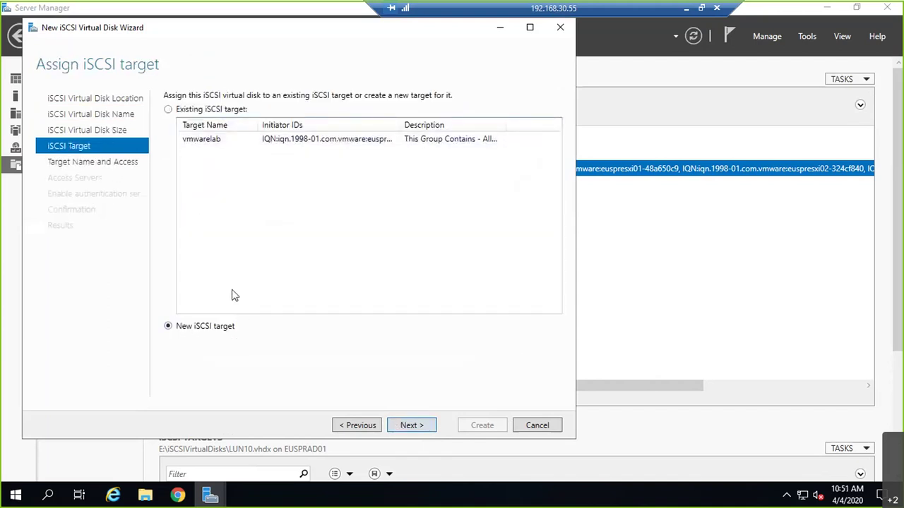
left_click(167, 110)
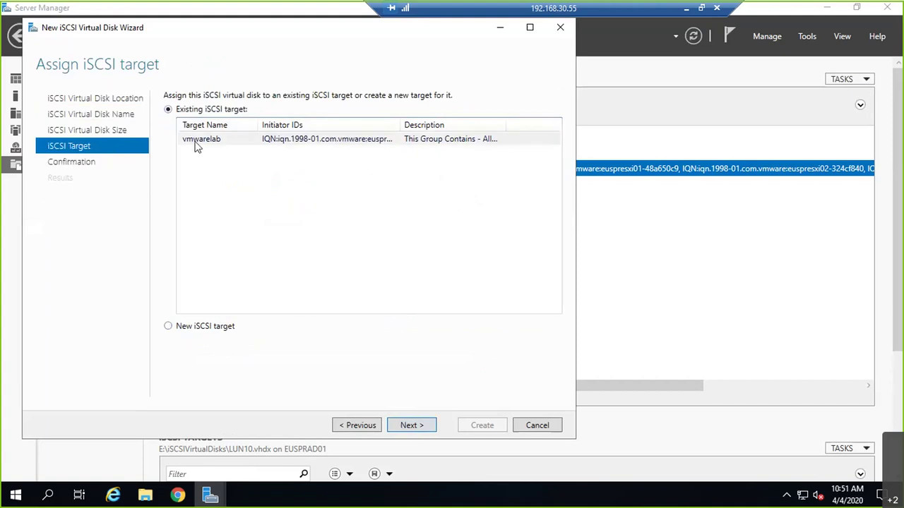
left_click(285, 144)
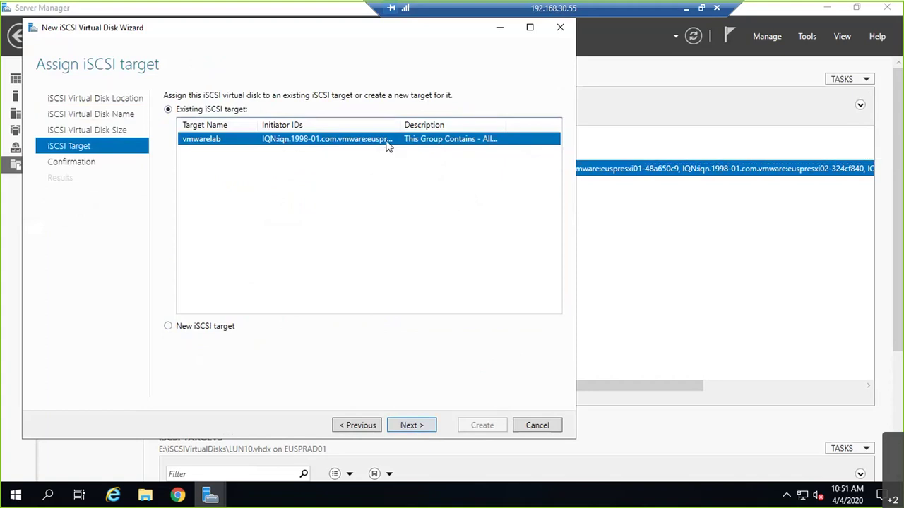
left_click(409, 425)
scroll(343, 332, "down", 1)
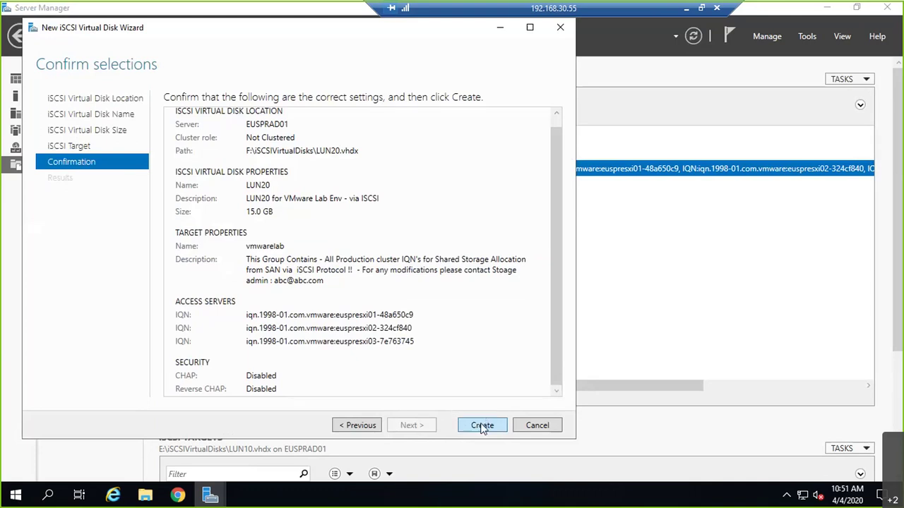
- Finish creating LUN20.vhdx on F: for target vmwarelab, then open its Properties
left_click(483, 416)
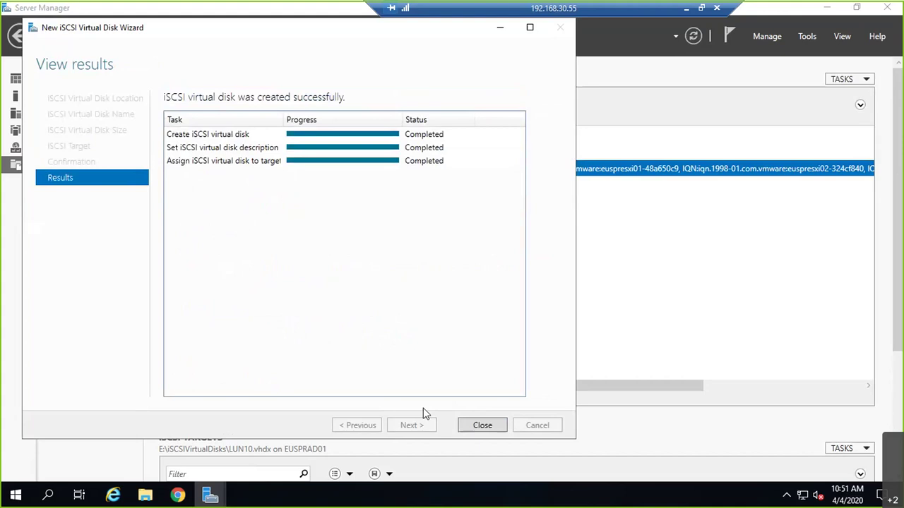
left_click(475, 426)
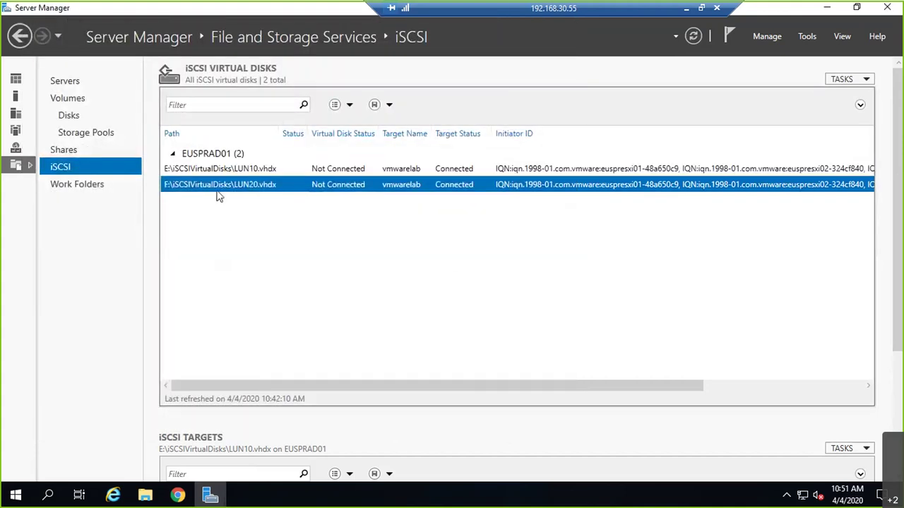
right_click(219, 197)
left_click(243, 260)
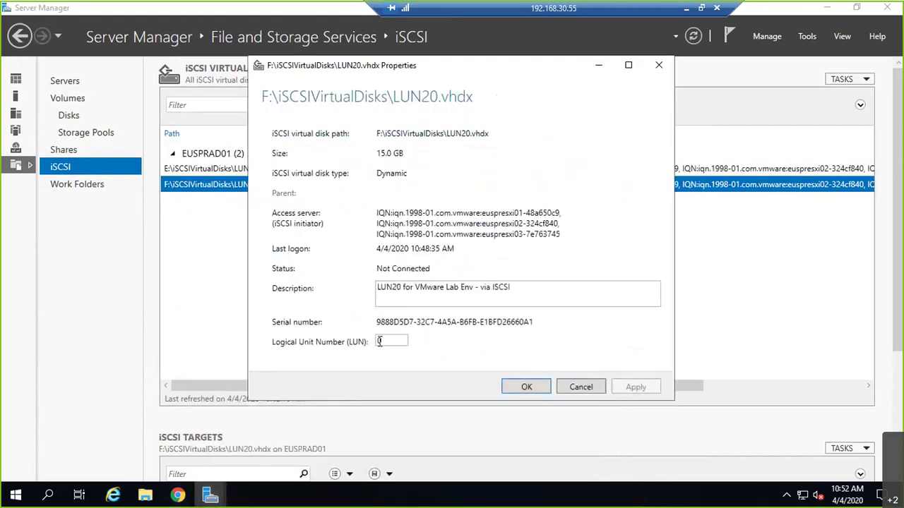
- Change LUN20's logical unit number from 0 to 20 and save it
double_click(379, 341)
type("20")
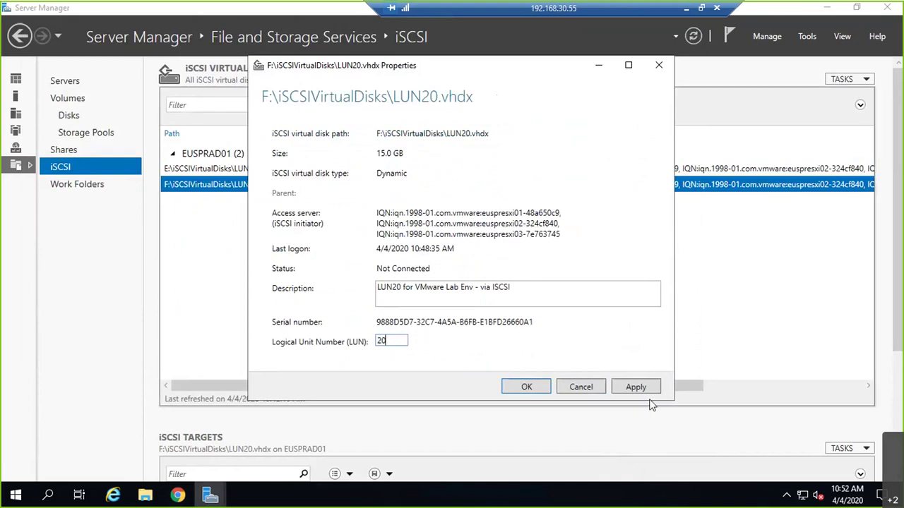
left_click(634, 393)
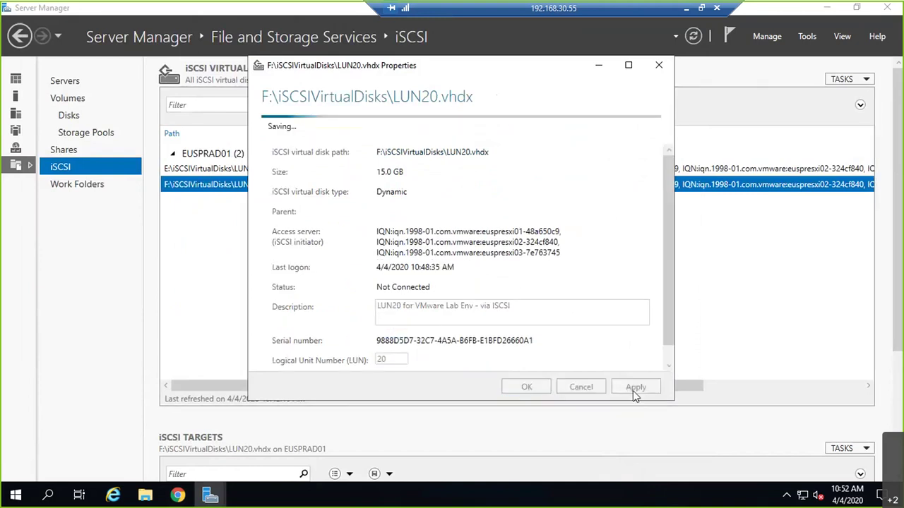
left_click(558, 393)
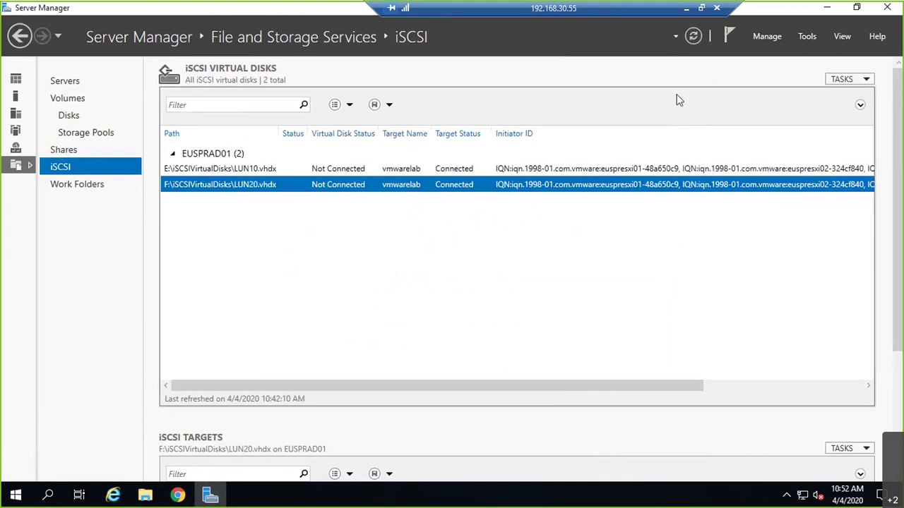
- Switch to vSphere Web Client and start a storage rescan on euspresxi01
left_click(687, 8)
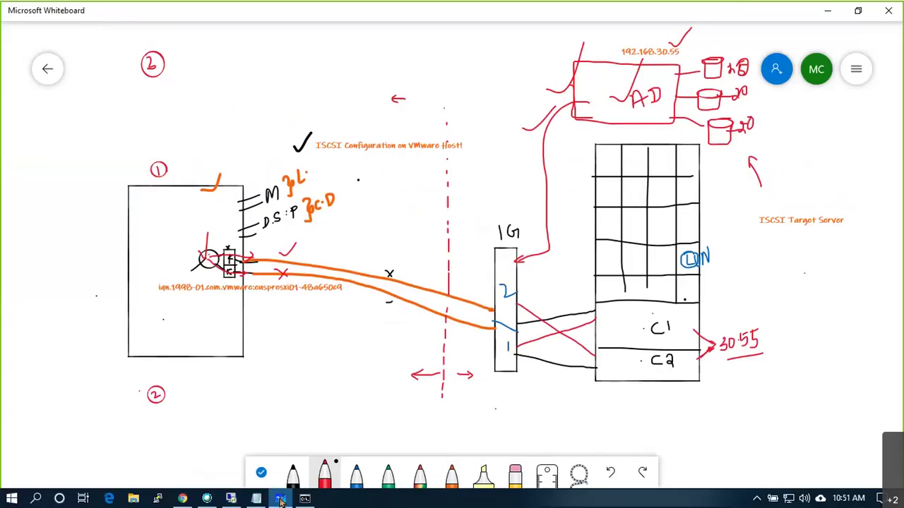
left_click(237, 499)
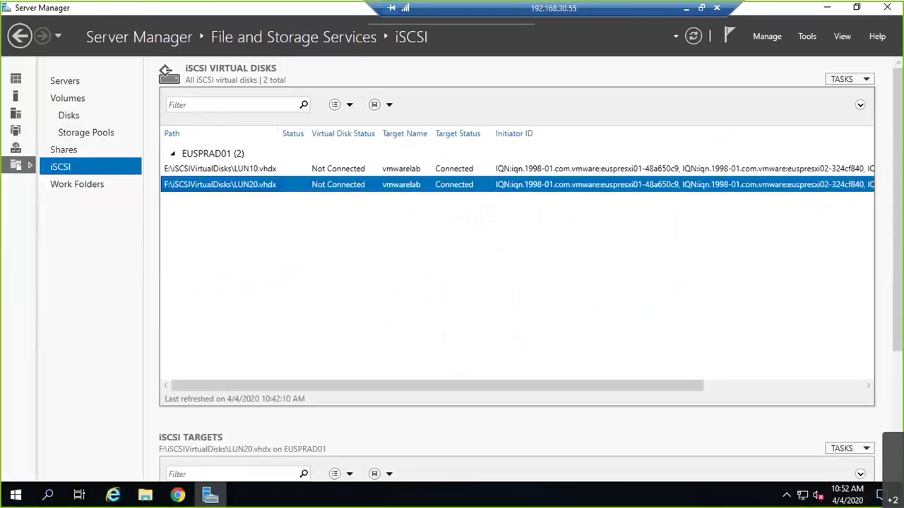
key("alt+Tab")
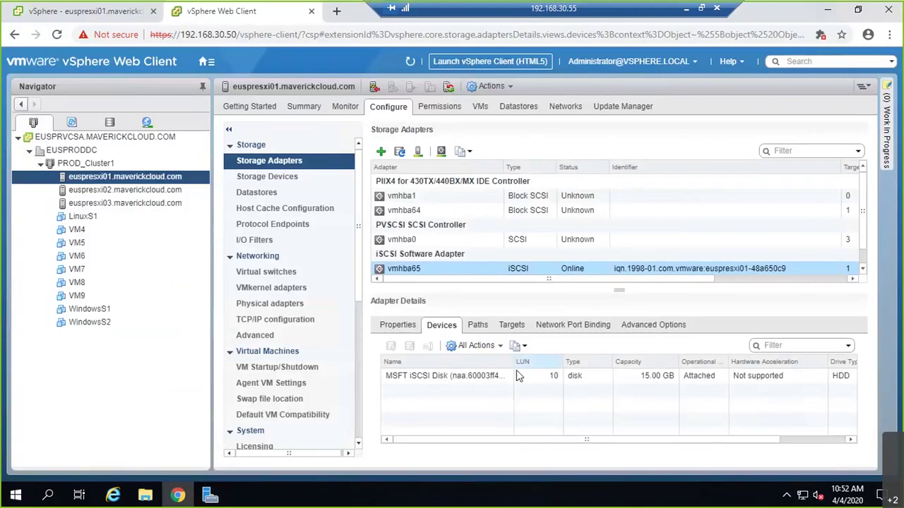
left_click(419, 152)
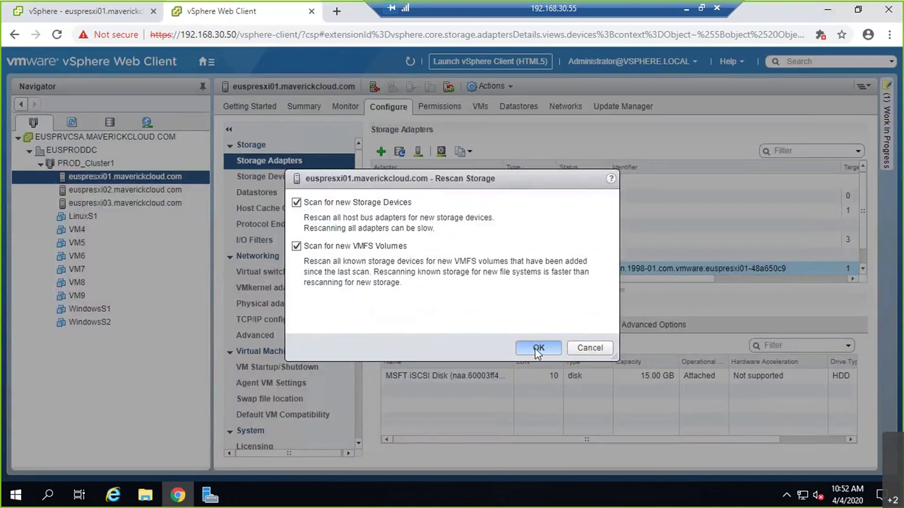
- Confirm euspresxi01's rescan, then rescan euspresxi02 and view its vmhba65 devices
left_click(536, 348)
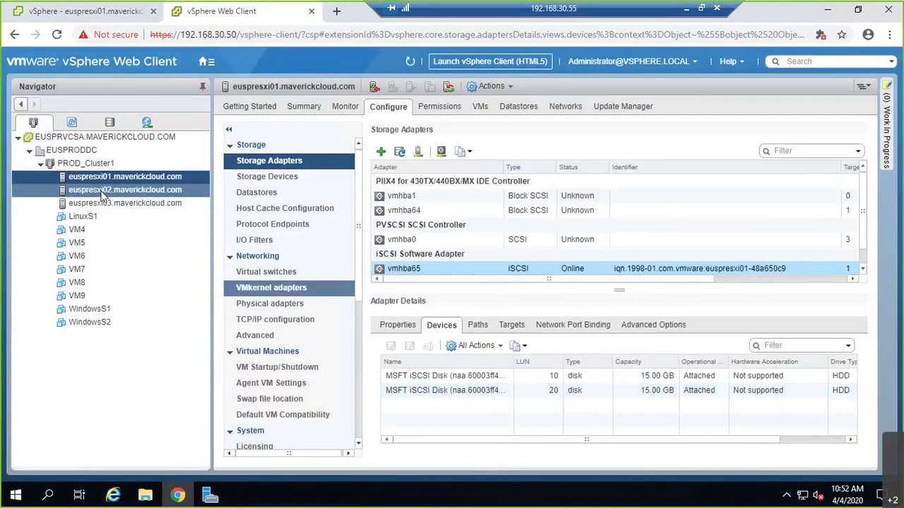
left_click(120, 189)
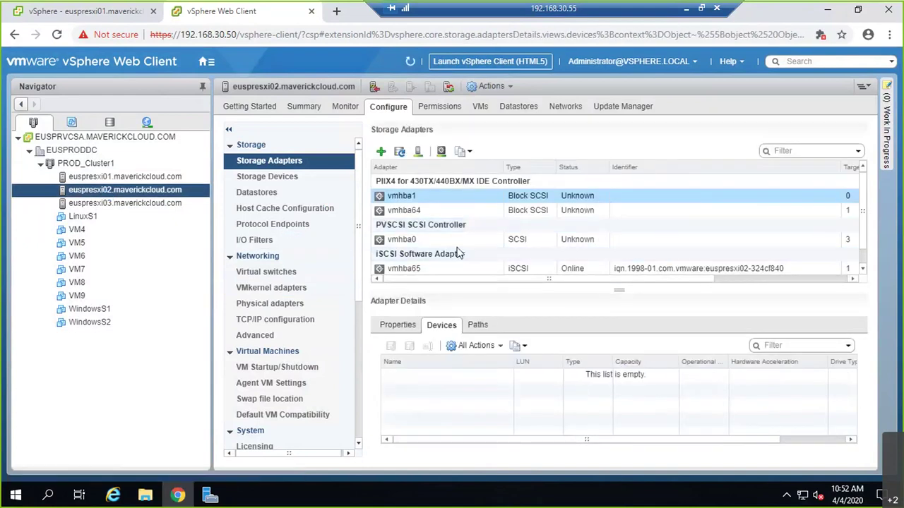
left_click(459, 268)
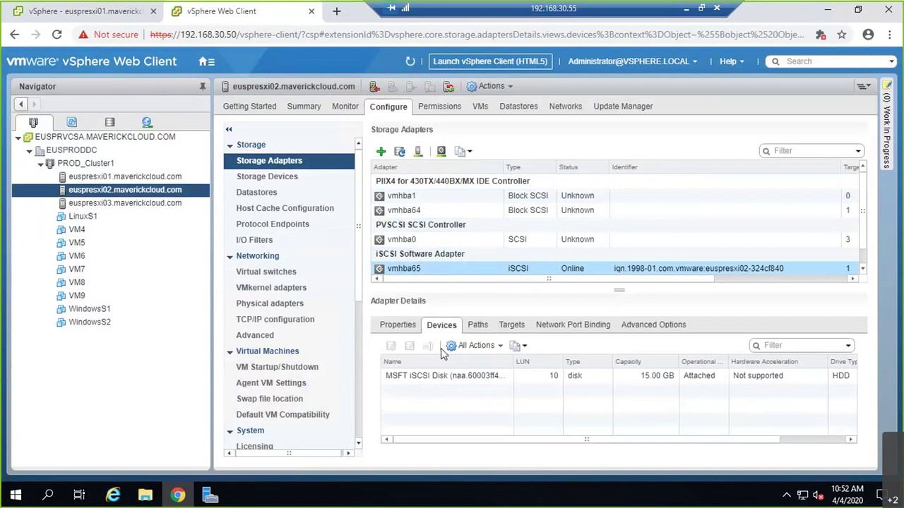
left_click(418, 153)
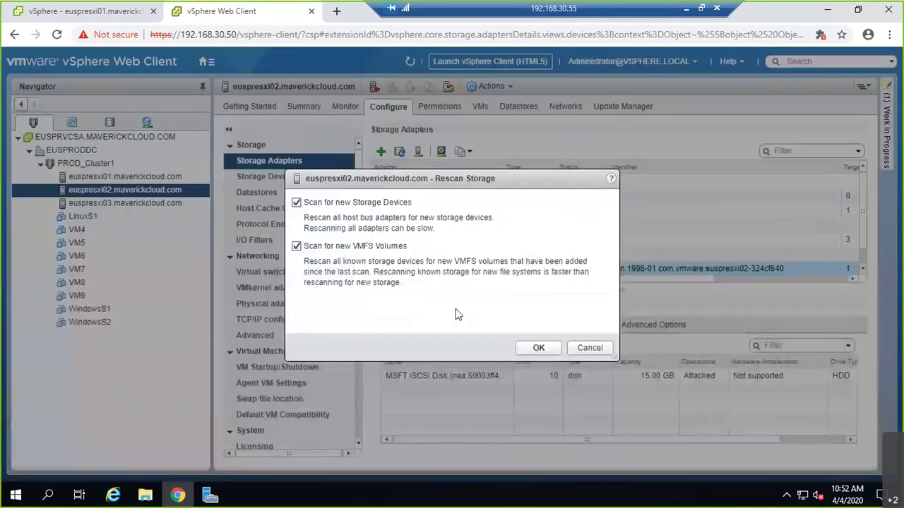
left_click(534, 347)
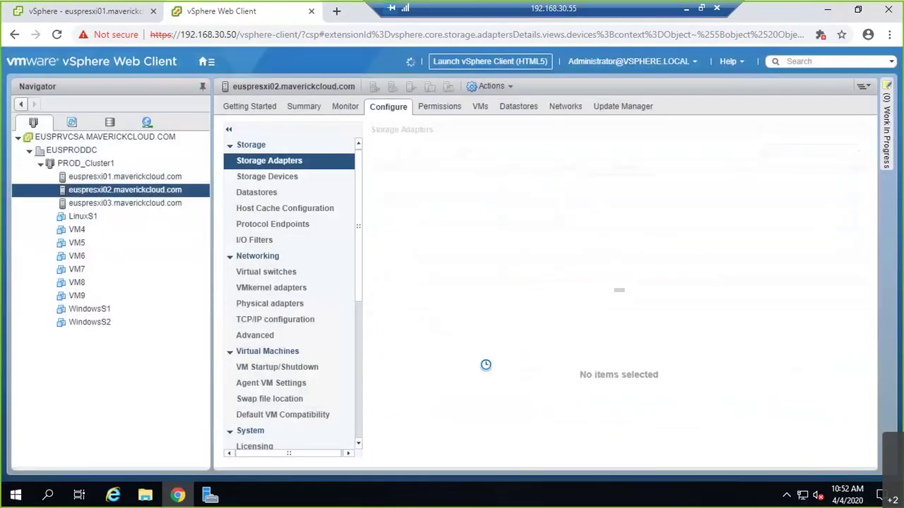
- Rescan euspresxi03's vmhba65 adapter storage, then return to Server Manager's iSCSI page
left_click(159, 205)
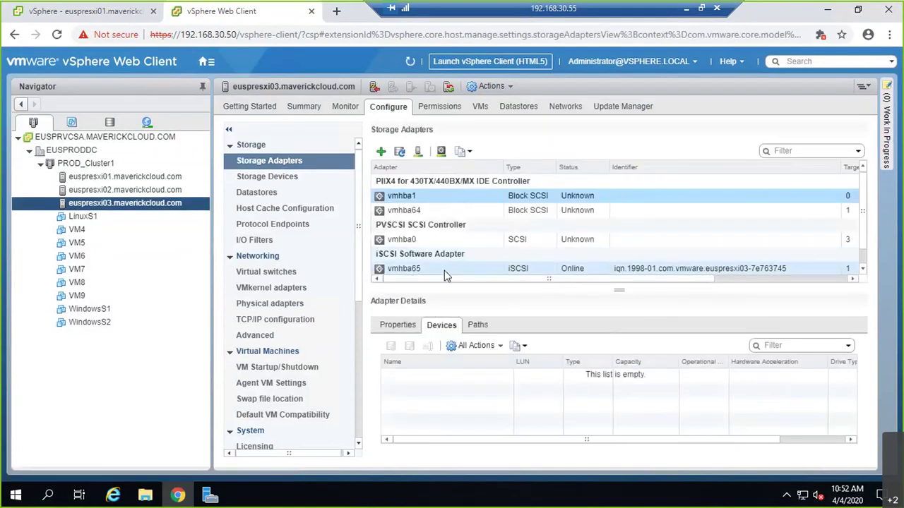
left_click(444, 268)
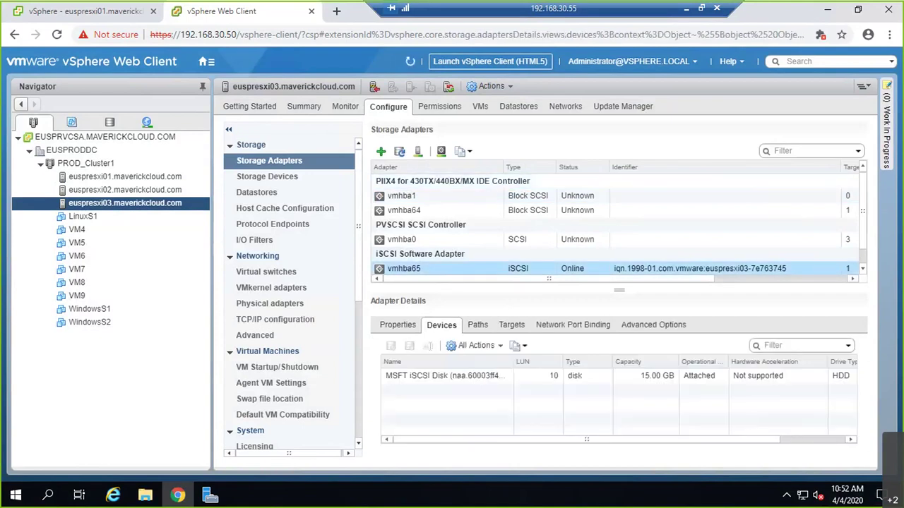
left_click(399, 151)
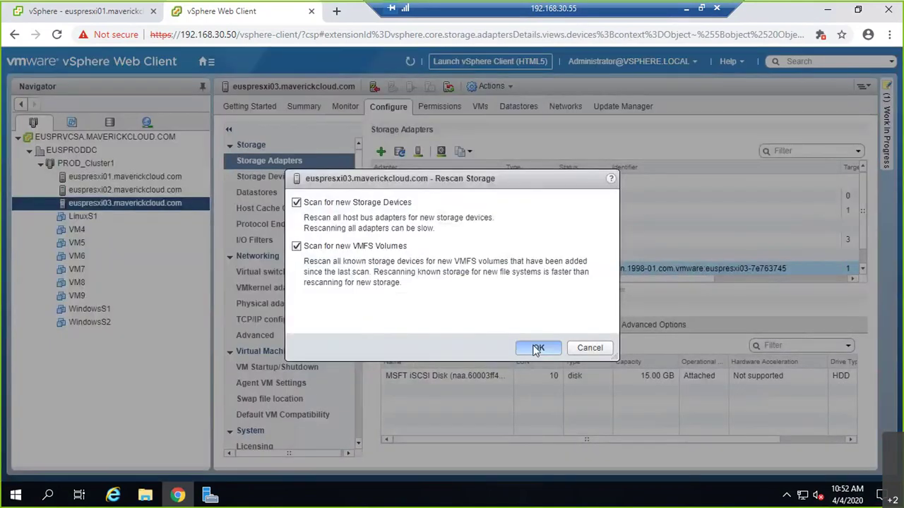
left_click(537, 348)
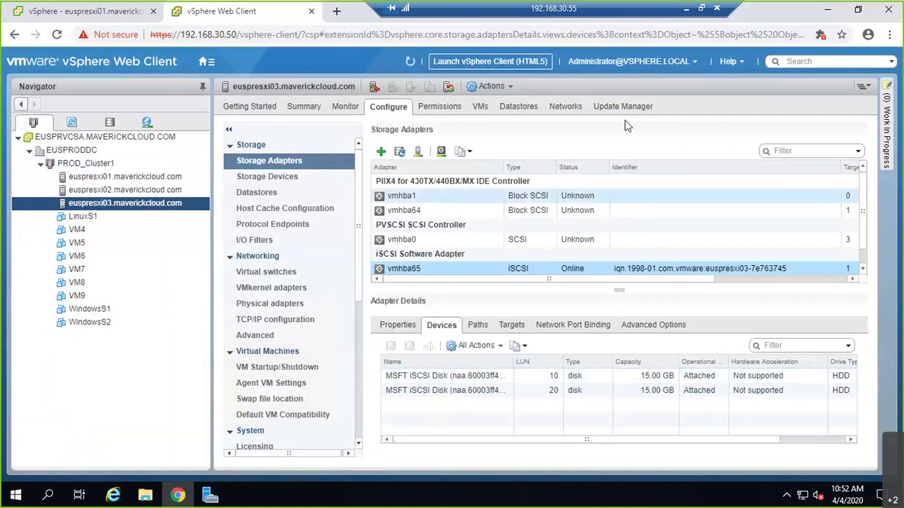
left_click(684, 13)
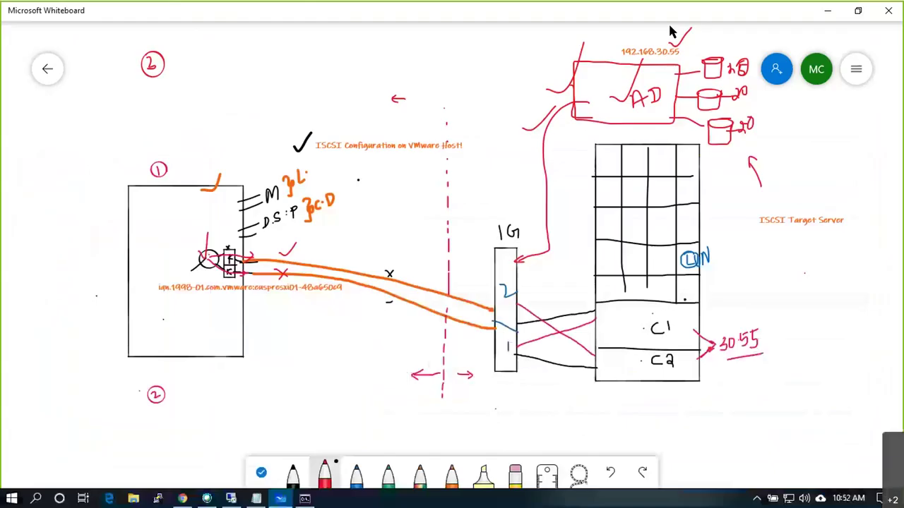
left_click(280, 498)
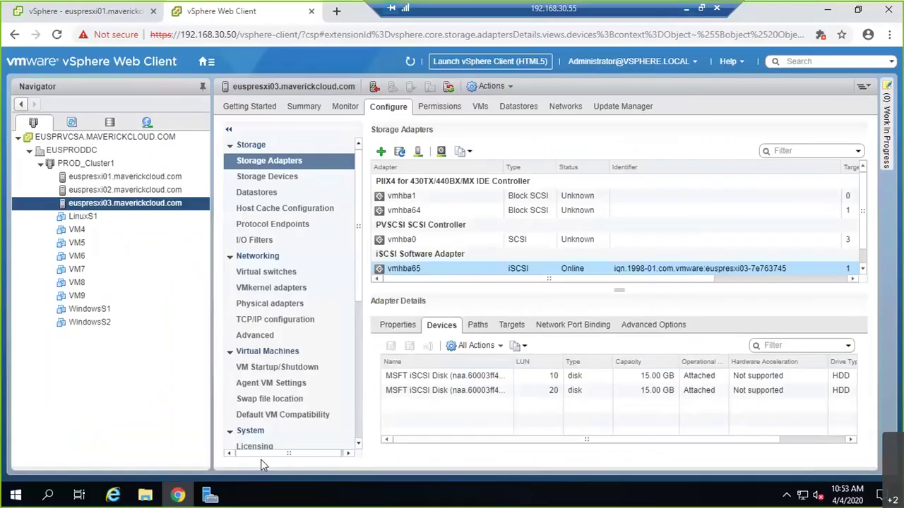
left_click(210, 497)
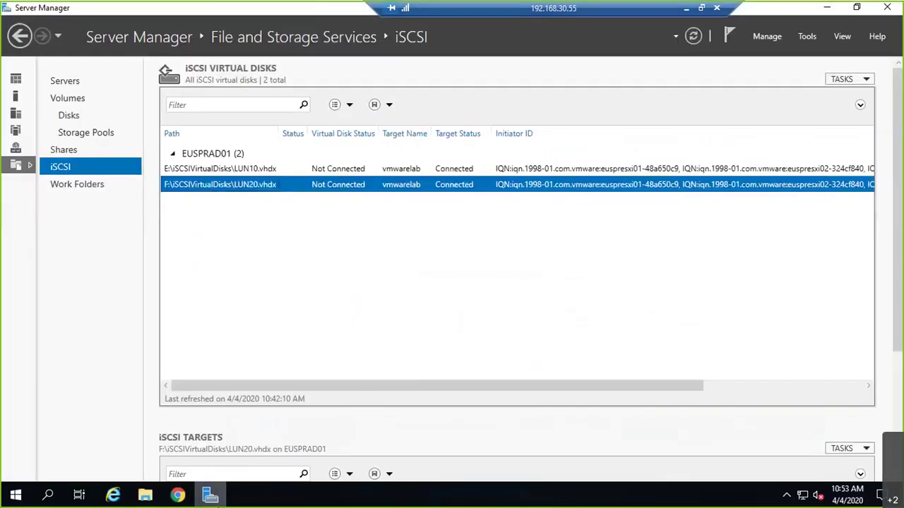
- Start a new iSCSI virtual disk on volume G: named LUN30
left_click(842, 79)
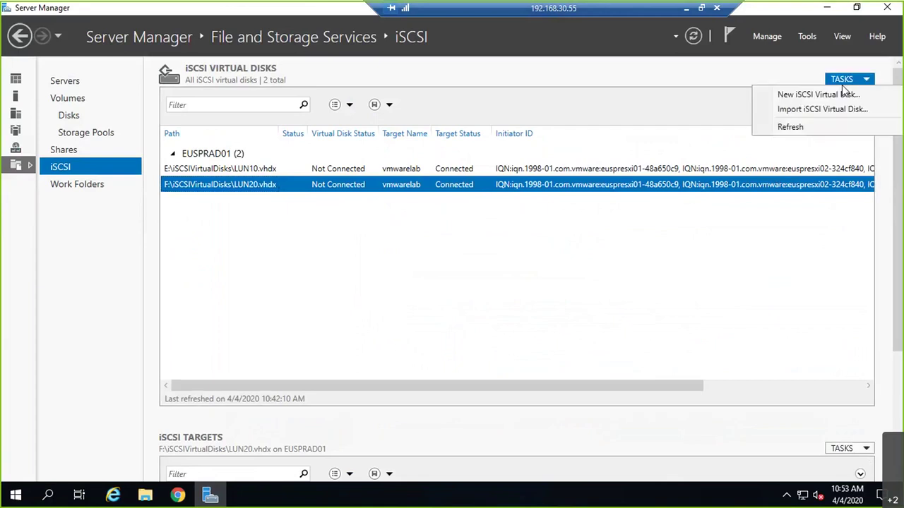
left_click(819, 95)
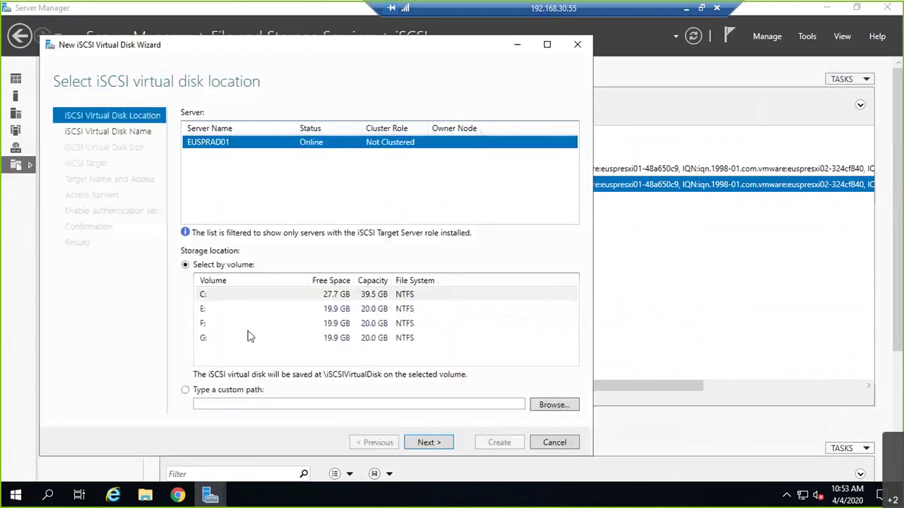
left_click(241, 339)
left_click(429, 442)
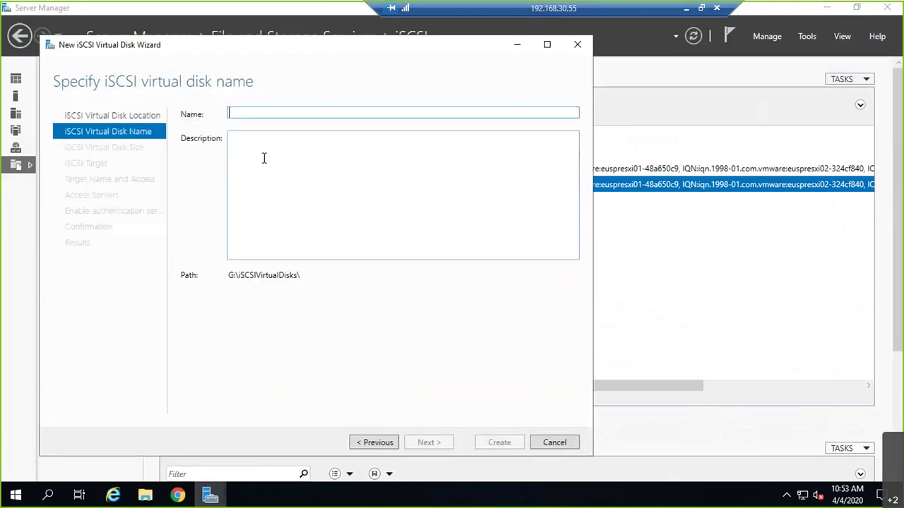
type("LUN30")
- Describe the disk as 'LUN30 of 15 GB storage to VMware Lab via iSCSI'
left_click(261, 148)
type("LUN30")
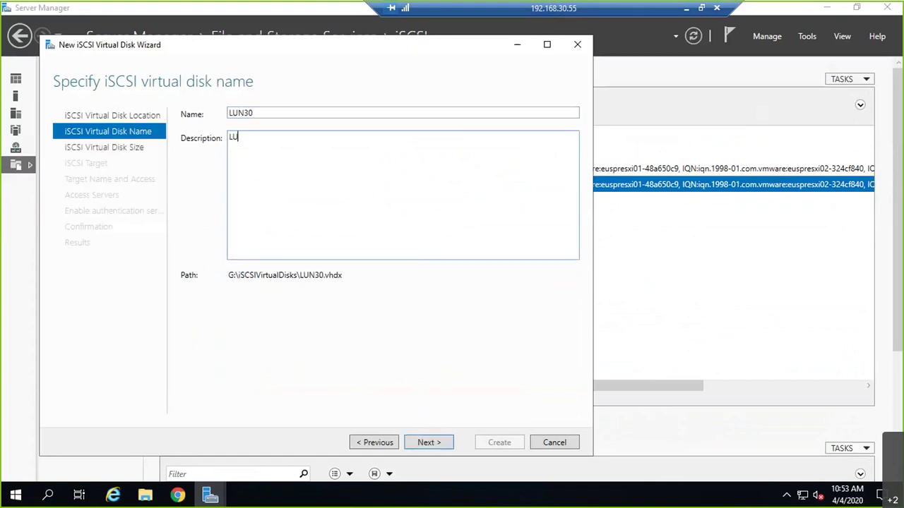
type(" of 15 GB storage =")
key("BackSpace")
type("-")
key("BackSpace")
key("BackSpace")
type("t")
key("BackSpace")
type("to V")
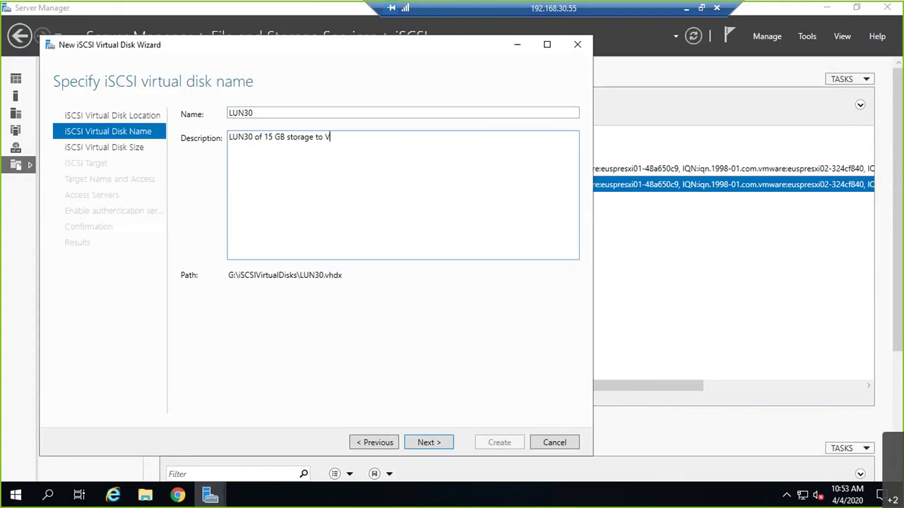
type("Mware Lab iva")
key("BackSpace")
key("BackSpace")
key("BackSpace")
type("via iSCSI")
- Size it 15 GB on existing target vmwarelab, create it, and select LUN30
left_click(428, 442)
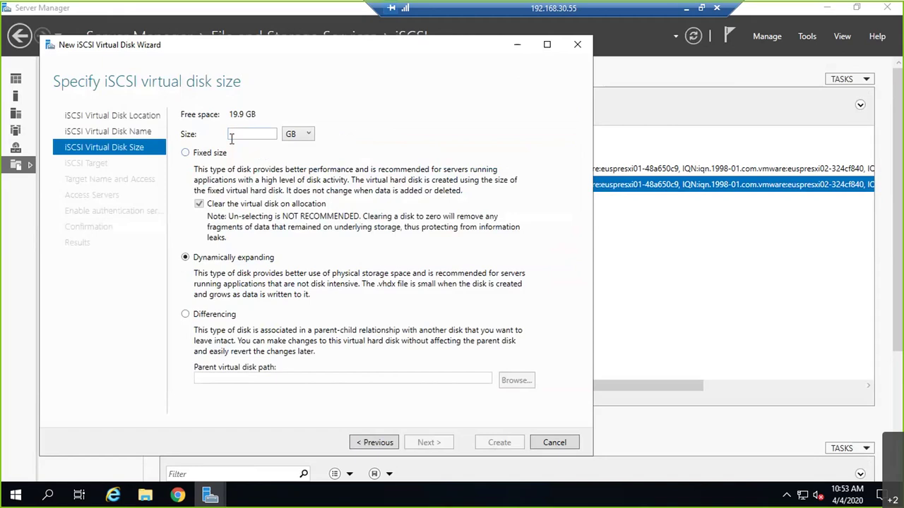
type("15")
left_click(444, 446)
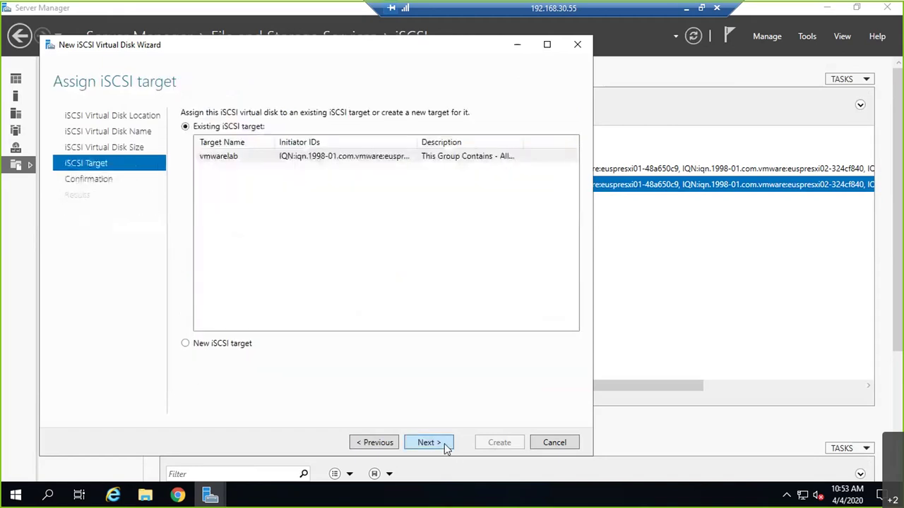
left_click(446, 446)
left_click(509, 445)
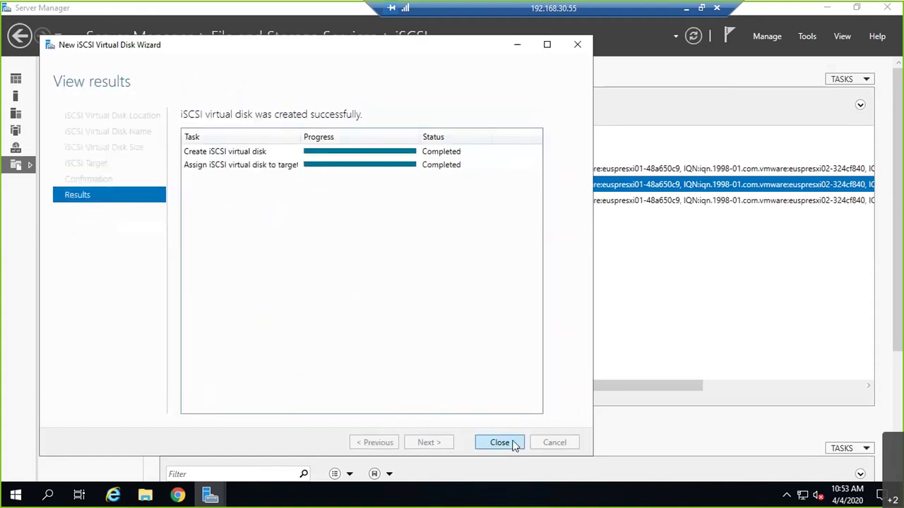
left_click(499, 443)
left_click(245, 203)
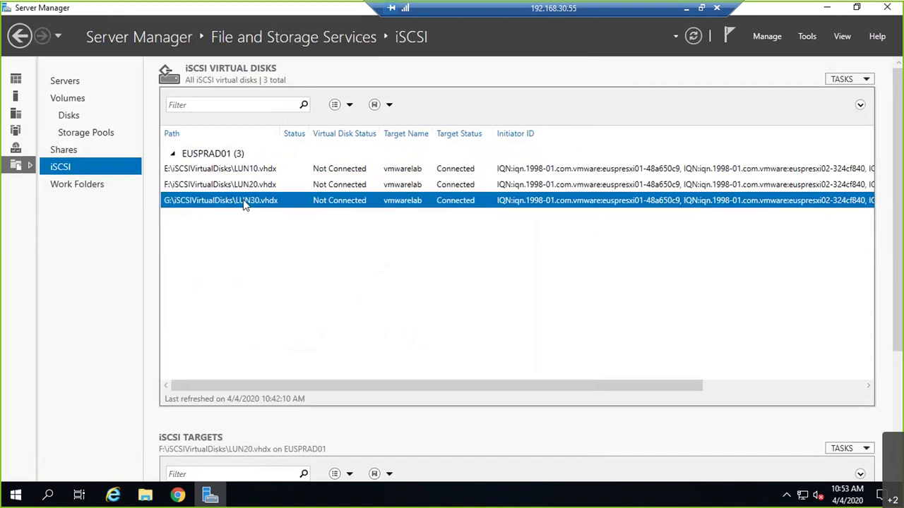
- Check LUN30's properties, which still show LUN 0, and cancel without changes
right_click(244, 203)
left_click(283, 275)
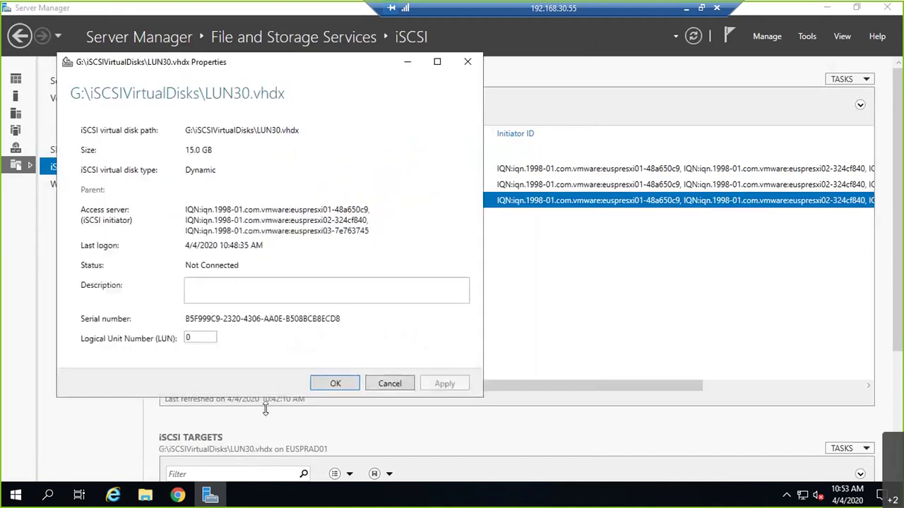
left_click(388, 384)
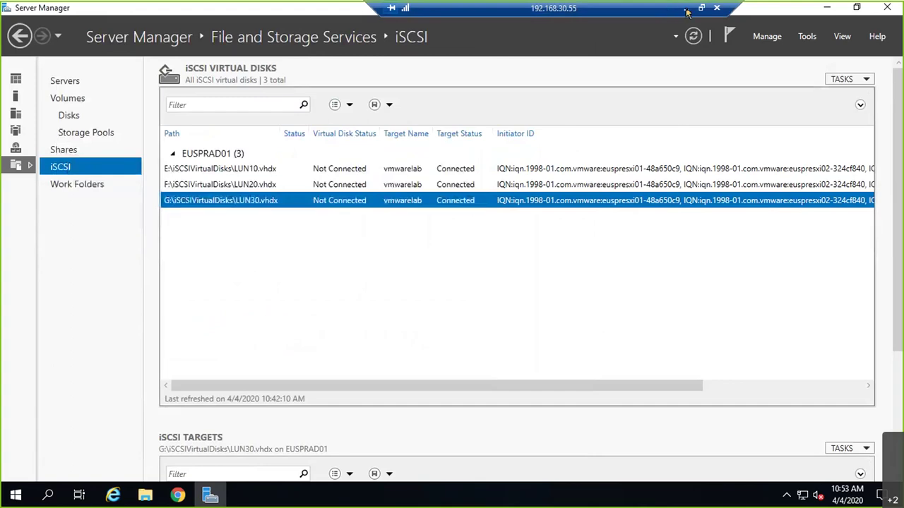
- Minimize Server Manager and select host euspresxi01 in vSphere Web Client
left_click(686, 10)
left_click(231, 498)
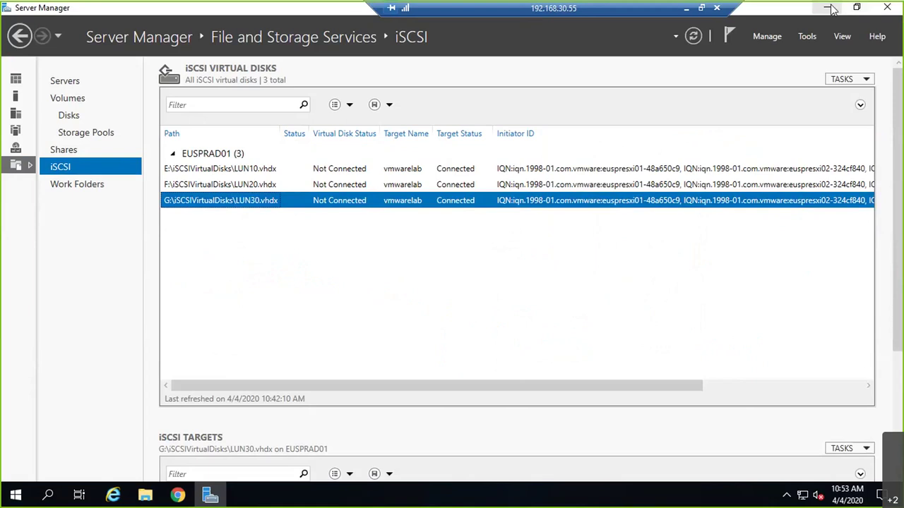
left_click(829, 7)
left_click(125, 176)
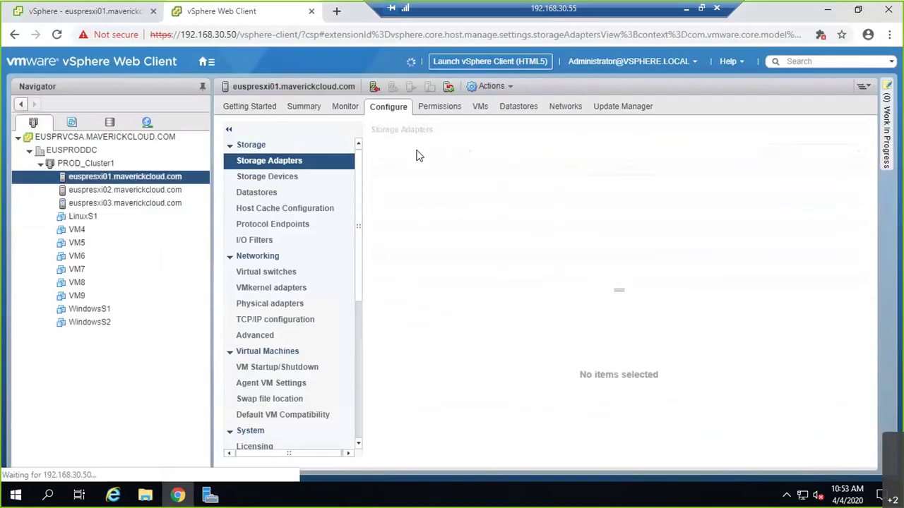
- Rescan euspresxi01, find the new 15 GB disk at LUN 0 on vmhba65, then return to Server Manager
left_click(419, 152)
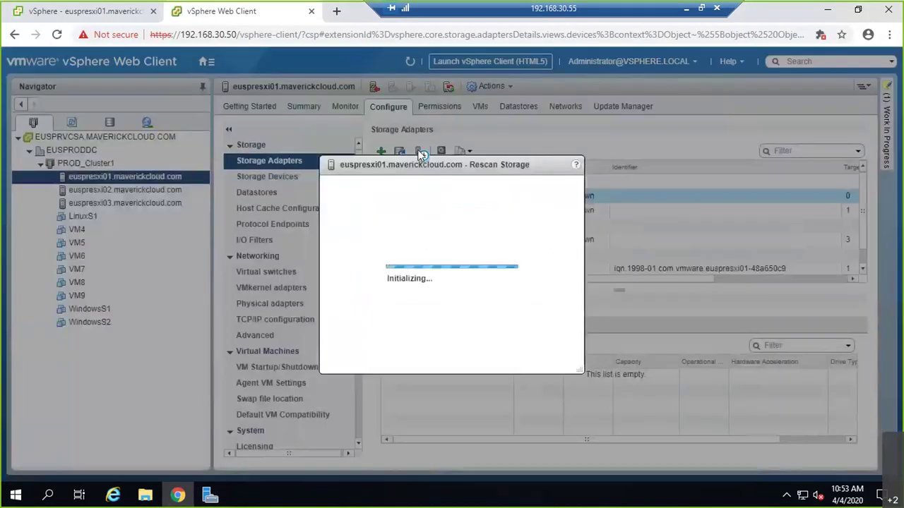
left_click(538, 348)
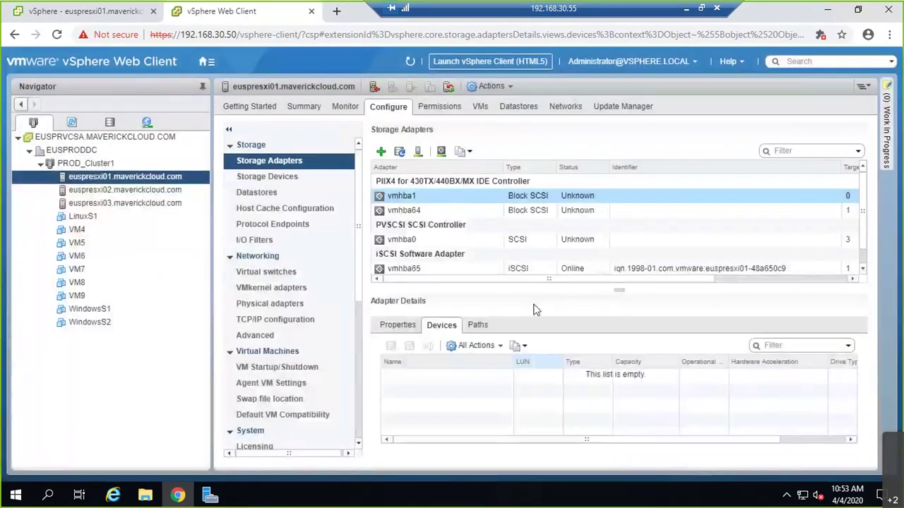
left_click(530, 271)
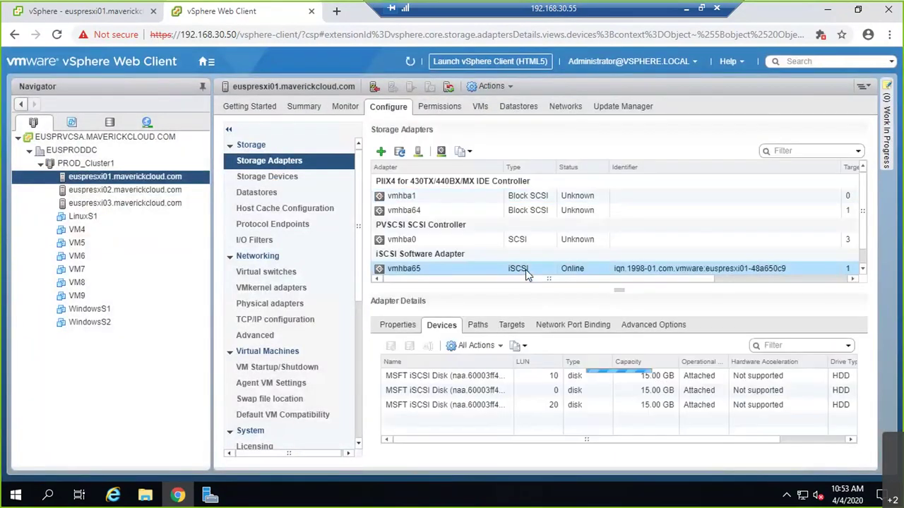
left_click(556, 394)
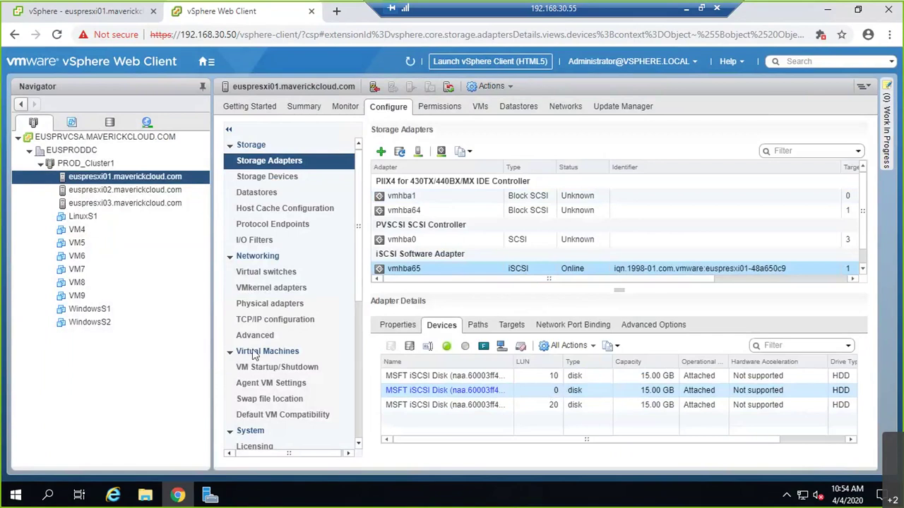
left_click(207, 497)
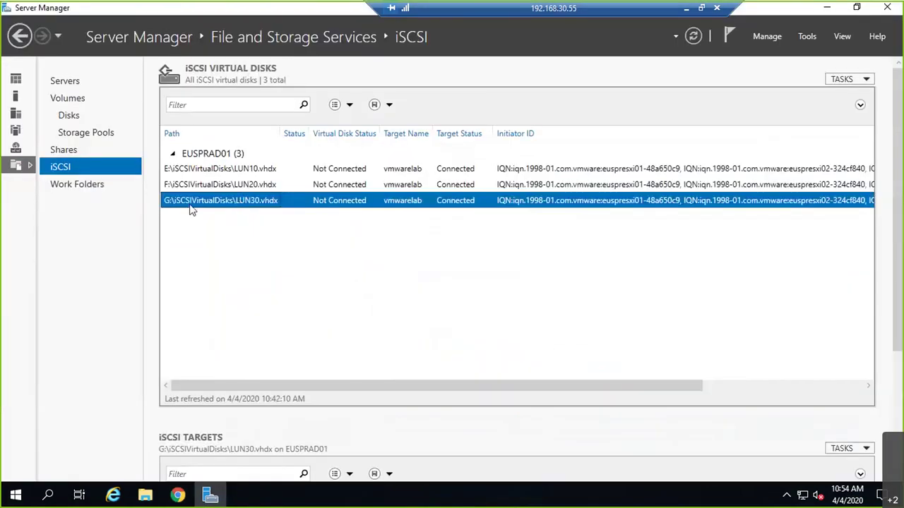
- Set LUN30's logical unit number to 30, then start a storage rescan on euspresxi01
right_click(191, 207)
left_click(228, 278)
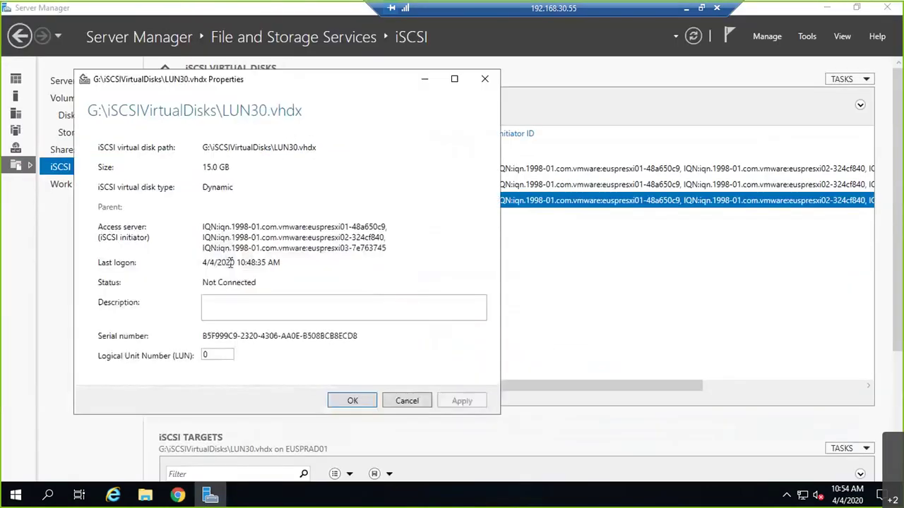
double_click(222, 358)
type("30")
left_click(484, 395)
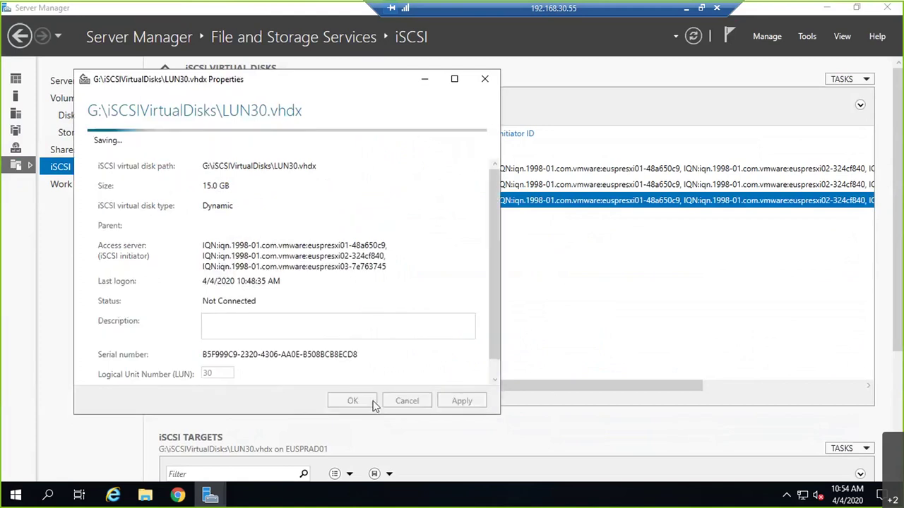
left_click(354, 401)
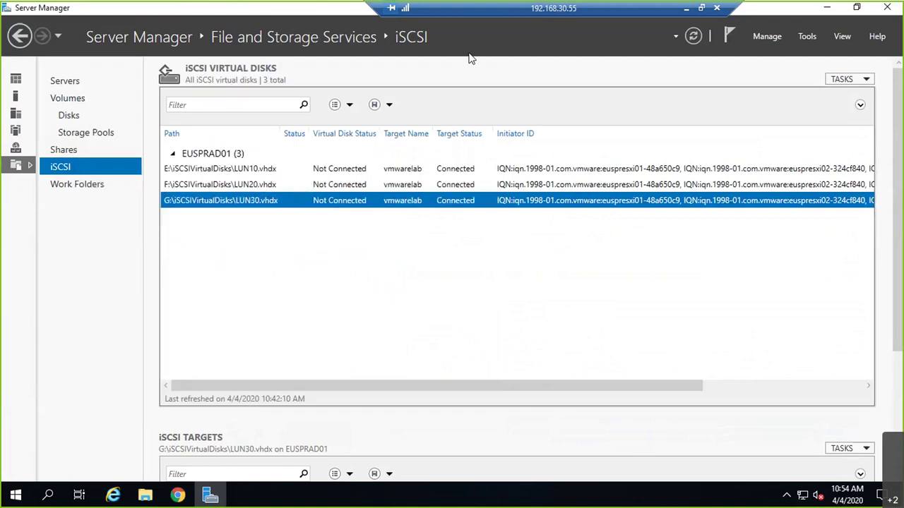
left_click(837, 12)
left_click(420, 153)
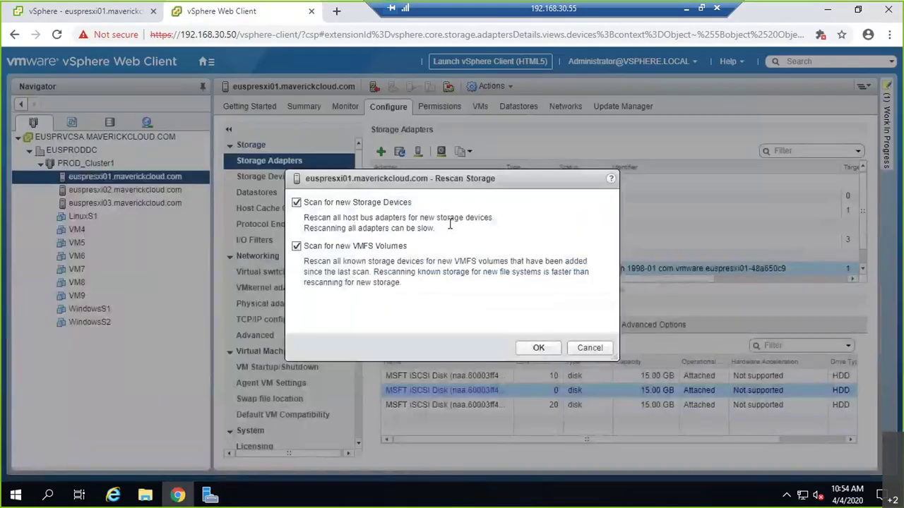
- Confirm euspresxi01's rescan, sort devices by LUN, then check euspresxi02 and euspresxi03's vmhba65 disks
left_click(539, 347)
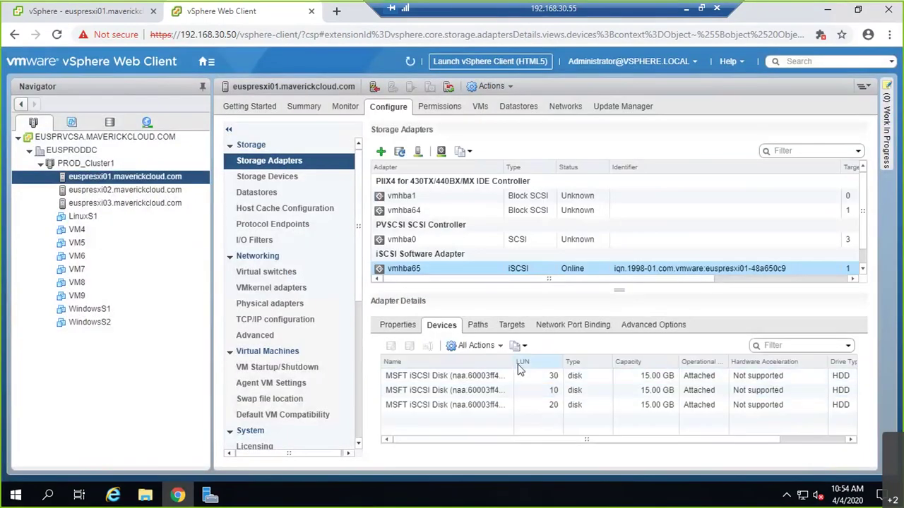
left_click(526, 363)
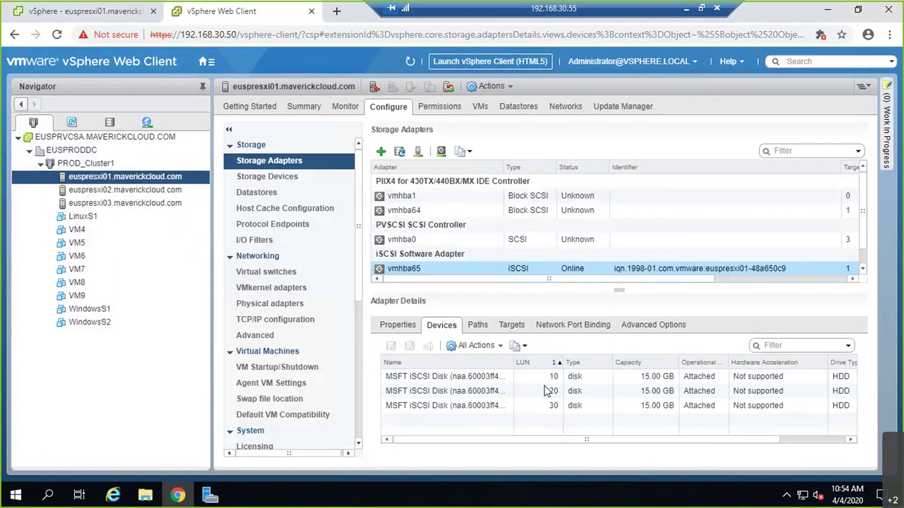
left_click(137, 190)
left_click(136, 188)
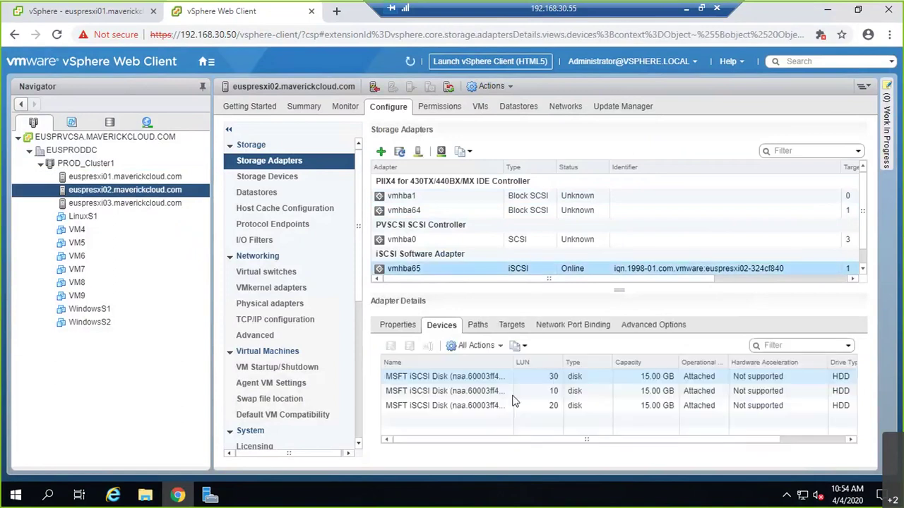
left_click(119, 205)
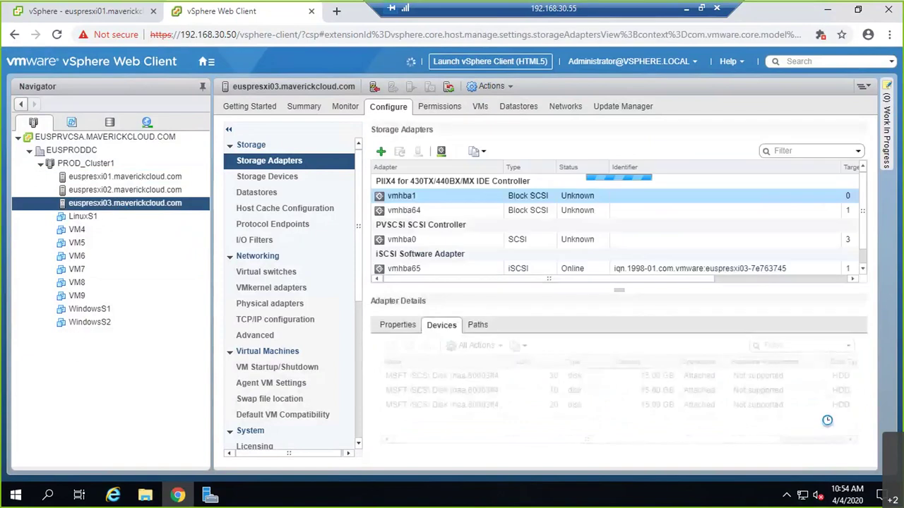
left_click(526, 270)
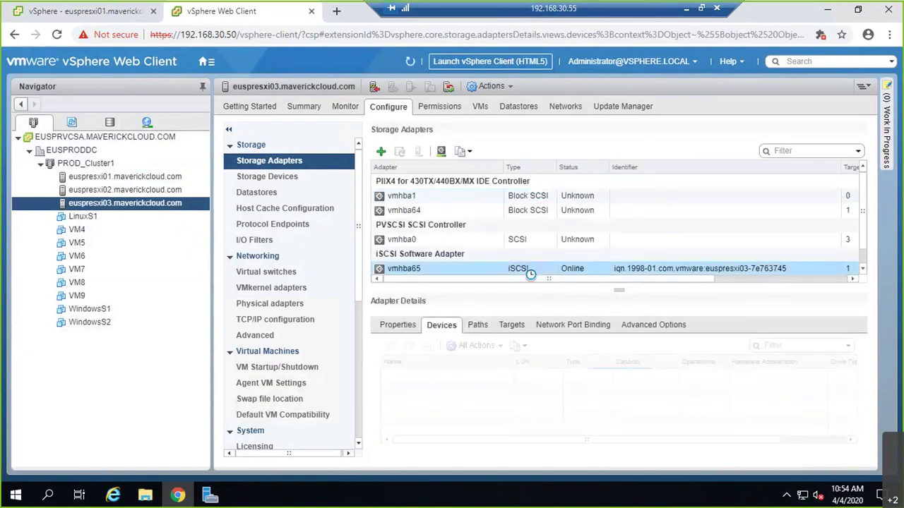
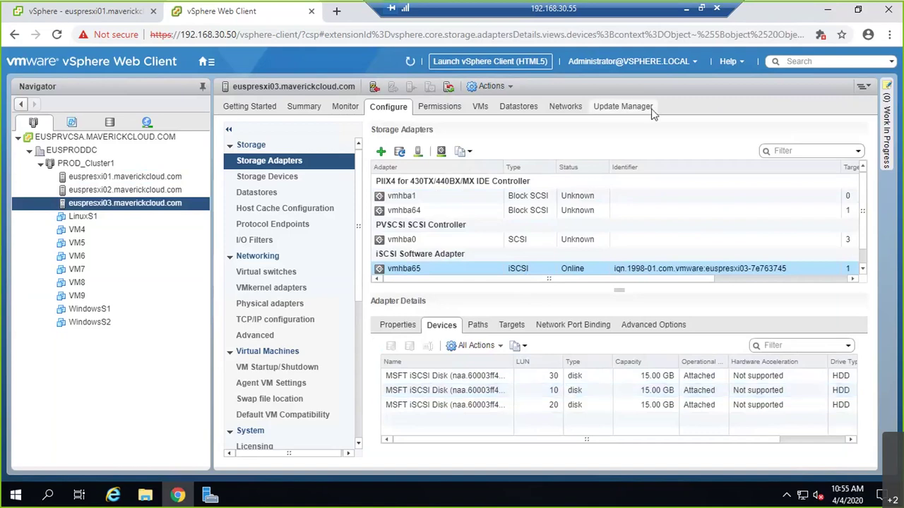
- Confirm vmhba65 on euspresxi01 sees the three 15 GB iSCSI disks, then view its datastores
left_click(88, 179)
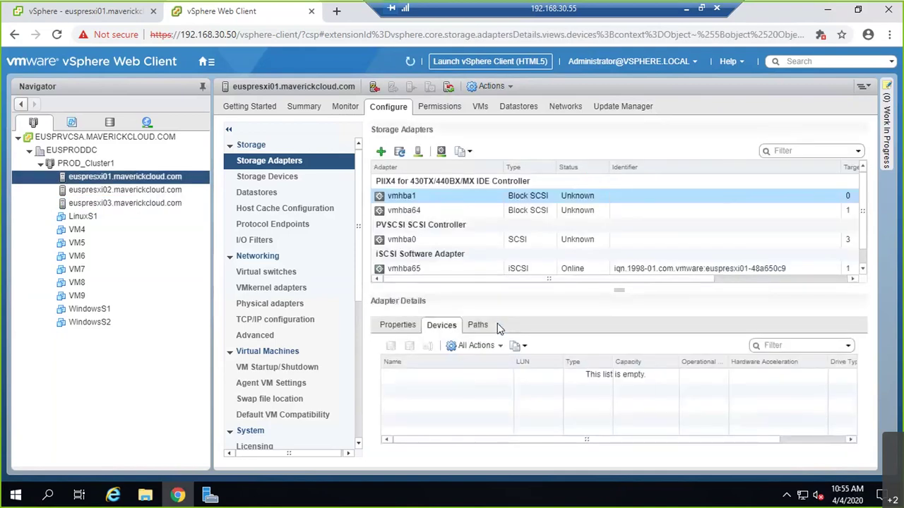
left_click(416, 270)
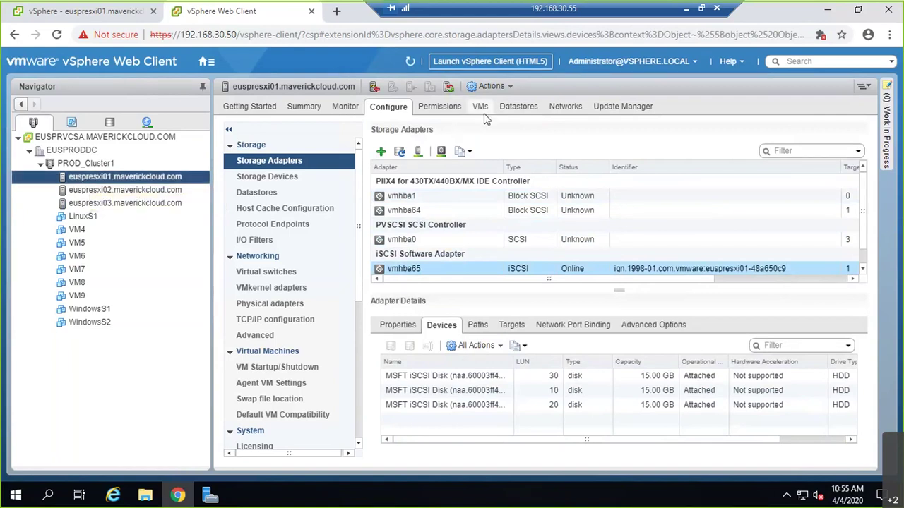
left_click(509, 110)
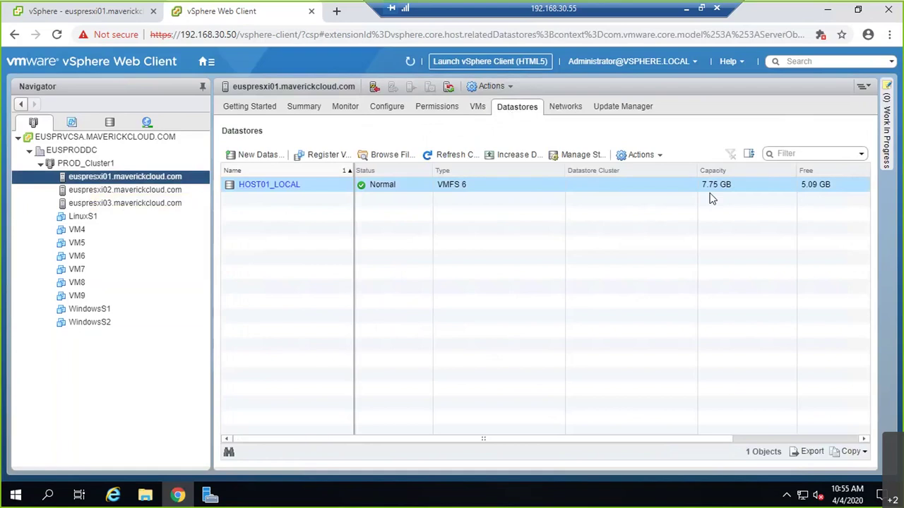
- Start a new VMFS datastore and name it LUN10
left_click(266, 158)
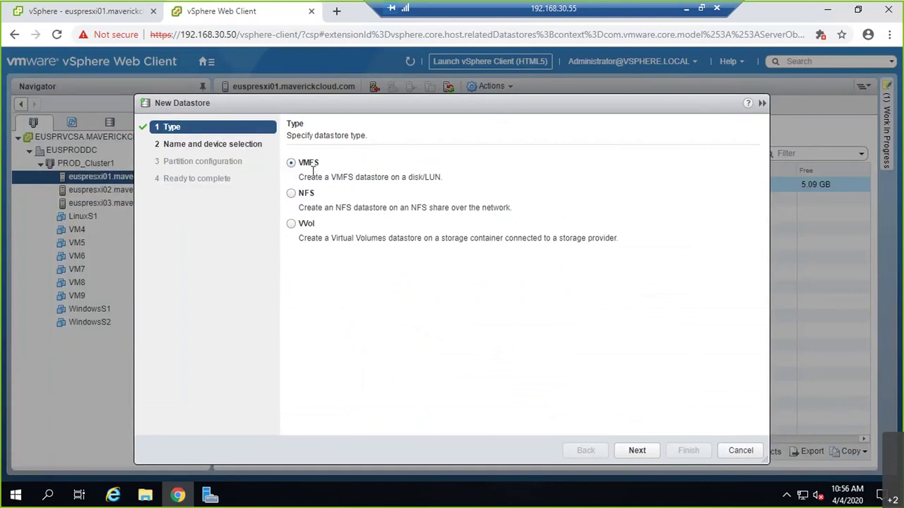
left_click_drag(302, 176, 434, 177)
left_click(414, 178)
left_click(635, 452)
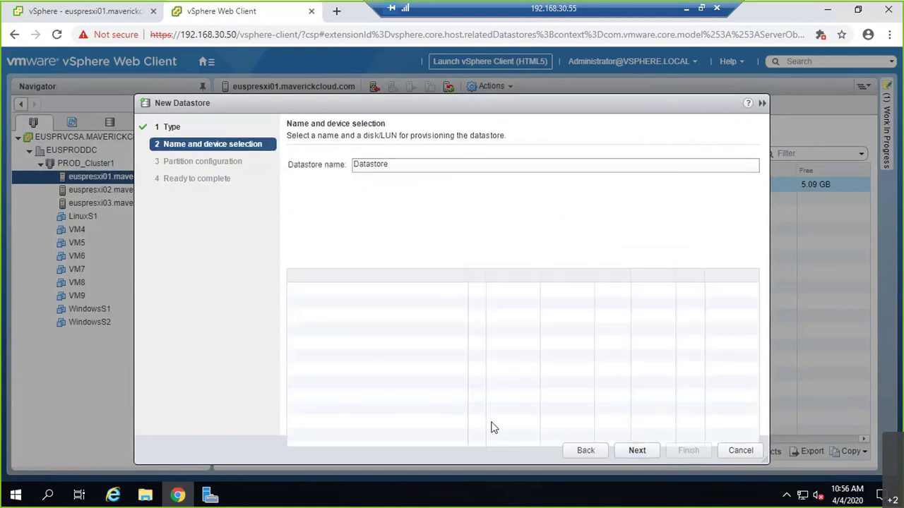
type("LUN10")
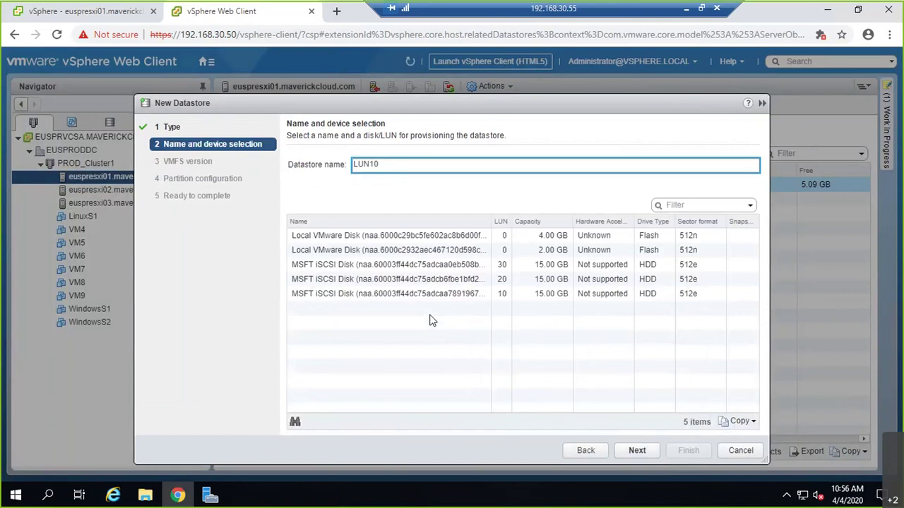
left_click_drag(397, 110, 475, 122)
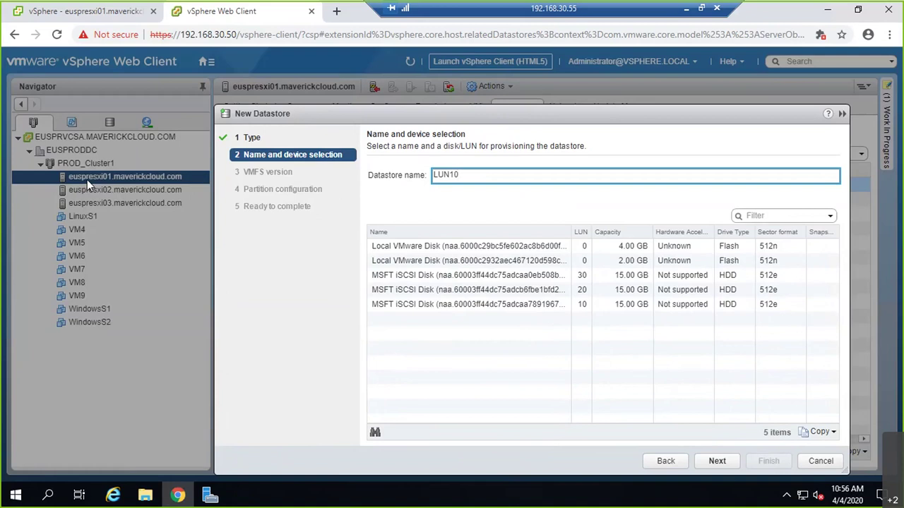
left_click_drag(381, 113, 332, 79)
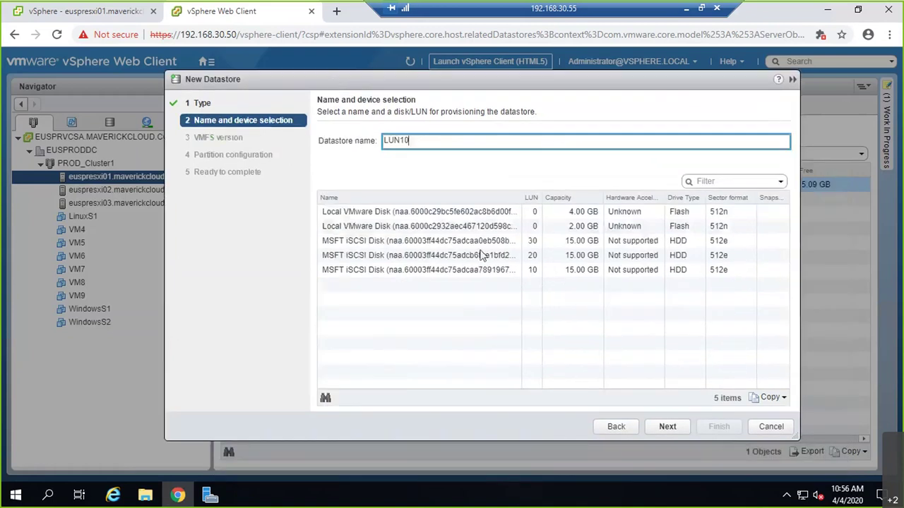
- Put it on the 15 GB LUN 10 disk as VMFS 6 with default partition settings
left_click(530, 198)
left_click(515, 274)
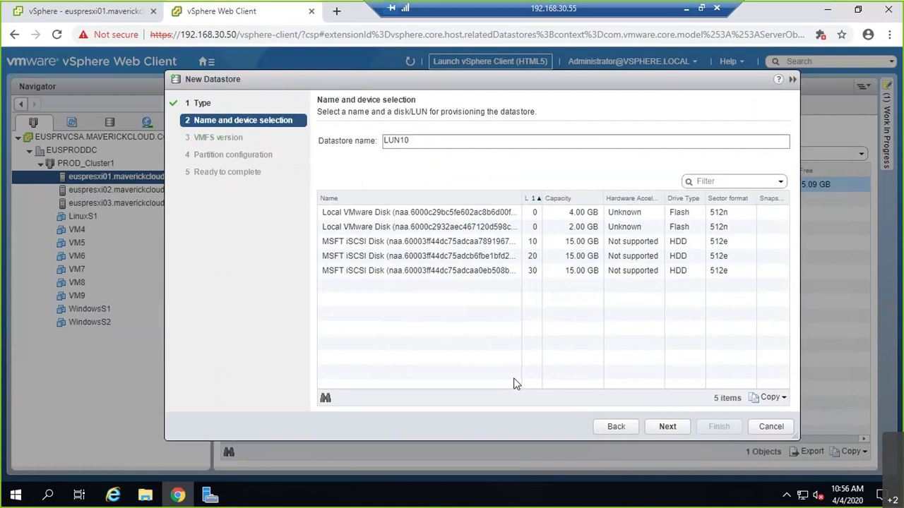
left_click(500, 242)
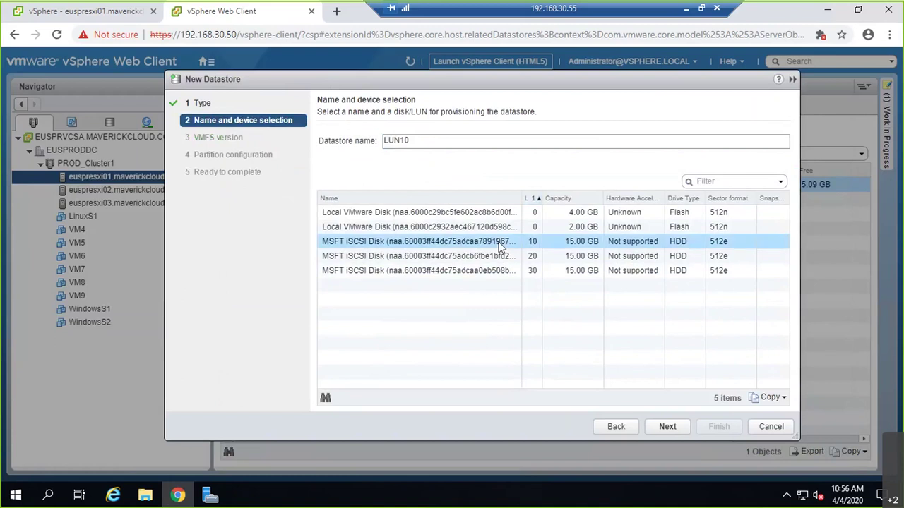
left_click(665, 428)
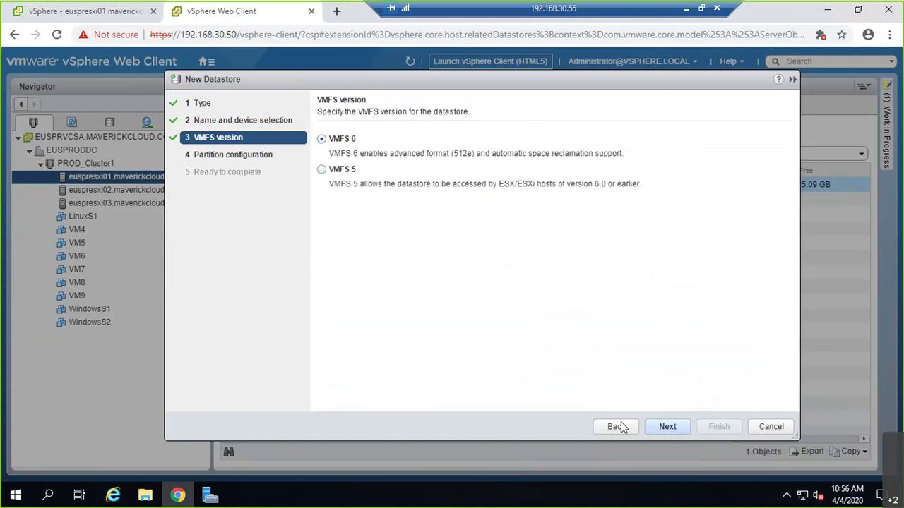
key("Return")
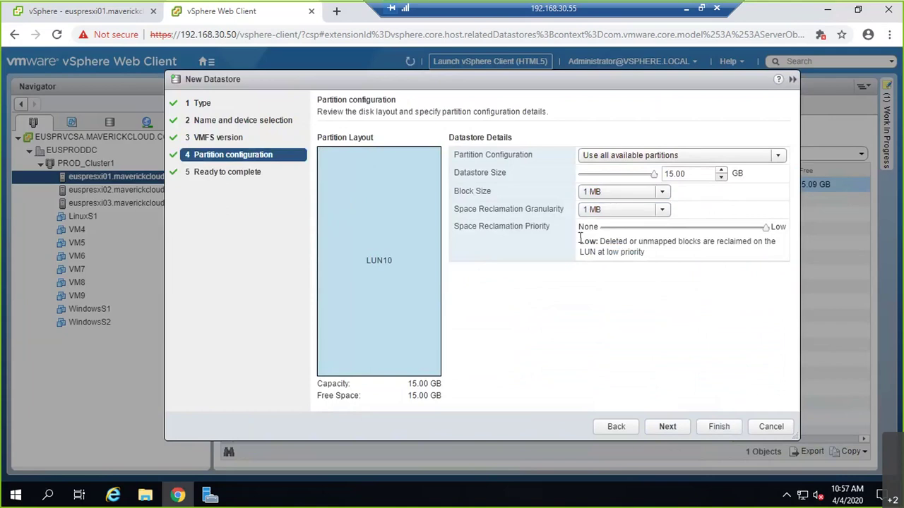
left_click(677, 428)
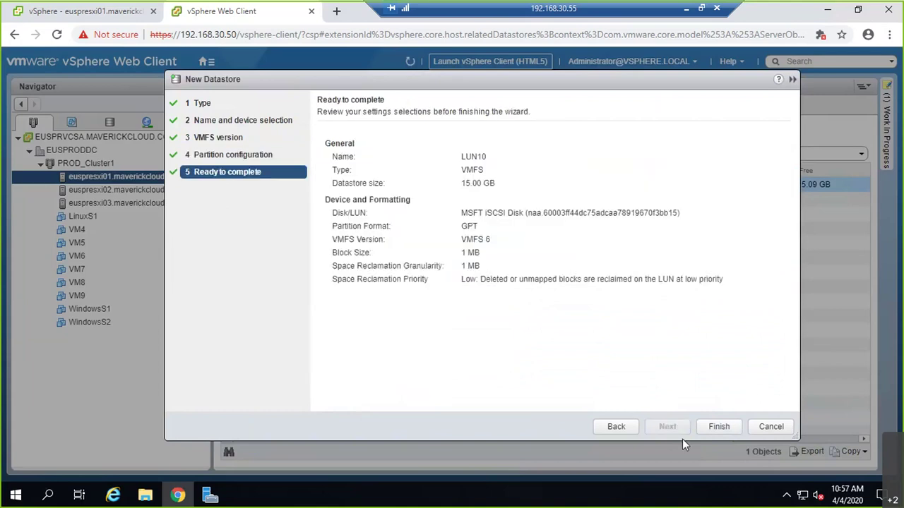
left_click(718, 427)
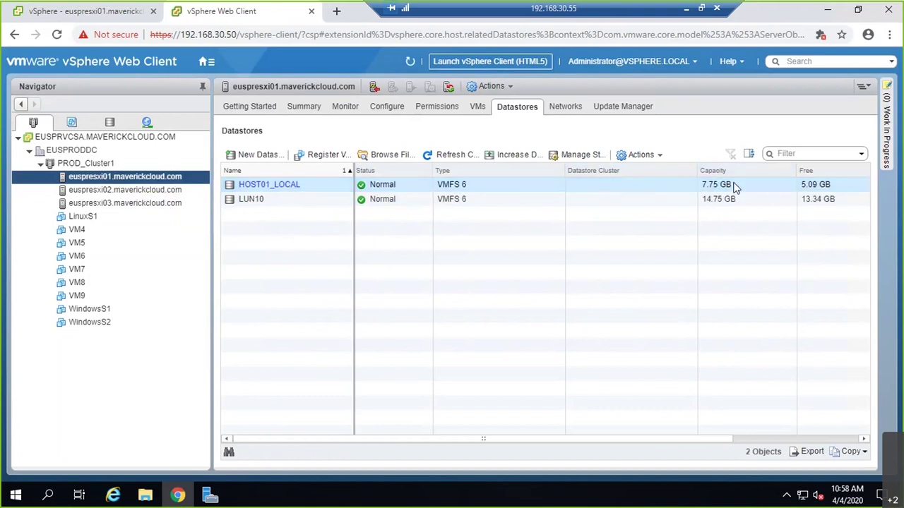
- Confirm LUN10 is listed on euspresxi02 and euspresxi03, then begin a new datastore on euspresxi03
left_click(145, 190)
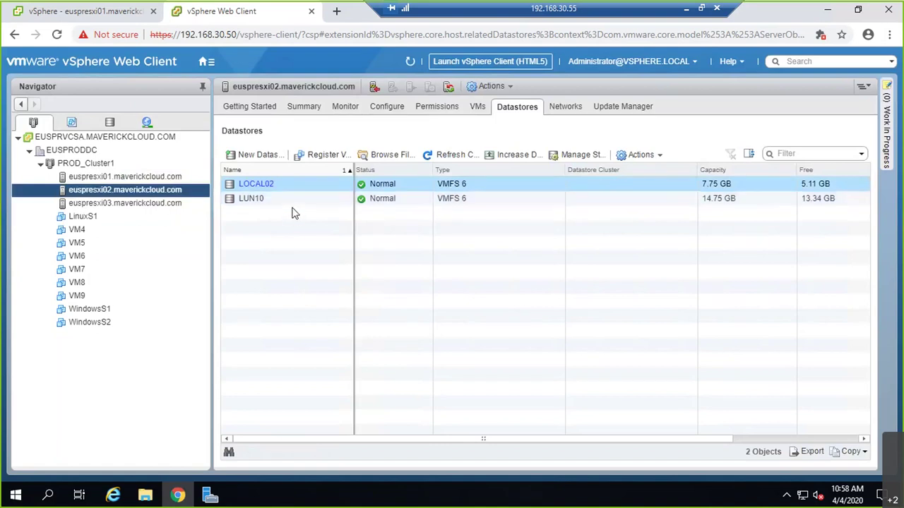
left_click(168, 205)
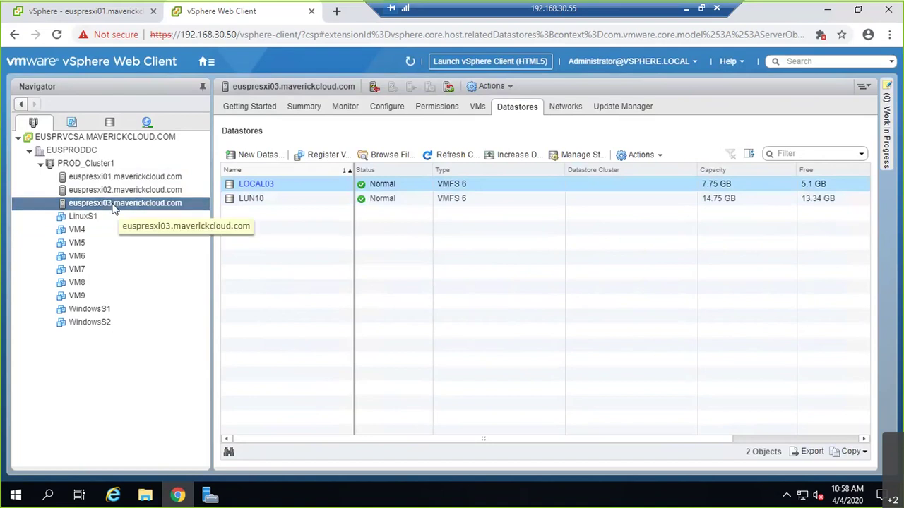
left_click(255, 161)
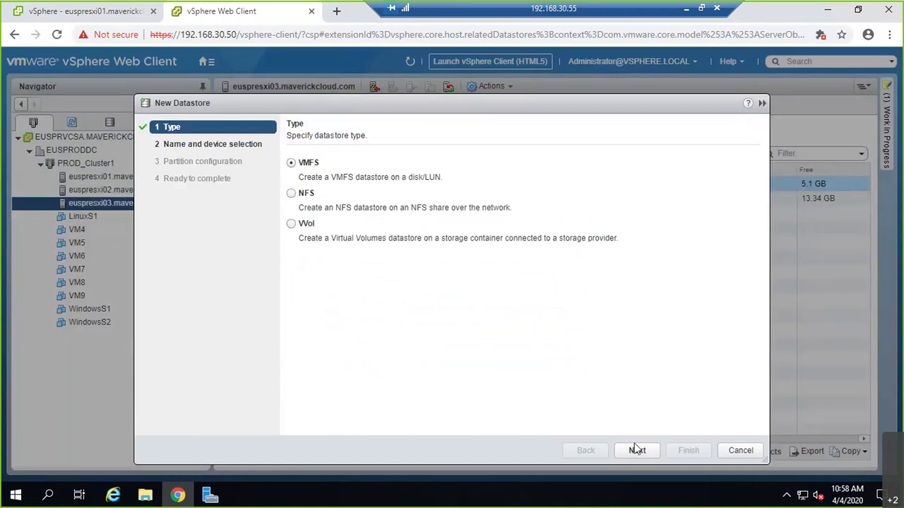
- Name the new VMFS datastore LUN20 and select the 15 GB LUN 20 disk
left_click(635, 449)
key("BackSpace")
type("LUN20")
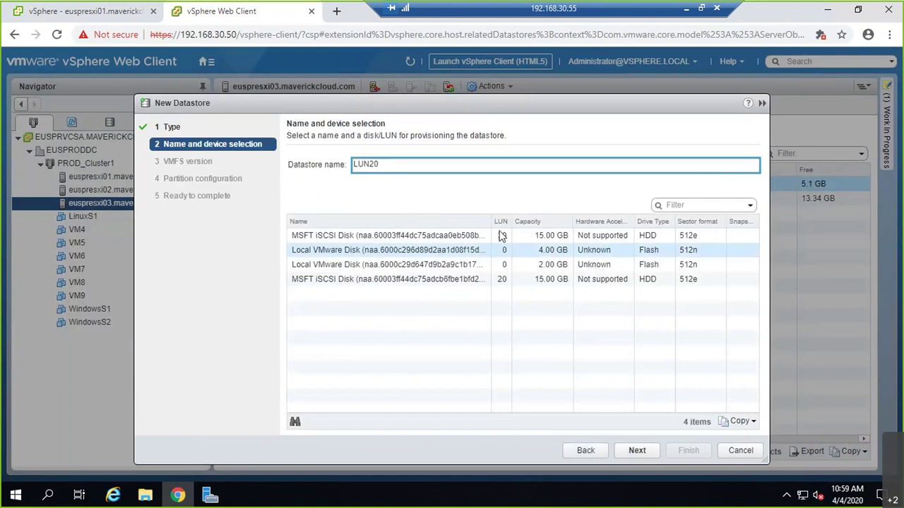
left_click(501, 222)
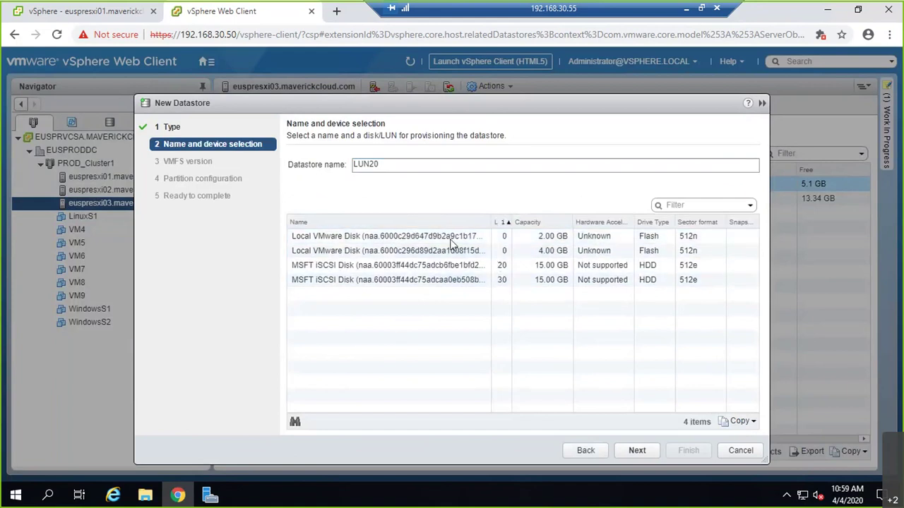
left_click(421, 264)
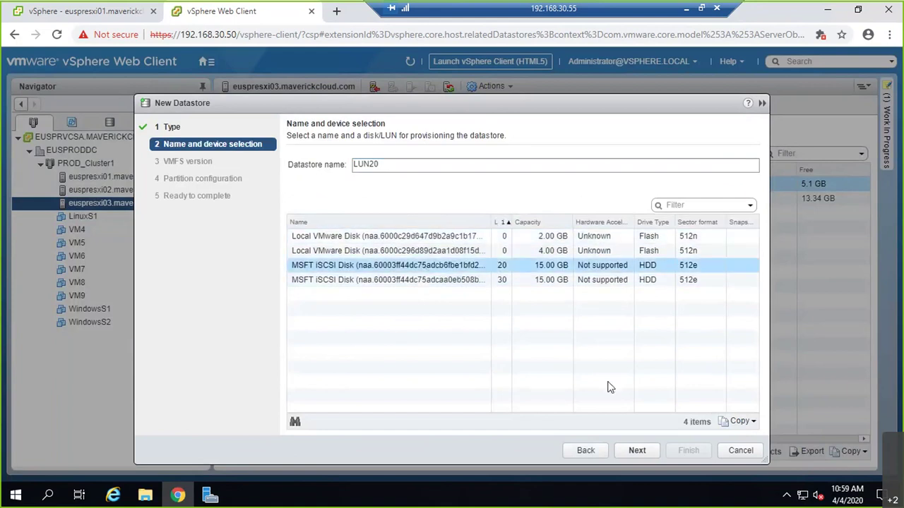
- Finish LUN20 as VMFS 6 with default partitions, then view euspresxi02's datastores
left_click(638, 452)
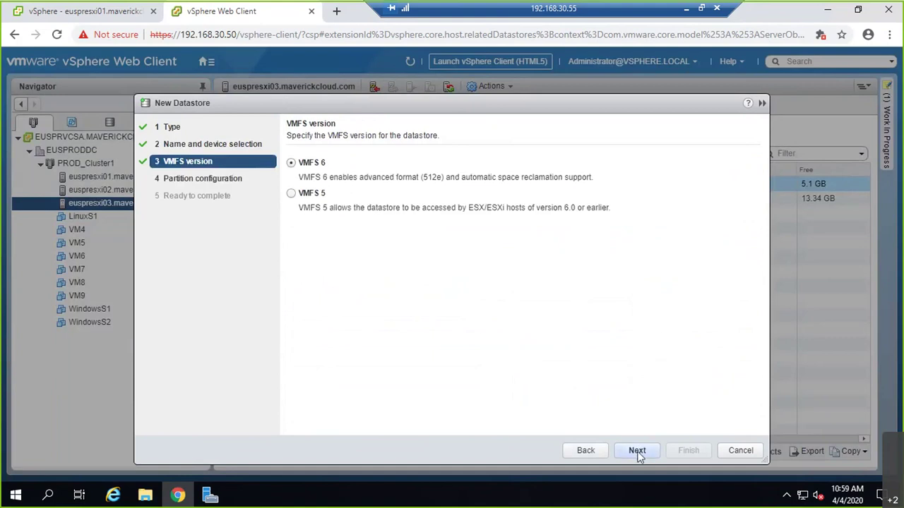
left_click(638, 452)
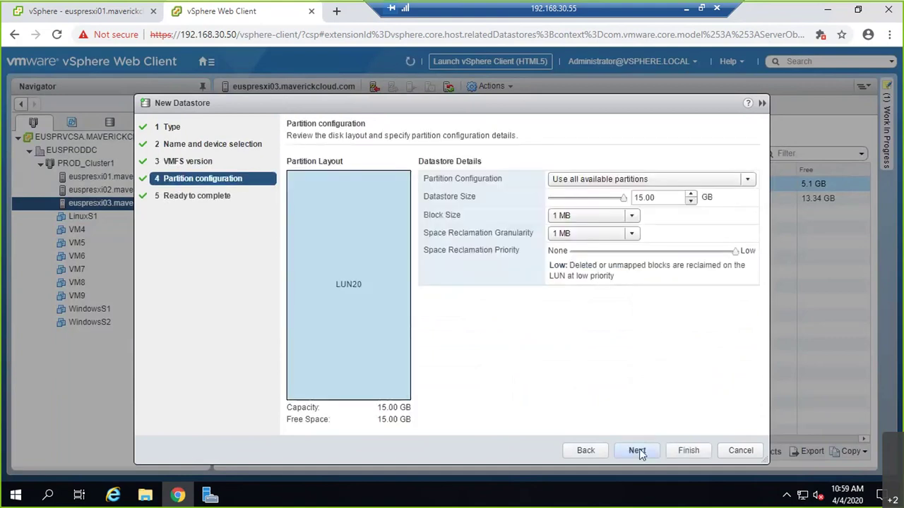
left_click(637, 452)
left_click(688, 450)
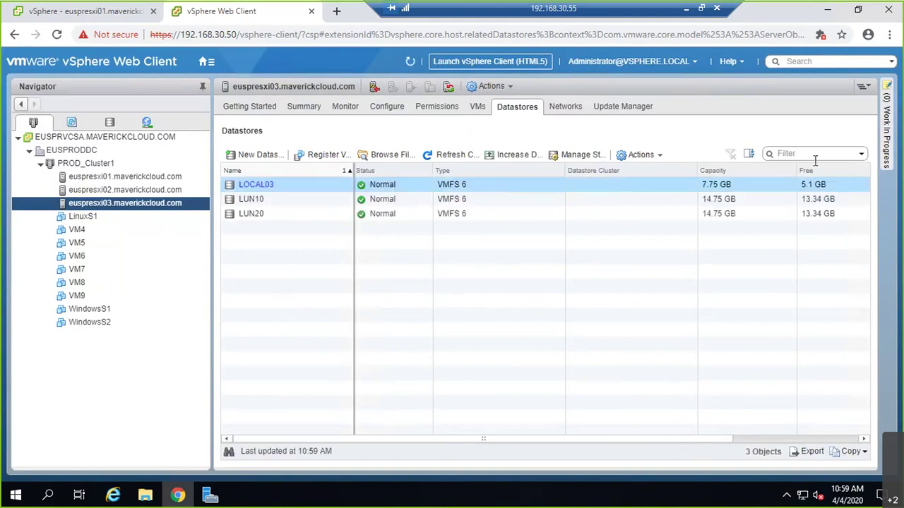
left_click(153, 192)
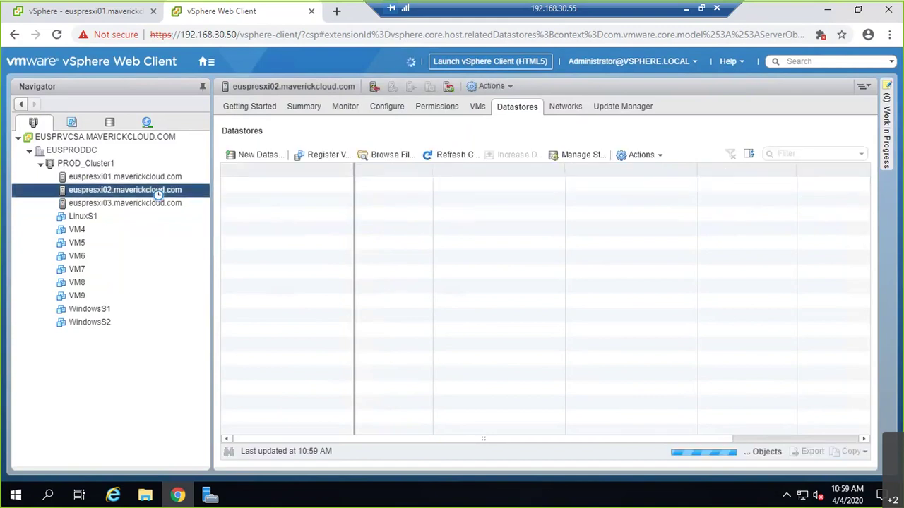
- Check LUN10 and LUN20 on euspresxi01 and euspresxi02, and advance a new VMFS datastore wizard
left_click(133, 176, "ctrl")
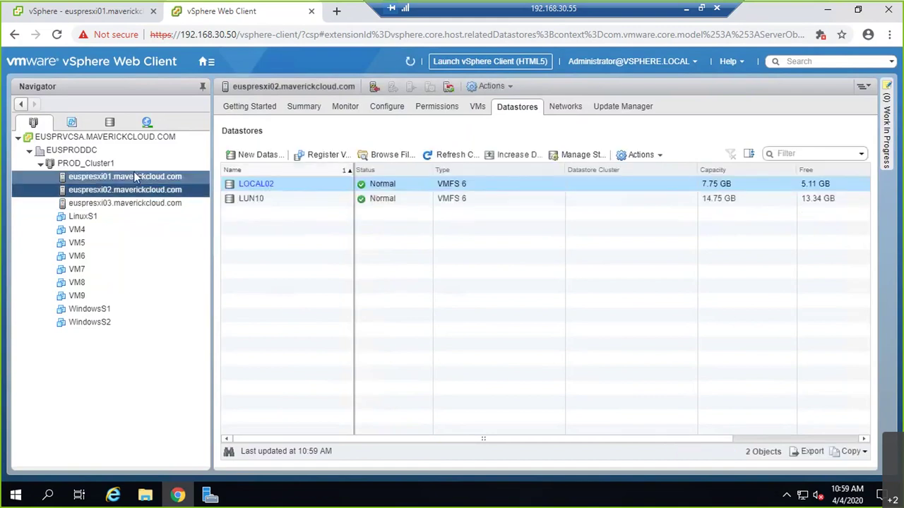
left_click(137, 176)
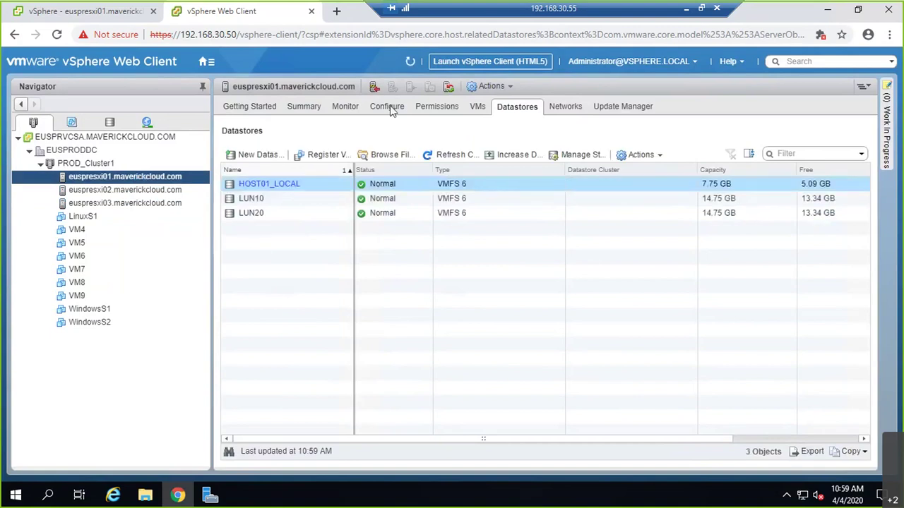
left_click(247, 219, "shift")
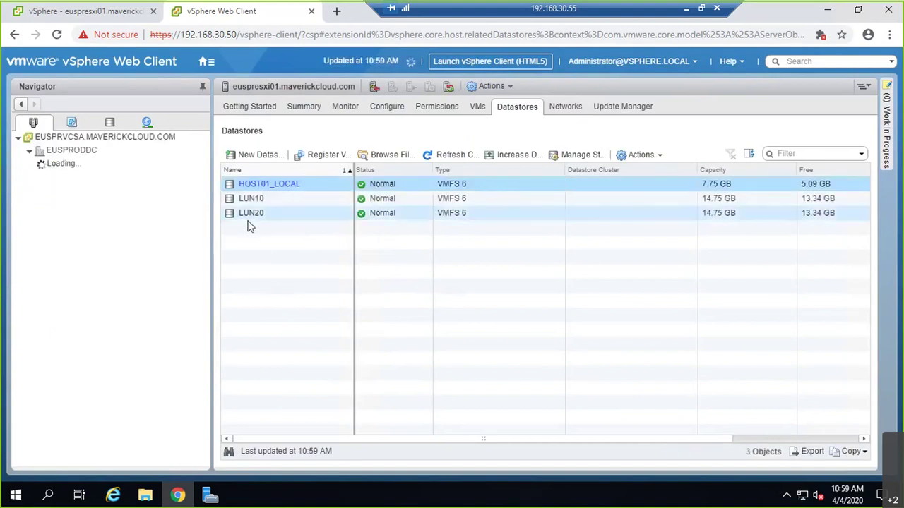
left_click(162, 190)
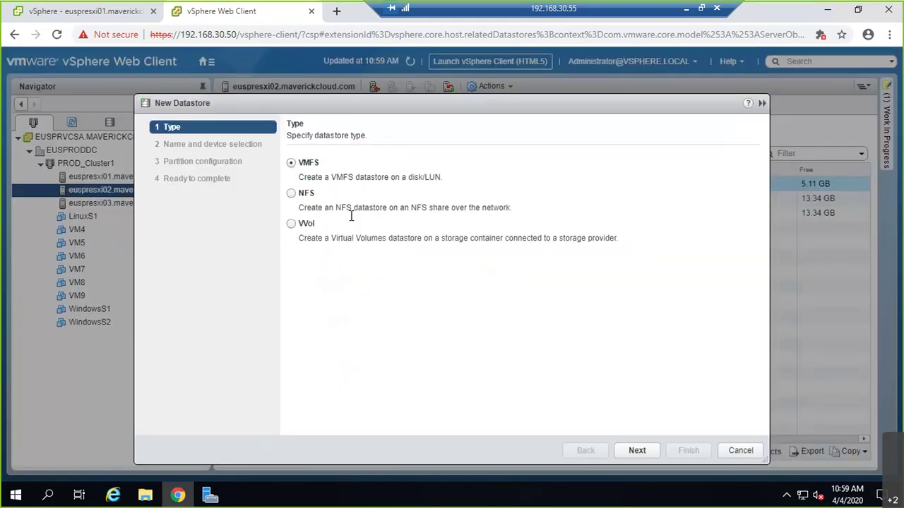
left_click(649, 455)
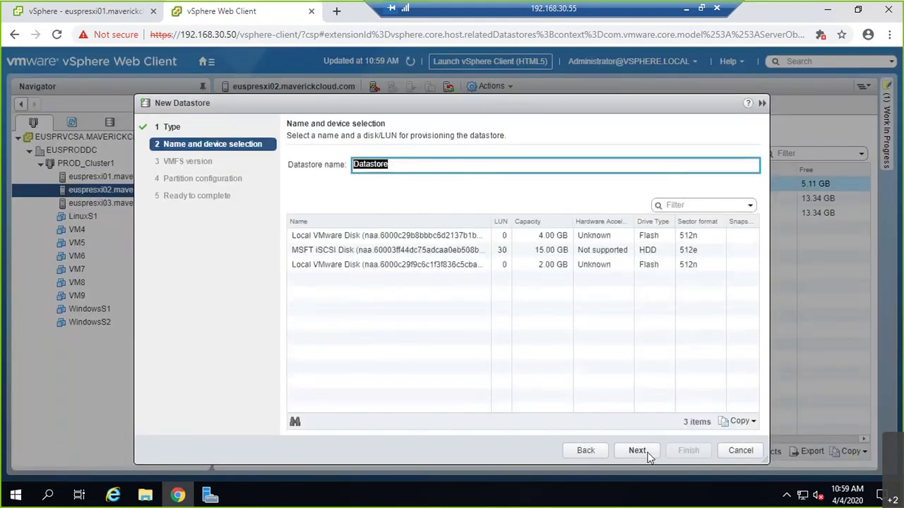
- Name it LUN30 on the 15 GB LUN 30 disk, keeping VMFS and full-disk partitioning
left_click(637, 450)
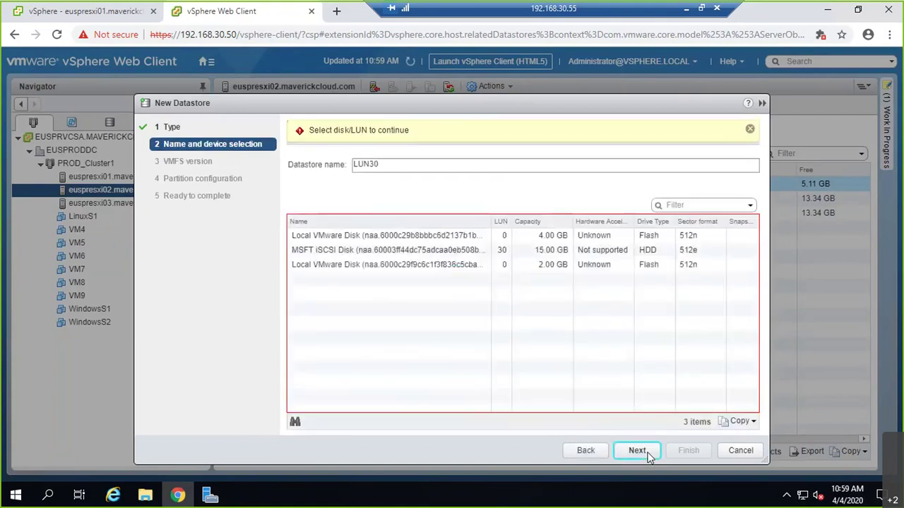
left_click(459, 256)
left_click(634, 452)
left_click(636, 452)
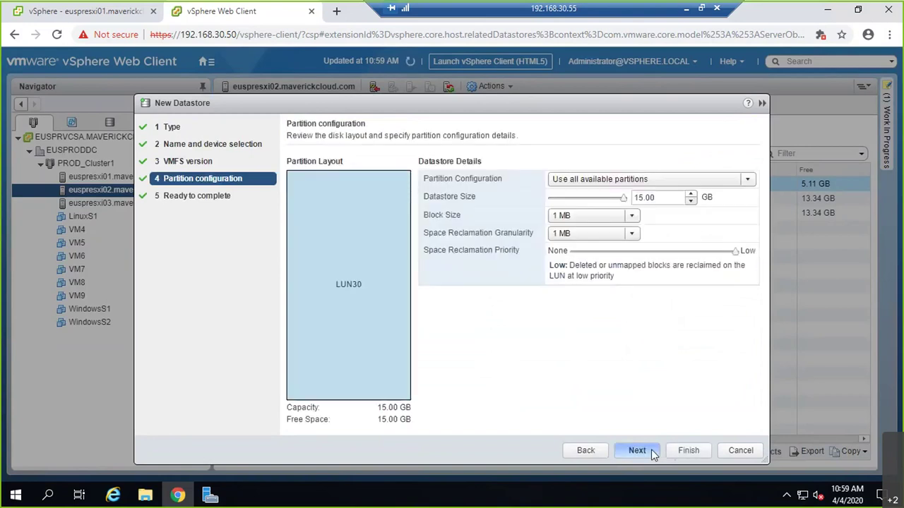
left_click(651, 449)
left_click(688, 451)
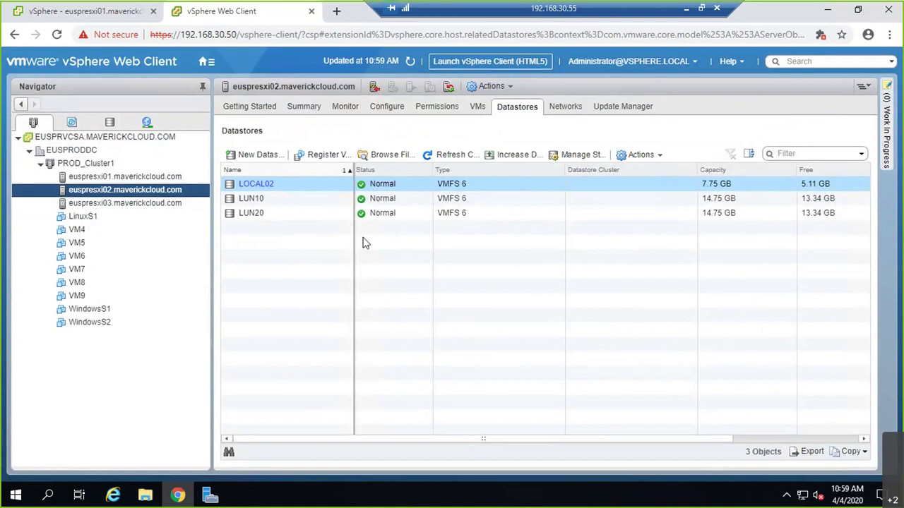
- Refresh and compare euspresxi01, 02 and 03 datastores, finding LUN30 absent only on euspresxi01
left_click(134, 203)
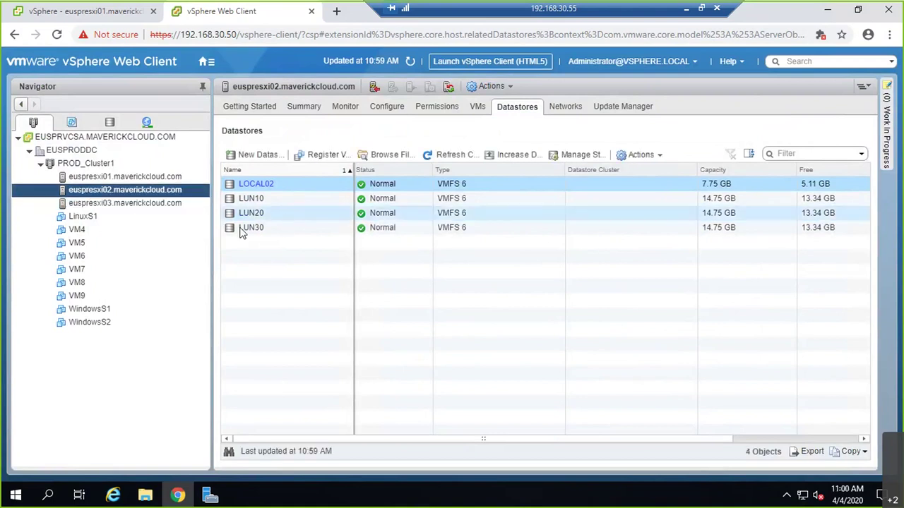
left_click(146, 176)
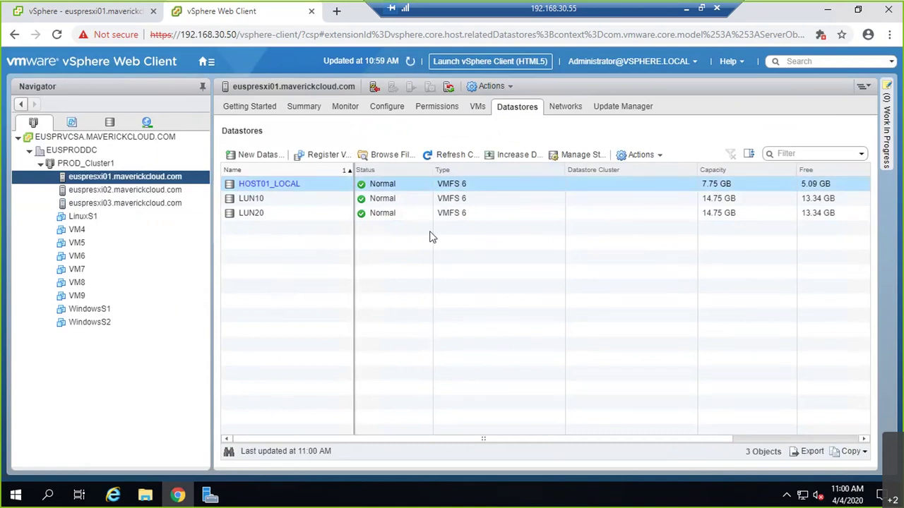
left_click(410, 62)
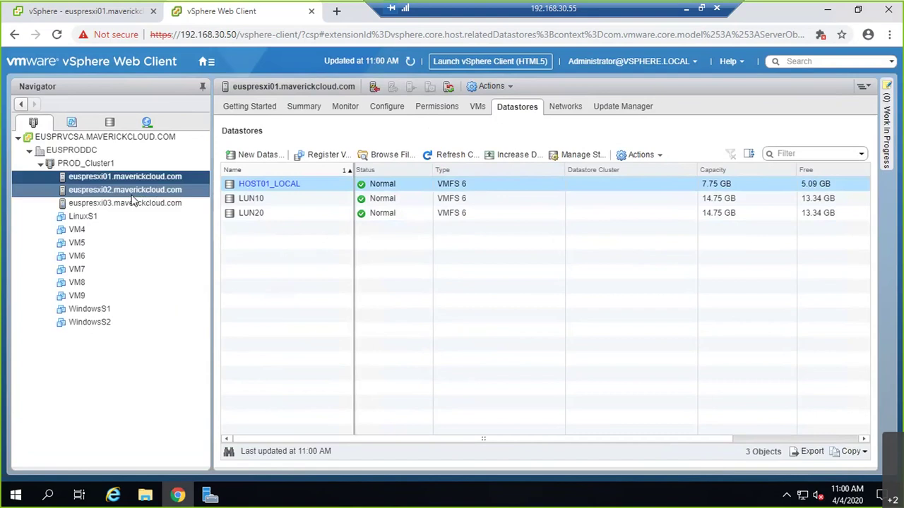
left_click(133, 202)
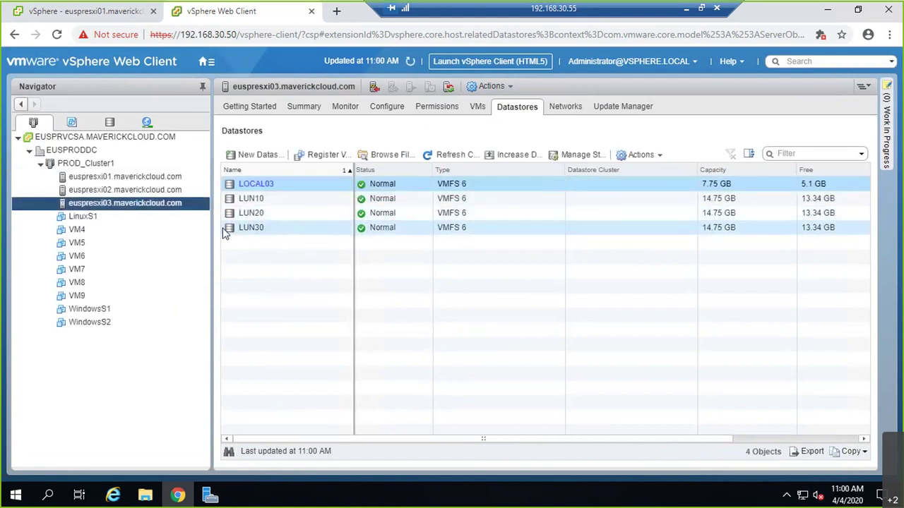
left_click(148, 195)
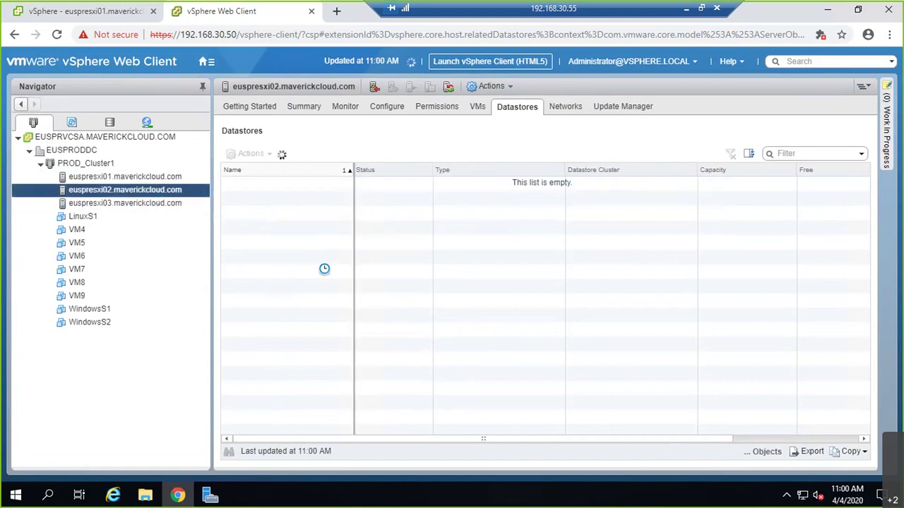
left_click(167, 179)
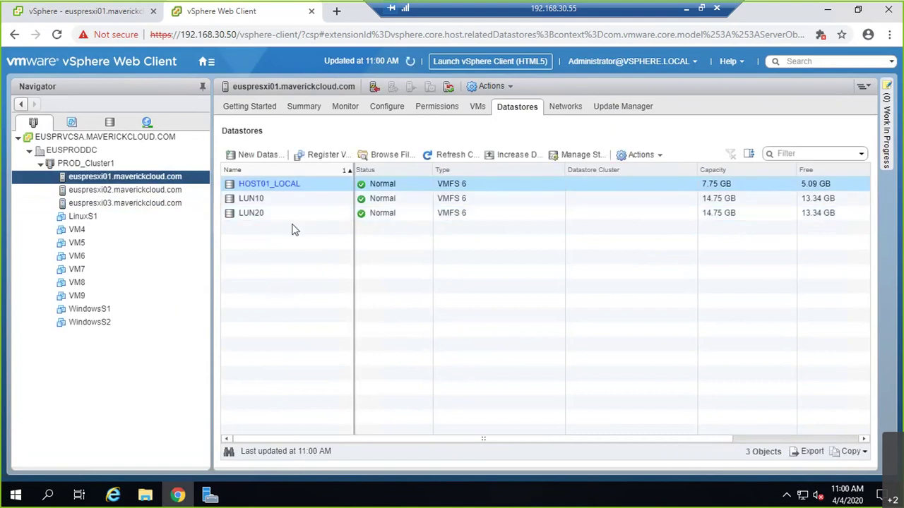
left_click(411, 63)
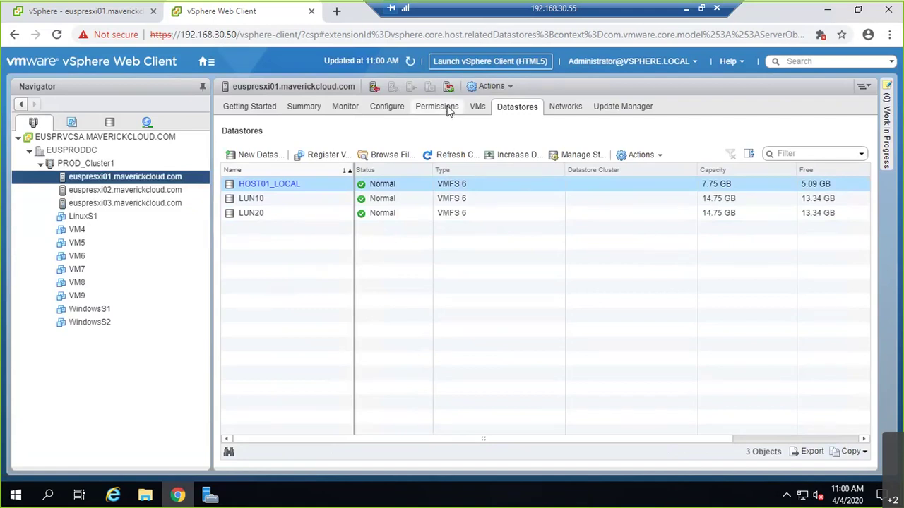
left_click(386, 107)
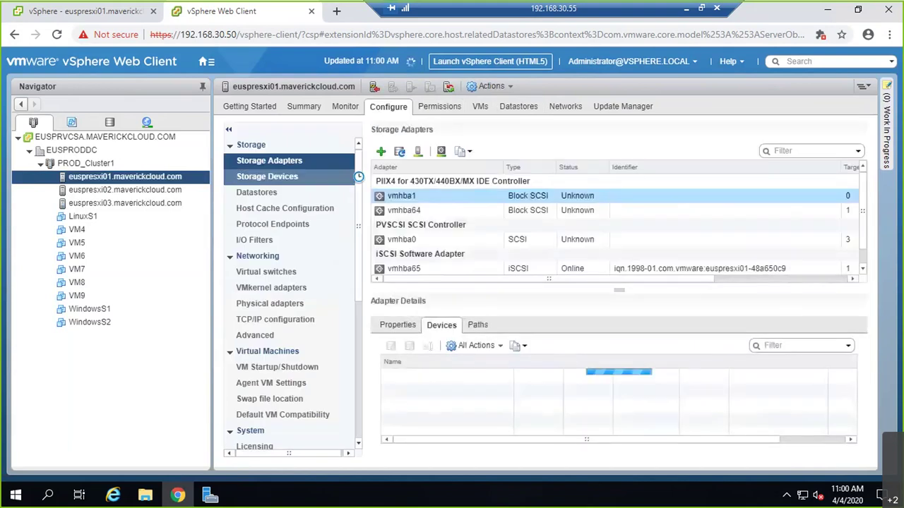
- Confirm vmhba65 on euspresxi01 lists the LUN 30 disk, then view HOST01_LOCAL, LUN10 and LUN20
left_click(454, 269)
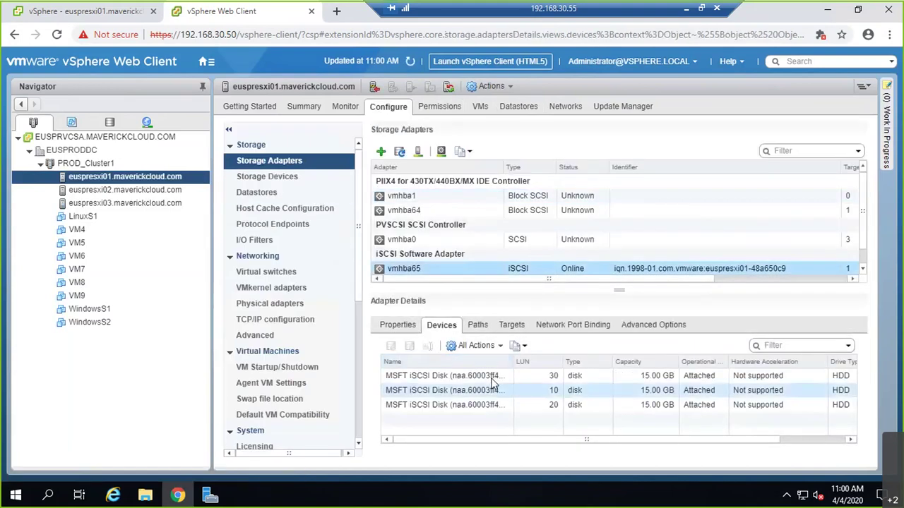
left_click(494, 381)
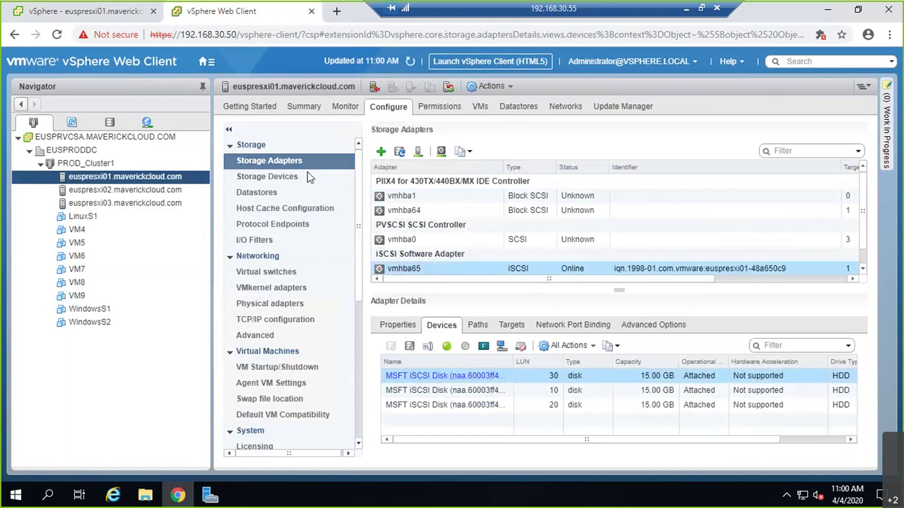
left_click(296, 192)
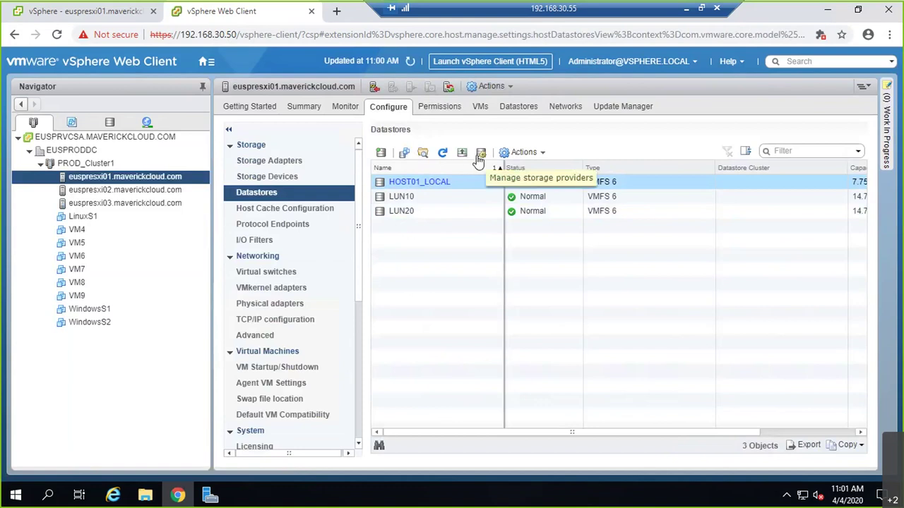
left_click(443, 154)
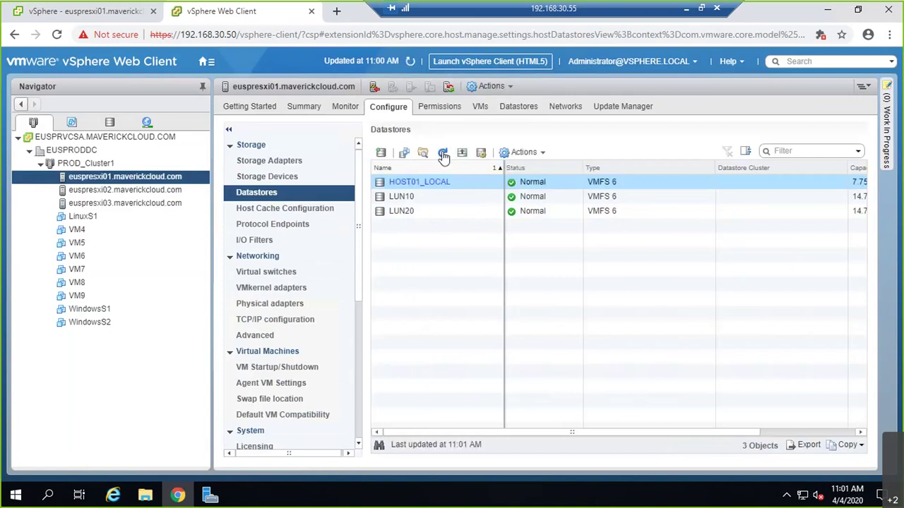
left_click(382, 153)
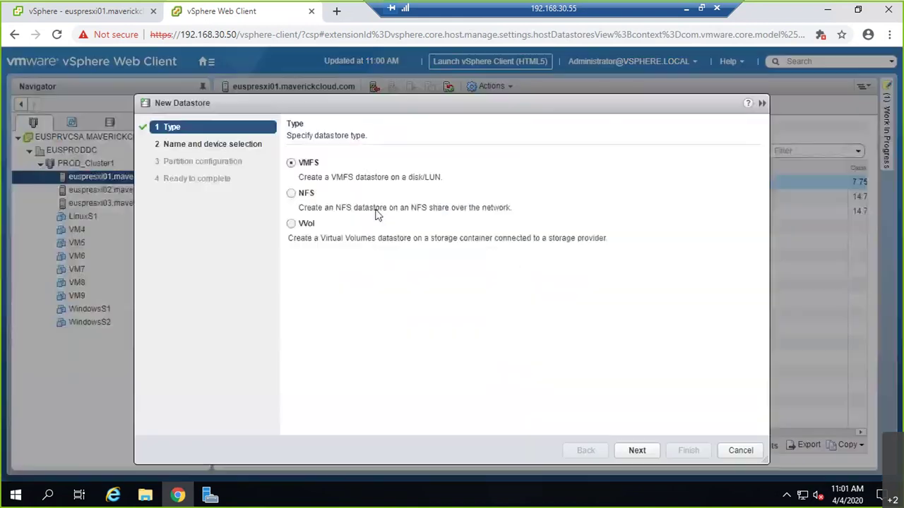
left_click(631, 452)
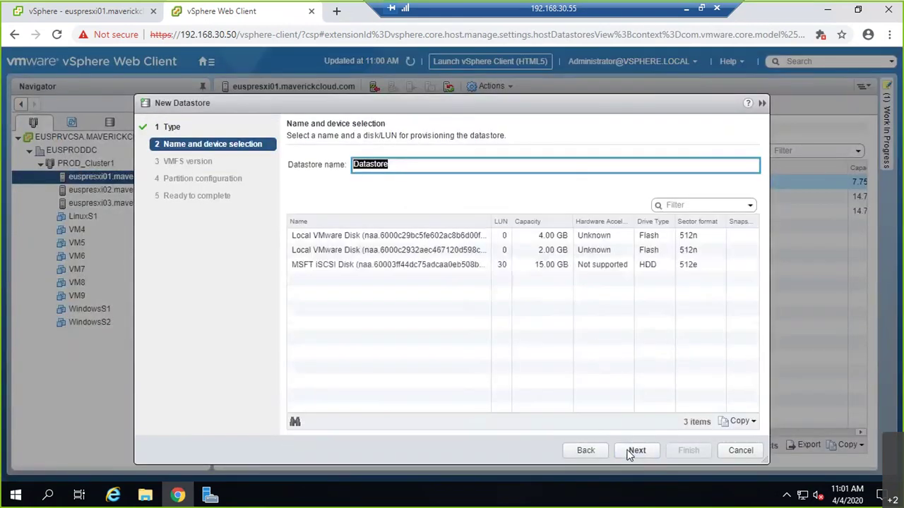
left_click(339, 264)
left_click(351, 162)
type("LUN30")
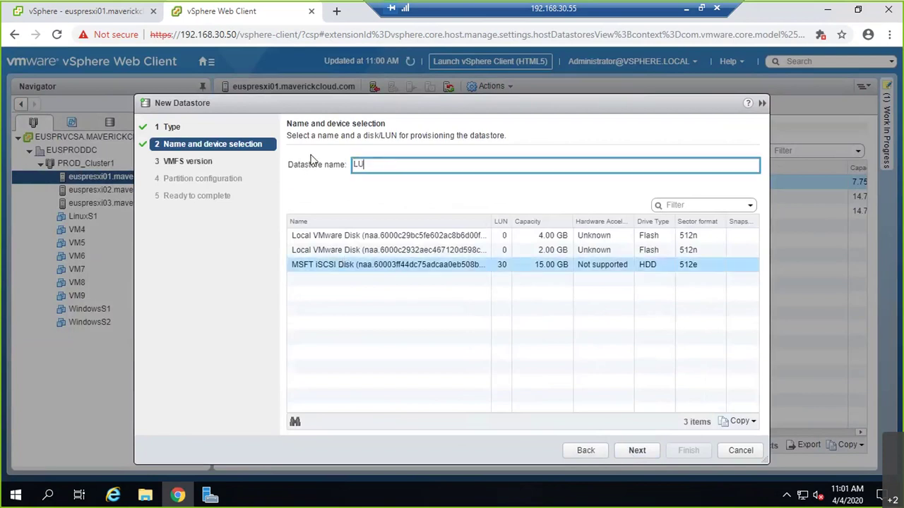
left_click(659, 452)
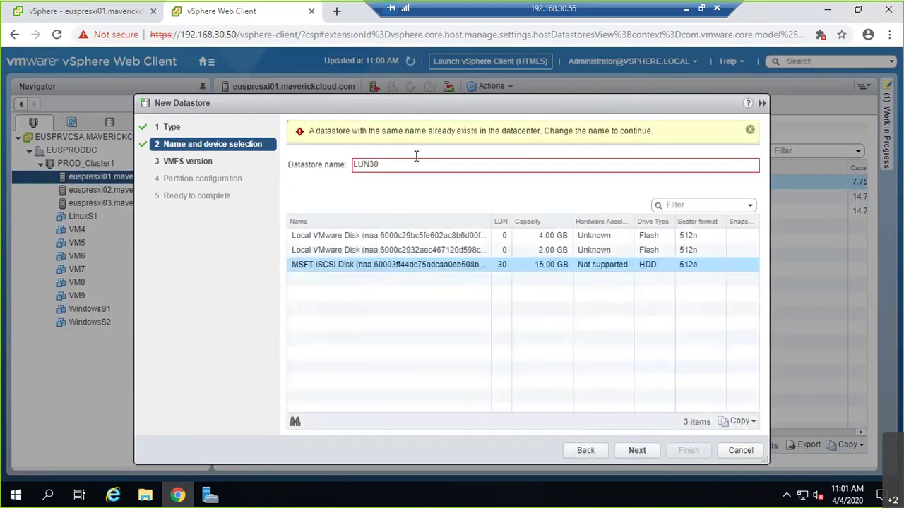
left_click(750, 130)
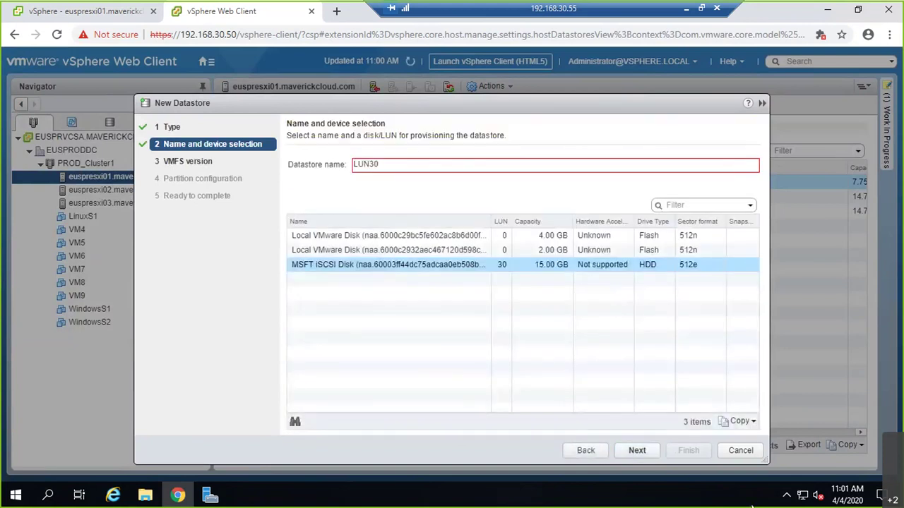
left_click(735, 445)
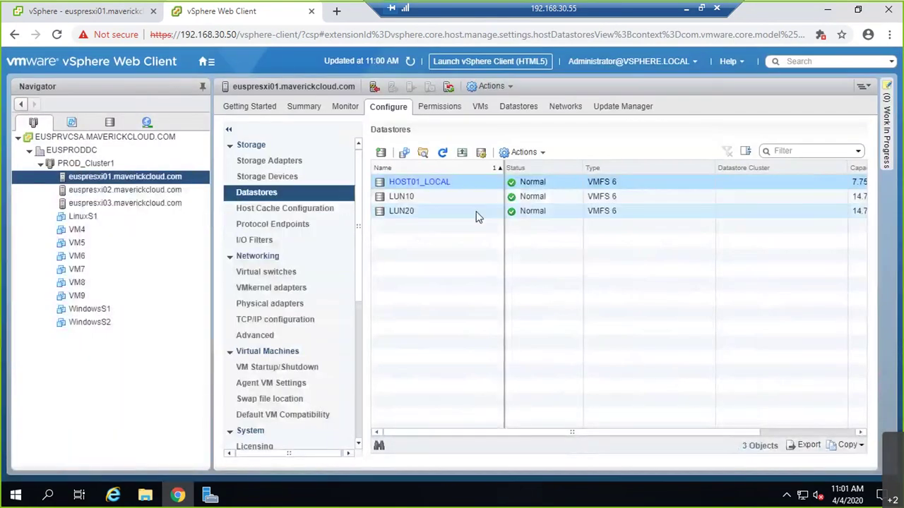
- Refresh LUN30's capacity information under EUSPRODDC in the Storage view, then reselect euspresxi02
left_click(182, 191)
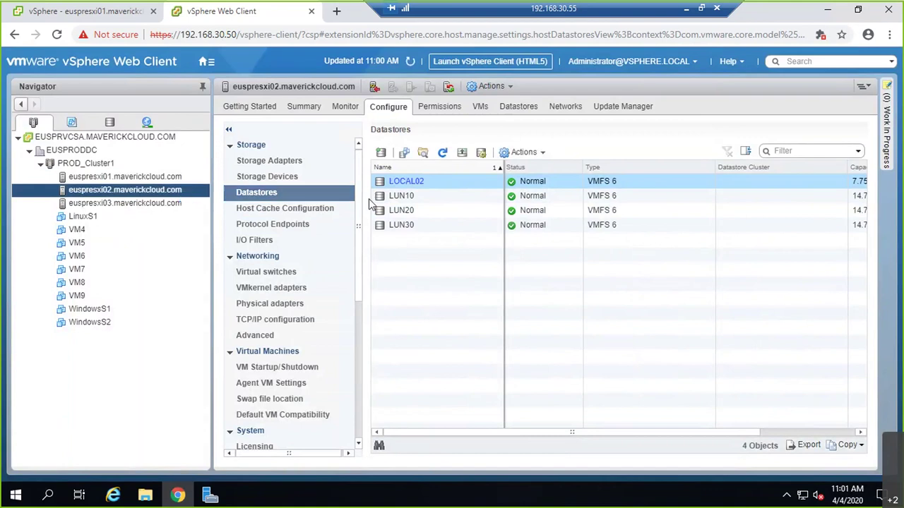
right_click(405, 224)
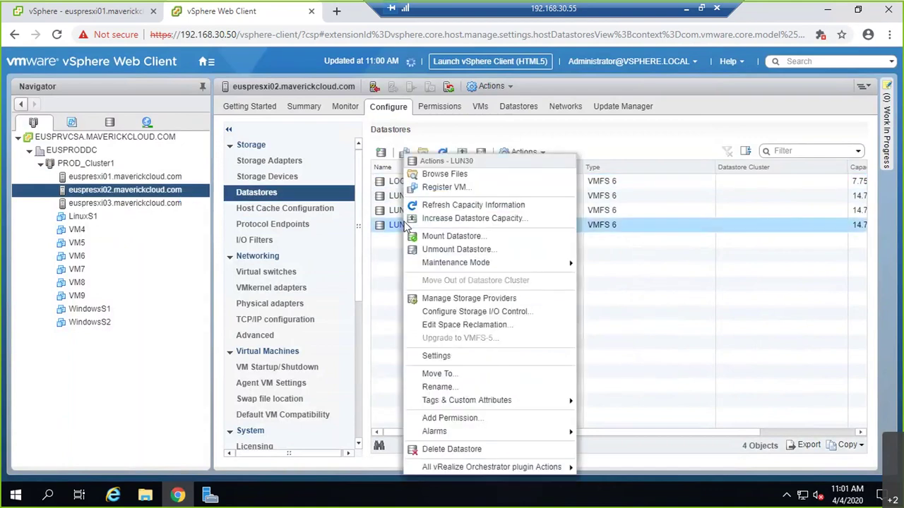
mouse_move(465, 264)
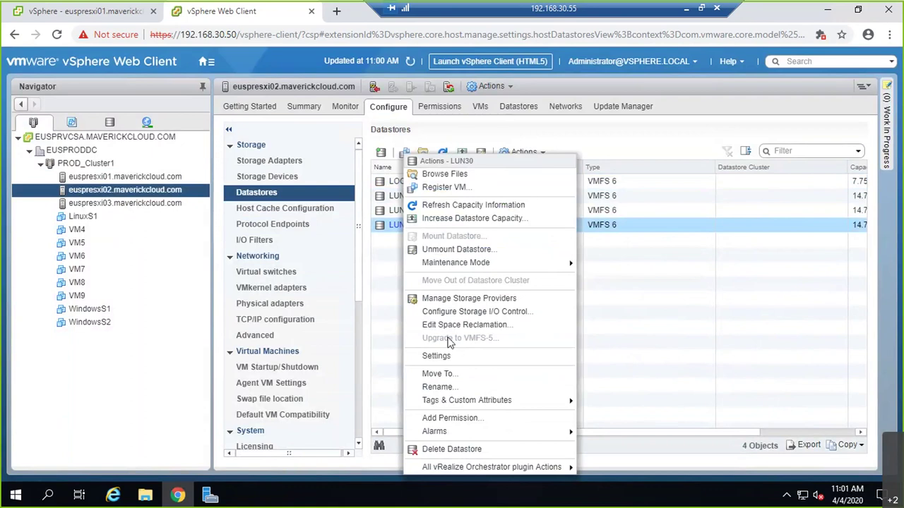
left_click(120, 125)
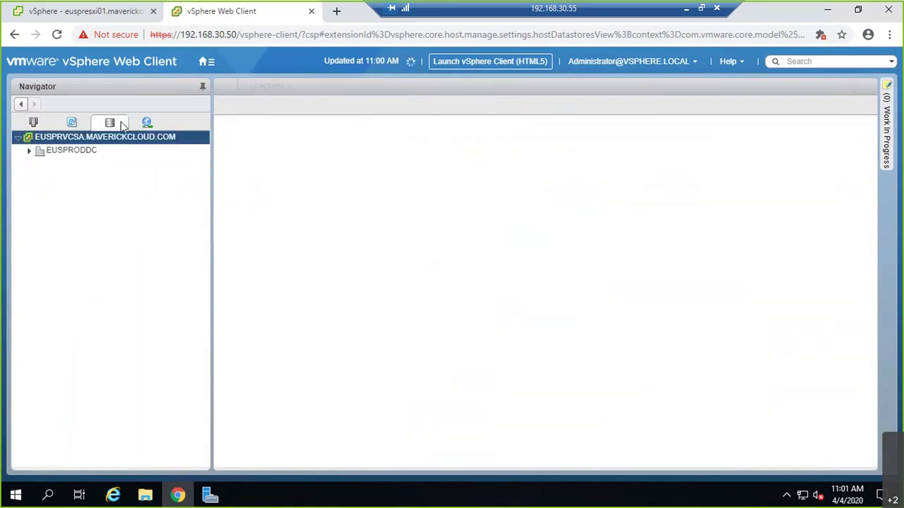
left_click(29, 150)
left_click(77, 232)
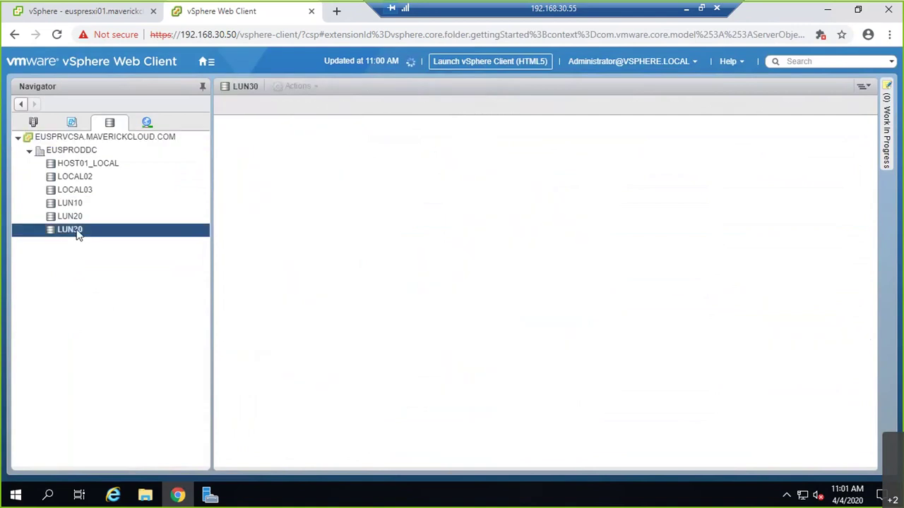
right_click(78, 233)
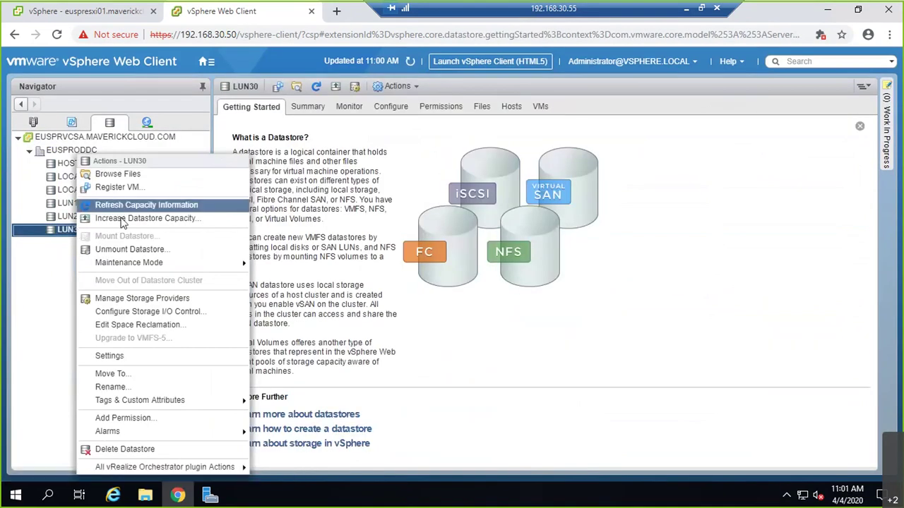
mouse_move(133, 264)
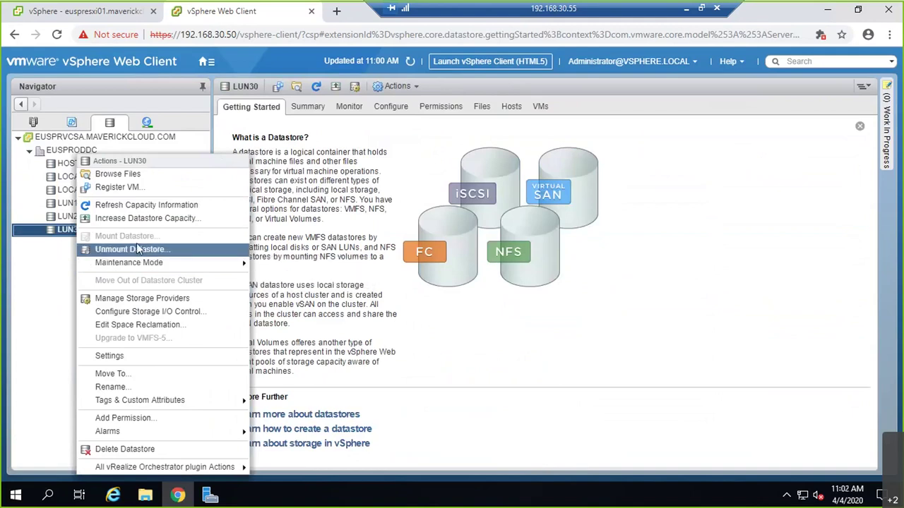
left_click(156, 211)
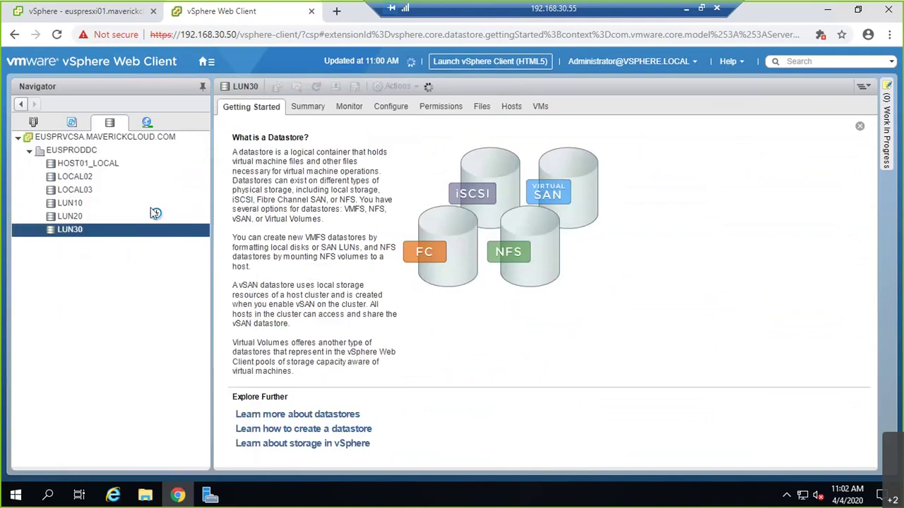
left_click(33, 122)
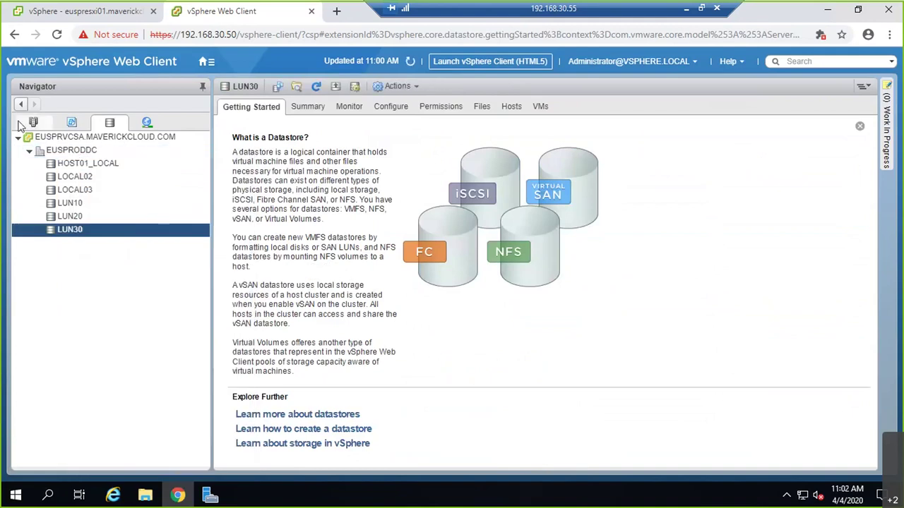
left_click(99, 189)
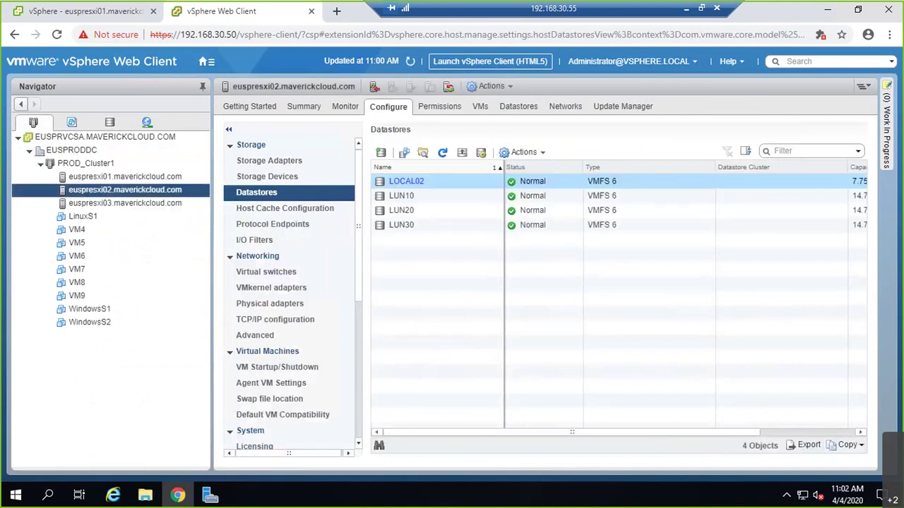
- Review euspresxi01's datastores and the local datastore's action menu
left_click(141, 177, "ctrl")
left_click(148, 178)
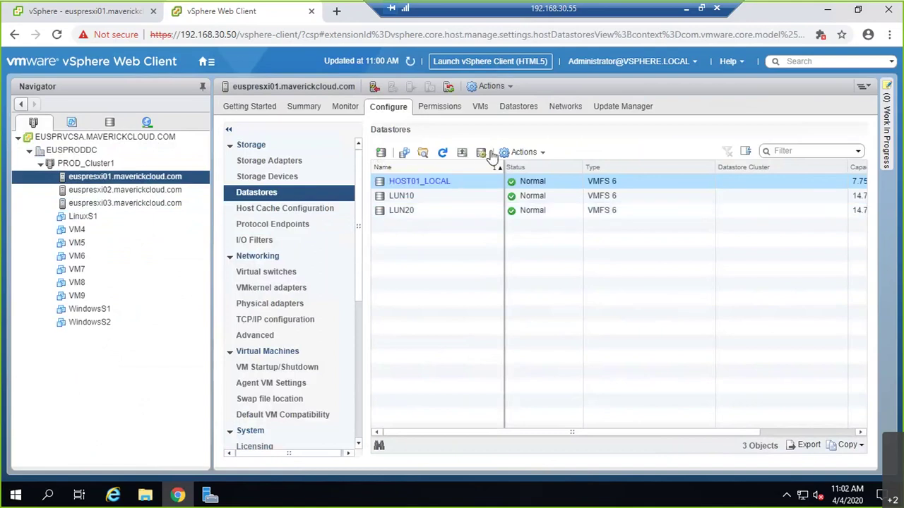
left_click(514, 157)
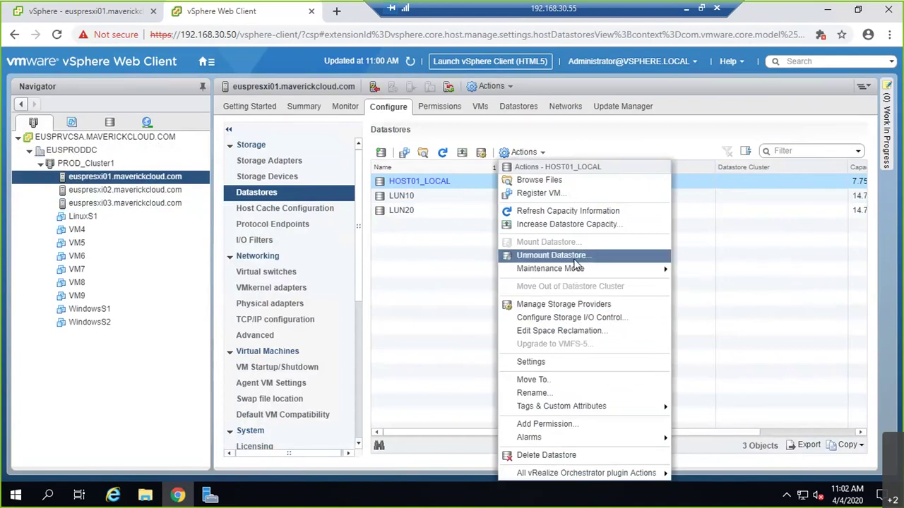
left_click(399, 223)
- Unmount LUN30 from both euspresxi02 and euspresxi03, then refresh the datastore list
left_click(75, 191)
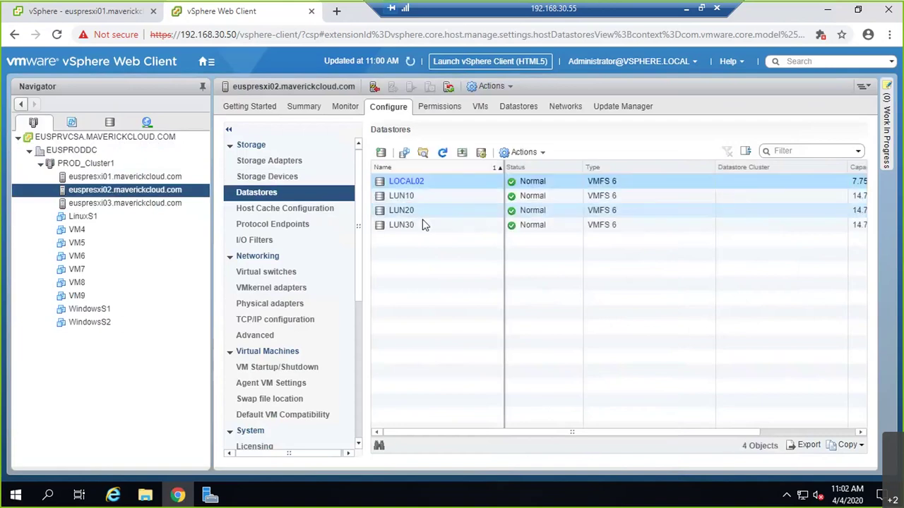
right_click(420, 232)
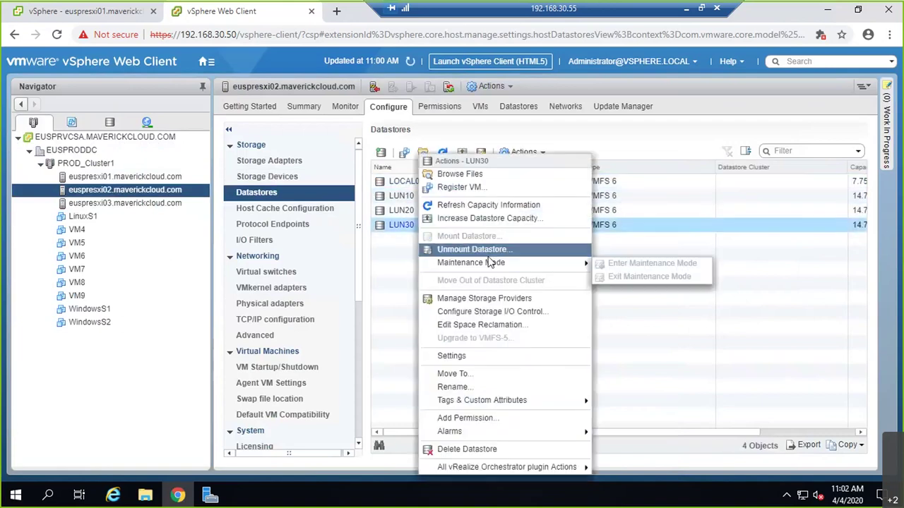
left_click(472, 250)
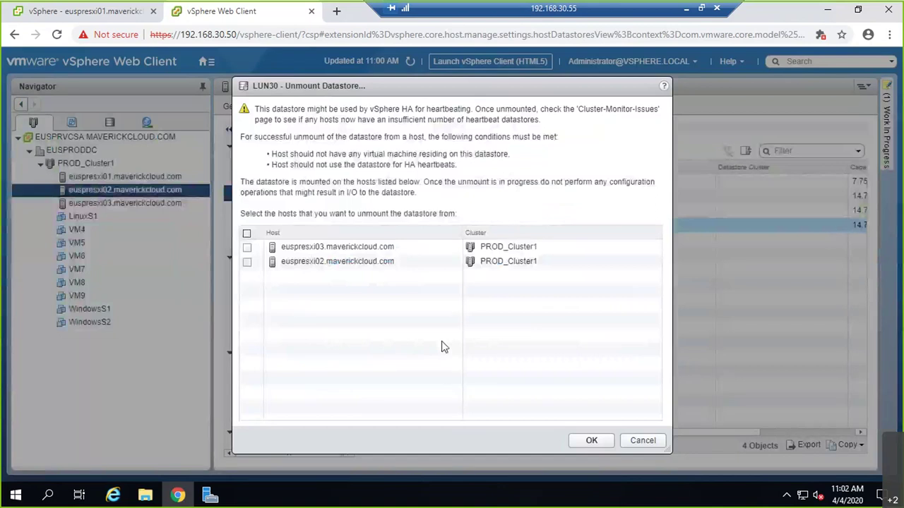
left_click(247, 234)
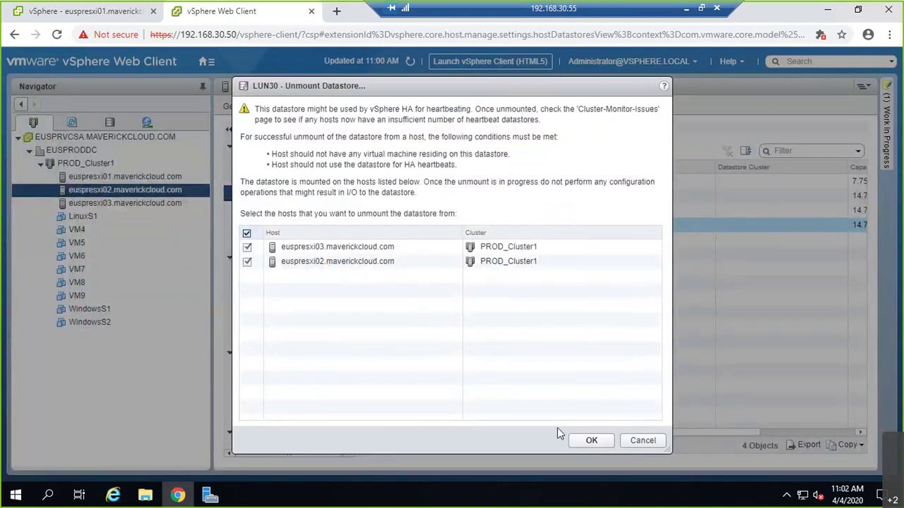
left_click(591, 442)
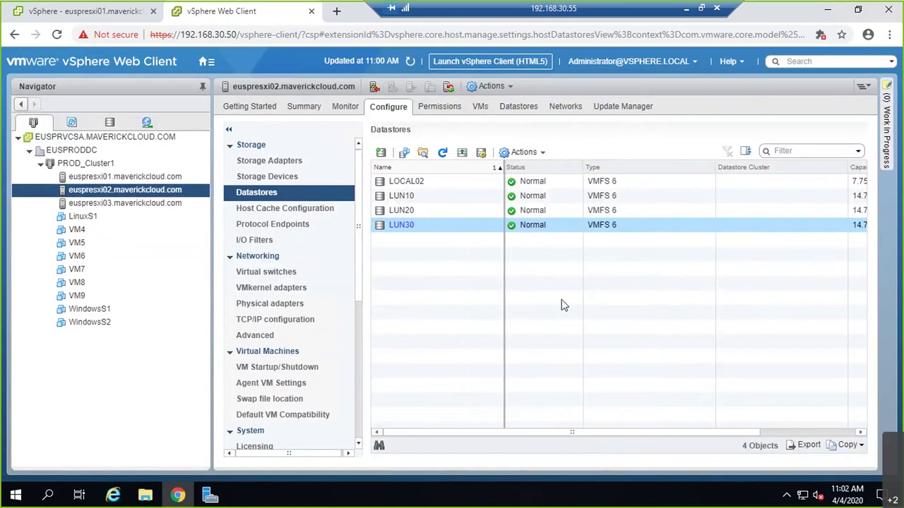
left_click(444, 152)
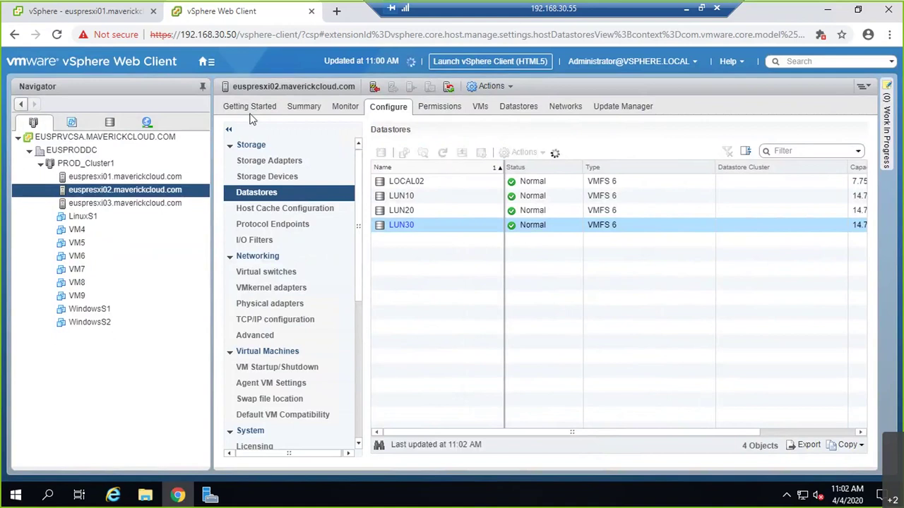
left_click(64, 10)
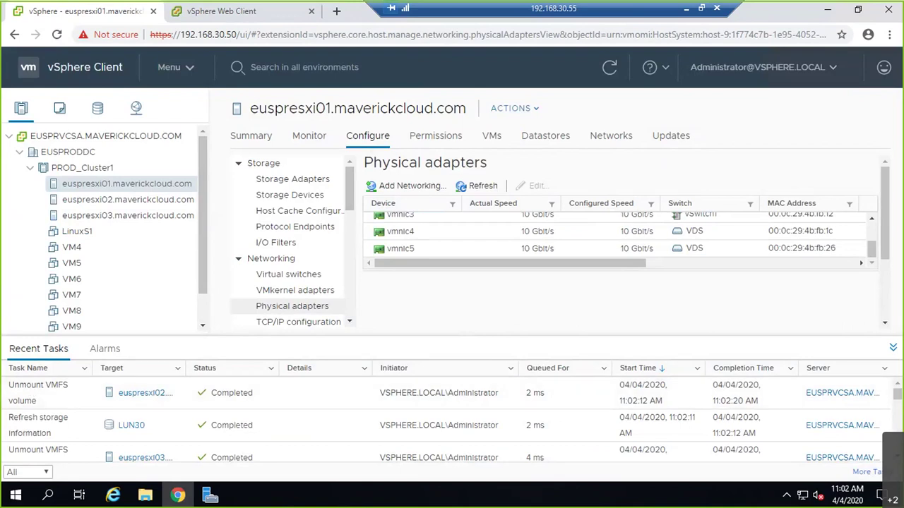
key("ctrl+Tab")
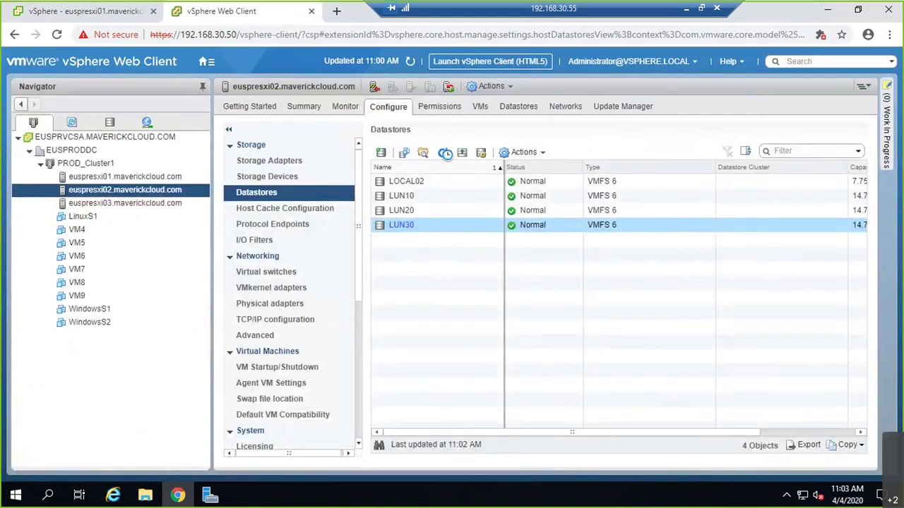
- Refresh euspresxi02's datastore list and delete the inaccessible LUN30 datastore
left_click(444, 153)
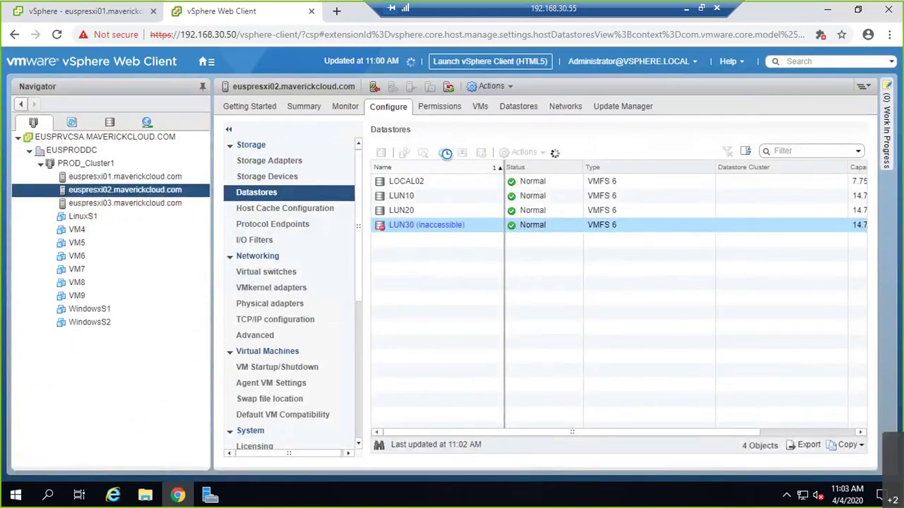
right_click(430, 231)
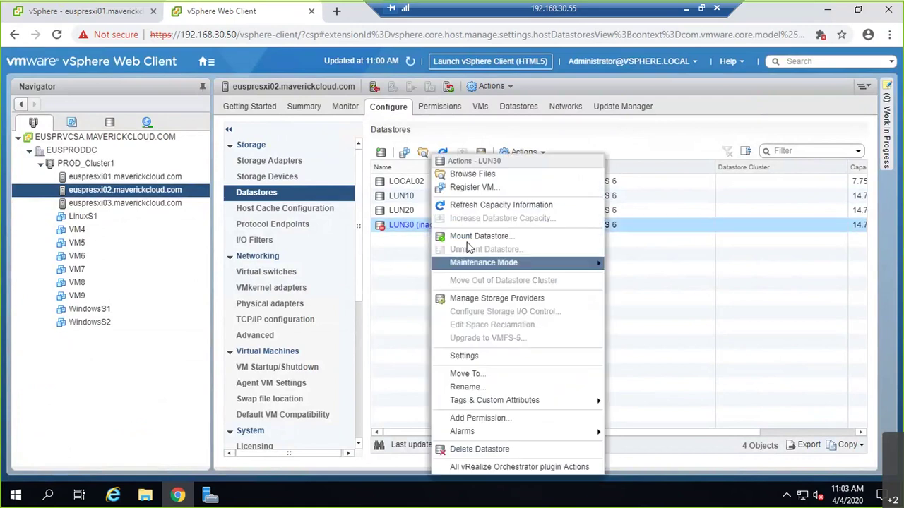
left_click(511, 451)
left_click(430, 309)
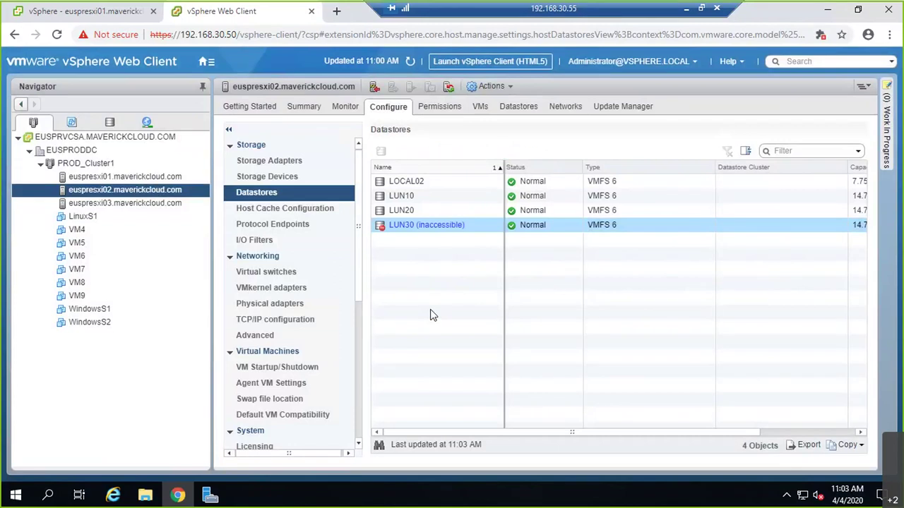
left_click(152, 181)
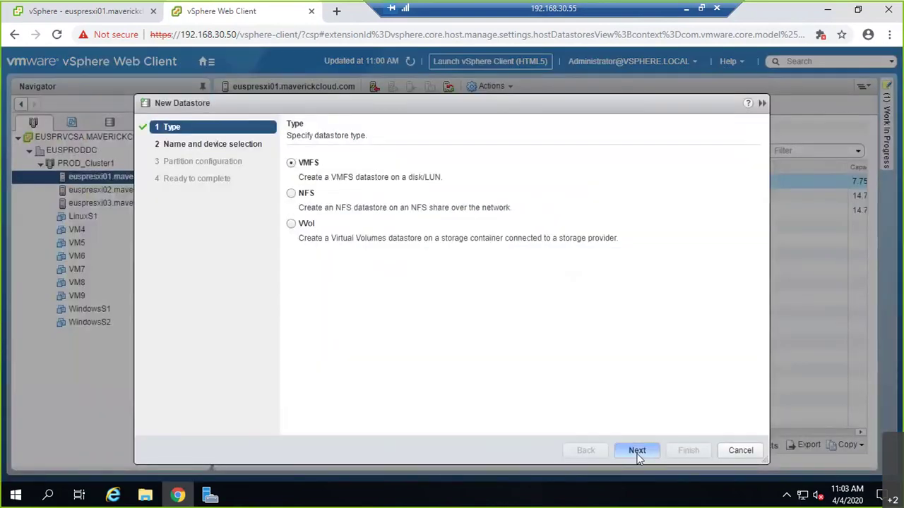
- Create a VMFS 6 datastore named LUN30 on euspresxi01's 15 GB iSCSI LUN 30 disk
left_click(637, 453)
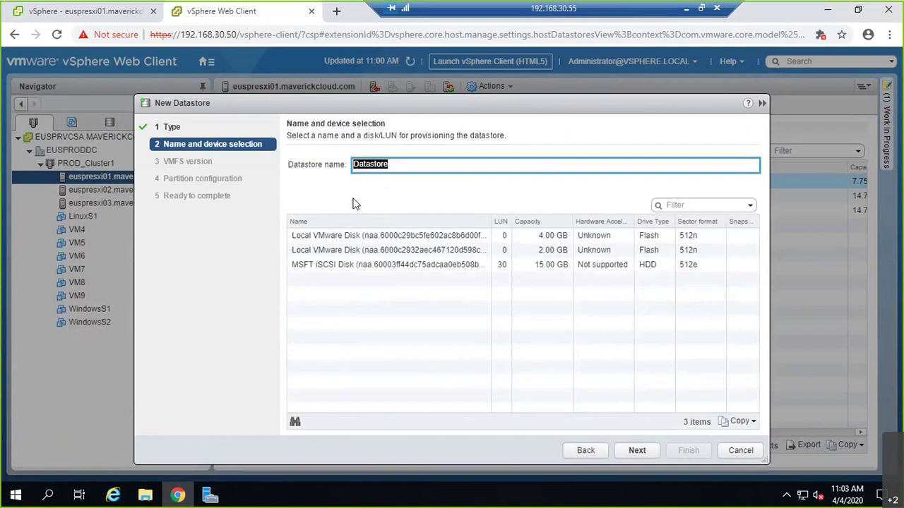
type("LUN30")
left_click(385, 271)
left_click(643, 450)
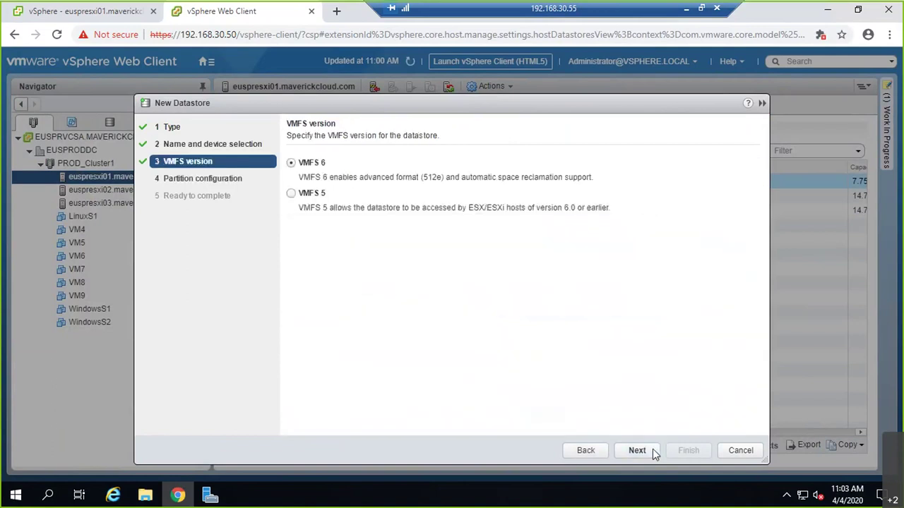
left_click(655, 452)
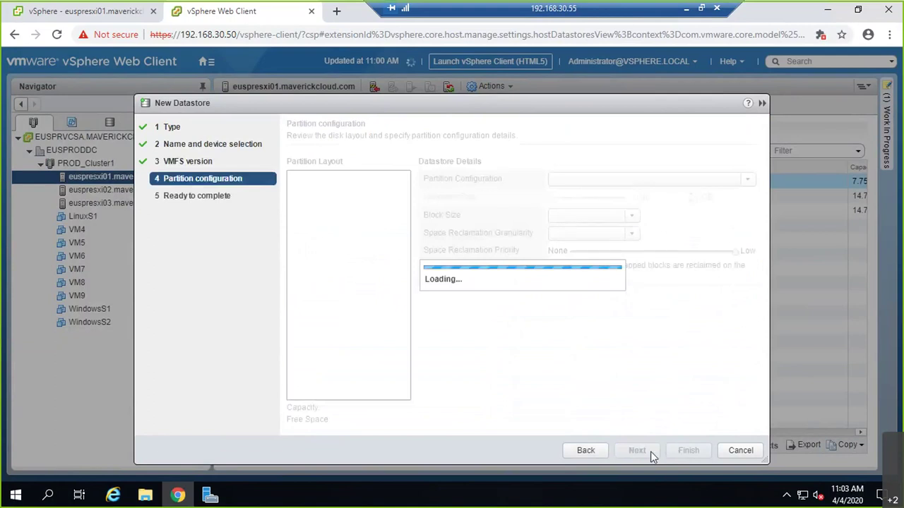
left_click(649, 452)
left_click(686, 452)
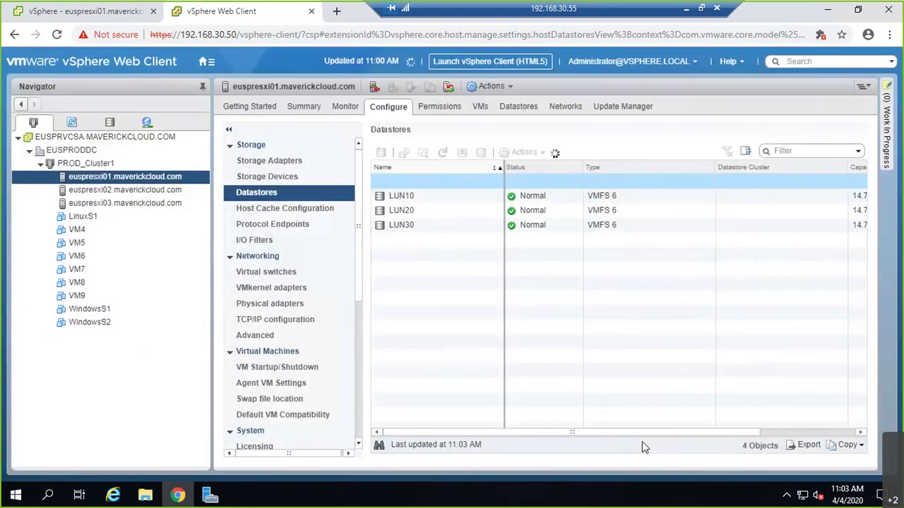
- Review the datastore lists on euspresxi02 (refreshed) and euspresxi03
left_click(159, 190)
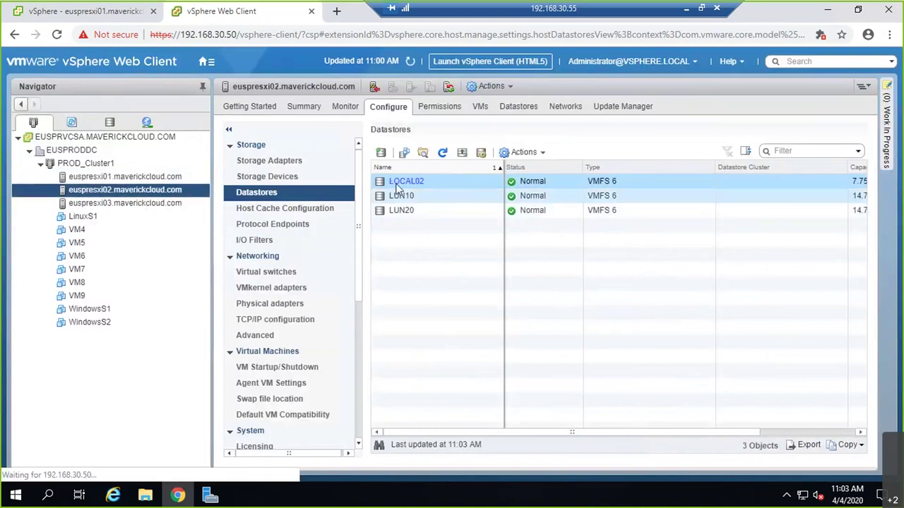
left_click(443, 154)
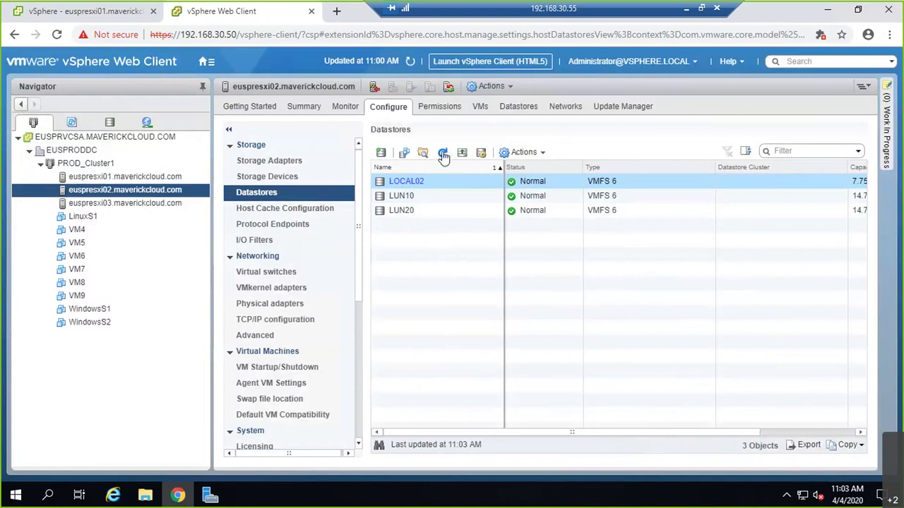
left_click(173, 204)
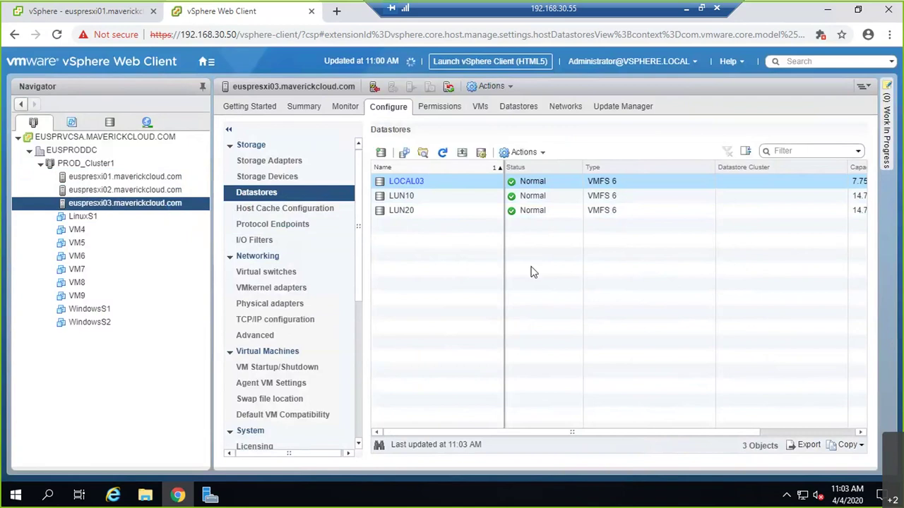
left_click(123, 13)
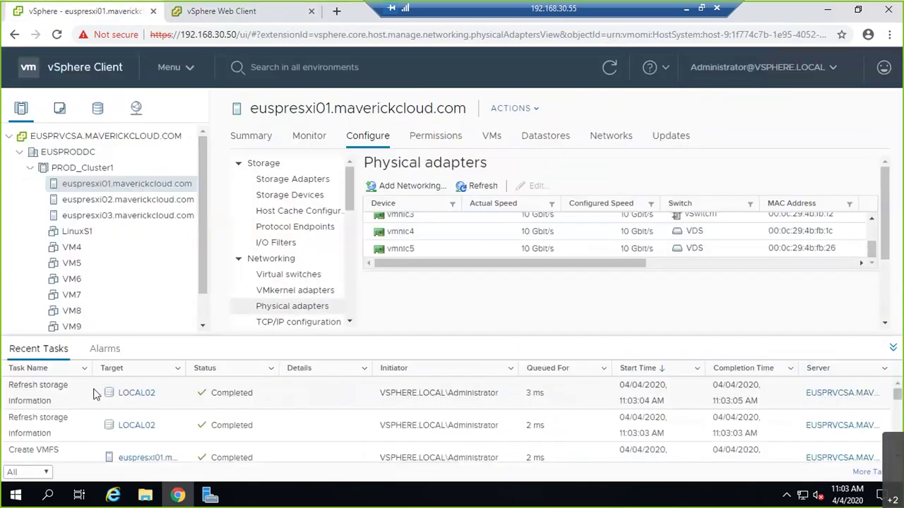
- On euspresxi02, inspect storage adapter vmhba0's paths and refreshed device list, widening the LUN column
left_click(131, 200)
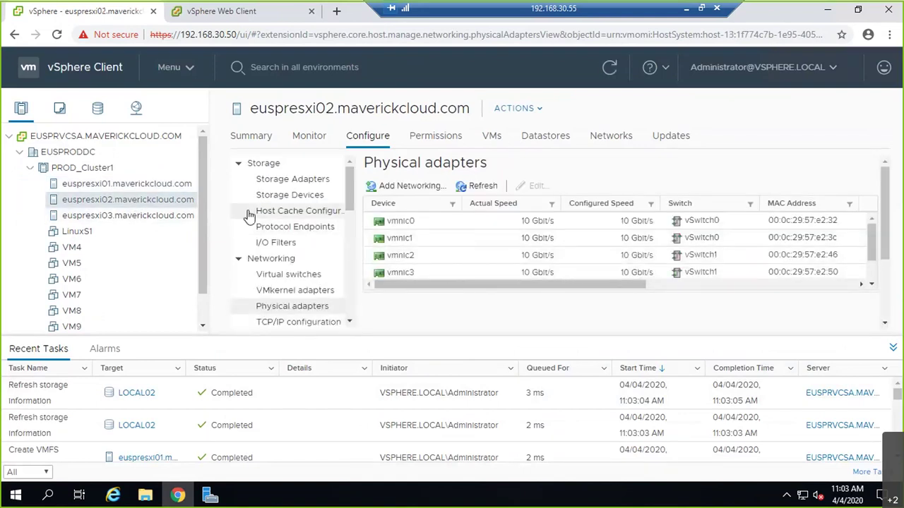
left_click(290, 179)
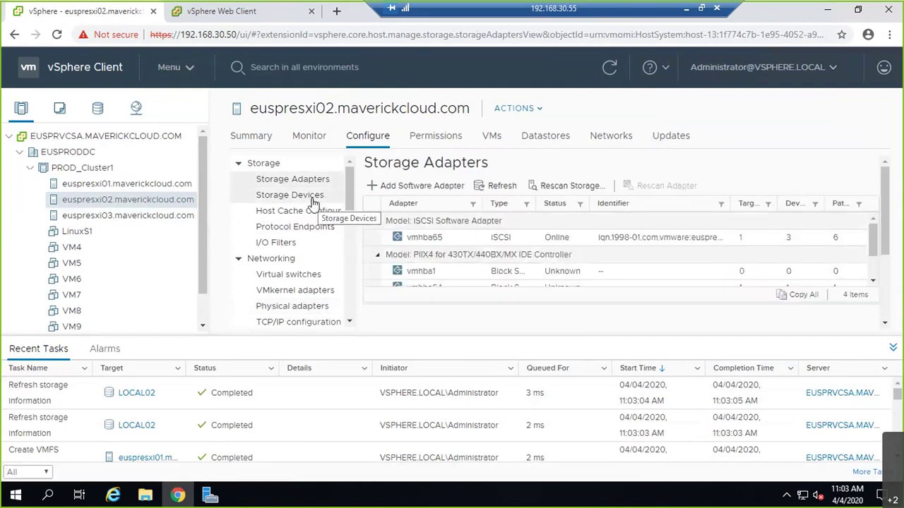
scroll(526, 286, "down", 2)
left_click(533, 282)
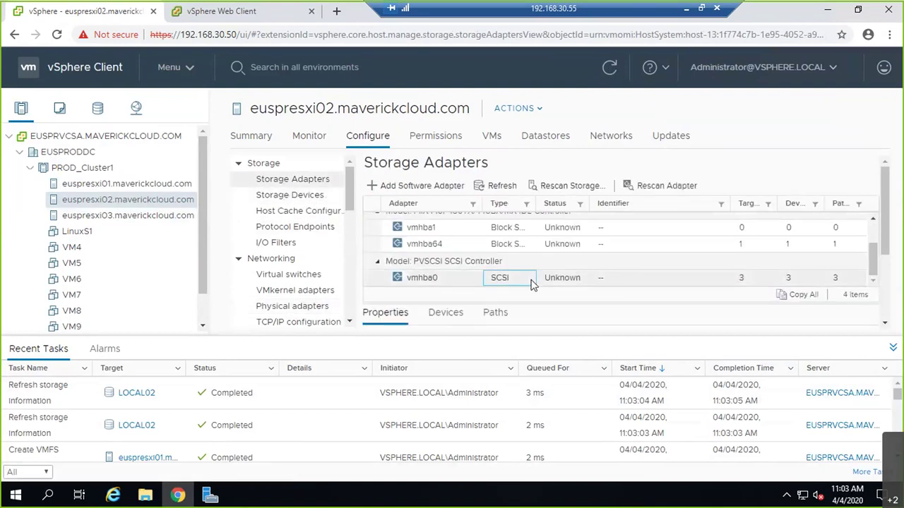
left_click(893, 347)
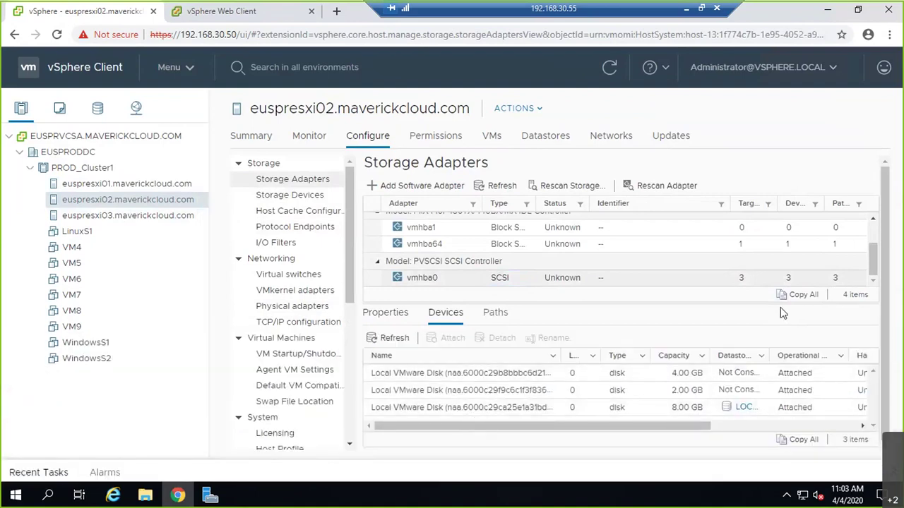
left_click(493, 314)
left_click(446, 319)
left_click(387, 339)
left_click_drag(601, 357, 612, 357)
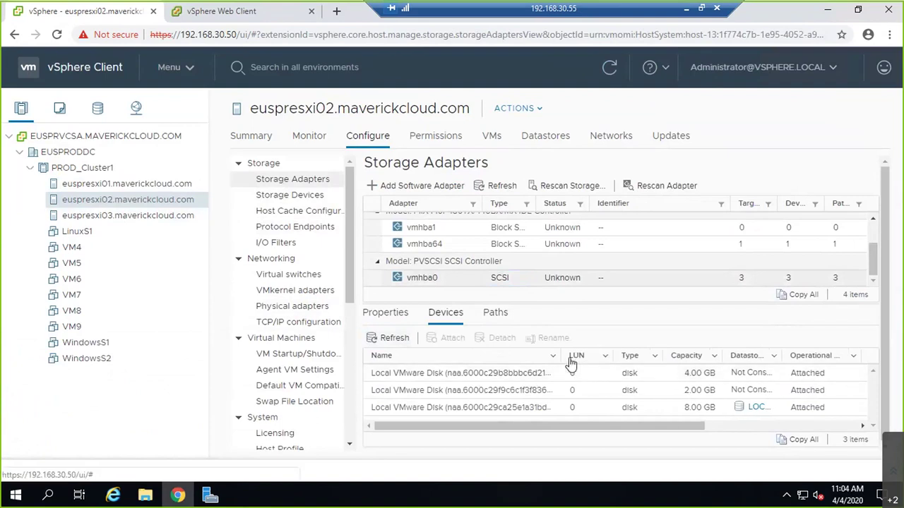
scroll(494, 267, "up", 2)
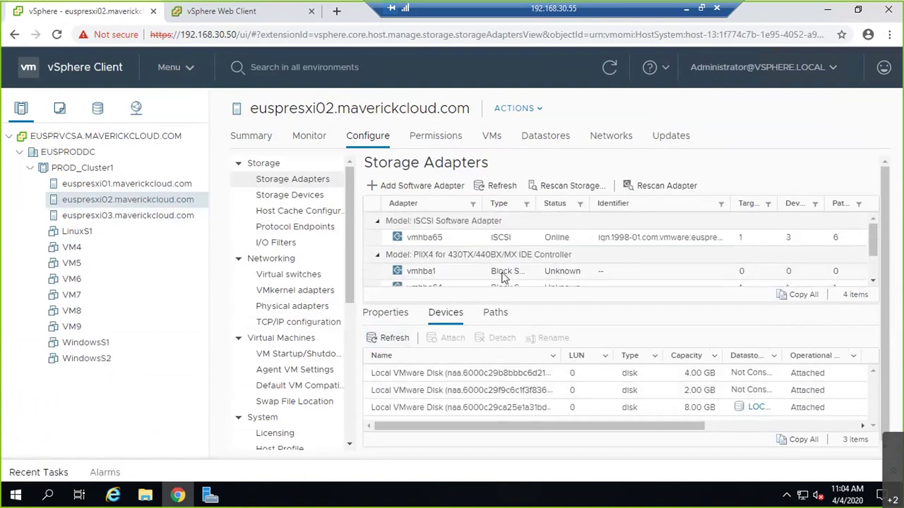
- Select the LUN 30 disk under iSCSI adapter vmhba65 and confirm its Datastore status is Not Consumed
left_click(498, 237)
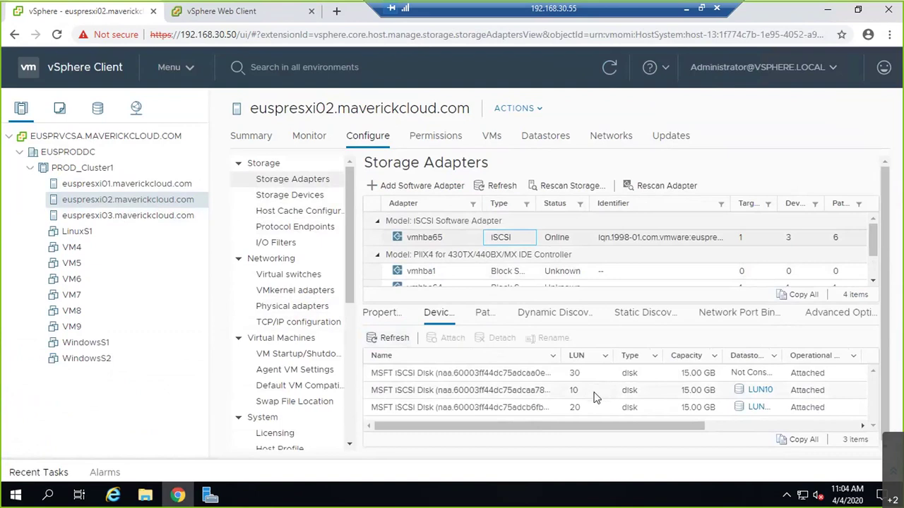
left_click(758, 372)
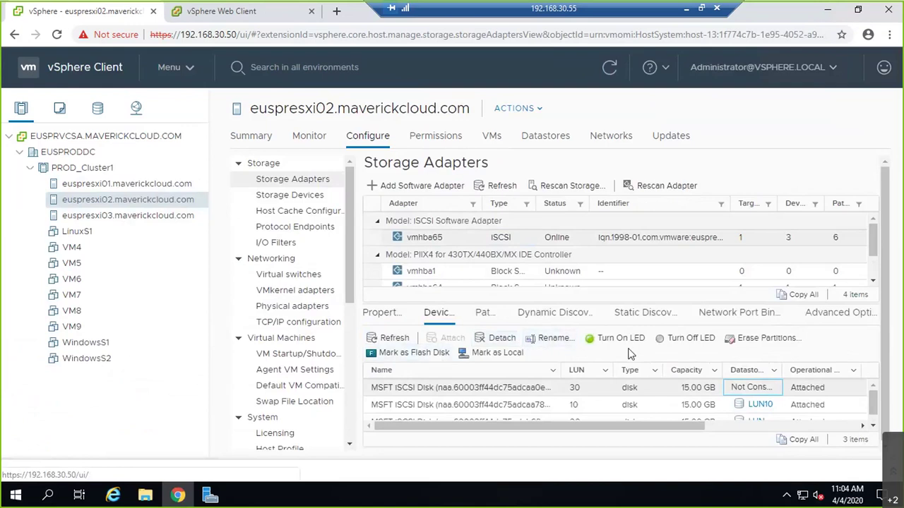
left_click(379, 339)
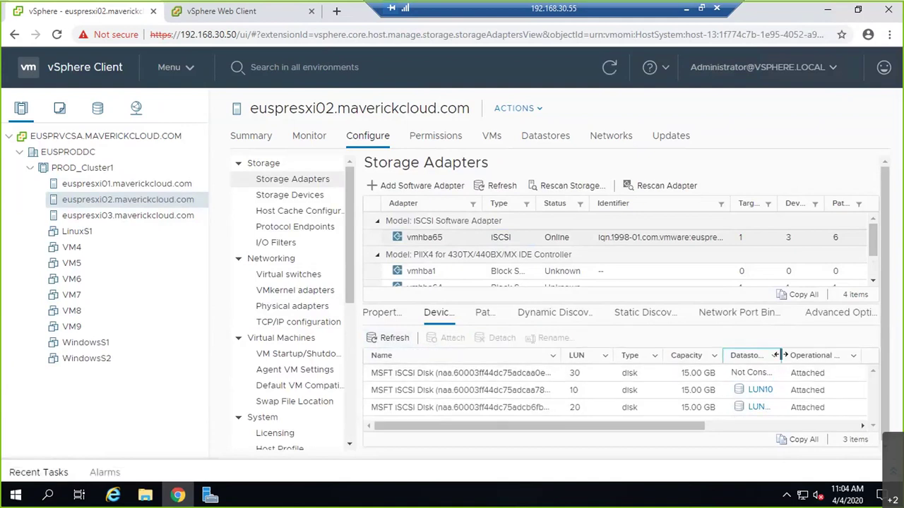
left_click_drag(780, 355, 811, 355)
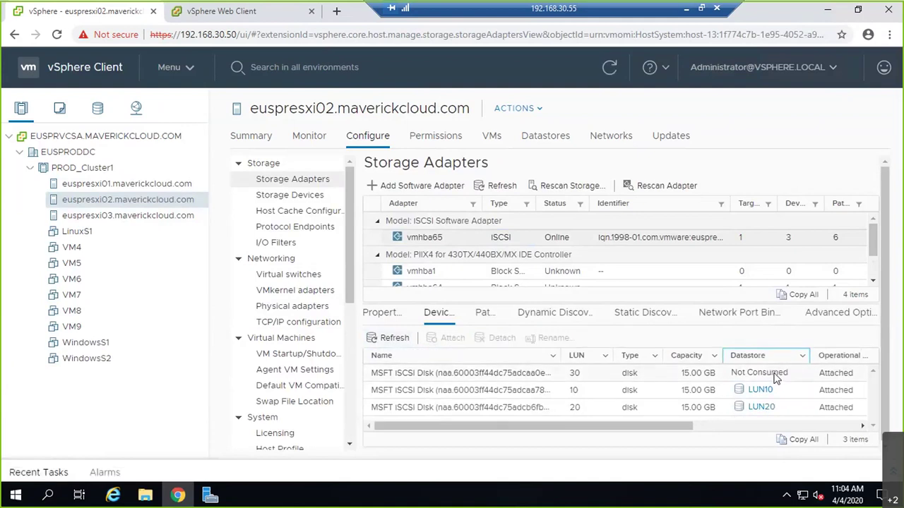
right_click(775, 379)
left_click(630, 374)
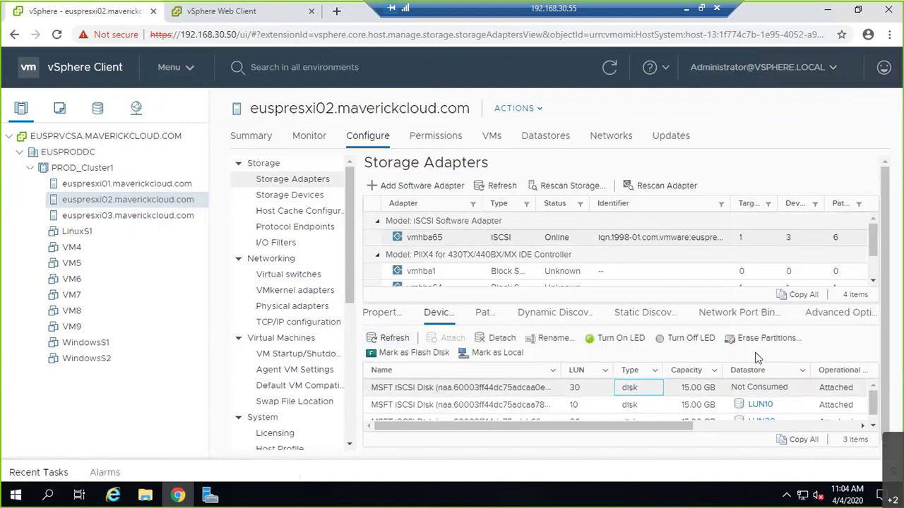
- Open the LUN30 datastore summary on euspresxi01, showing VMFS 6
left_click(175, 185)
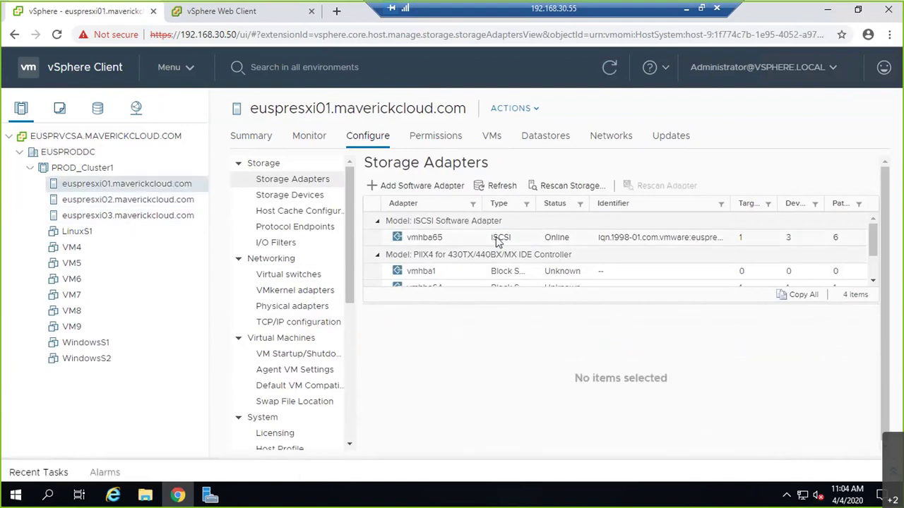
left_click(773, 381)
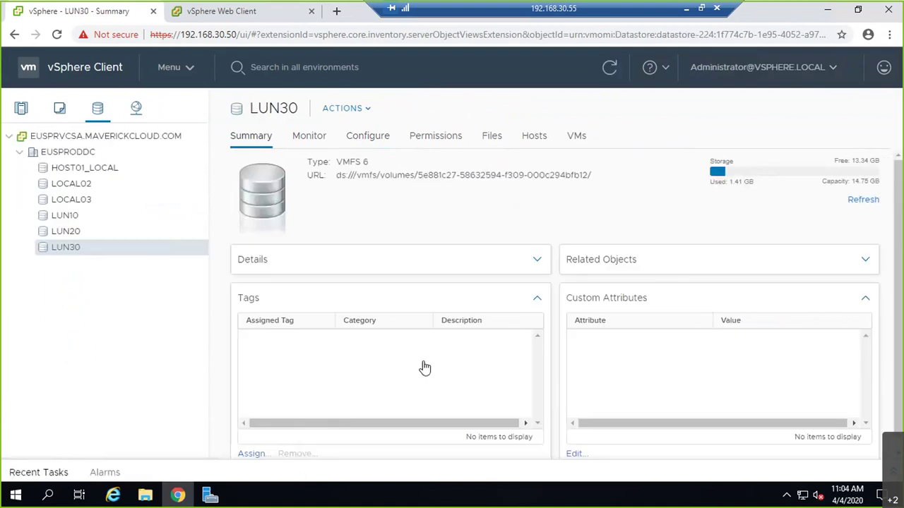
left_click(204, 497)
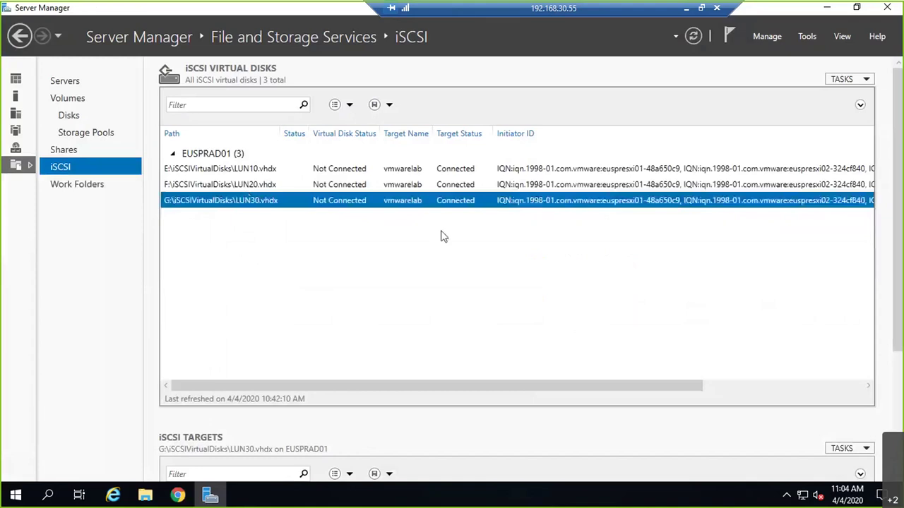
- Review the LUN30.vhdx virtual disk's properties, including its LUN and access servers
right_click(469, 209)
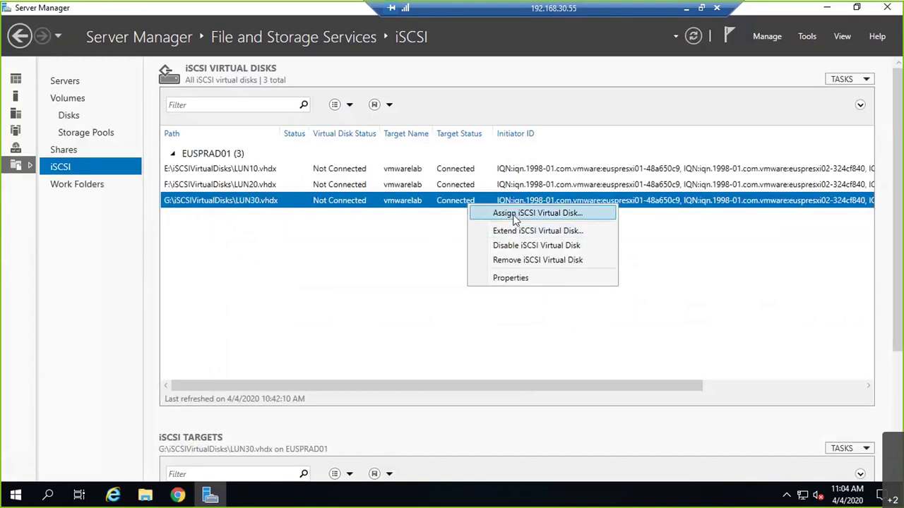
left_click(511, 279)
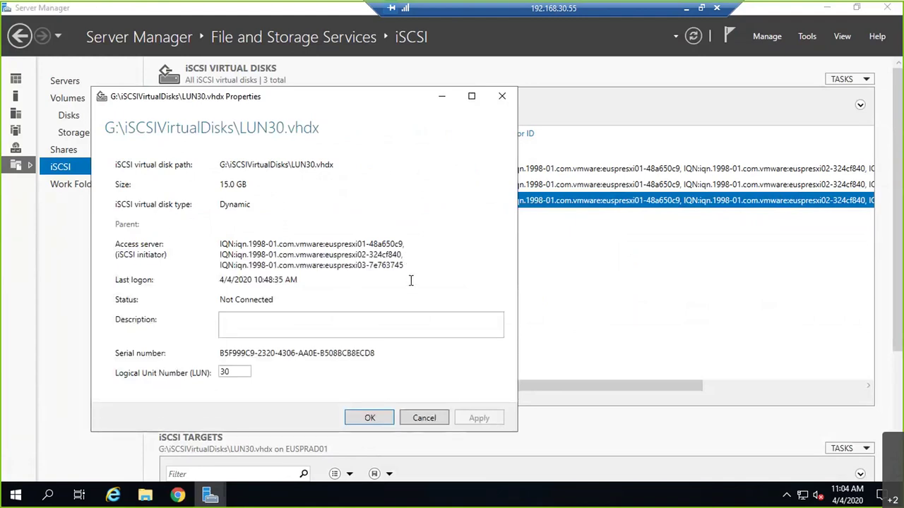
left_click(369, 418)
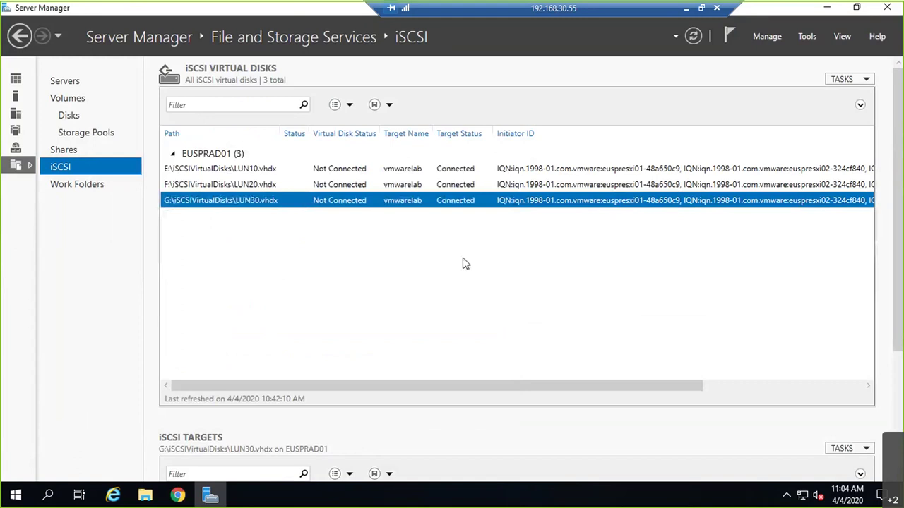
- Minimize and restore the remote desktop session, bringing the vSphere Client to the front
left_click(687, 10)
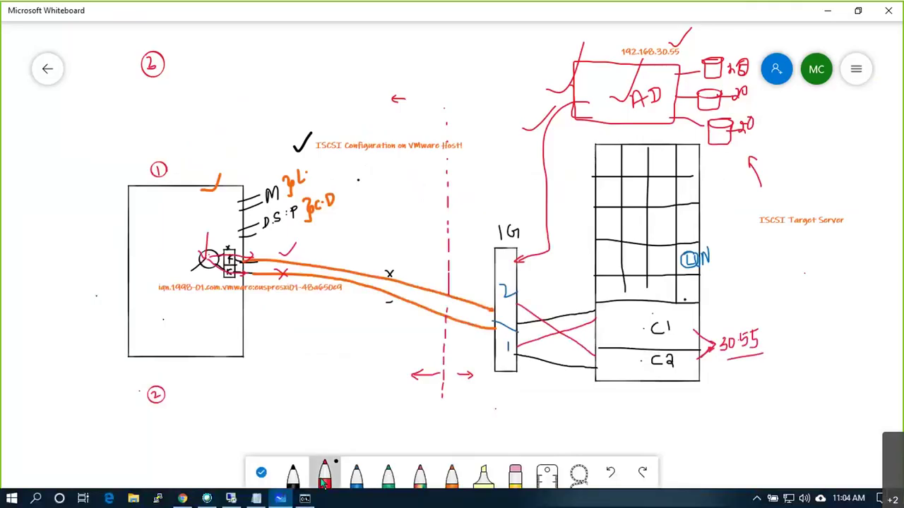
left_click(231, 498)
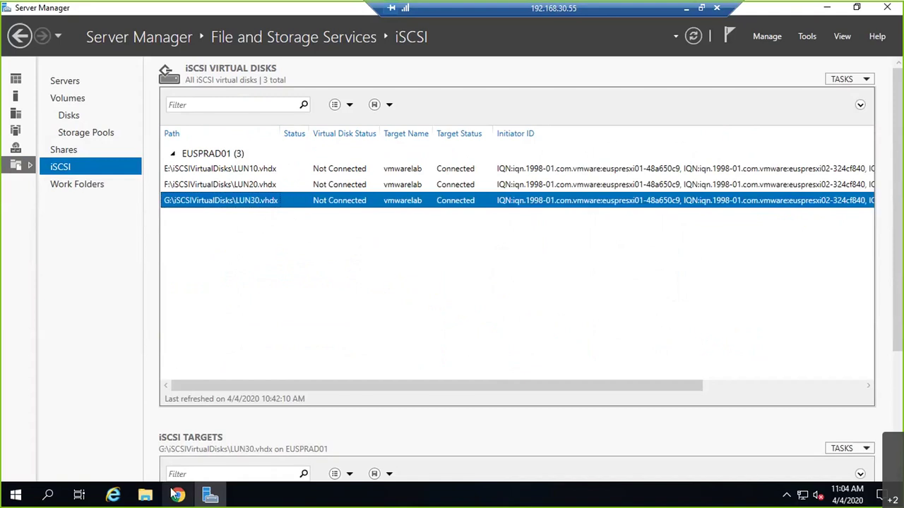
left_click(177, 495)
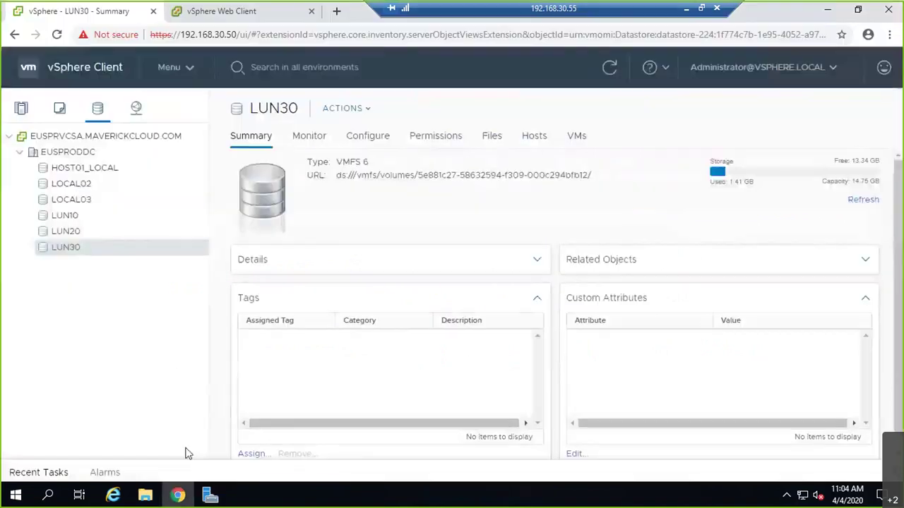
- Put the LUN30 datastore into maintenance mode
right_click(122, 254)
mouse_move(222, 224)
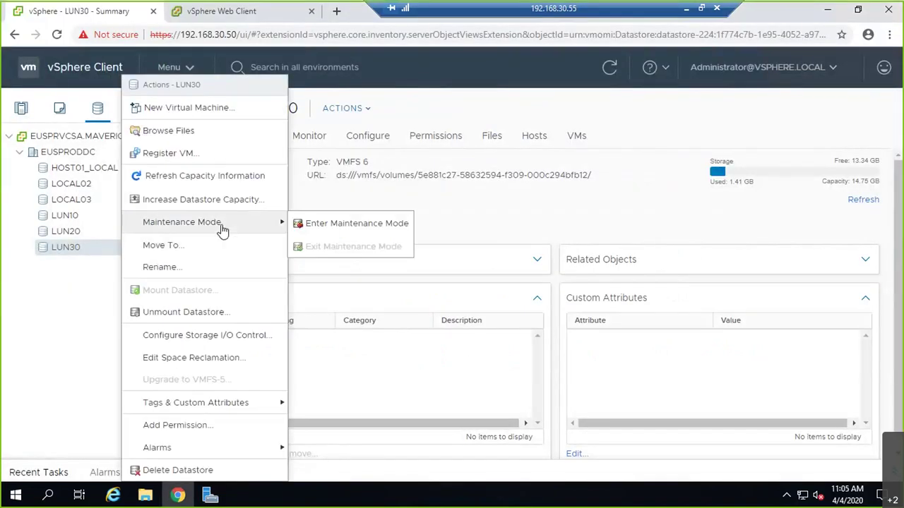
left_click(331, 224)
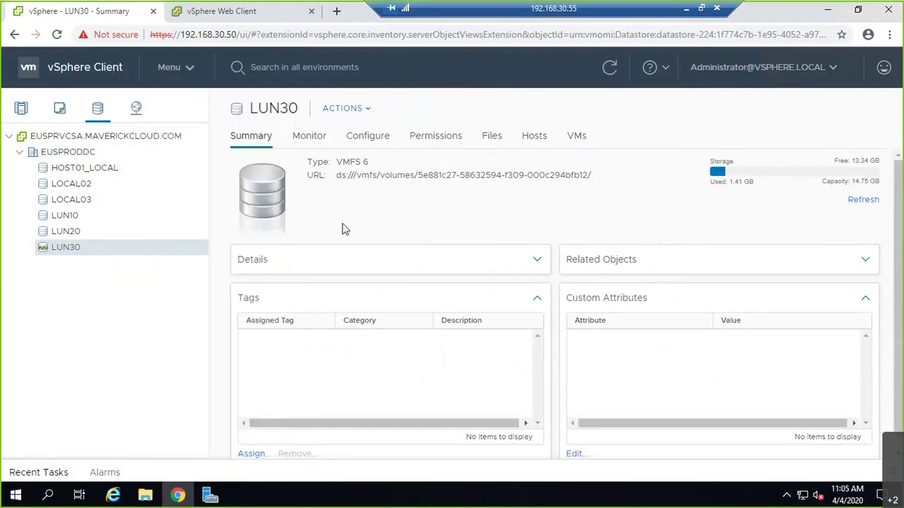
- Unmount LUN30 from host euspresxi01
right_click(115, 254)
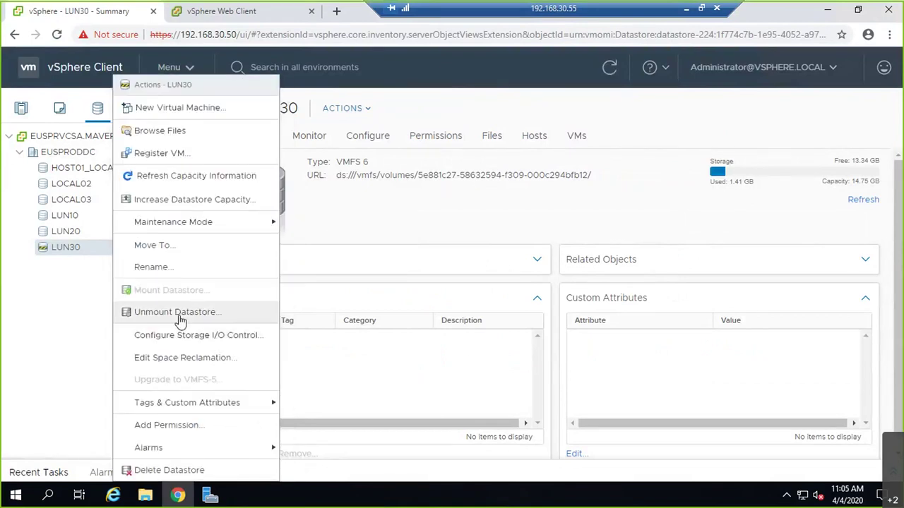
left_click(177, 312)
left_click(194, 218)
left_click(681, 422)
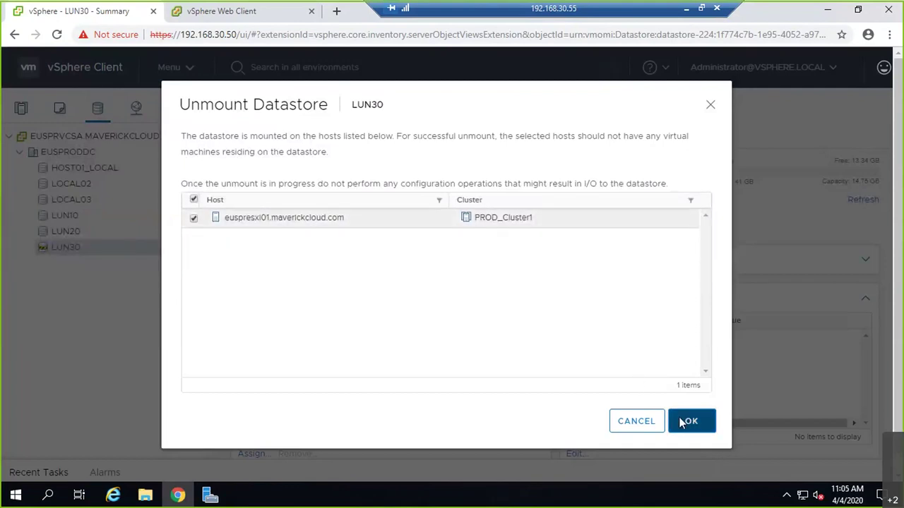
left_click(40, 472)
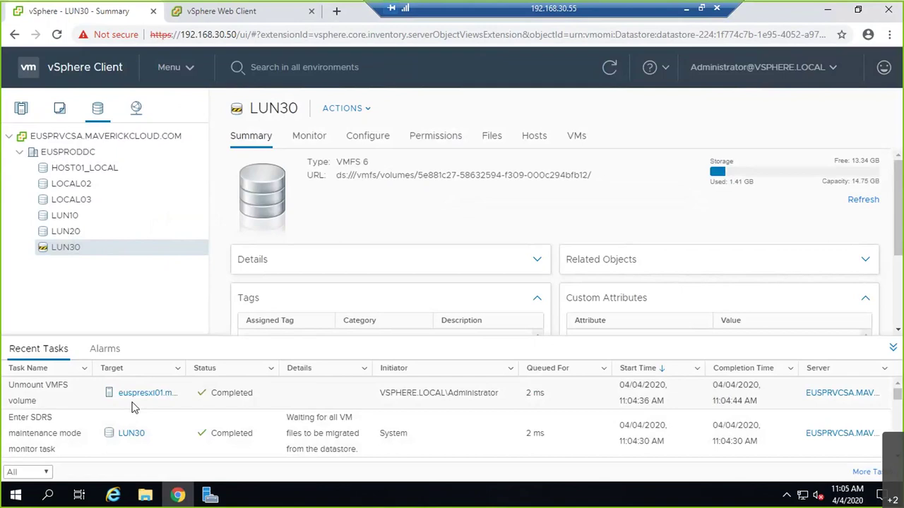
- Delete the unmounted LUN30 datastore from the inventory
right_click(138, 258)
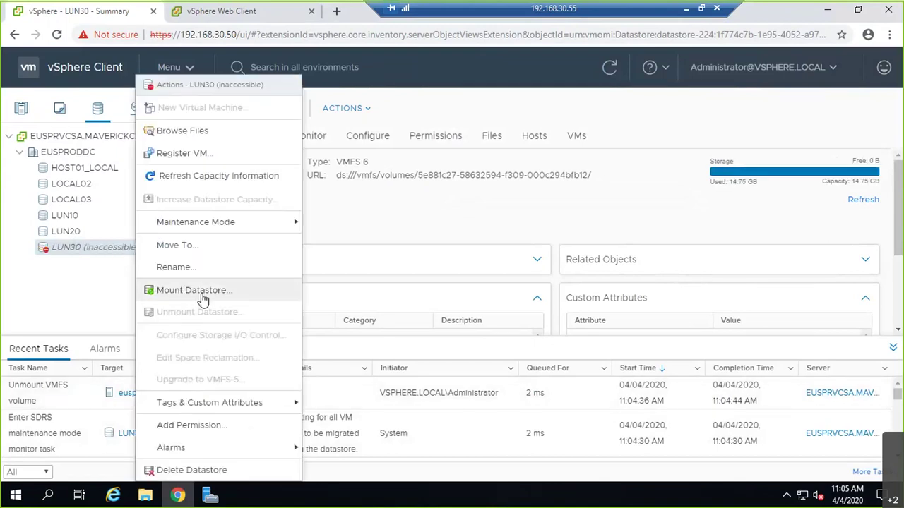
left_click(210, 472)
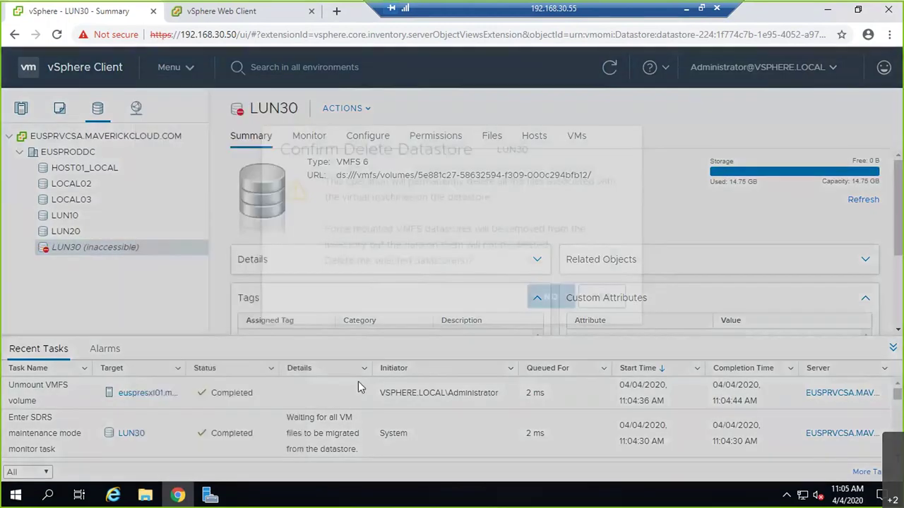
left_click(610, 339)
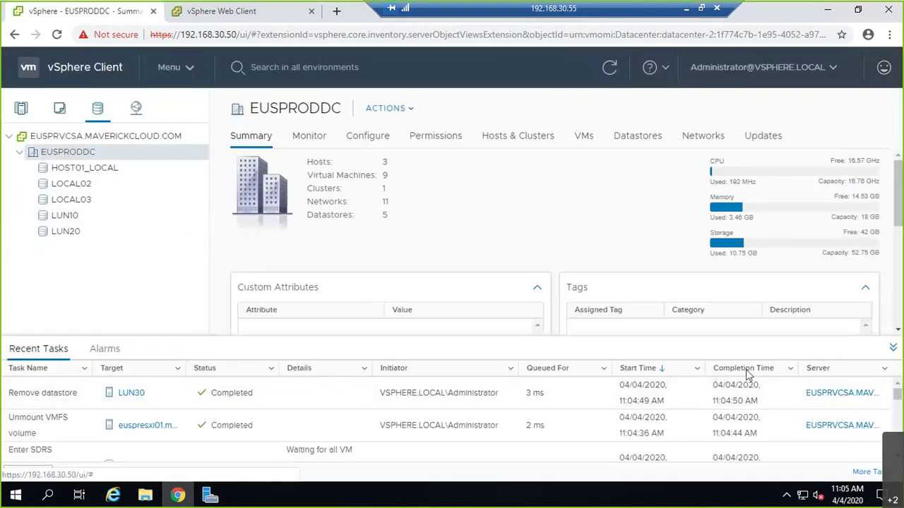
right_click(102, 118)
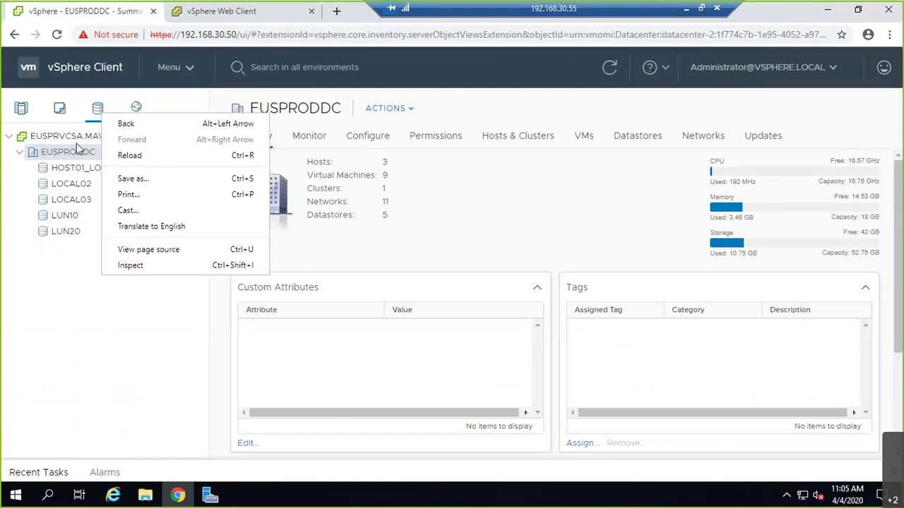
left_click(53, 153)
- Start a new VMFS datastore from the EUSPRODDC datacenter
right_click(53, 153)
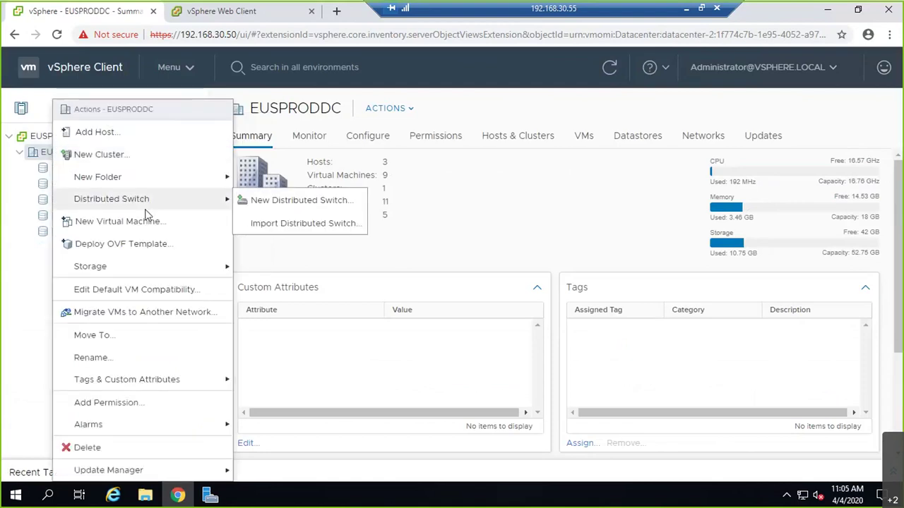
mouse_move(175, 197)
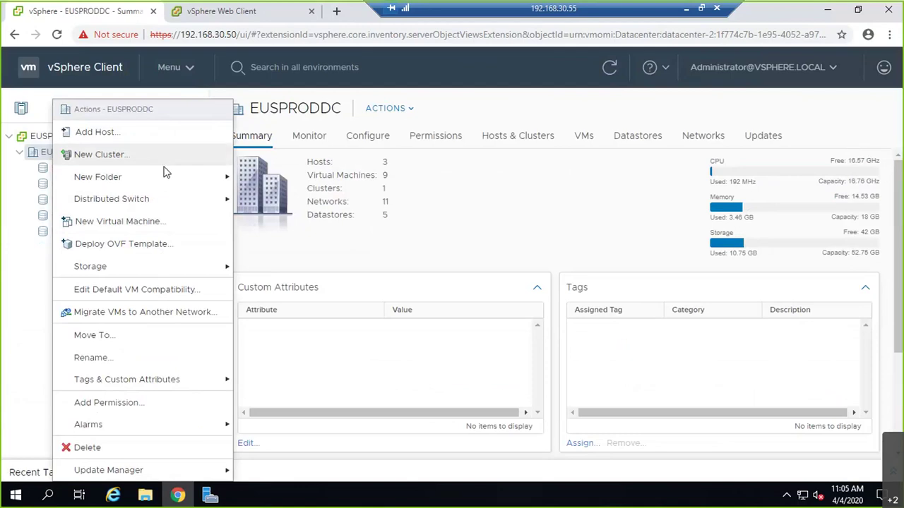
mouse_move(178, 268)
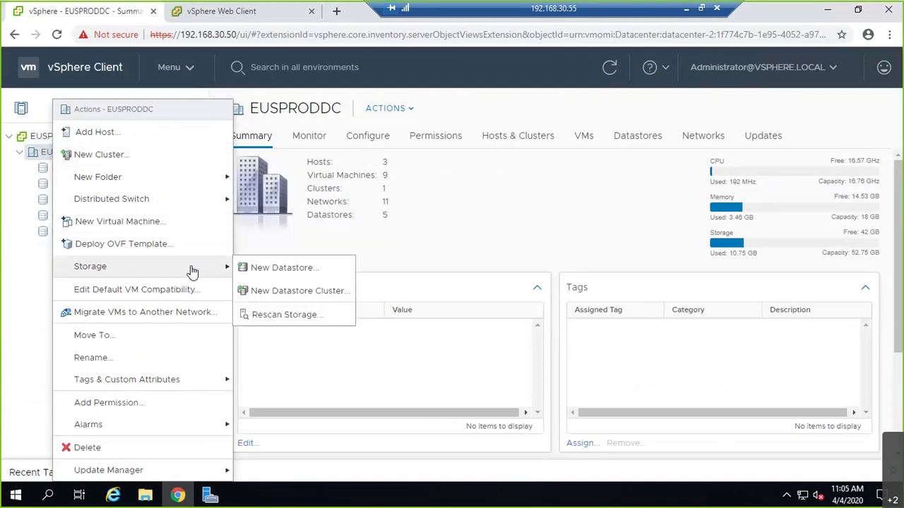
left_click(298, 268)
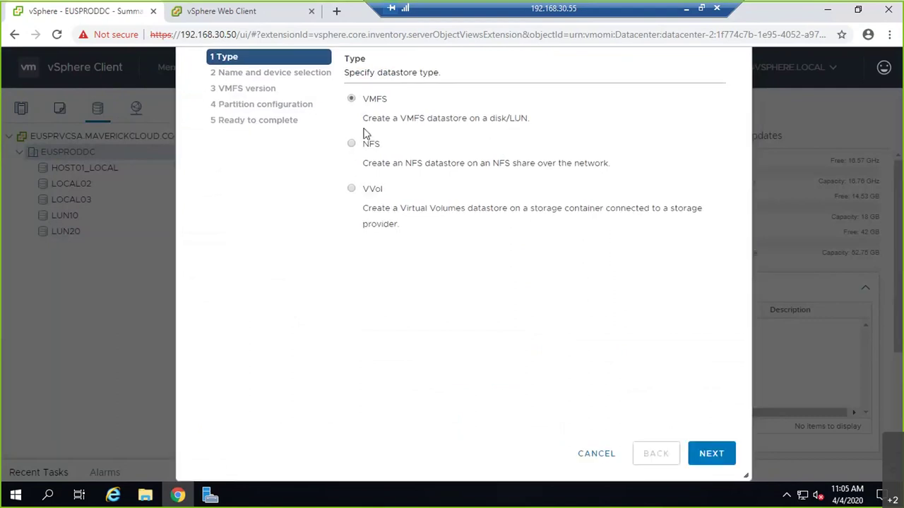
left_click(709, 452)
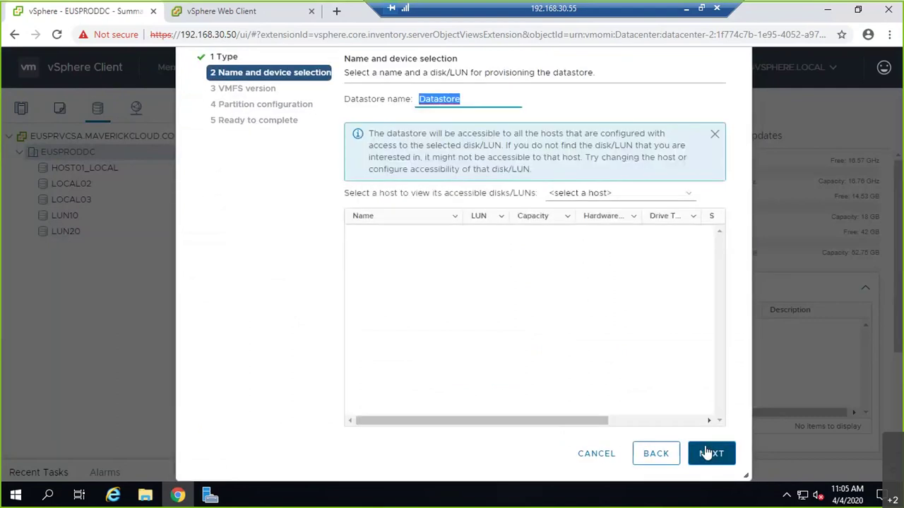
- Name it LUN30 on euspresxi02's LUN 30 iSCSI disk, keep VMFS 6, and finish
left_click(670, 193)
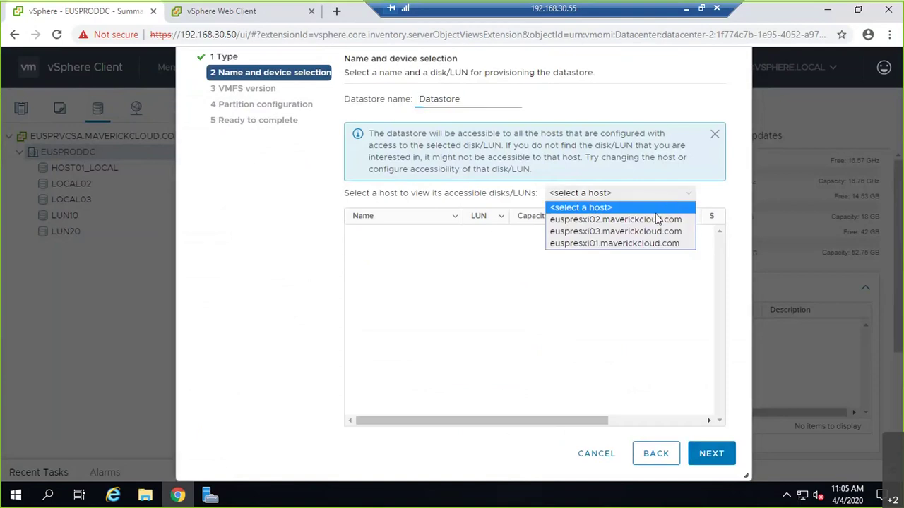
left_click(655, 220)
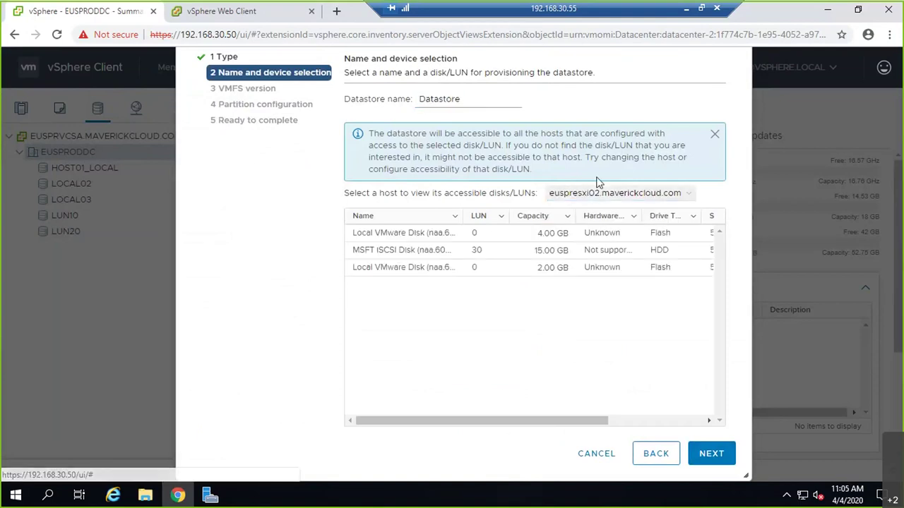
left_click(474, 250)
left_click_drag(474, 99, 414, 99)
type("LUN30")
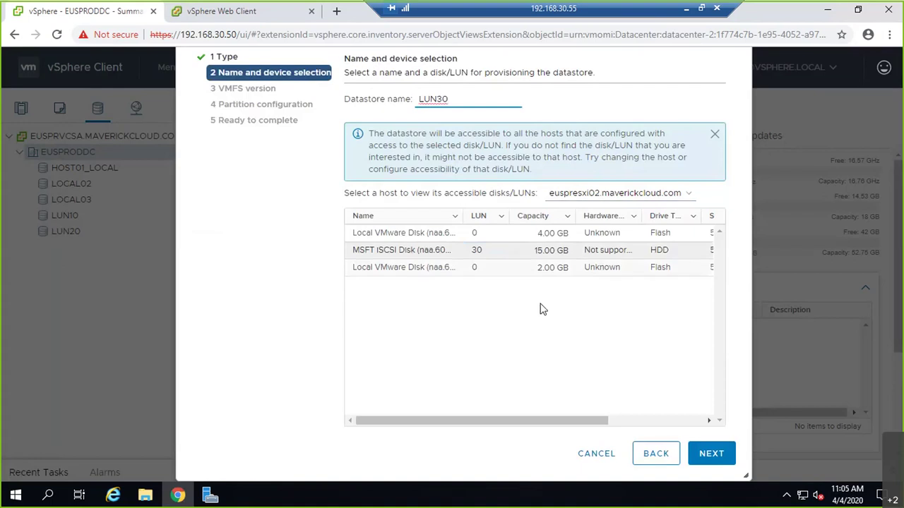
left_click(712, 453)
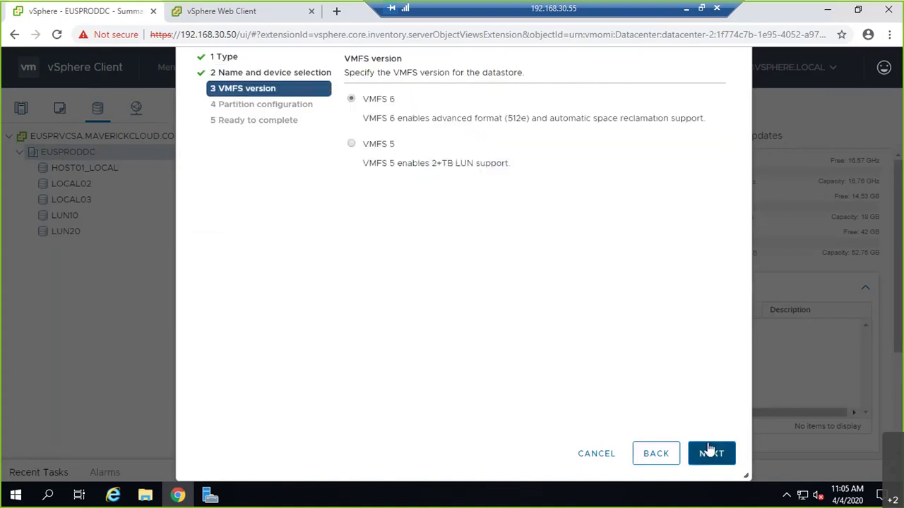
left_click(710, 453)
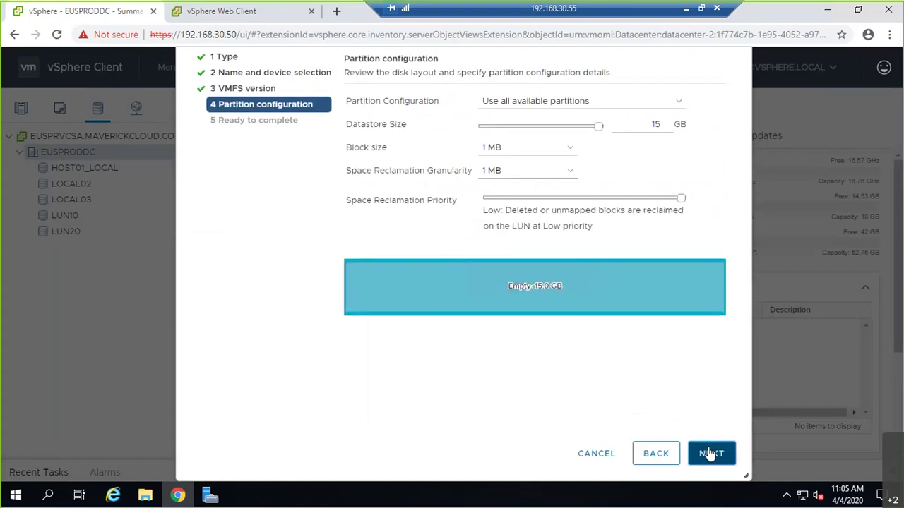
left_click(711, 452)
key("Return")
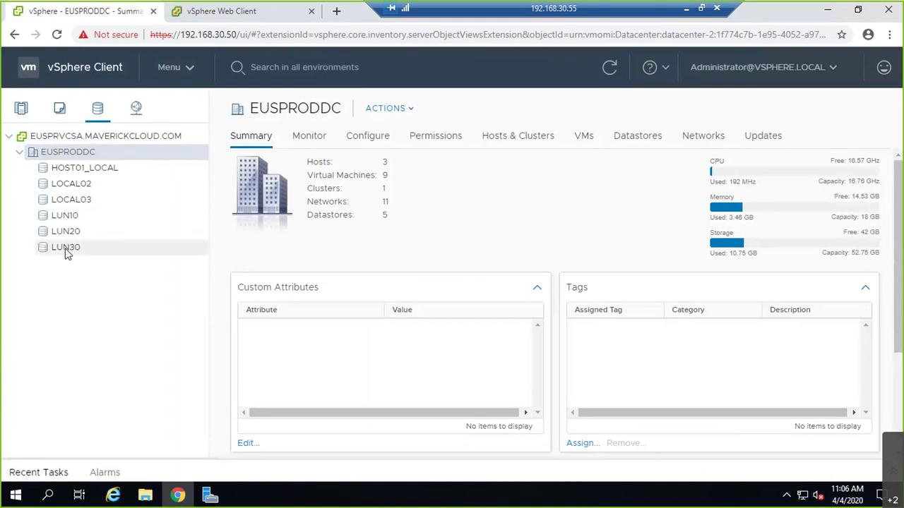
- Check euspresxi01's datastores, then reboot the host with the reason 'Reboot'
left_click(20, 109)
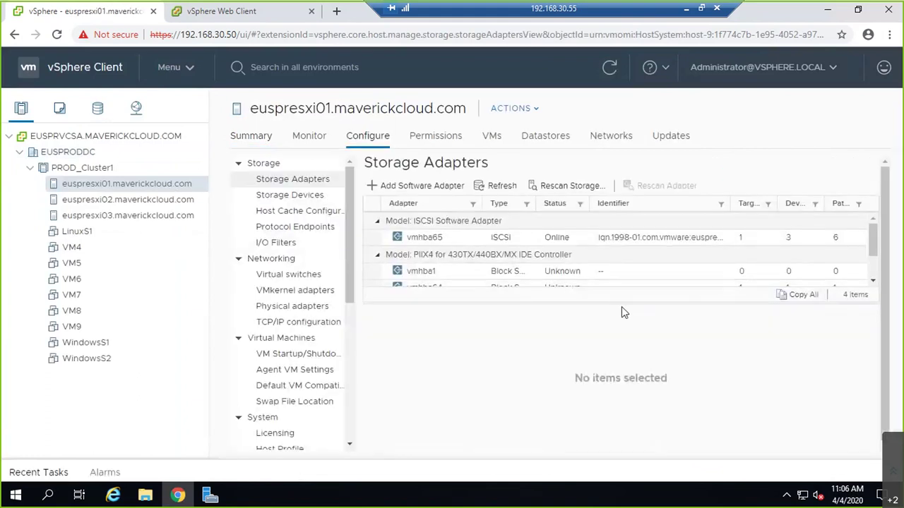
left_click_drag(623, 303, 626, 406)
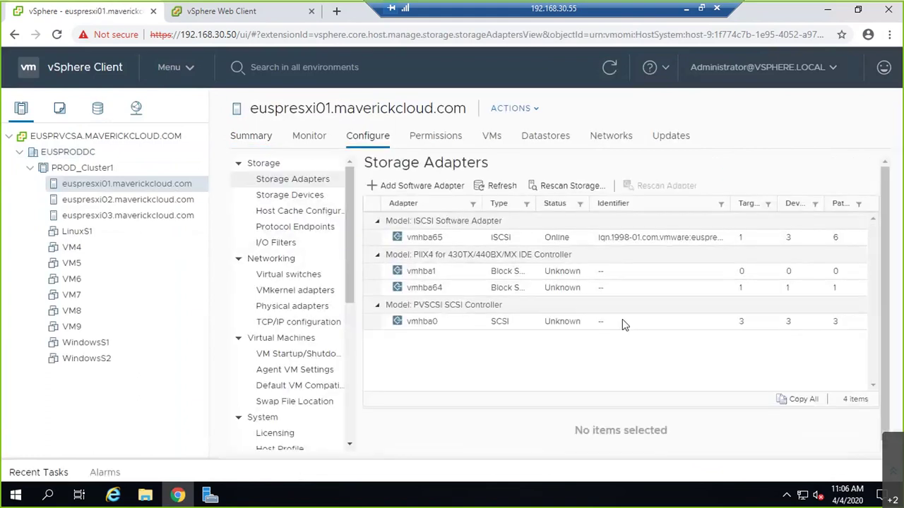
left_click(558, 140)
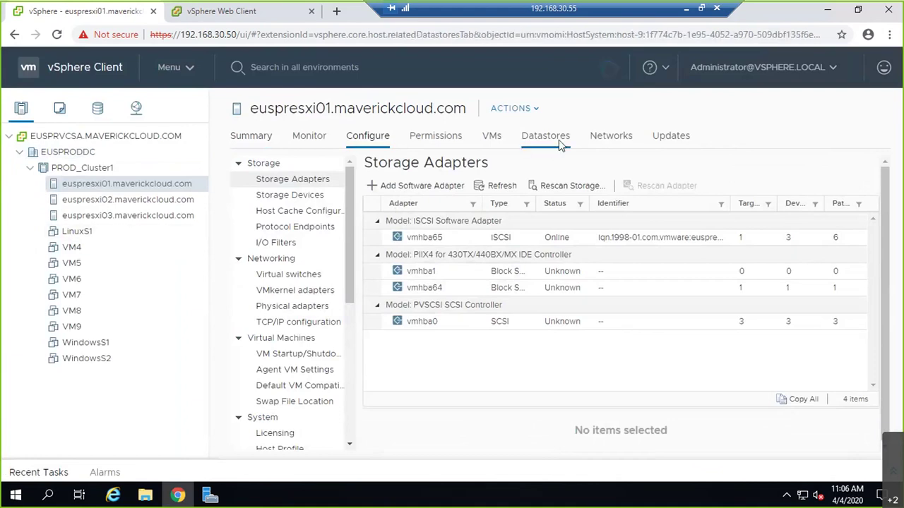
right_click(109, 185)
mouse_move(270, 196)
mouse_move(267, 218)
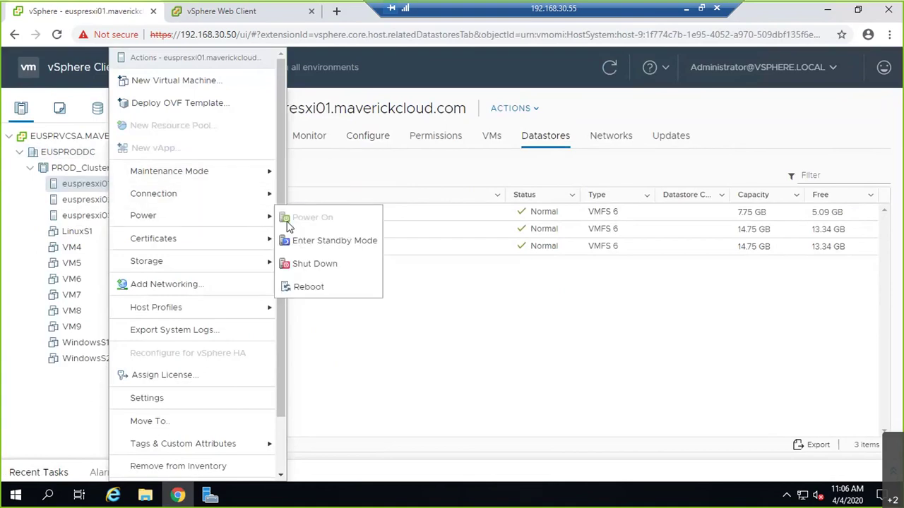
left_click(314, 290)
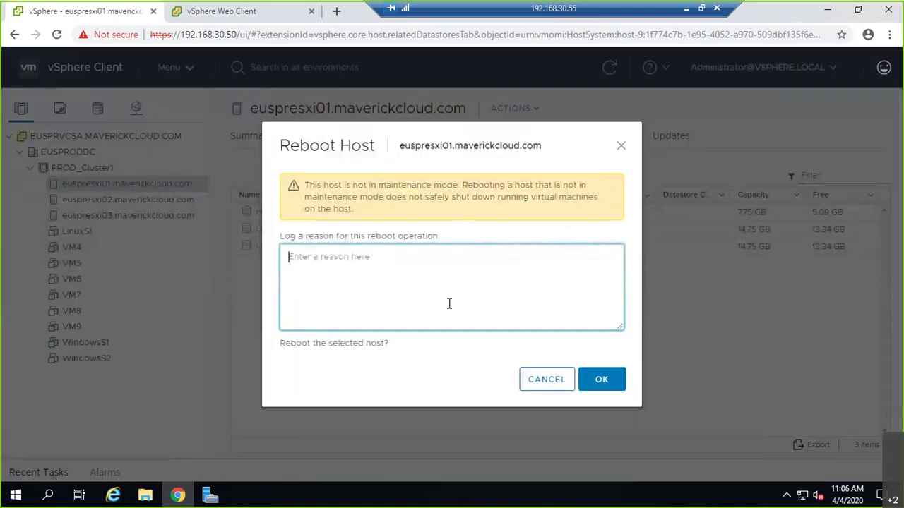
type("Reboot")
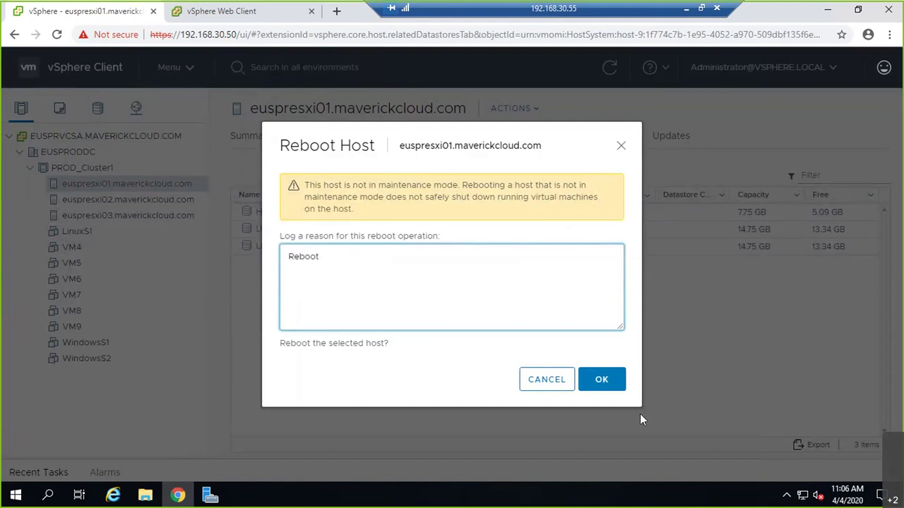
left_click(610, 381)
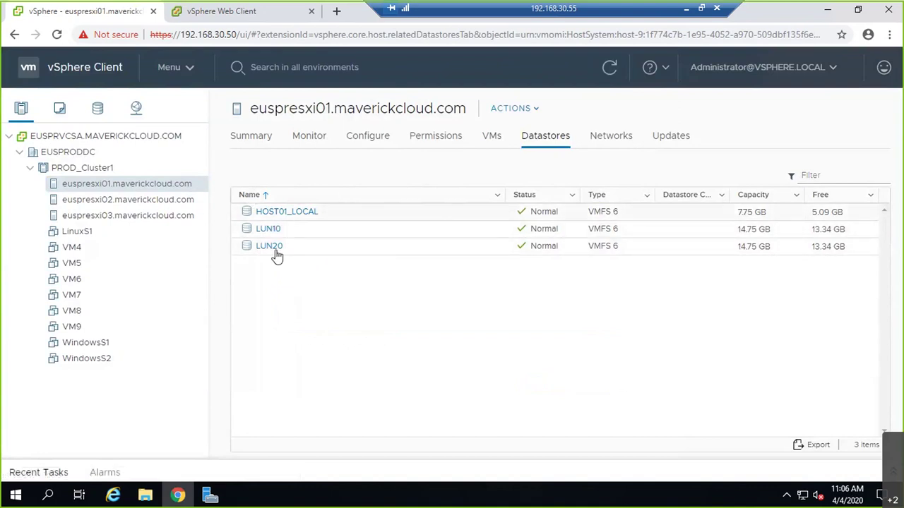
- Check the datastore lists of euspresxi02, euspresxi03, and then euspresxi01 again
left_click(146, 202)
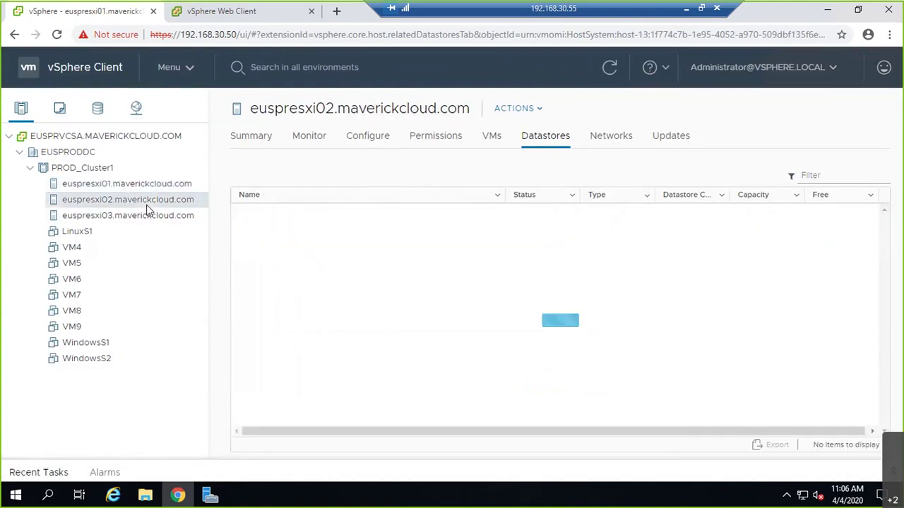
left_click(150, 221)
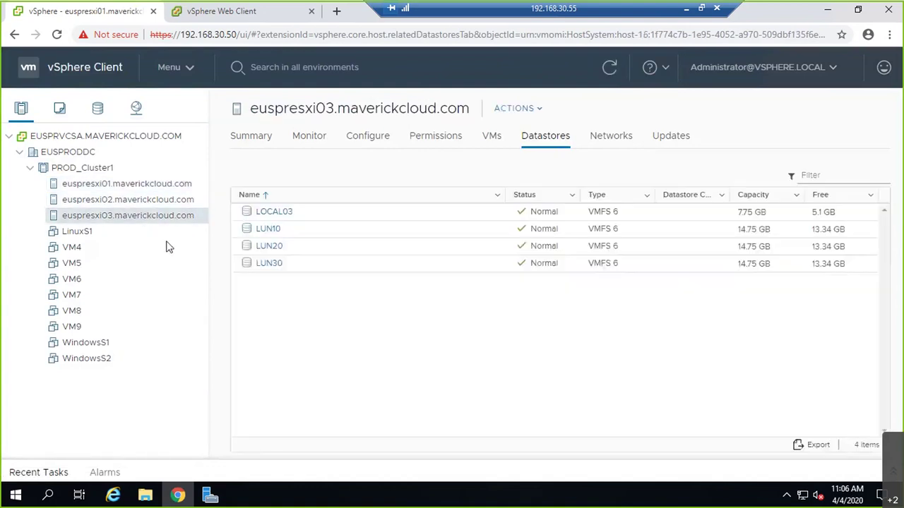
left_click(185, 184)
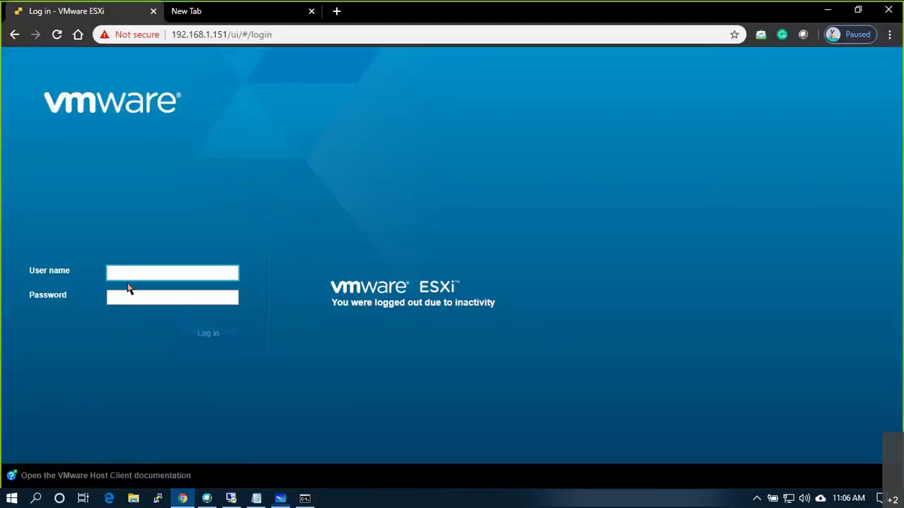
- Log in to the ESXi Host Client as root with the account password, reloading the stalled page
type("root")
key("Tab")
type("**********")
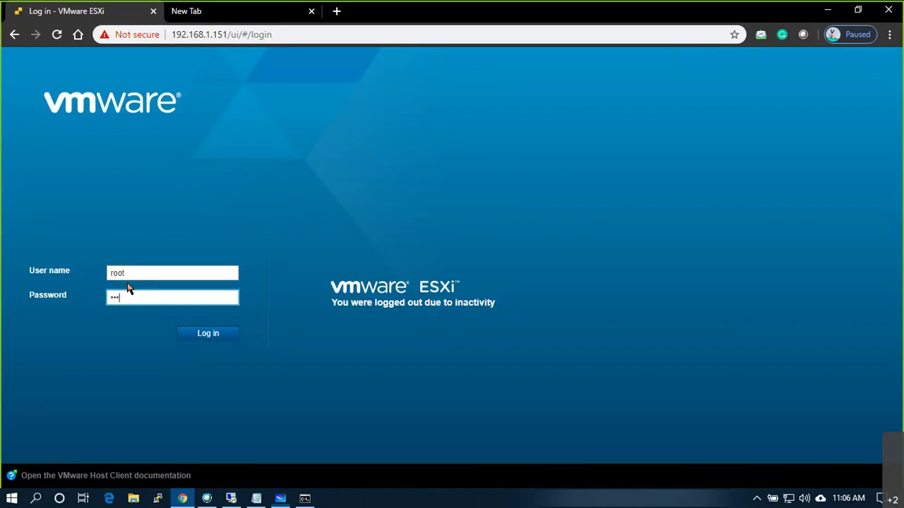
key("Return")
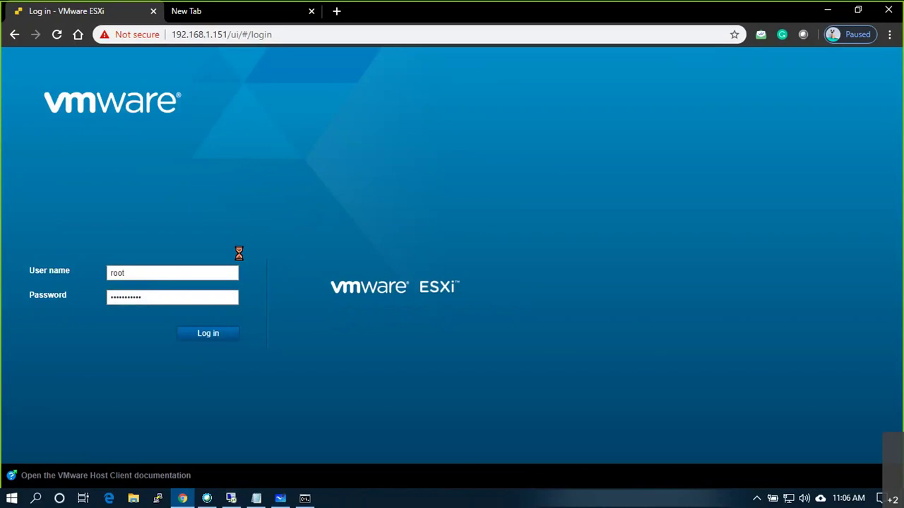
left_click(62, 40)
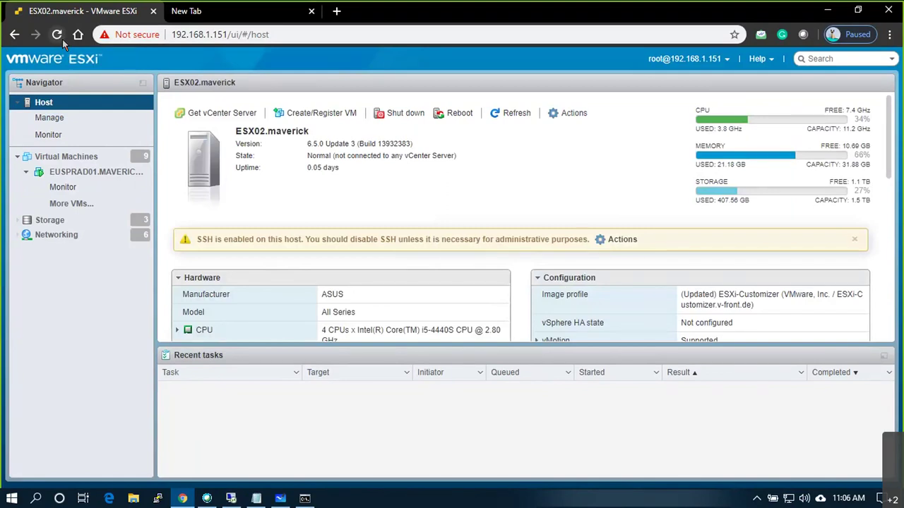
- Open the EUSPRESXI01 VM's console to watch ESXi 6.7.0 boot, then close it
left_click(111, 163)
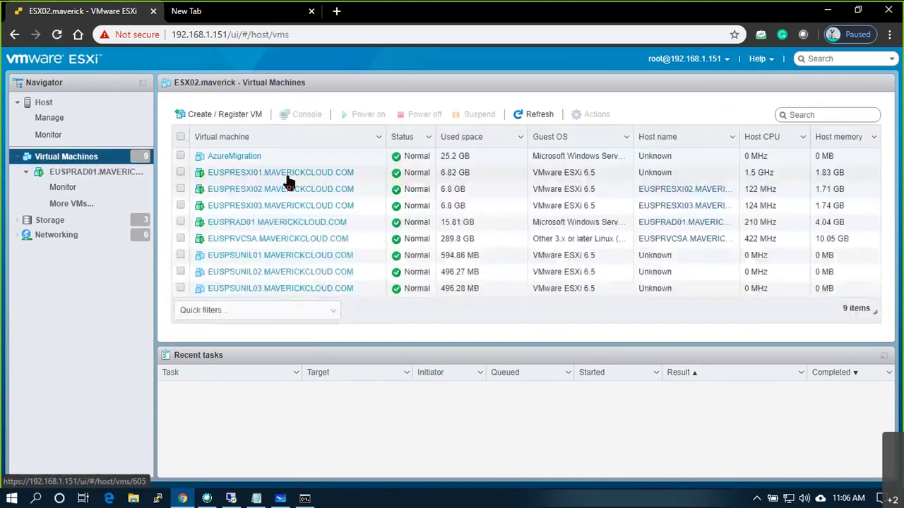
left_click(288, 175)
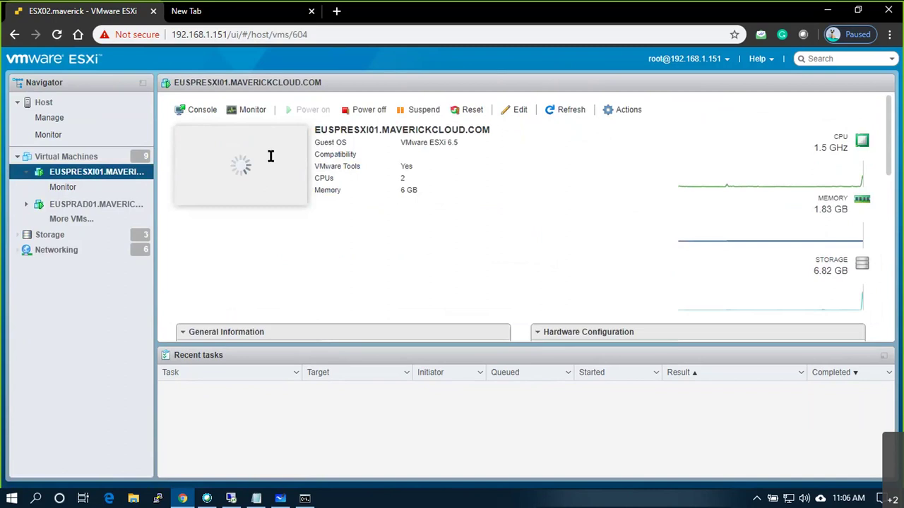
left_click(280, 159)
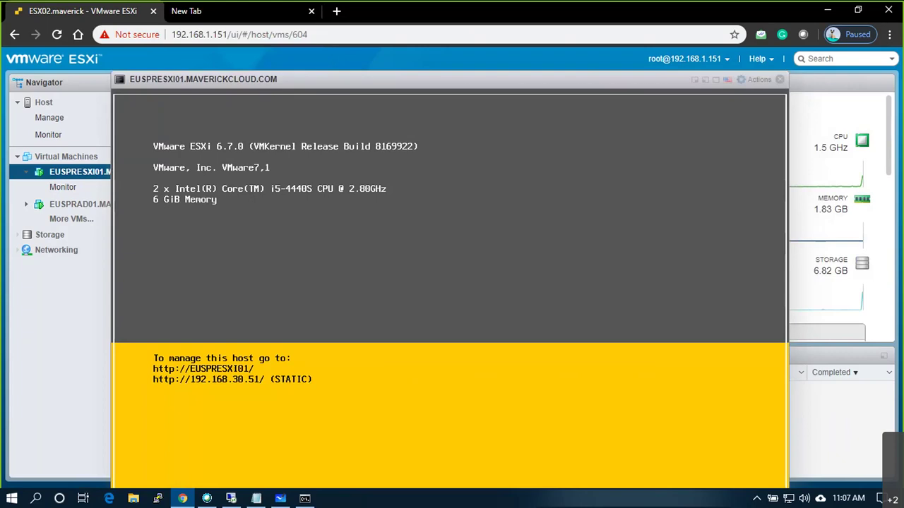
left_click(780, 80)
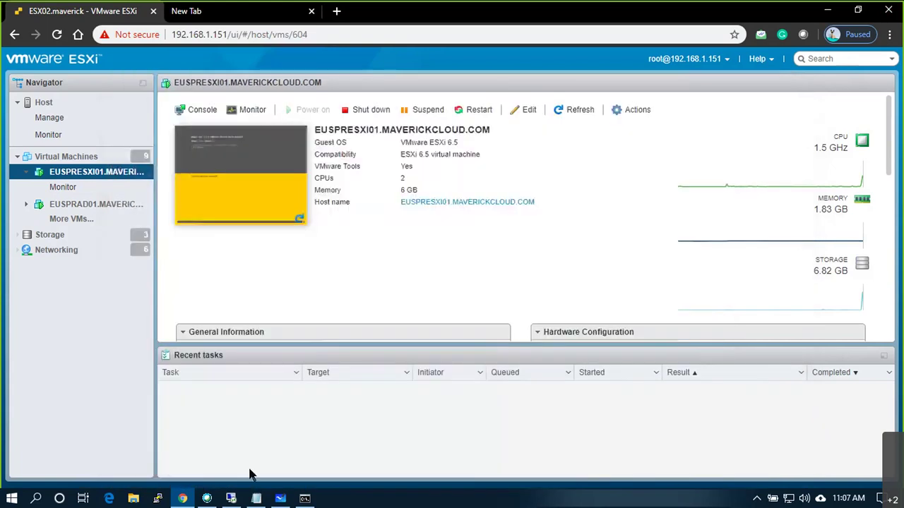
- In the vSphere Client, check datastores on euspresxi02, euspresxi03 and the rebooted euspresxi01
left_click(231, 498)
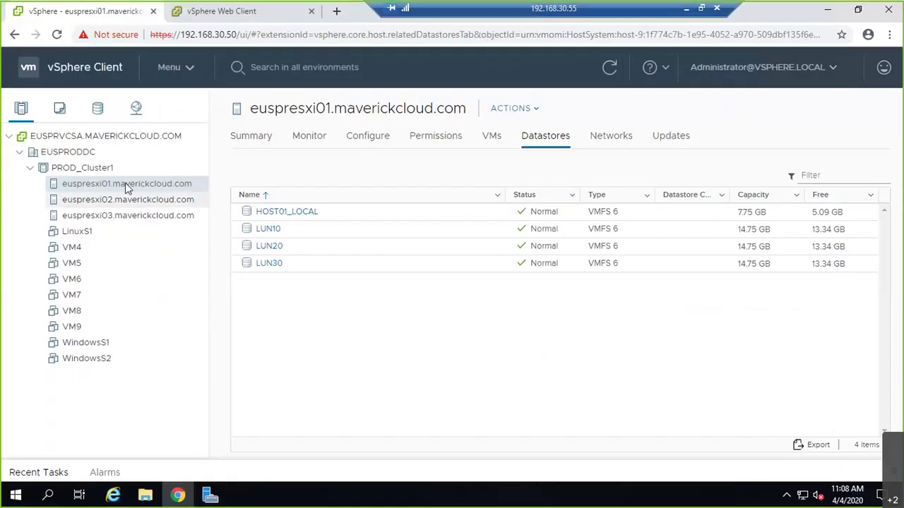
left_click(170, 200)
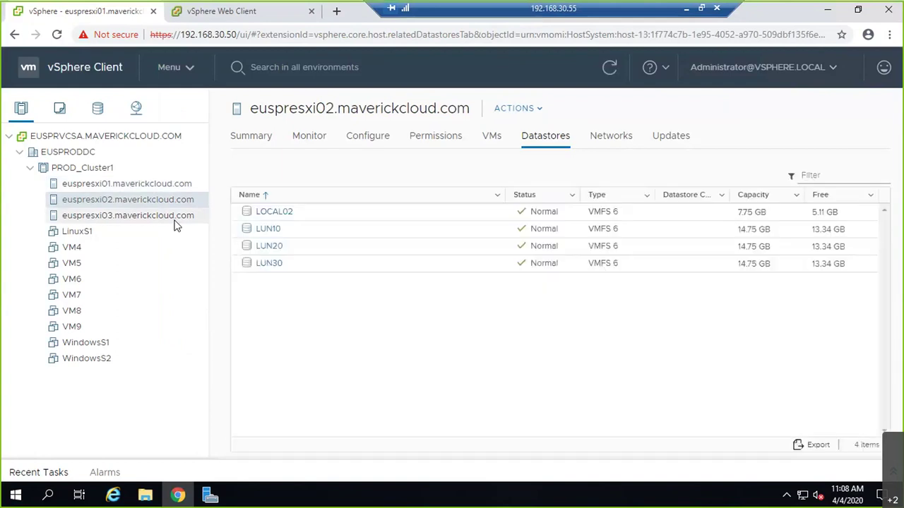
left_click(176, 216)
left_click(181, 186)
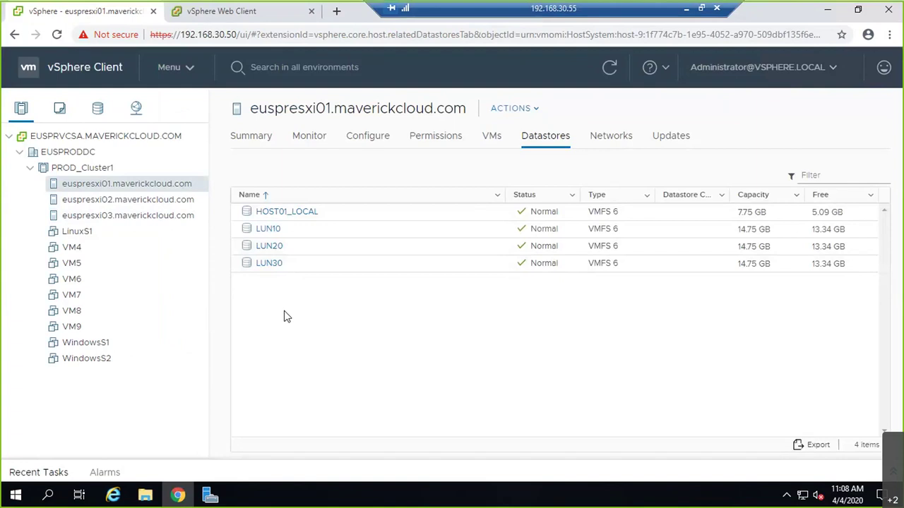
- In the vSphere Web Client, verify LUN30 on euspresxi01, euspresxi02 and euspresxi03
key("ctrl+Tab")
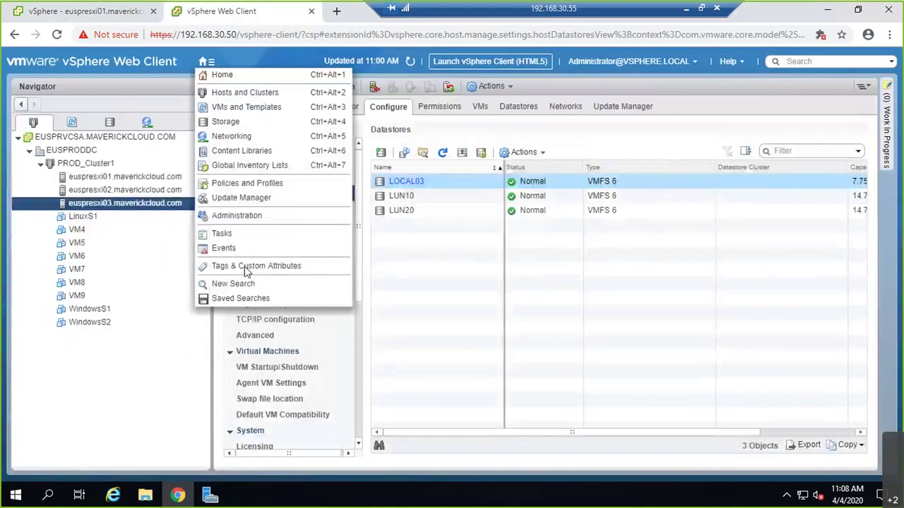
left_click(146, 181)
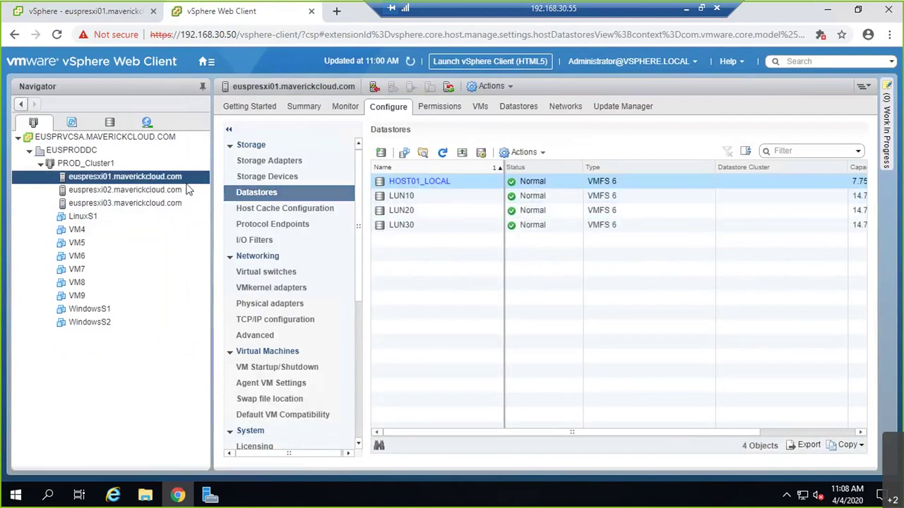
left_click(169, 190)
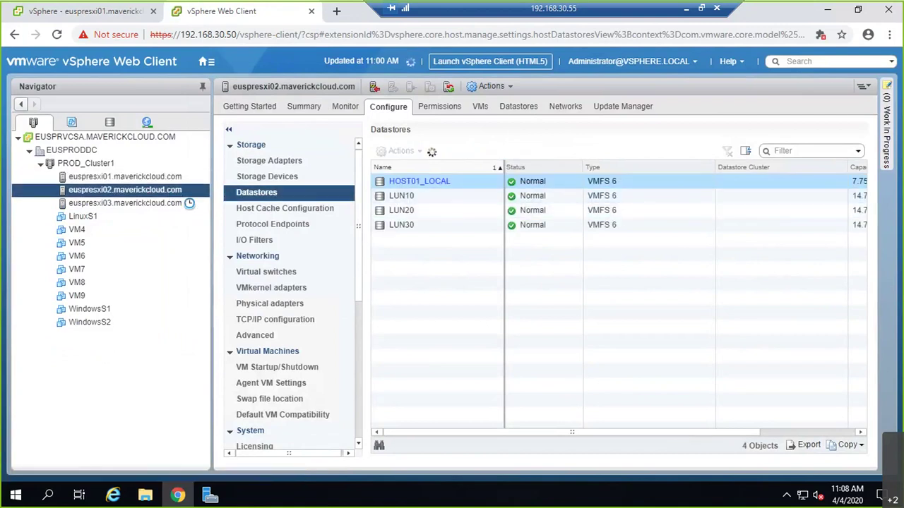
left_click(142, 204)
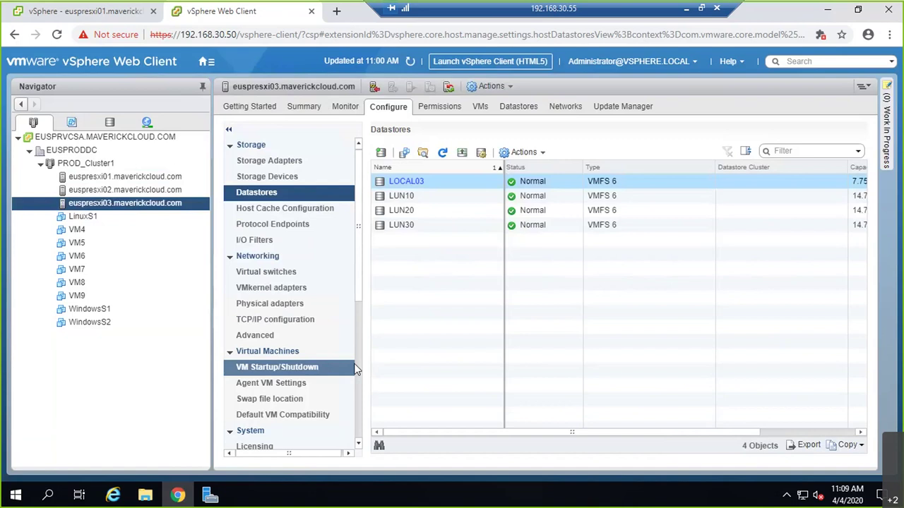
left_click(206, 61)
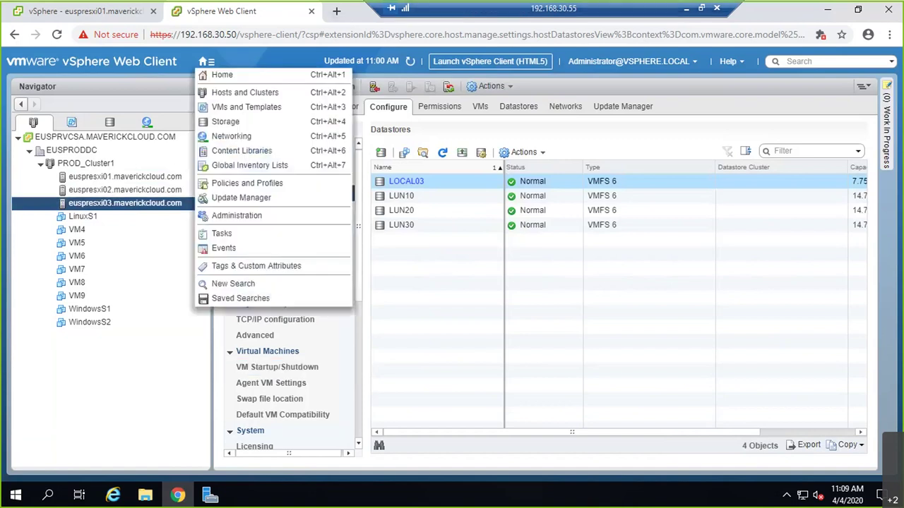